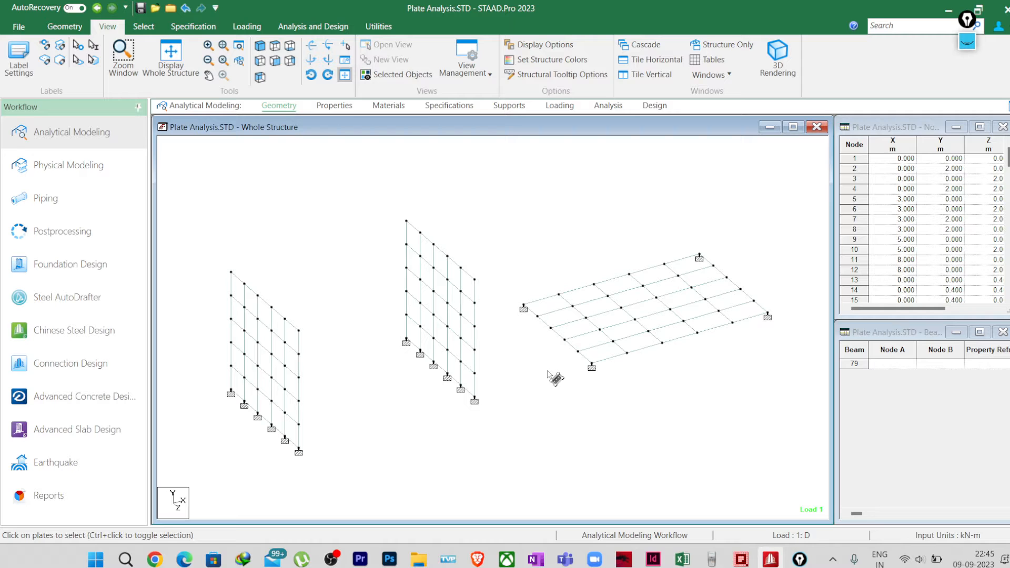
Step: Highlight the plates assigned the 0.20 thickness property in the whole structure
click(334, 106)
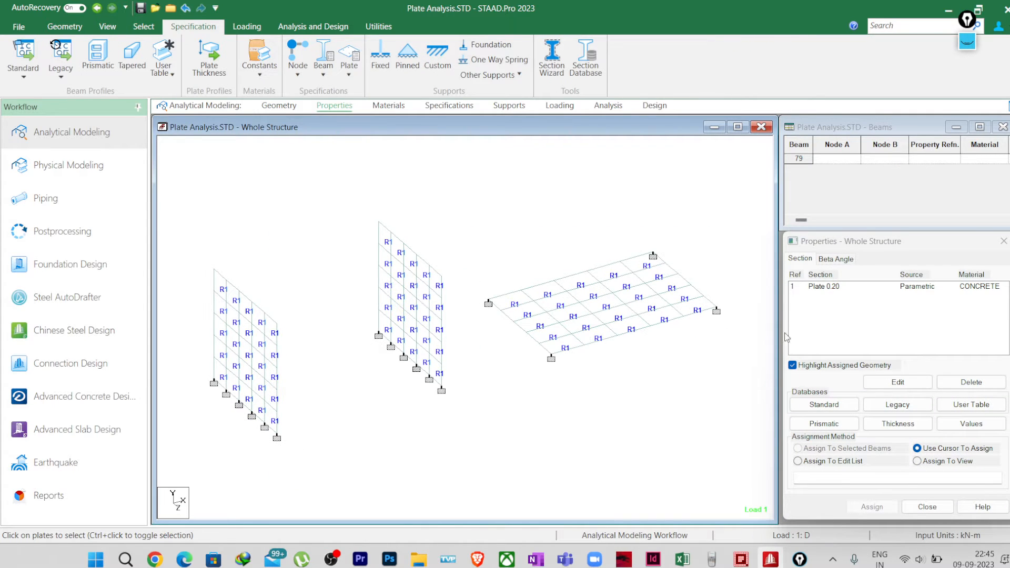
click(834, 287)
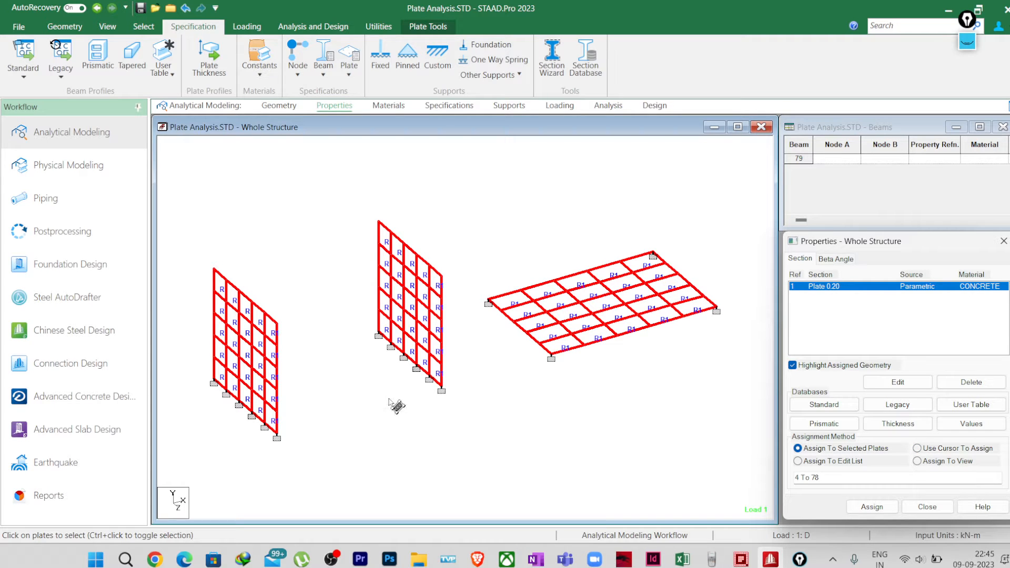
scroll(78, 61, up, 1)
Step: Examine the plates' thickness in a 3D rendered view from another angle, and close the rendering
click(112, 29)
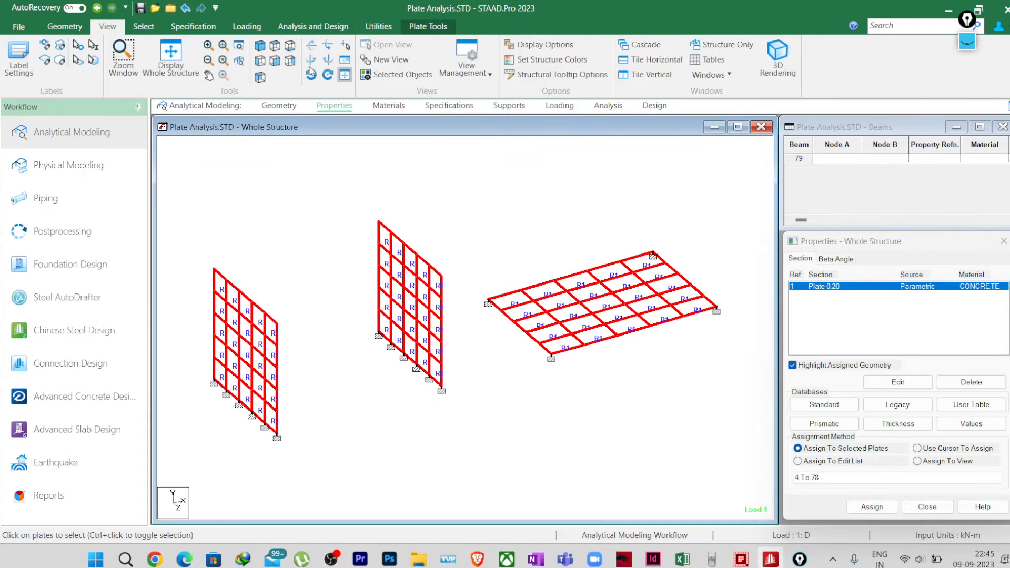
click(778, 55)
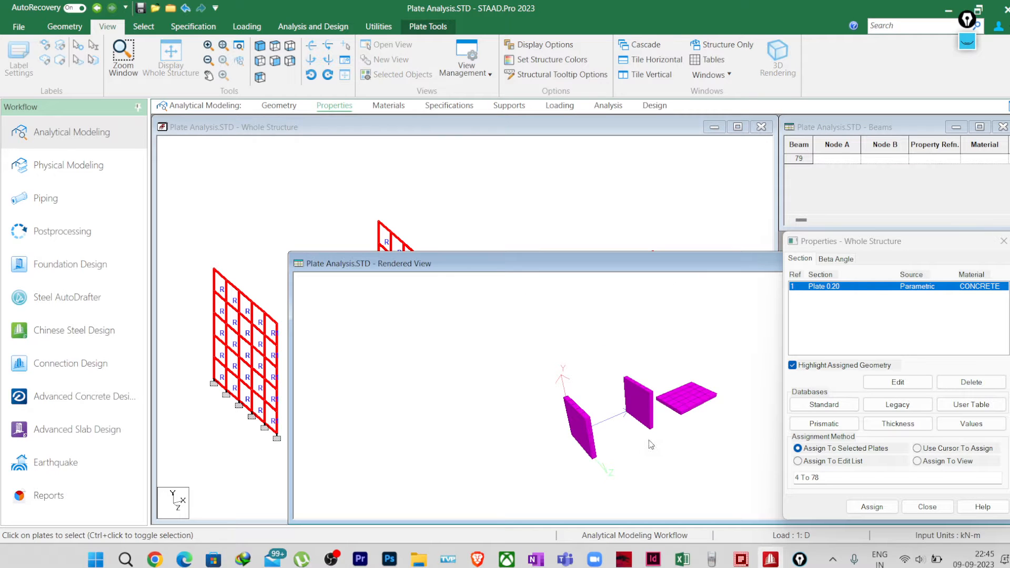
scroll(652, 445, up, 7)
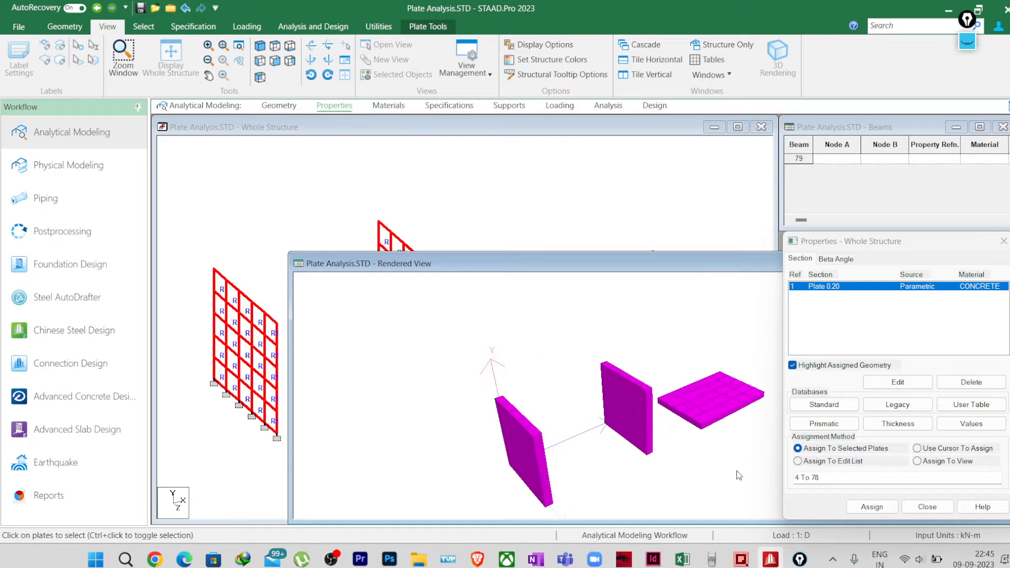
drag(737, 472, 668, 472)
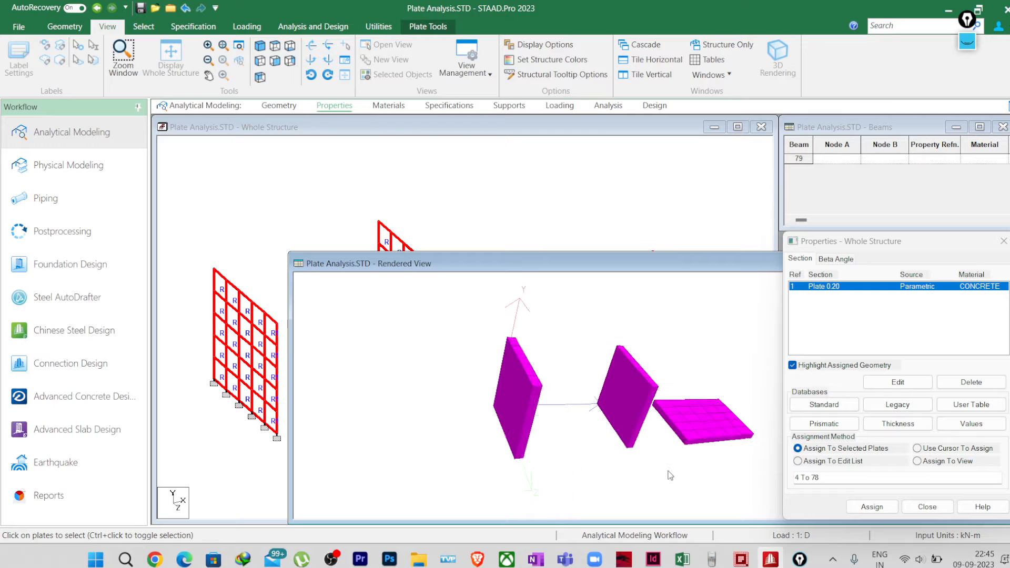
drag(679, 266, 487, 274)
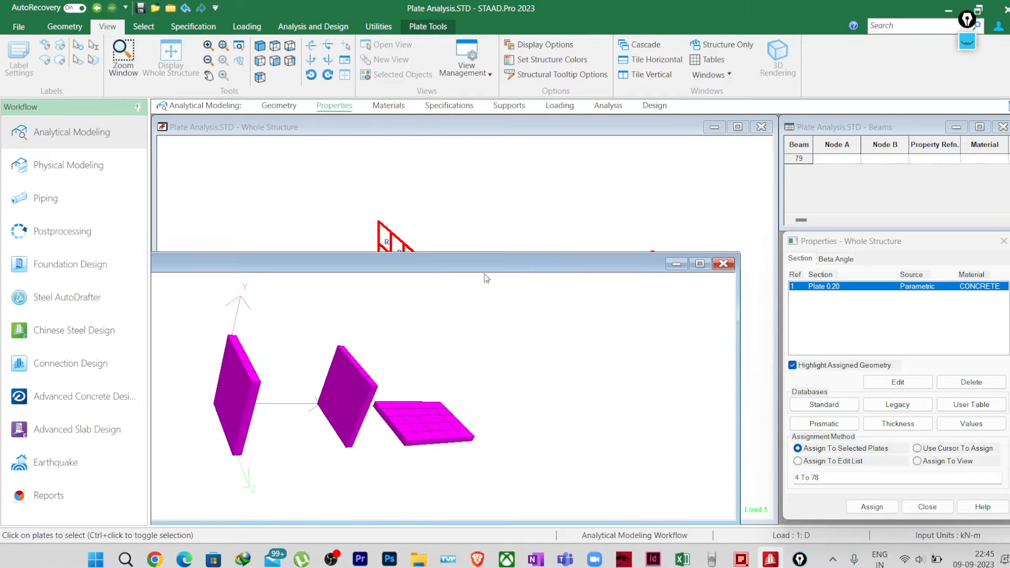
click(722, 263)
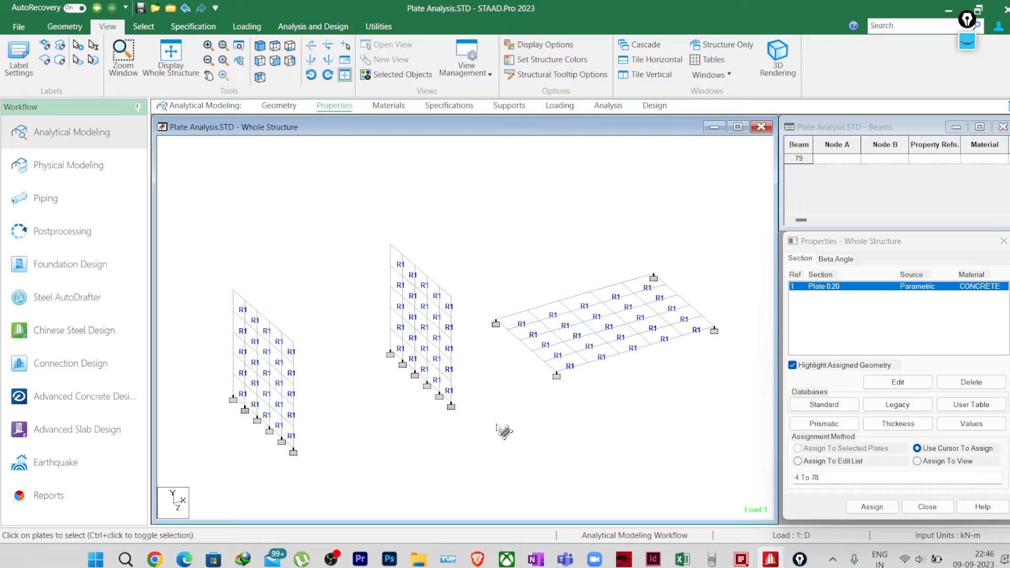
Step: Return to the geometry page and display the local axes of all plates
click(279, 105)
scroll(346, 314, up, 5)
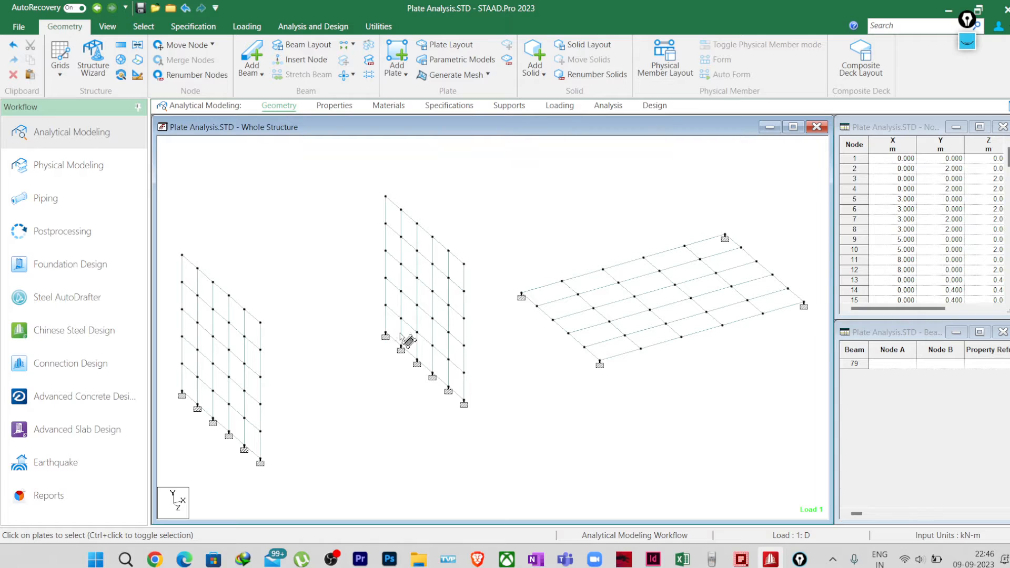
middle_drag(320, 356, 452, 350)
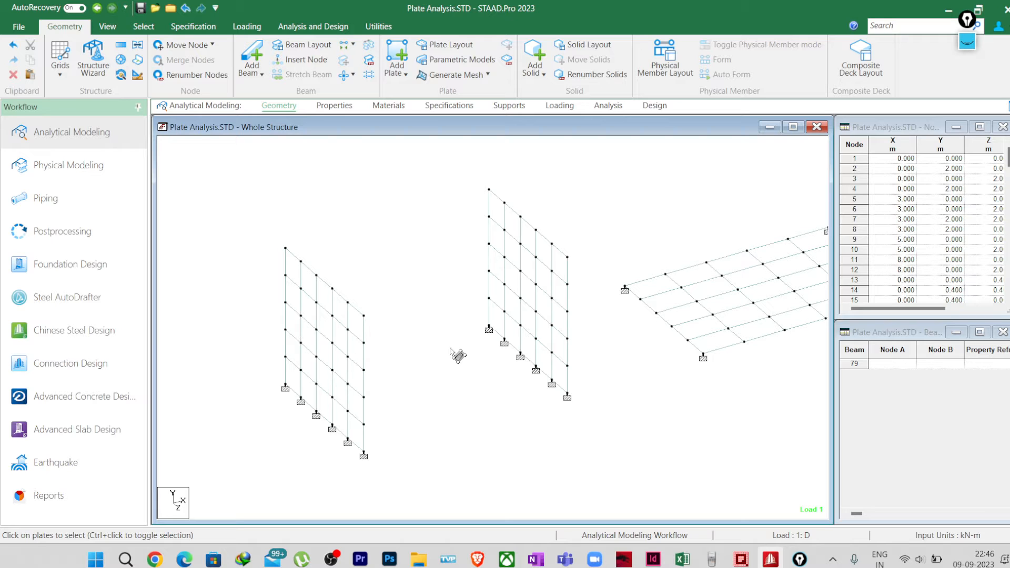
key(shift+t)
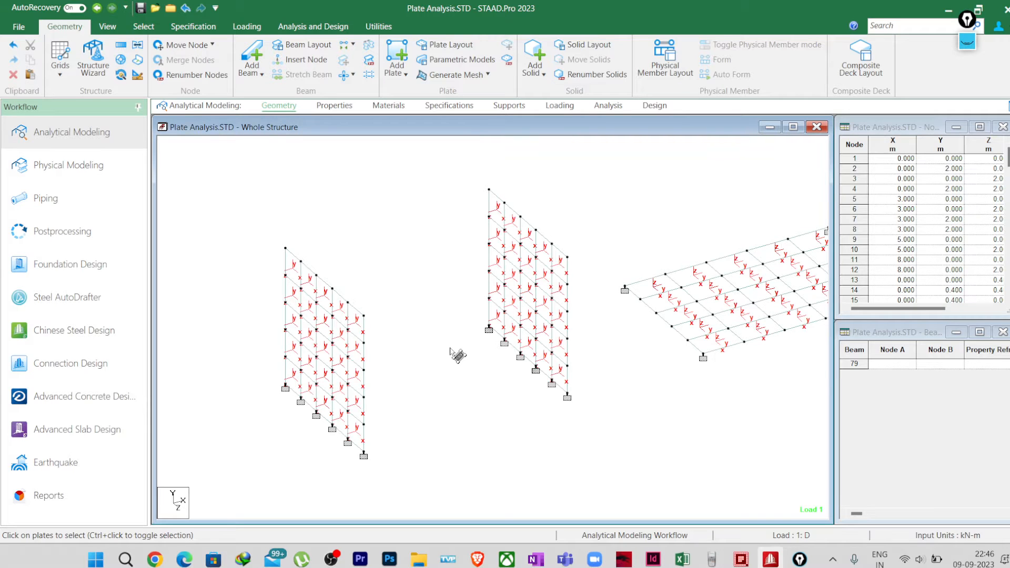
Step: Examine the local axis directions on the two vertical plate meshes and the horizontal slab mesh
middle_drag(482, 382, 419, 374)
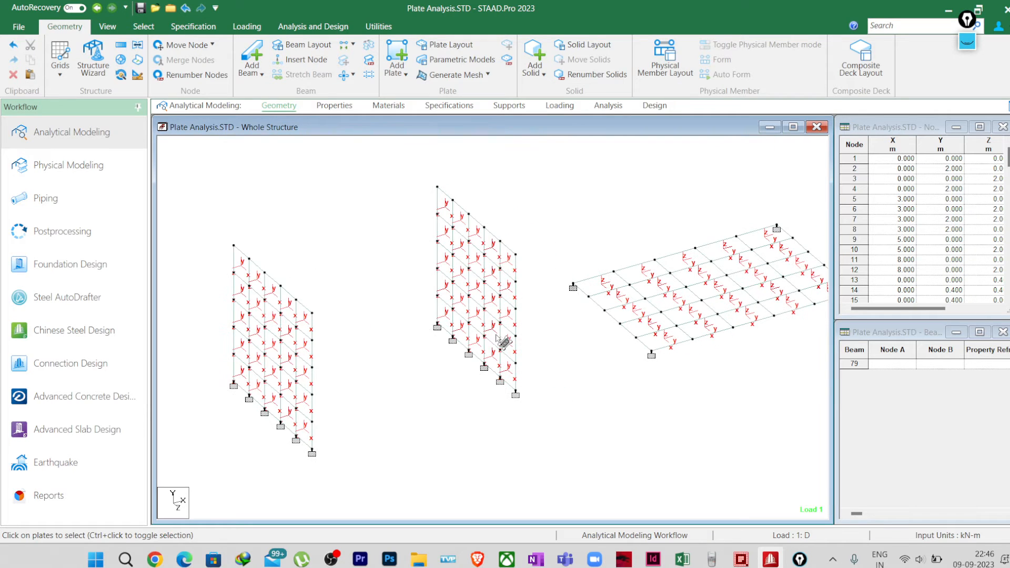
scroll(281, 361, up, 3)
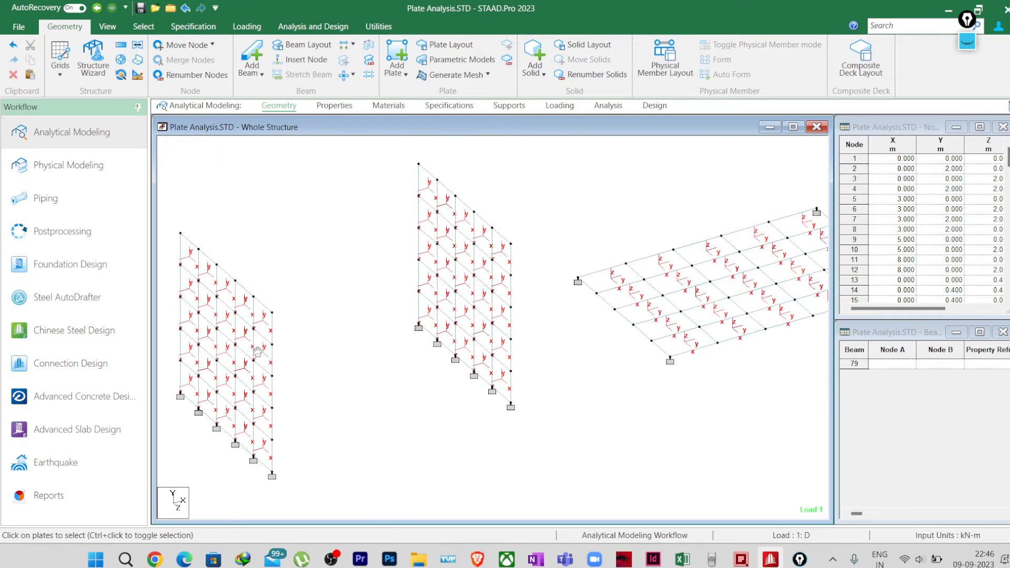
middle_drag(255, 343, 381, 383)
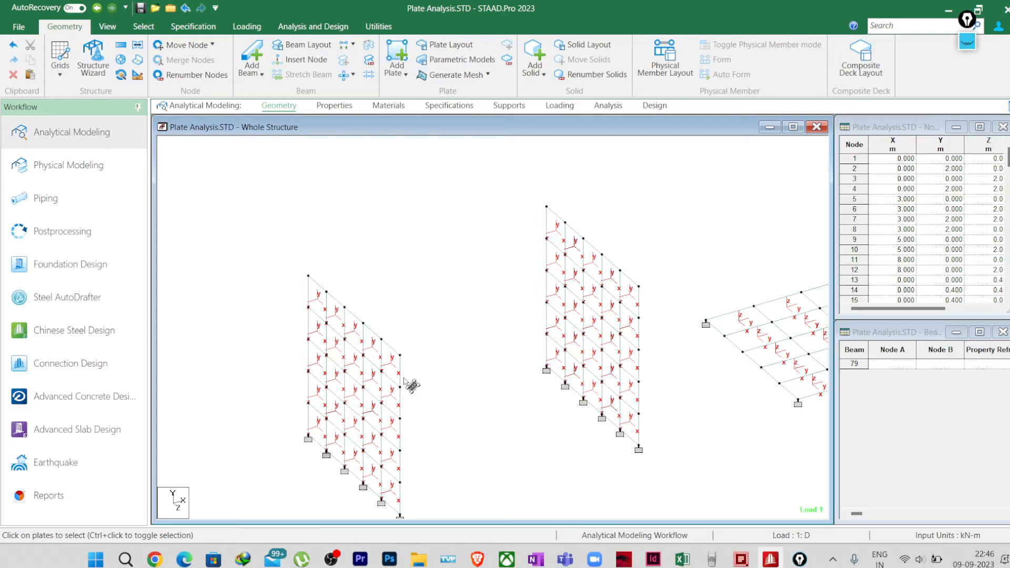
scroll(437, 382, down, 2)
scroll(553, 368, up, 2)
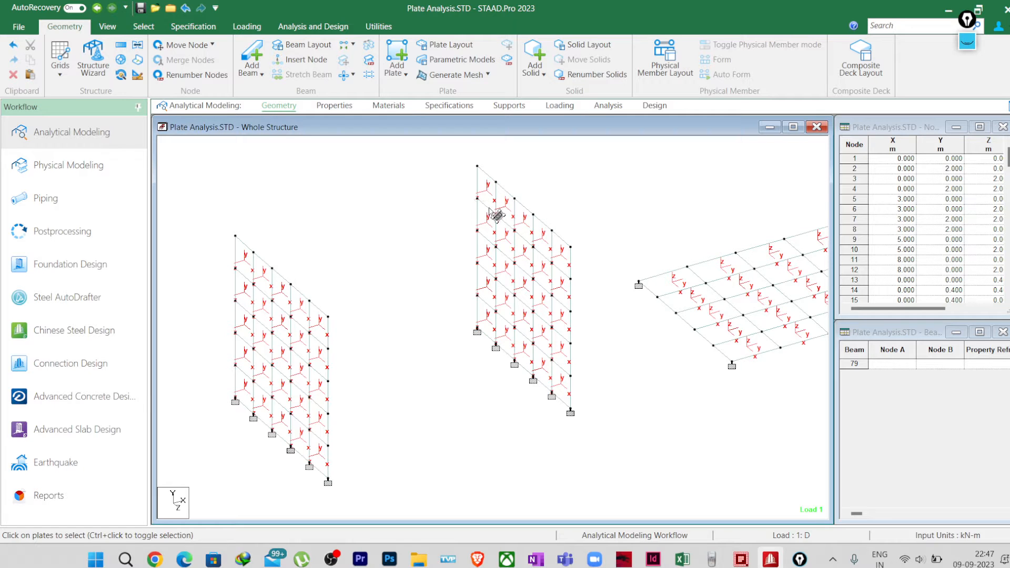
middle_drag(681, 301, 481, 297)
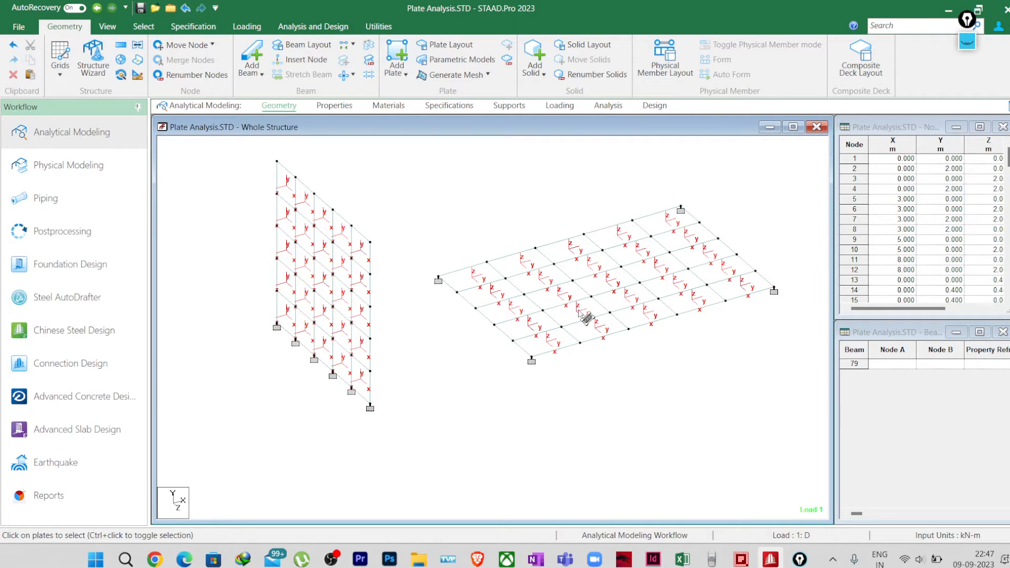
middle_drag(586, 318, 561, 335)
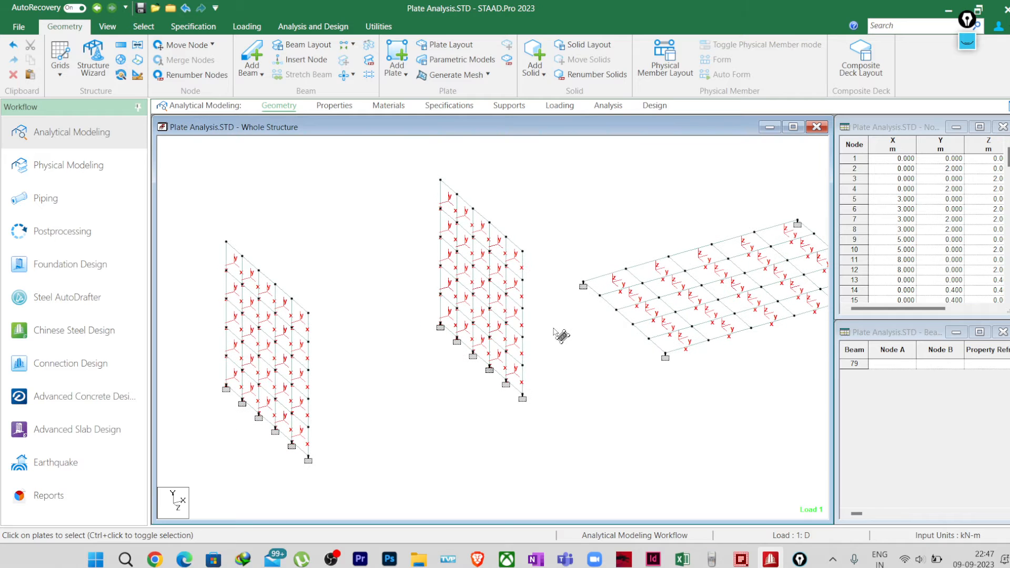
scroll(553, 329, down, 3)
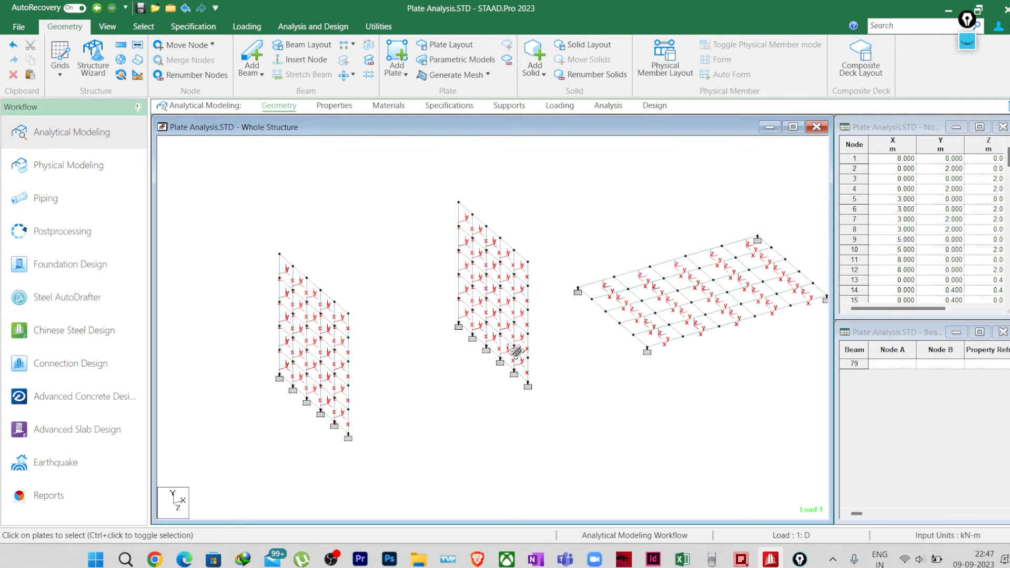
middle_drag(413, 356, 435, 370)
scroll(400, 450, up, 1)
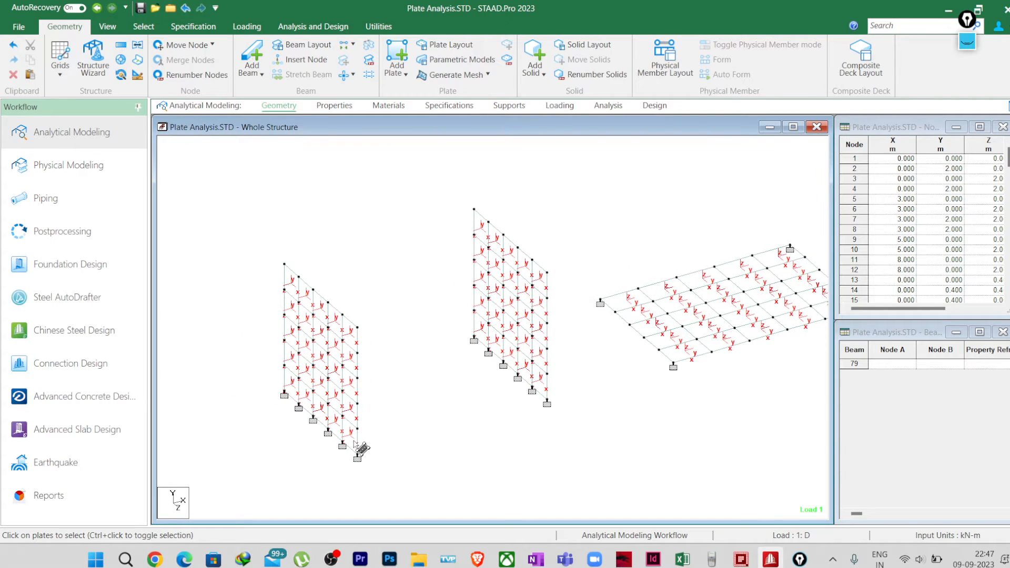
Step: Select the near bottom corner plate of both walls and the slab's near corner plate, and show only the selected objects
click(356, 446)
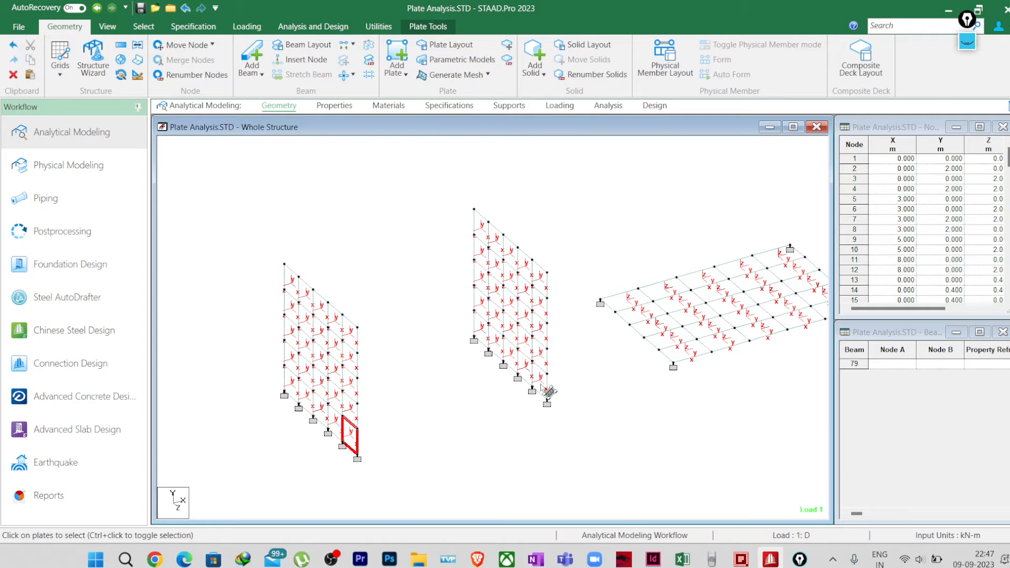
ctrl+click(541, 386)
ctrl+click(694, 352)
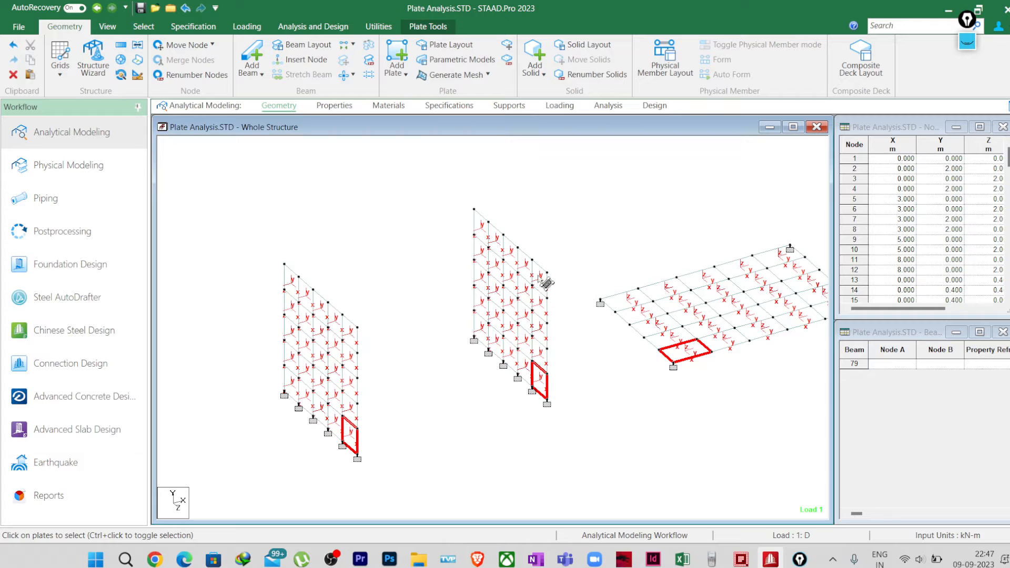
click(107, 27)
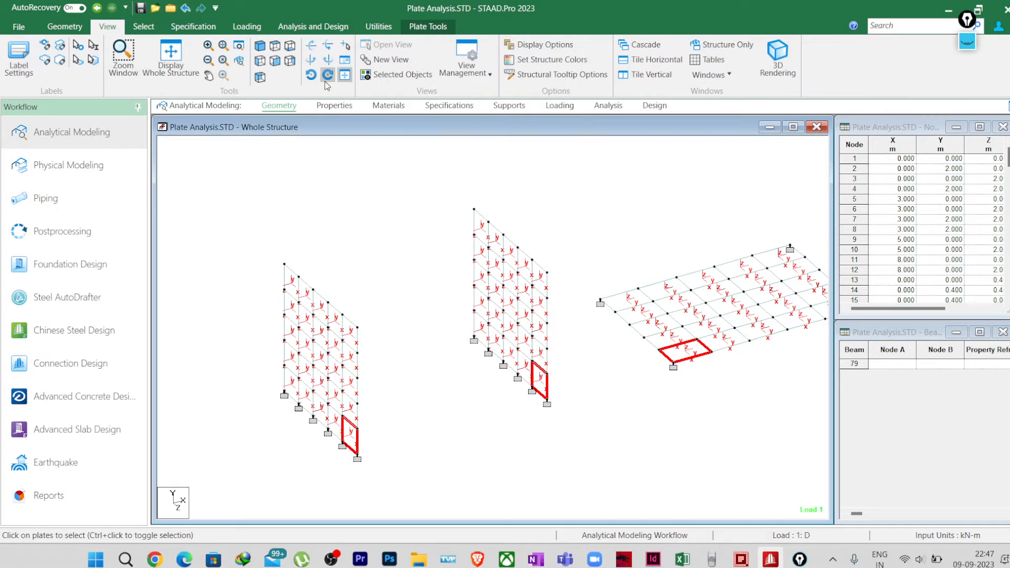
click(401, 75)
Step: Examine the local axes of the first wall's isolated plate element up close
scroll(368, 458, up, 2)
middle_drag(308, 470, 457, 322)
scroll(364, 352, up, 4)
scroll(457, 323, up, 2)
click(489, 335)
scroll(378, 369, up, 3)
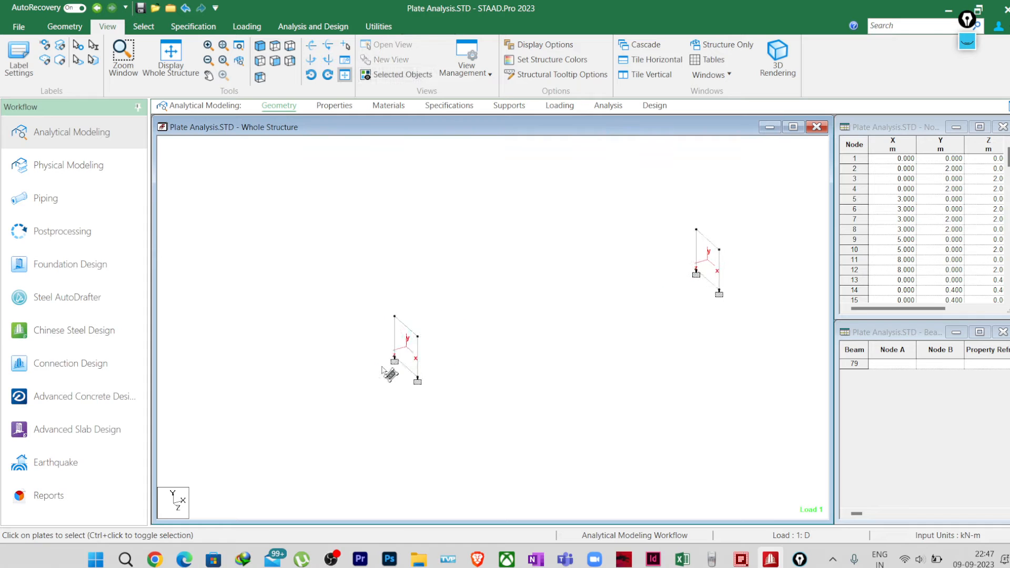
middle_drag(332, 397, 446, 357)
click(223, 46)
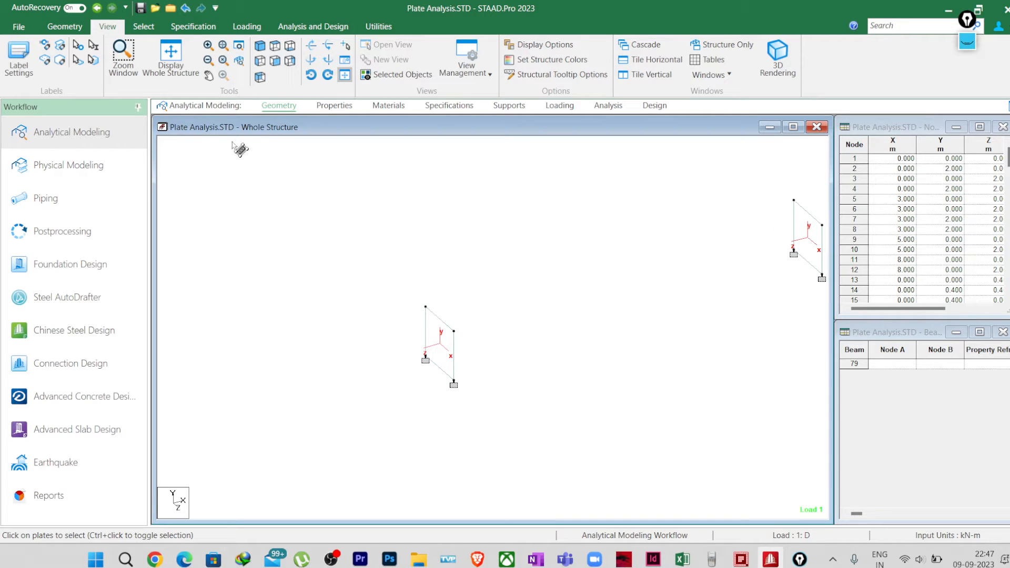
click(208, 50)
scroll(402, 330, up, 7)
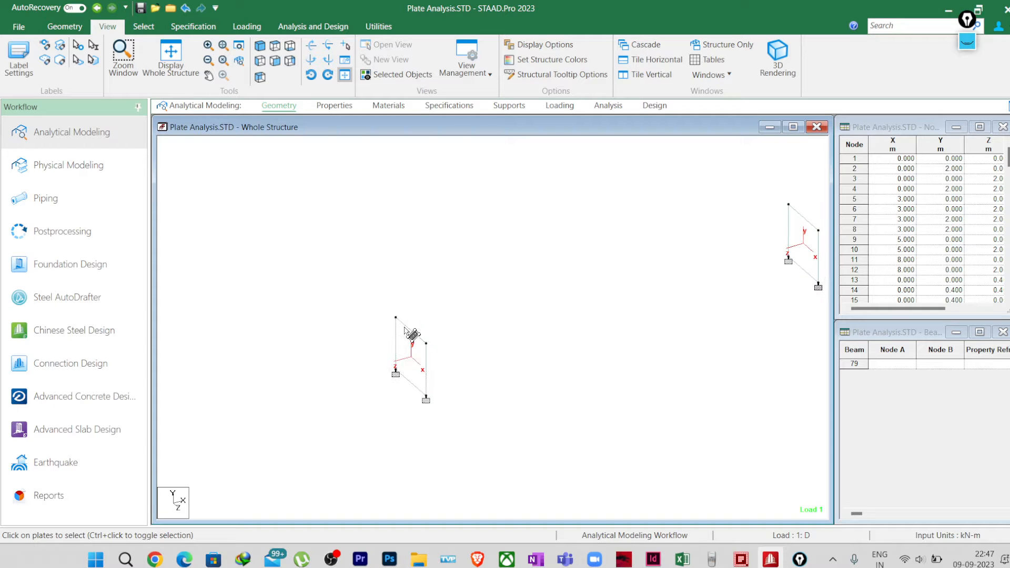
middle_drag(412, 335, 505, 339)
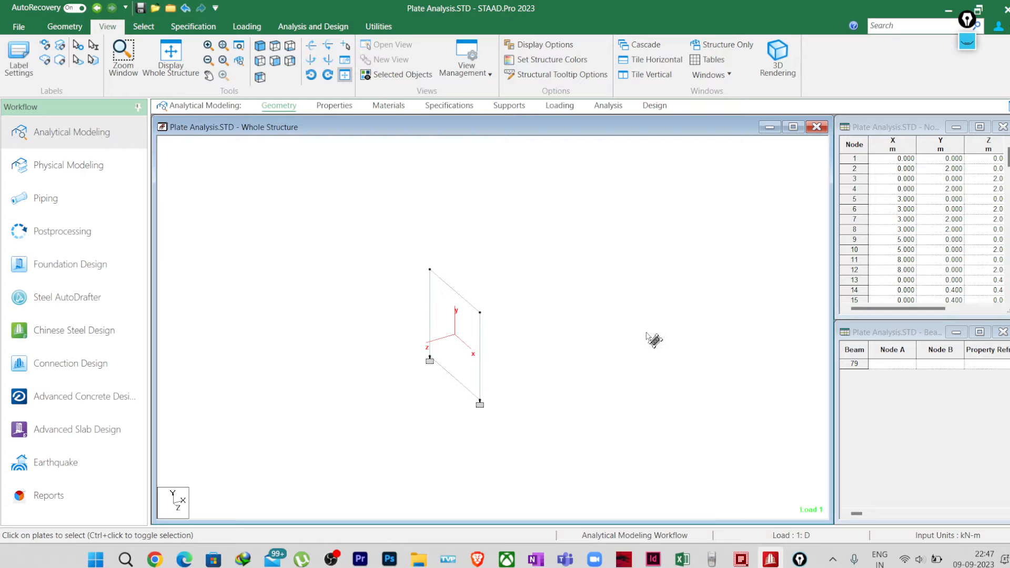
Step: Activate the annotation pen and sketch a labelled x, y, z axis triad above the plate element
click(967, 41)
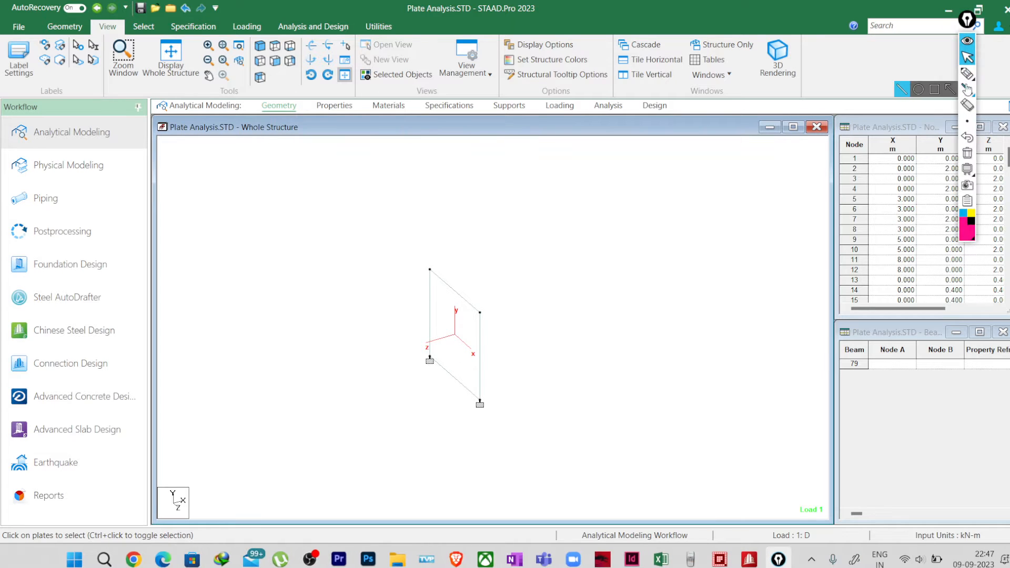
click(968, 73)
mouse_move(485, 218)
mouse_down()
mouse_move(485, 263)
mouse_move(524, 274)
mouse_up()
drag(480, 219, 494, 206)
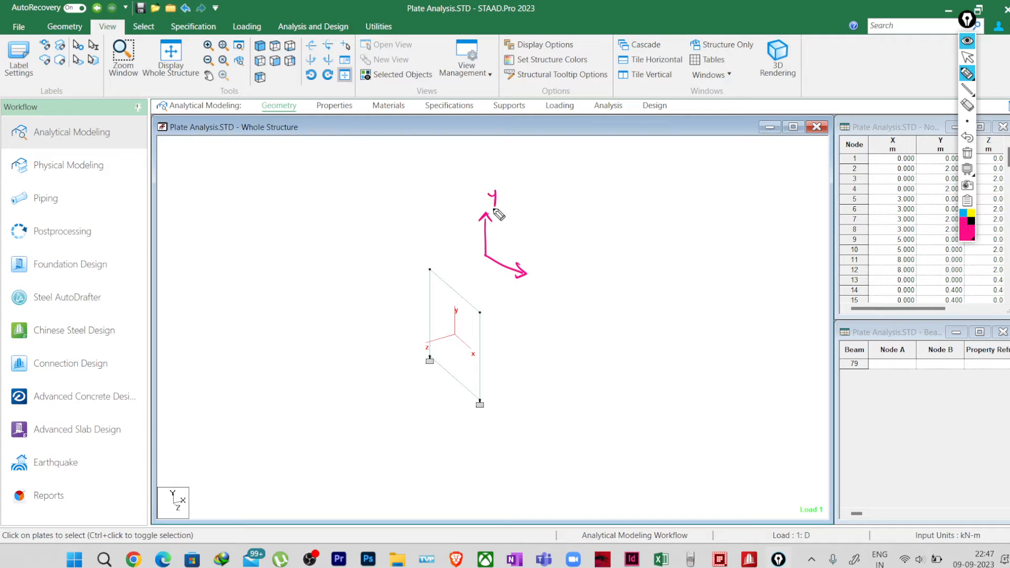
drag(537, 269, 537, 280)
mouse_move(485, 256)
mouse_down()
mouse_move(447, 273)
mouse_move(456, 276)
mouse_move(441, 259)
mouse_up()
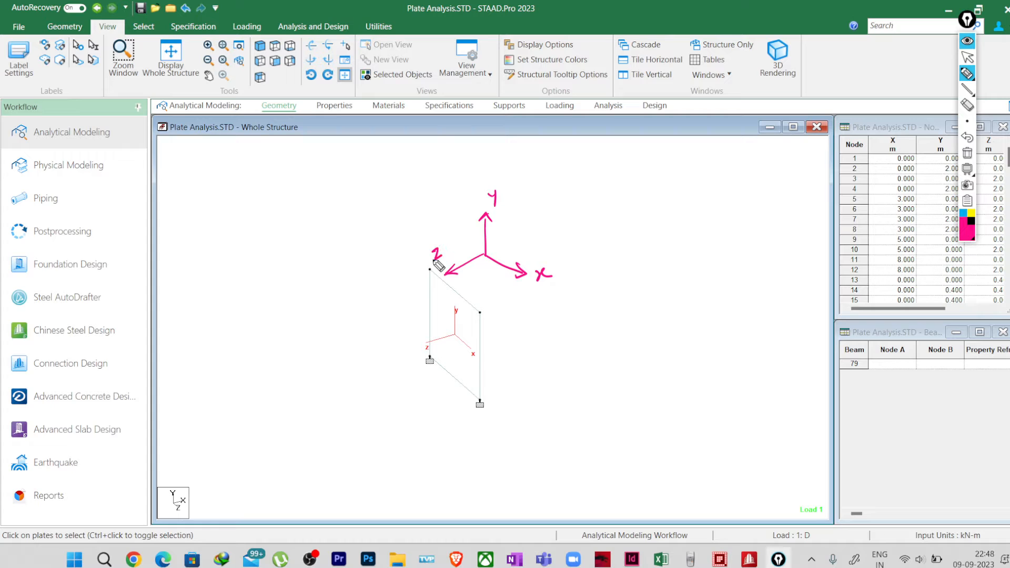
Step: Annotate the sketched triad with an arrow and the handwritten note "Local axis of the plate element"
mouse_move(516, 237)
mouse_down()
mouse_move(547, 222)
mouse_move(550, 232)
mouse_move(646, 181)
mouse_up()
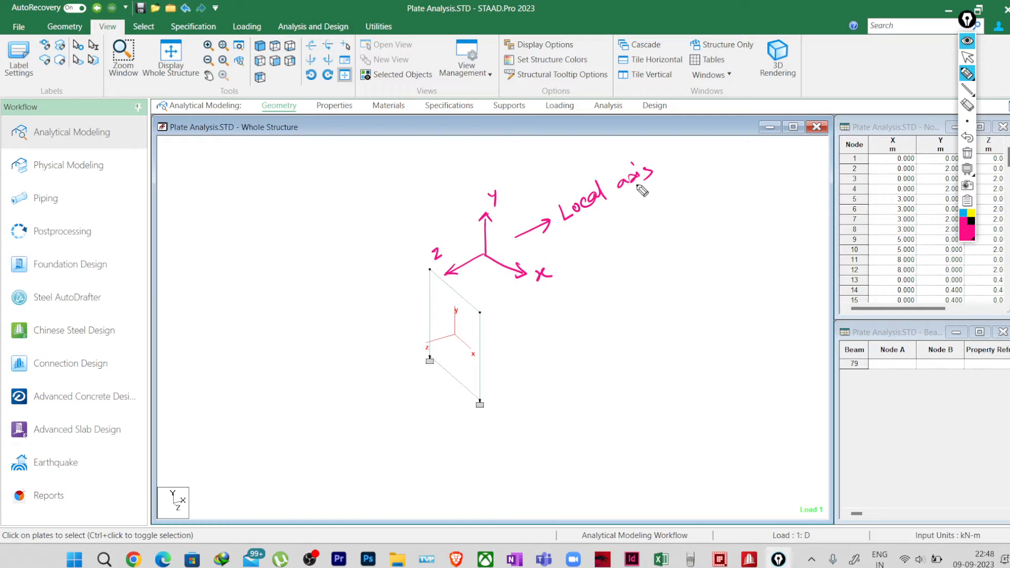
mouse_move(575, 237)
mouse_down()
mouse_move(643, 221)
mouse_move(684, 185)
mouse_up()
mouse_move(587, 263)
mouse_down()
mouse_move(629, 257)
mouse_move(662, 226)
mouse_up()
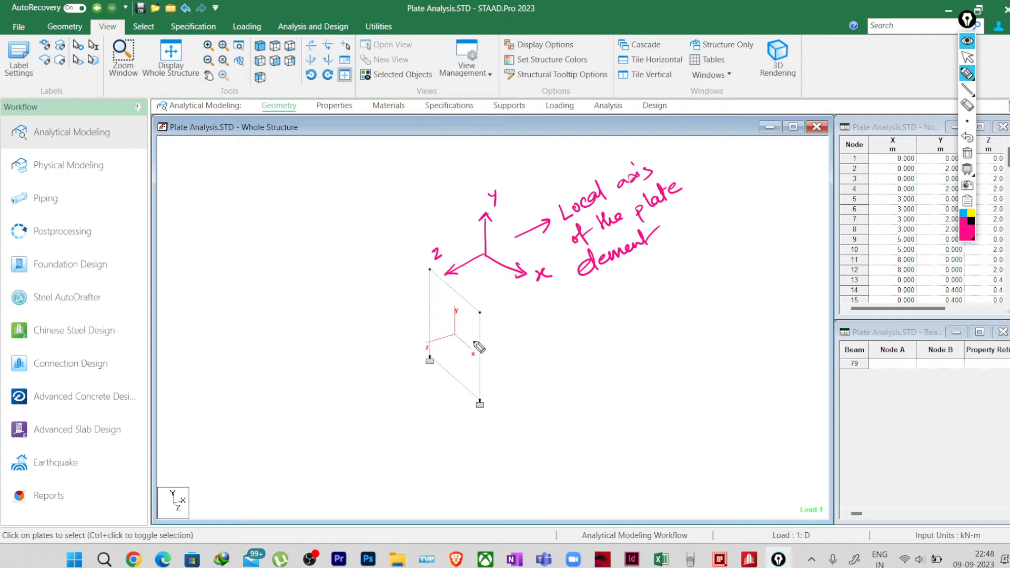
Step: Draw outward arrows along the plate's local x and y directions and mark its corner nodes
drag(450, 332, 424, 315)
drag(473, 354, 498, 372)
mouse_move(456, 330)
mouse_down()
mouse_move(460, 296)
mouse_move(456, 368)
mouse_move(461, 358)
mouse_up()
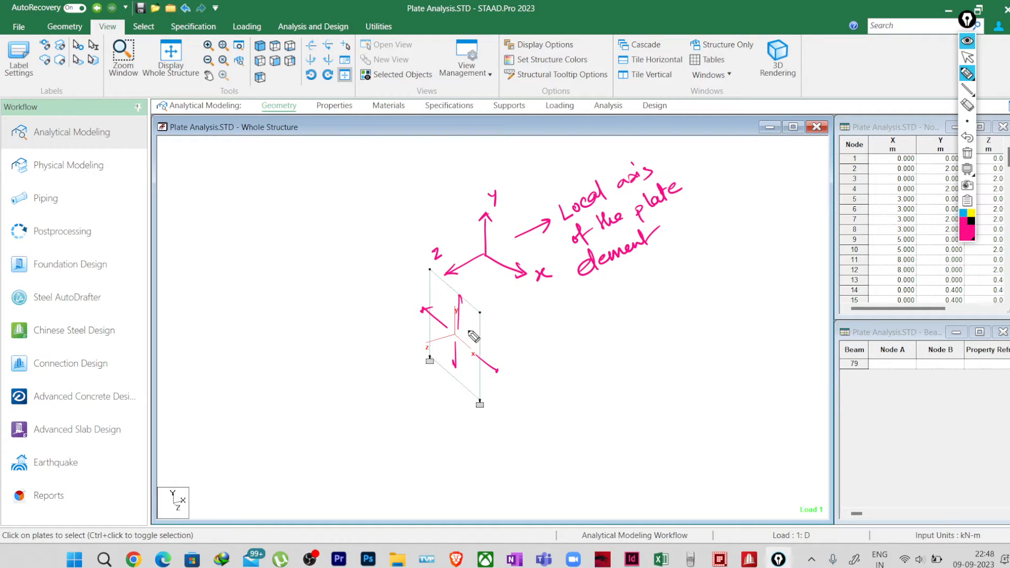
click(478, 400)
click(430, 267)
click(482, 316)
Step: Replace the annotations with a large pink four-sided plate outline beside the element, and set the pen colour to black
click(967, 152)
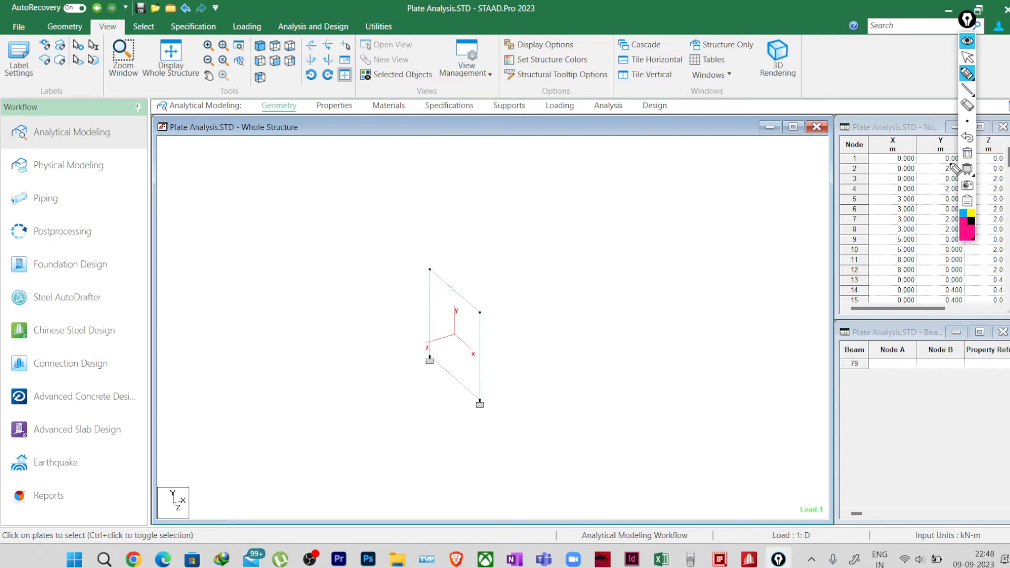
mouse_move(560, 283)
mouse_down()
mouse_move(621, 348)
mouse_move(600, 264)
mouse_move(712, 237)
mouse_move(759, 271)
mouse_up()
drag(625, 351, 770, 287)
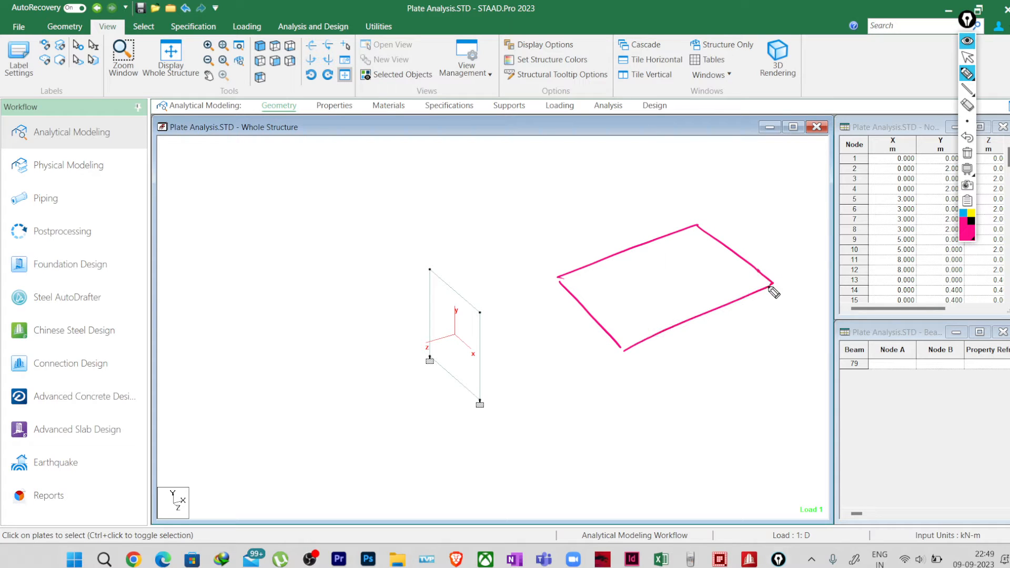
click(971, 221)
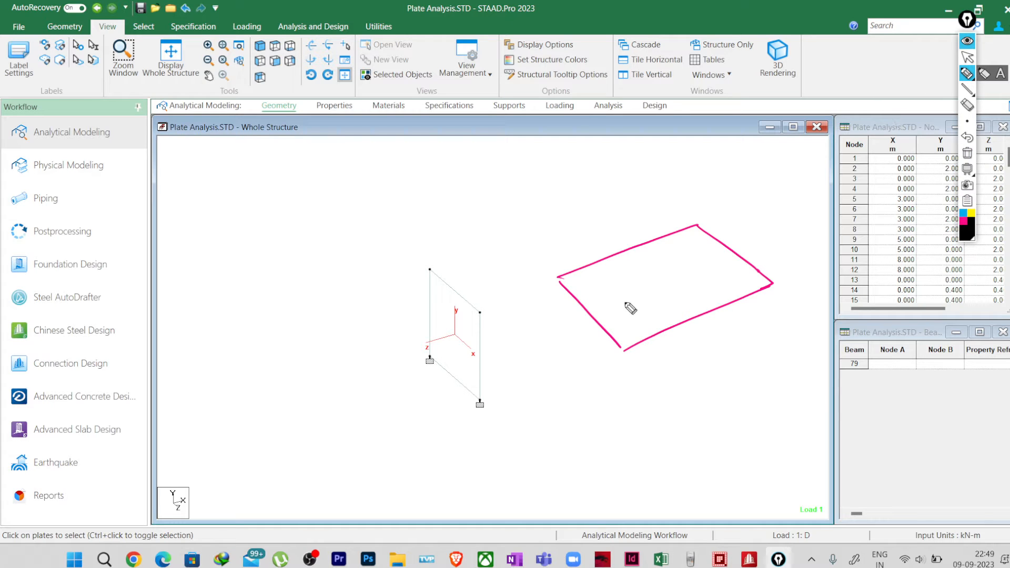
Step: Draw black local axes on the pink plate outline, labelled X and Y in the plane and Z pointing upward
drag(615, 287, 648, 313)
mouse_move(633, 309)
mouse_down()
mouse_move(651, 316)
mouse_move(650, 307)
mouse_move(634, 331)
mouse_up()
drag(615, 284, 660, 266)
mouse_move(653, 263)
mouse_down()
mouse_move(657, 273)
mouse_move(674, 269)
mouse_up()
mouse_move(616, 285)
mouse_down()
mouse_move(609, 232)
mouse_move(616, 238)
mouse_move(622, 216)
mouse_up()
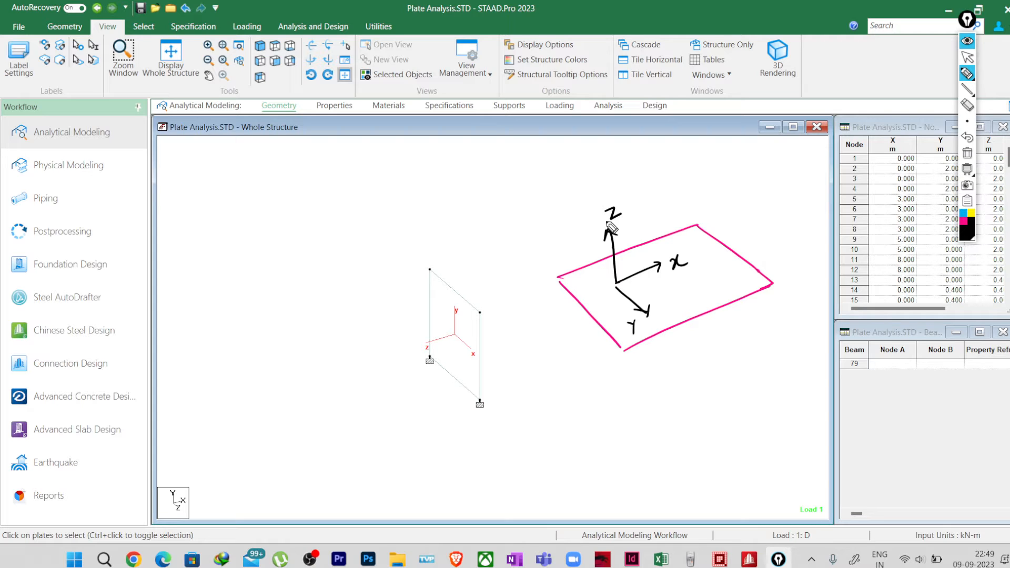
Step: Extend the pink outline downward into a thick plate and write "Mx" in black above the plate element
click(962, 221)
drag(559, 282, 558, 311)
drag(622, 351, 621, 382)
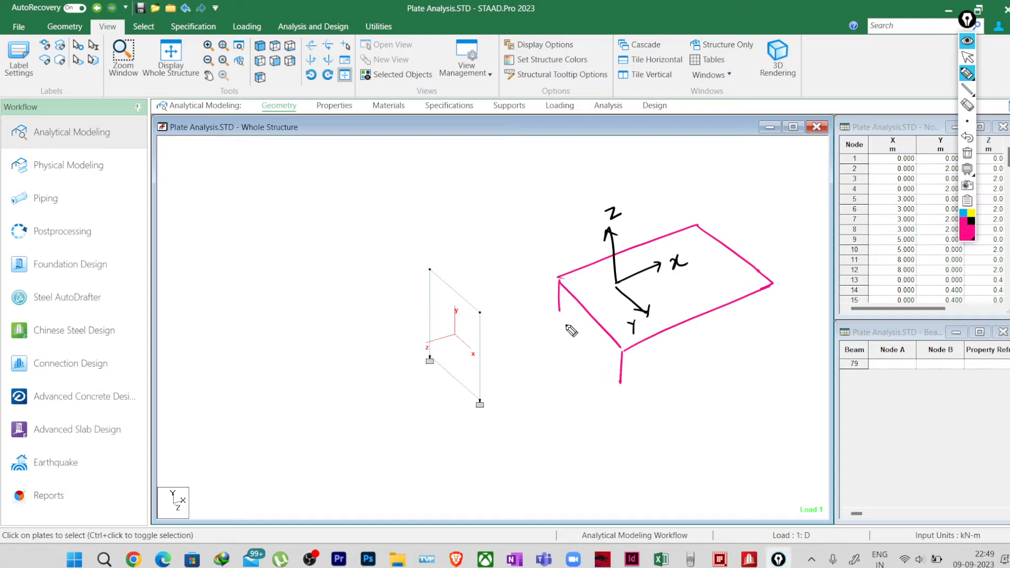
mouse_move(557, 314)
mouse_down()
mouse_move(617, 390)
mouse_move(770, 322)
mouse_up()
drag(773, 284, 774, 317)
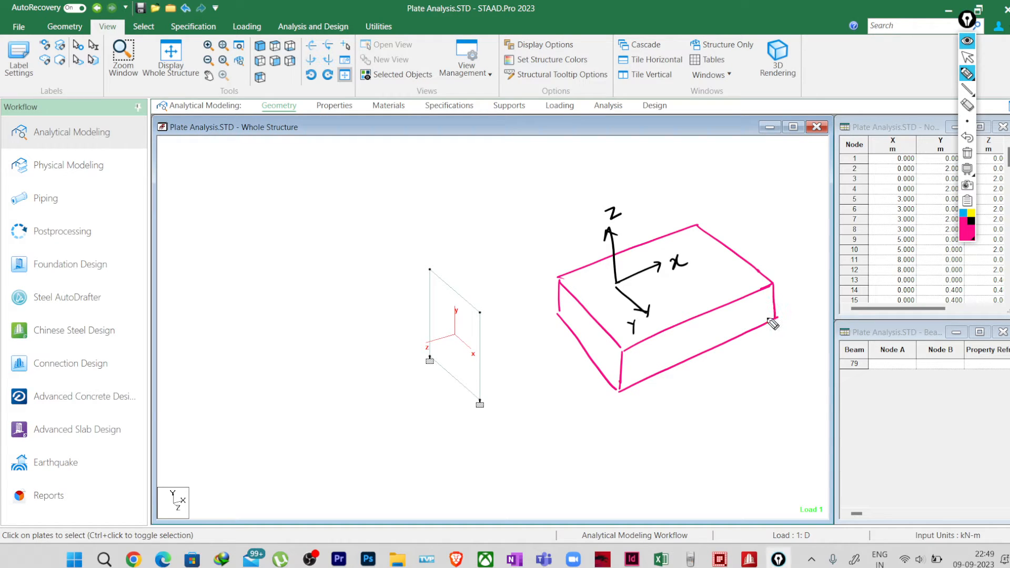
click(972, 224)
mouse_move(417, 193)
mouse_down()
mouse_move(429, 180)
mouse_move(443, 188)
mouse_up()
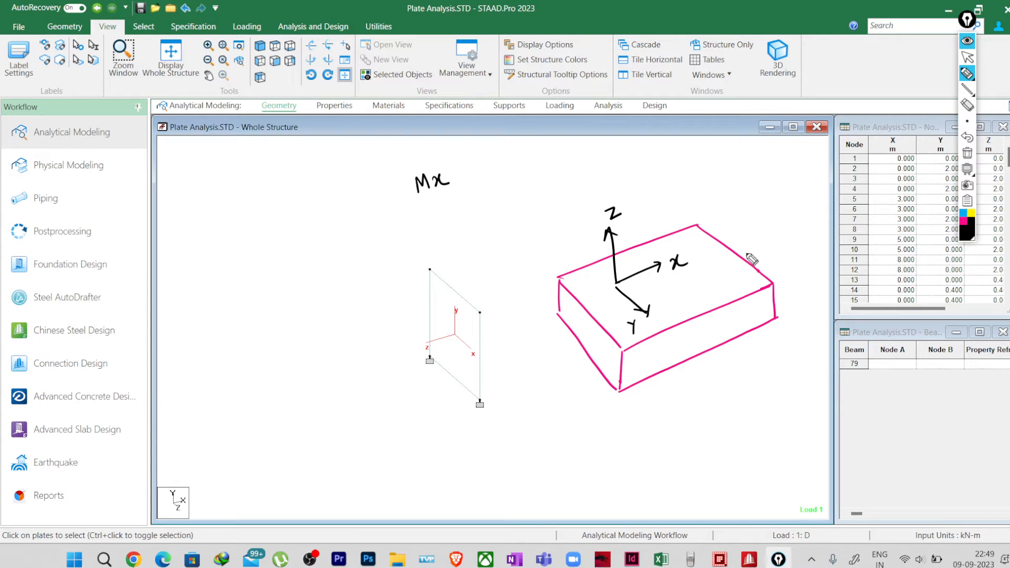
Step: Sketch a blue four-sided plate on the other side of the element with curved moment arrows at its two short ends
click(964, 215)
click(581, 456)
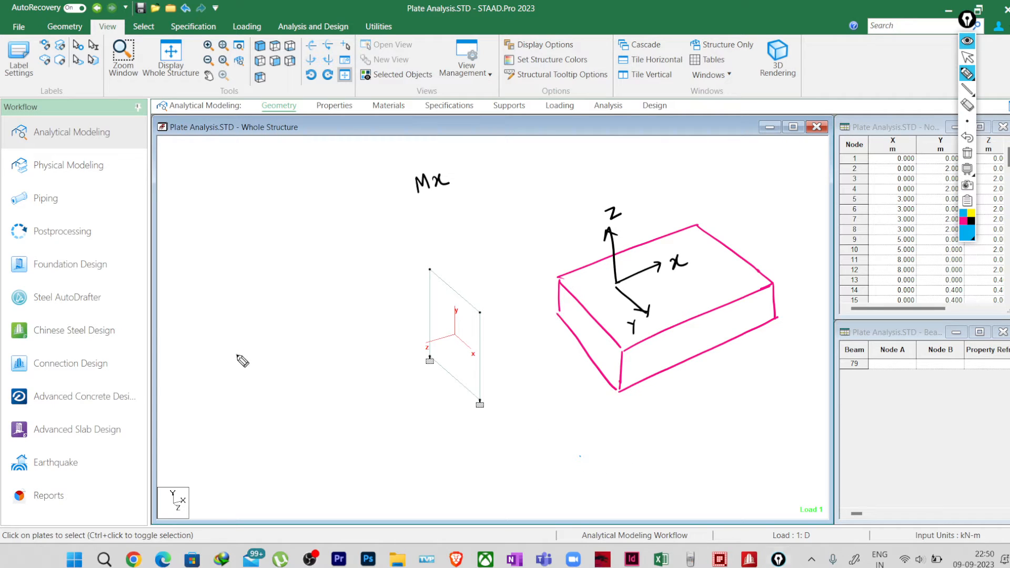
mouse_move(237, 357)
mouse_down()
mouse_move(296, 401)
mouse_move(353, 295)
mouse_move(389, 329)
mouse_up()
drag(299, 404, 391, 338)
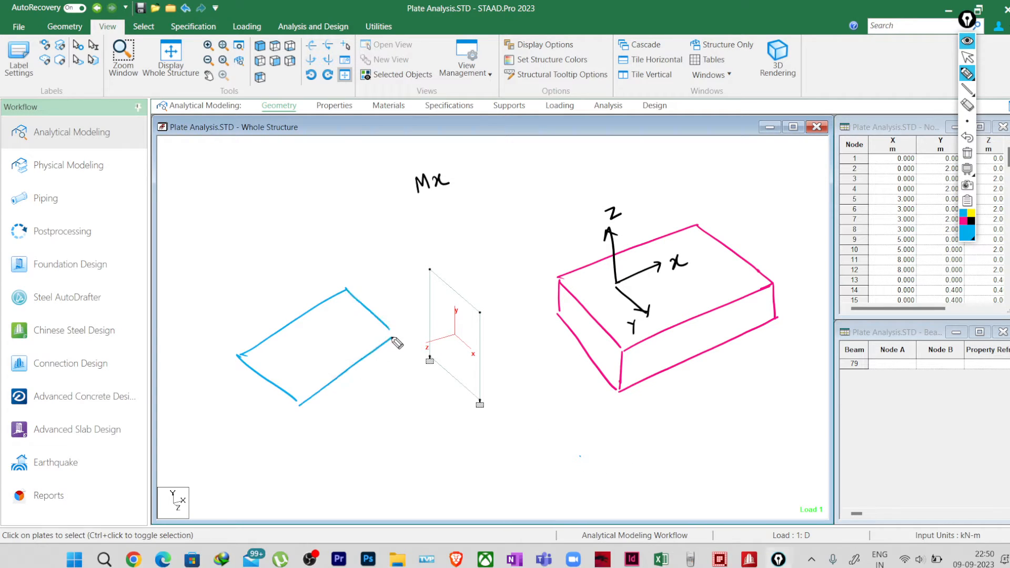
drag(257, 381, 220, 358)
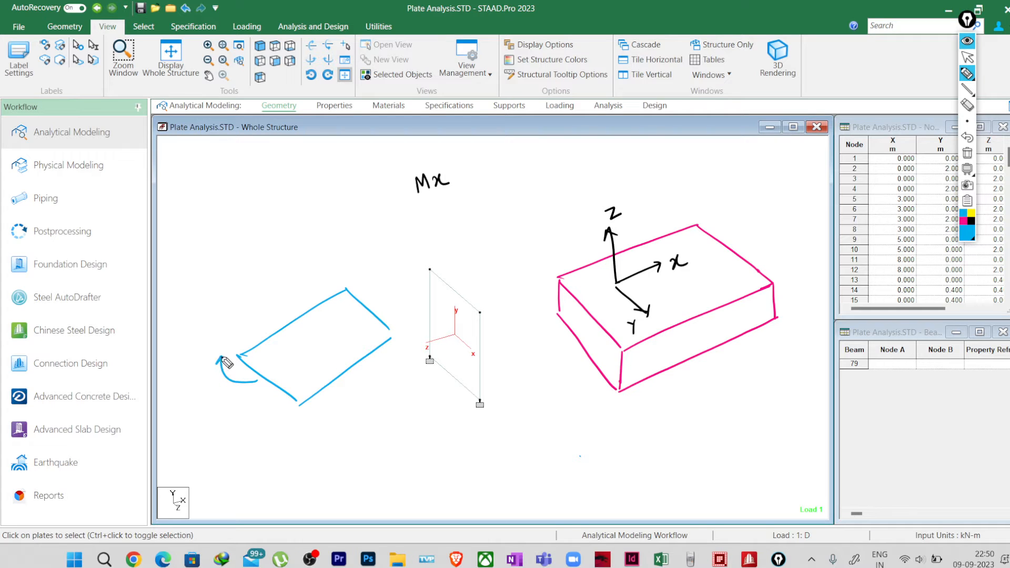
drag(380, 305, 377, 288)
mouse_move(272, 392)
mouse_down()
mouse_move(265, 429)
mouse_move(271, 418)
mouse_up()
drag(390, 320, 416, 338)
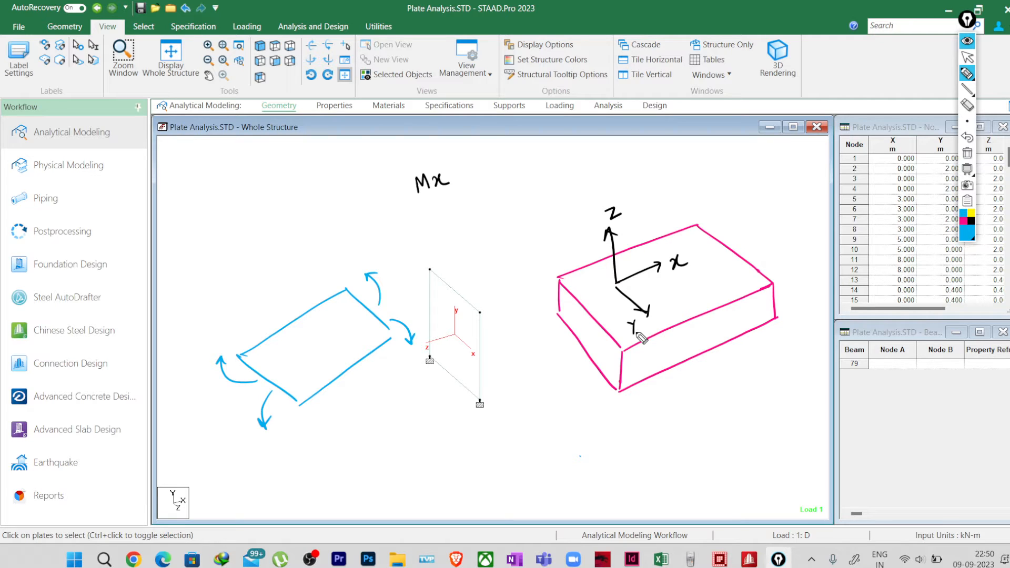
Step: Draw blue dashed bending curves along the upper and lower front edges of the thick pink plate
mouse_move(623, 399)
mouse_down()
mouse_move(648, 410)
mouse_move(694, 400)
mouse_move(746, 347)
mouse_up()
mouse_move(625, 351)
mouse_down()
mouse_move(691, 294)
mouse_move(767, 288)
mouse_up()
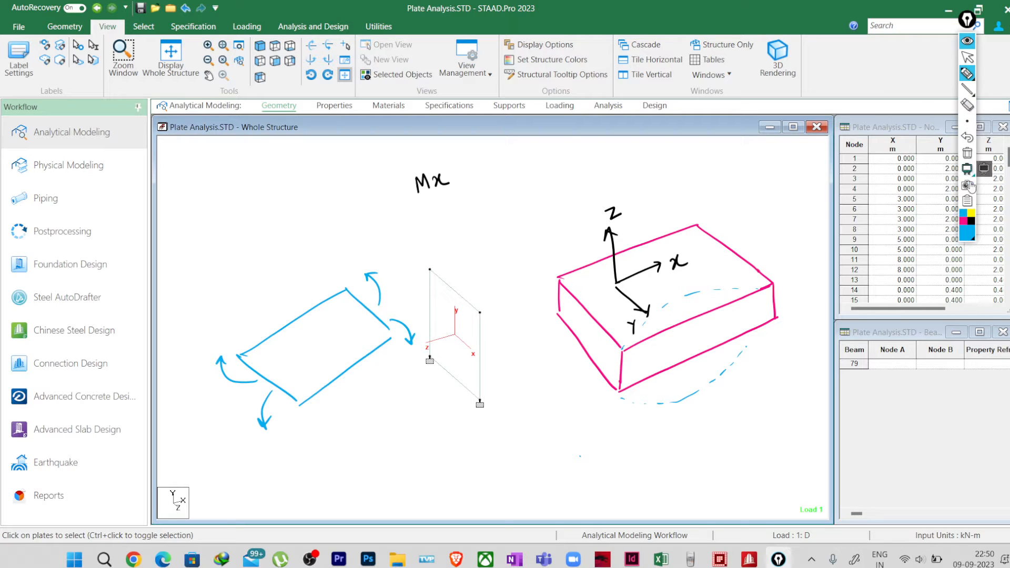
Step: Add a black "My" heading beside "Mx", list -5 and 5 under Mx and 5 and -10 under My, and circle both Mx values
click(972, 221)
mouse_move(498, 172)
mouse_down()
mouse_move(514, 168)
mouse_move(520, 181)
mouse_up()
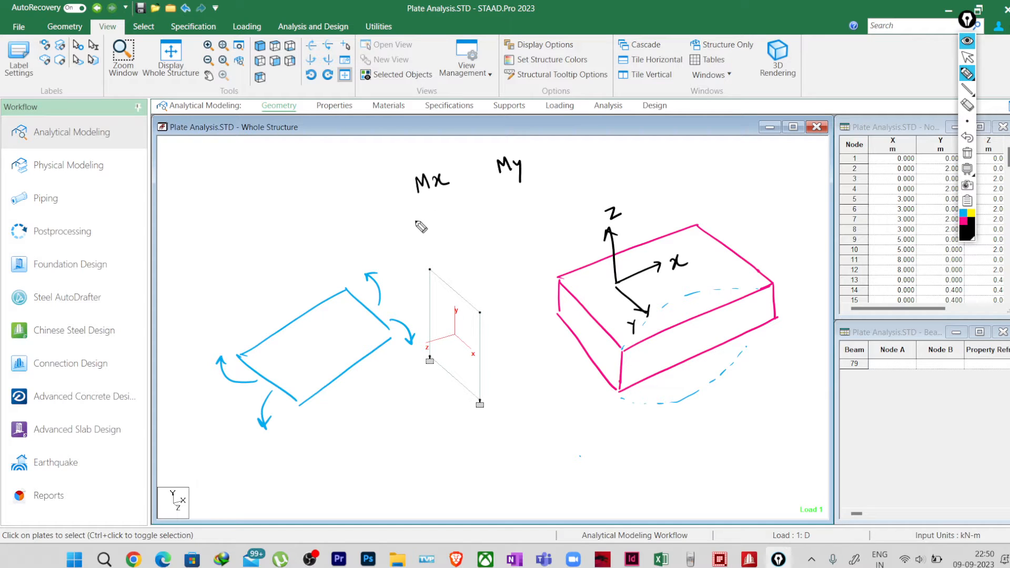
mouse_move(412, 223)
mouse_down()
mouse_move(433, 223)
mouse_move(443, 203)
mouse_up()
mouse_move(514, 186)
mouse_down()
mouse_move(509, 209)
mouse_move(523, 185)
mouse_up()
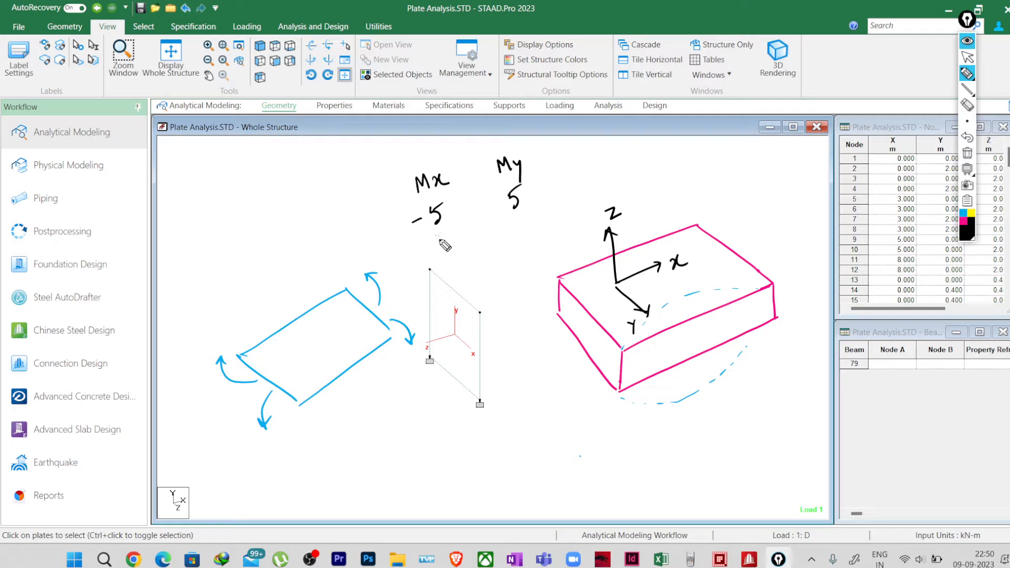
drag(448, 232, 440, 252)
drag(511, 231, 530, 216)
mouse_move(451, 195)
mouse_down()
mouse_move(408, 234)
mouse_move(455, 198)
mouse_up()
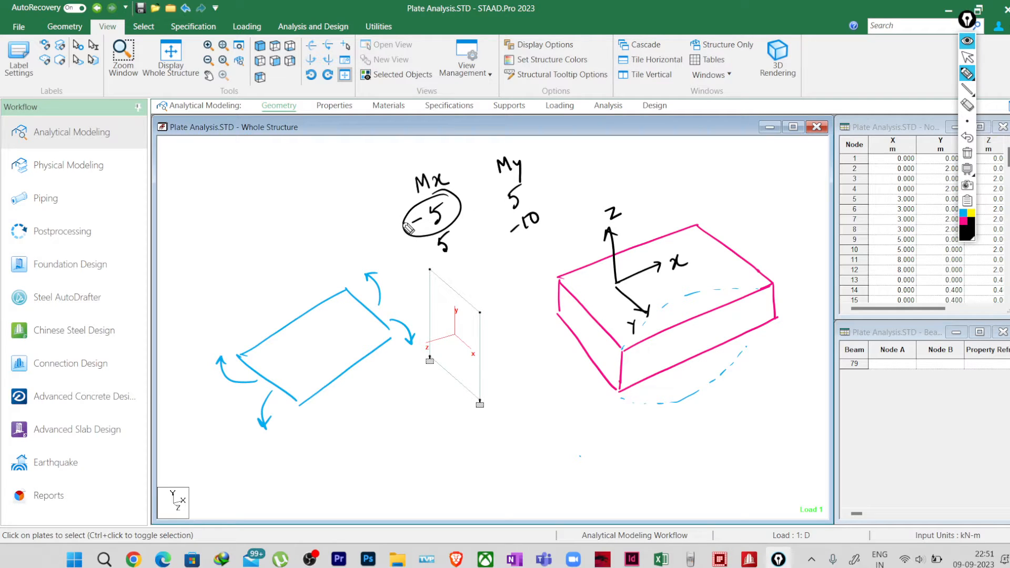
mouse_move(456, 231)
mouse_down()
mouse_move(466, 255)
mouse_move(458, 225)
mouse_up()
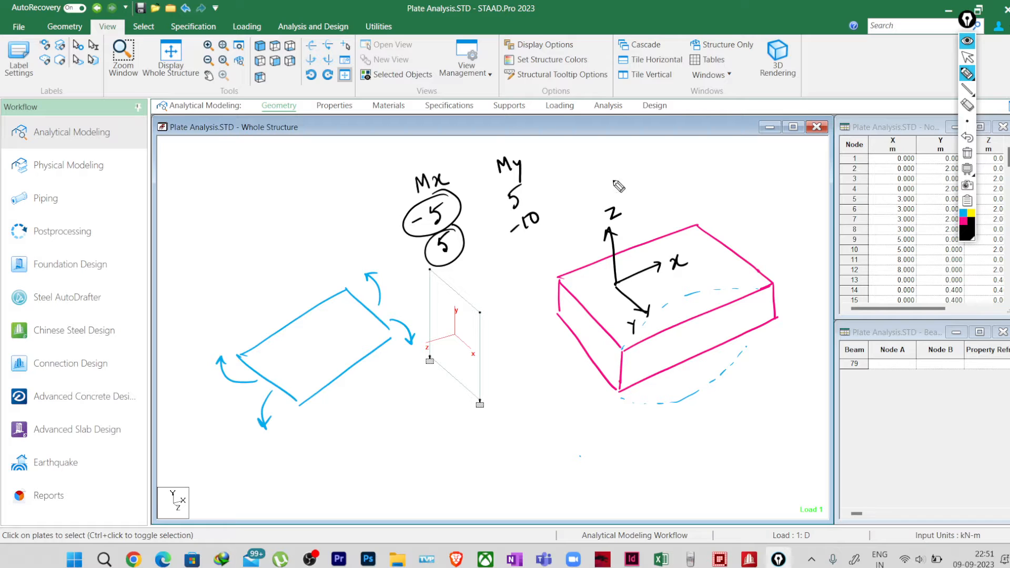
Step: Write "+ (Tension)" above the thick plate and draw downward-curving moment arrows at its two ends
mouse_move(635, 189)
mouse_down()
mouse_move(648, 183)
mouse_move(640, 200)
mouse_up()
mouse_move(664, 163)
mouse_down()
mouse_move(658, 195)
mouse_move(673, 191)
mouse_move(678, 160)
mouse_move(726, 155)
mouse_move(735, 179)
mouse_up()
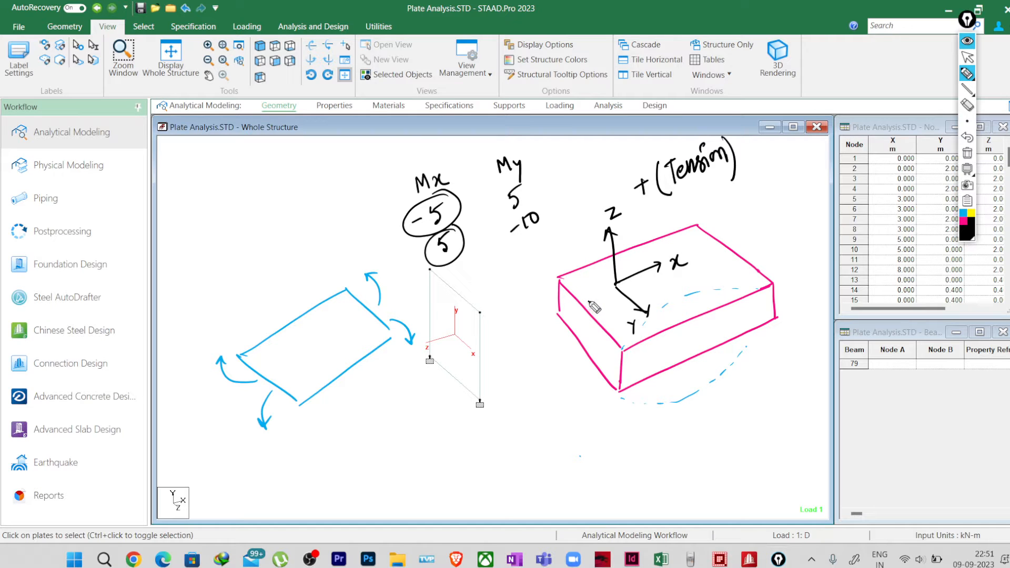
mouse_move(588, 301)
mouse_down()
mouse_move(566, 326)
mouse_move(560, 357)
mouse_move(569, 357)
mouse_up()
mouse_move(613, 322)
mouse_down()
mouse_move(582, 376)
mouse_move(595, 364)
mouse_up()
mouse_move(569, 282)
mouse_down()
mouse_move(540, 329)
mouse_move(548, 319)
mouse_up()
mouse_move(707, 241)
mouse_down()
mouse_move(732, 230)
mouse_move(759, 245)
mouse_move(797, 300)
mouse_up()
Step: Draw black dashed upward-bending curves along the lower and upper front edges of the thick plate
drag(629, 371, 671, 343)
drag(695, 335, 739, 324)
drag(747, 324, 759, 328)
drag(633, 341, 637, 336)
drag(647, 325, 654, 320)
drag(665, 313, 689, 300)
drag(701, 297, 710, 294)
drag(723, 289, 756, 288)
Step: Label the thick plate's faces "Top (+) Tension" and "(-) Compression" with arrows, and write "When Z up" below it
drag(675, 236, 688, 209)
drag(683, 212, 705, 195)
mouse_move(699, 196)
mouse_down()
mouse_move(709, 208)
mouse_move(818, 156)
mouse_up()
mouse_move(721, 346)
mouse_down()
mouse_move(753, 401)
mouse_move(741, 421)
mouse_move(845, 343)
mouse_move(861, 353)
mouse_up()
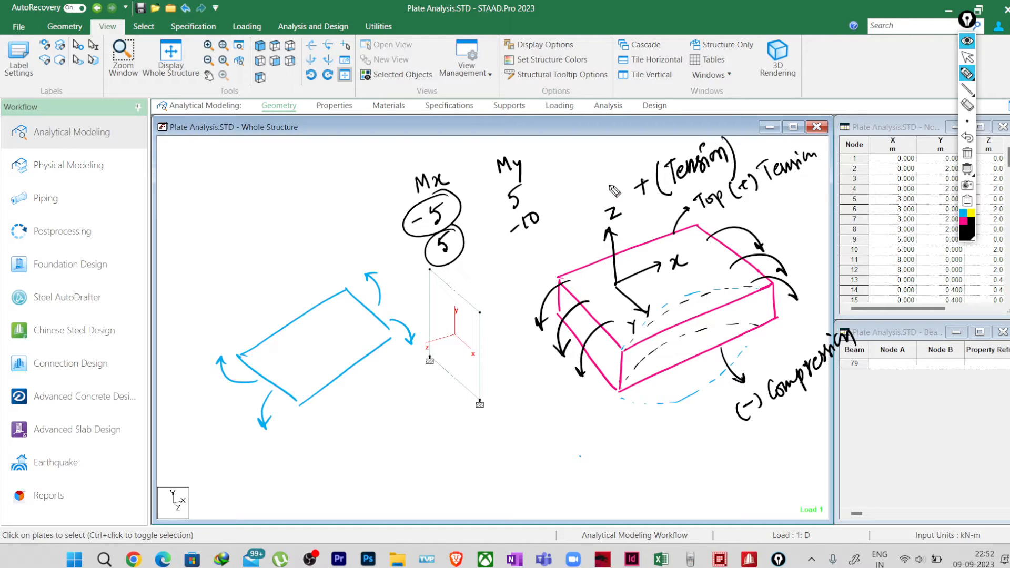
click(610, 211)
mouse_move(604, 451)
mouse_down()
mouse_move(625, 465)
mouse_move(705, 462)
mouse_up()
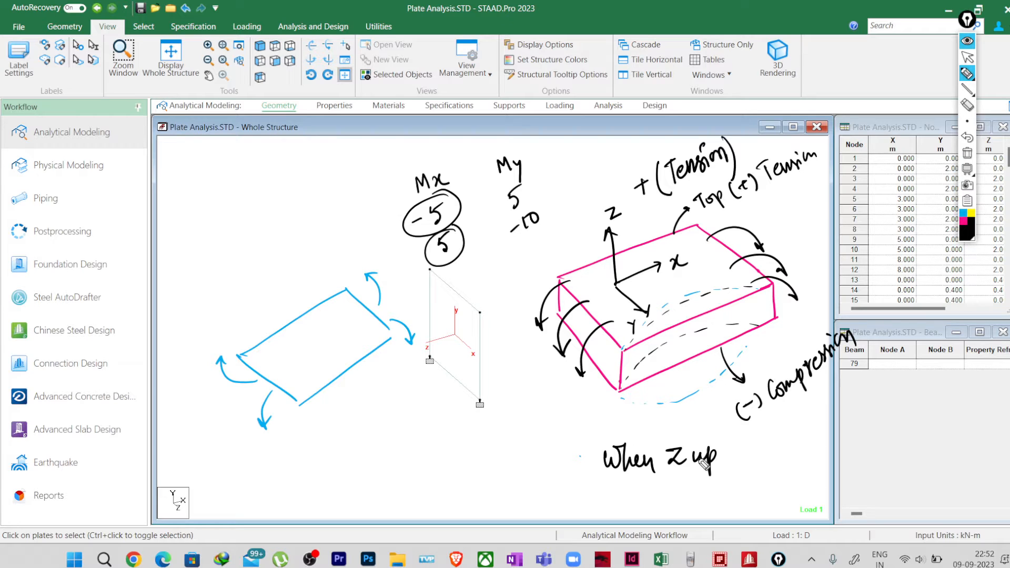
Step: Erase the blue plate sketch and draw a pink four-sided plate outline in its place
click(963, 222)
click(967, 105)
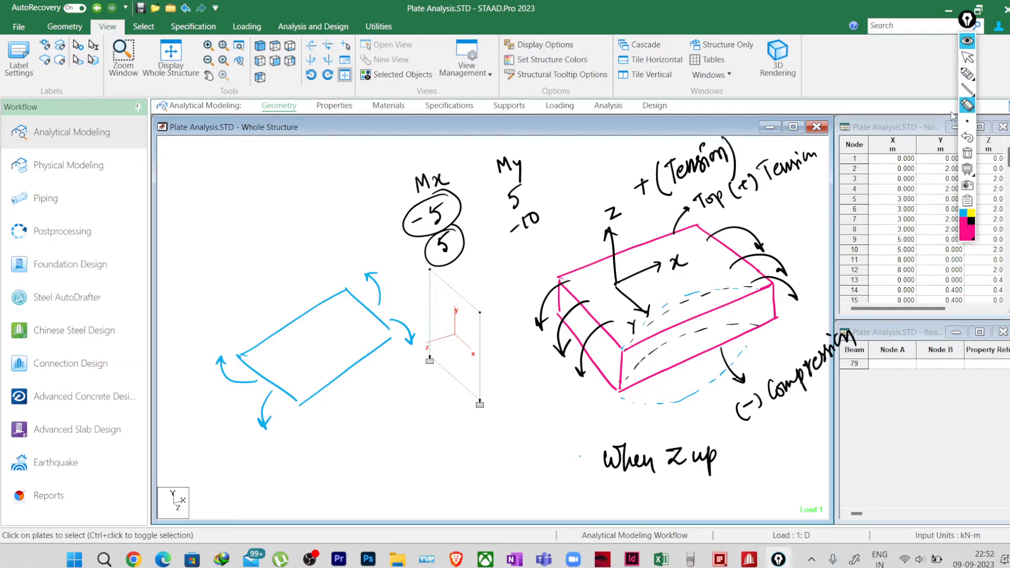
mouse_move(253, 371)
mouse_down()
mouse_move(220, 398)
mouse_move(272, 371)
mouse_move(389, 353)
mouse_up()
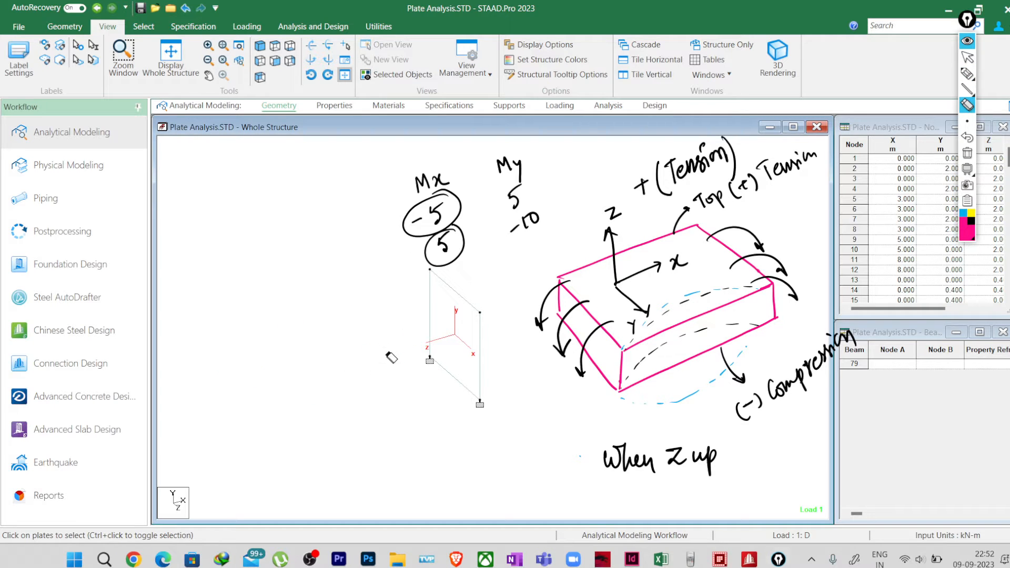
click(968, 74)
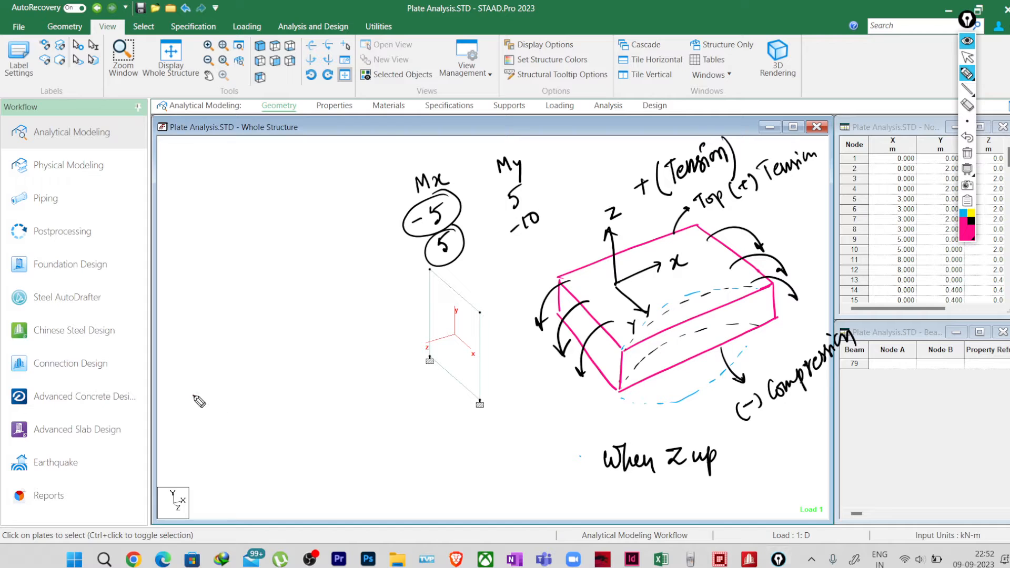
mouse_move(194, 397)
mouse_down()
mouse_move(251, 463)
mouse_move(338, 333)
mouse_move(386, 384)
mouse_up()
drag(251, 463, 378, 383)
Step: Draw black local axes on the new pink plate, labelled x and y in the plane and Z pointing downward
click(972, 223)
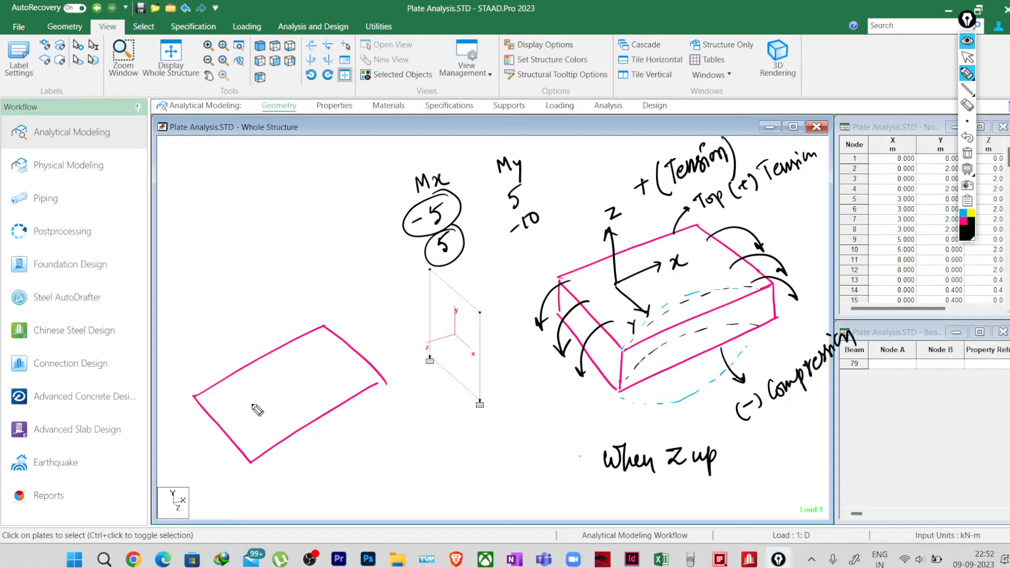
mouse_move(249, 399)
mouse_down()
mouse_move(272, 424)
mouse_move(287, 369)
mouse_move(313, 363)
mouse_up()
drag(311, 356, 300, 365)
mouse_move(280, 423)
mouse_down()
mouse_move(262, 448)
mouse_move(270, 477)
mouse_move(276, 462)
mouse_move(298, 468)
mouse_up()
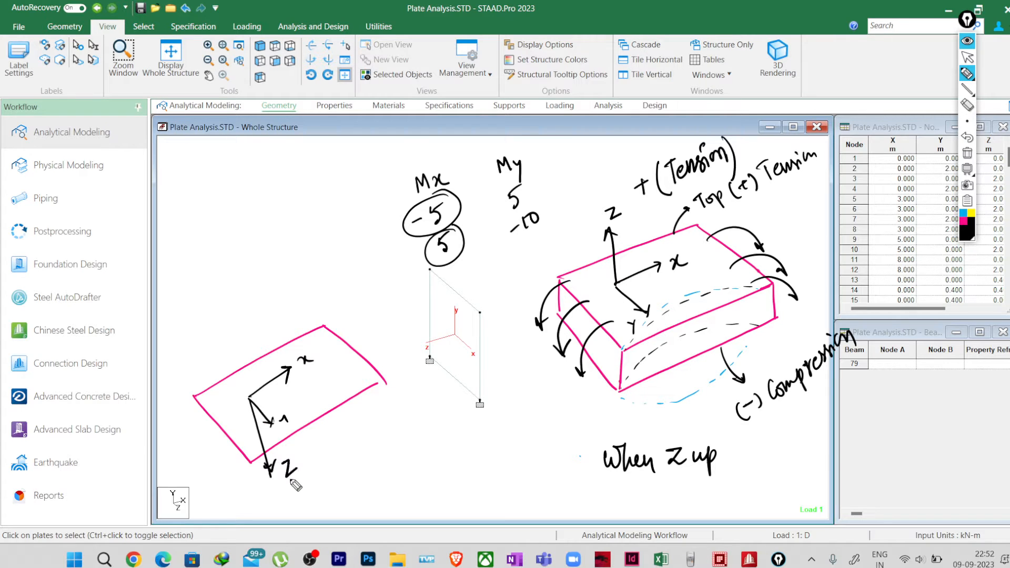
drag(279, 419, 290, 431)
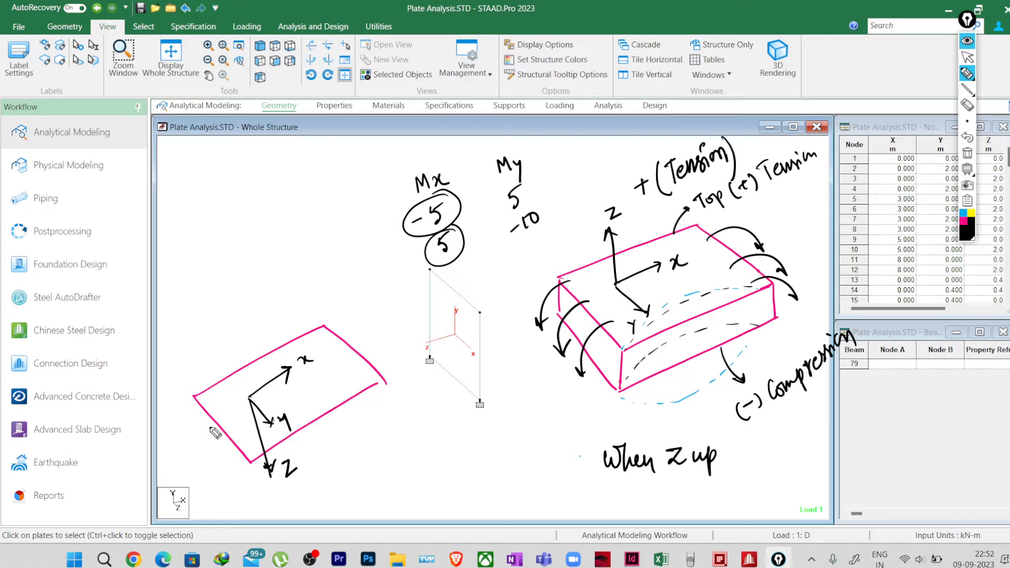
Step: Draw upward-curving black moment arrows at both ends of the plate with Z pointing downward
mouse_move(216, 433)
mouse_down()
mouse_move(199, 416)
mouse_move(203, 404)
mouse_up()
mouse_move(232, 454)
mouse_down()
mouse_move(220, 440)
mouse_move(229, 423)
mouse_up()
mouse_move(334, 358)
mouse_down()
mouse_move(349, 341)
mouse_move(333, 323)
mouse_move(369, 338)
mouse_up()
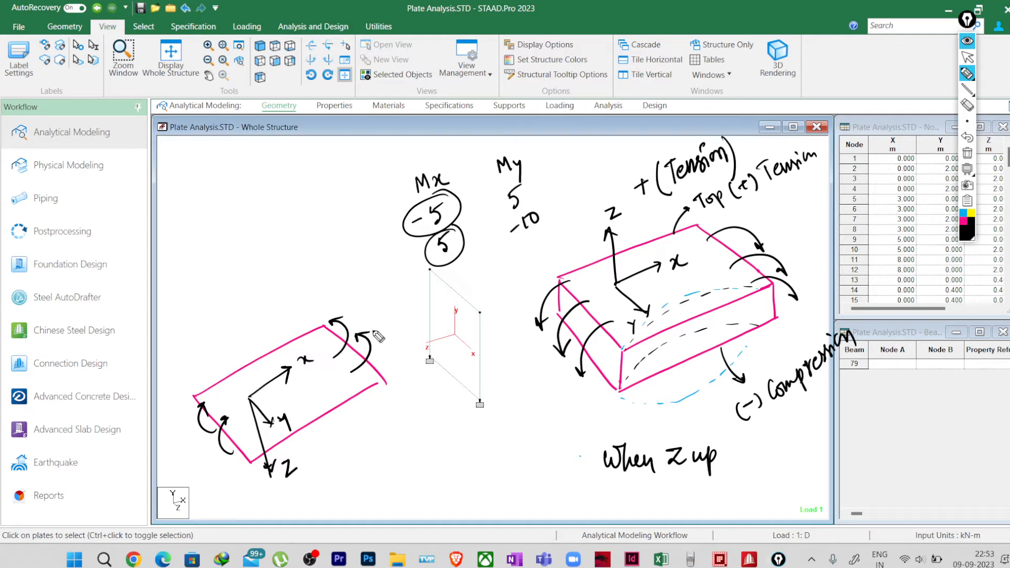
drag(375, 383, 388, 347)
Step: Label the curved moment arrows of both plate sketches "Mx"
drag(551, 401, 577, 401)
drag(585, 386, 573, 402)
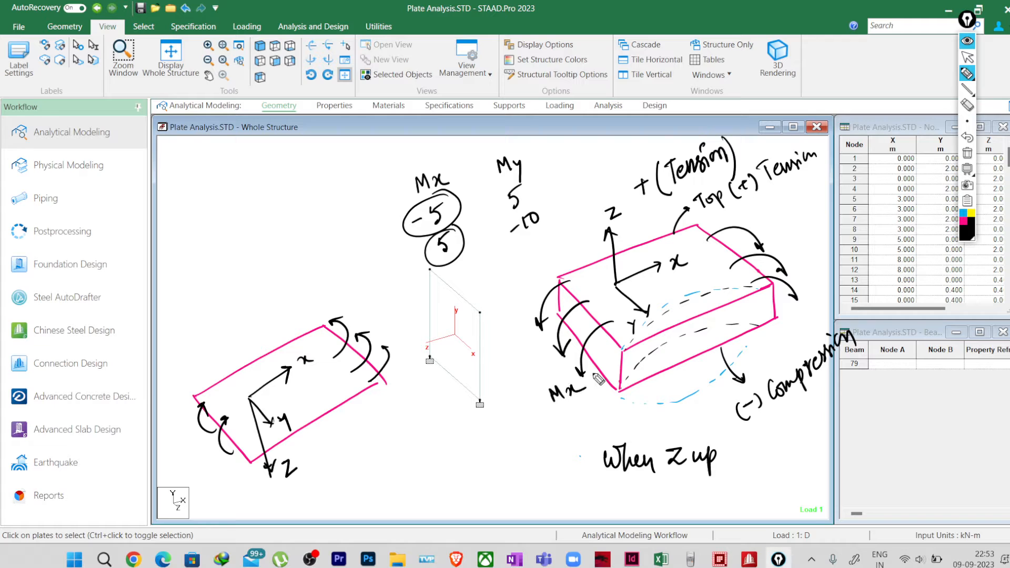
mouse_move(371, 323)
mouse_down()
mouse_move(380, 311)
mouse_move(403, 317)
mouse_up()
drag(404, 303, 392, 319)
Step: Give the Z-down plate a thickness by drawing its lower edges and vertical corners in pink
click(966, 226)
mouse_move(253, 463)
mouse_down()
mouse_move(258, 490)
mouse_move(376, 426)
mouse_up()
drag(378, 384, 386, 421)
mouse_move(194, 403)
mouse_down()
mouse_move(195, 446)
mouse_move(273, 489)
mouse_up()
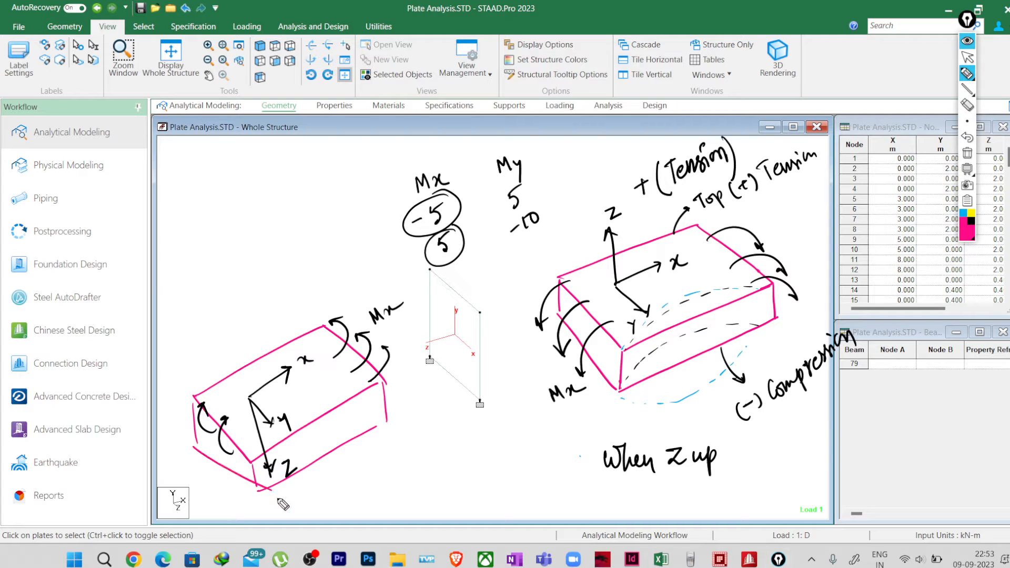
drag(203, 450, 259, 495)
drag(256, 471, 259, 498)
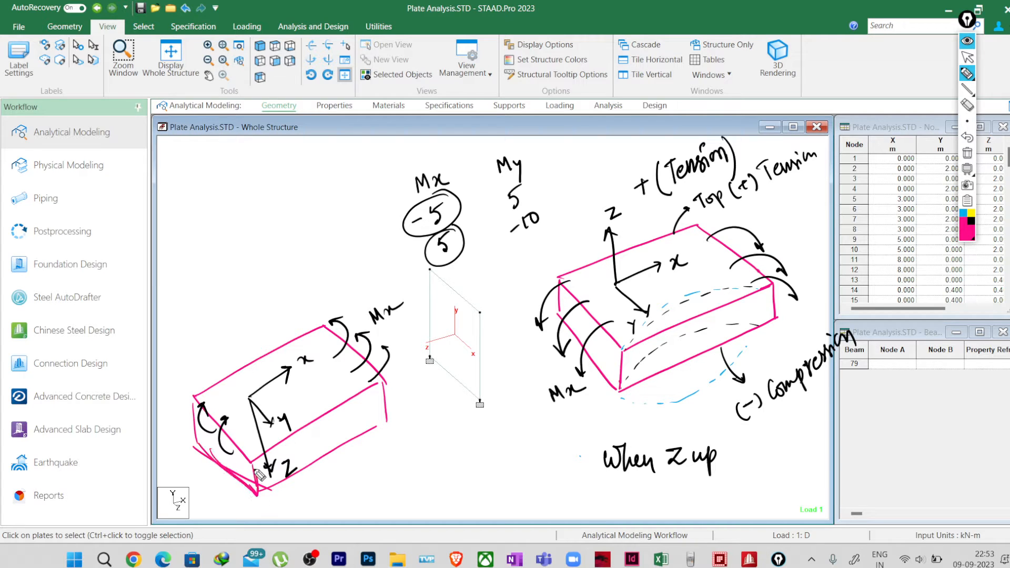
mouse_move(199, 406)
mouse_down()
mouse_move(210, 465)
mouse_move(223, 467)
mouse_up()
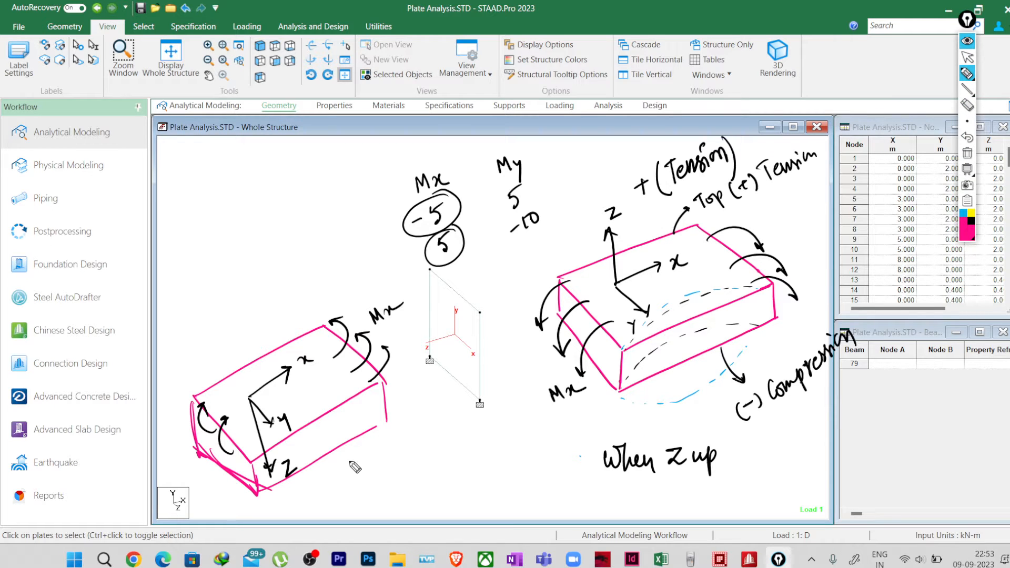
Step: Write "(+) Tension" below the Z-down plate and "(-) (Compression)" above it in pink
mouse_move(353, 459)
mouse_down()
mouse_move(351, 485)
mouse_move(359, 479)
mouse_up()
mouse_move(354, 470)
mouse_down()
mouse_move(371, 476)
mouse_move(438, 426)
mouse_up()
drag(440, 418, 443, 443)
mouse_move(243, 326)
mouse_down()
mouse_move(245, 346)
mouse_move(252, 332)
mouse_up()
drag(253, 320, 253, 343)
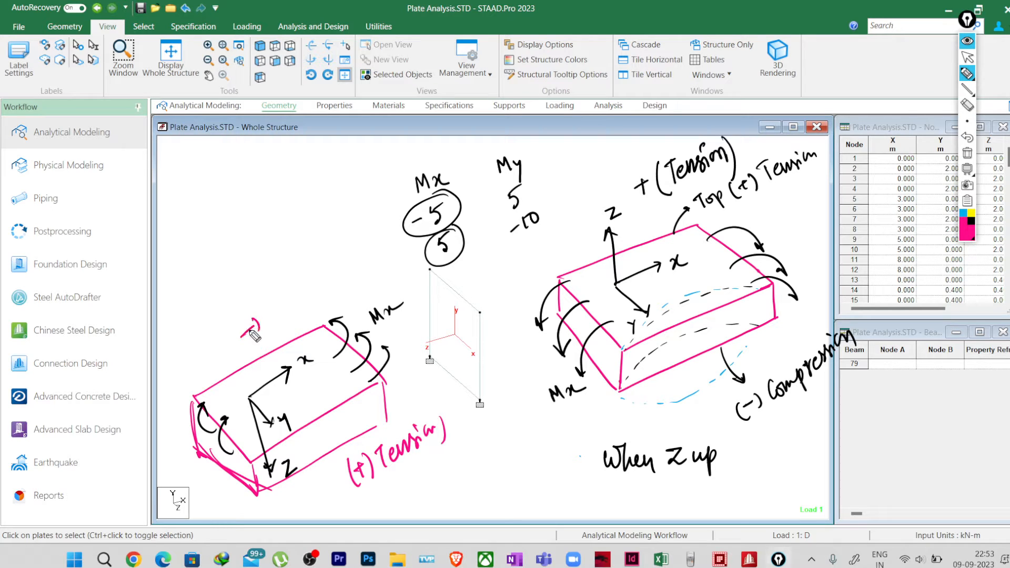
mouse_move(269, 298)
mouse_down()
mouse_move(275, 319)
mouse_move(325, 277)
mouse_move(340, 284)
mouse_move(352, 263)
mouse_move(368, 263)
mouse_move(361, 288)
mouse_up()
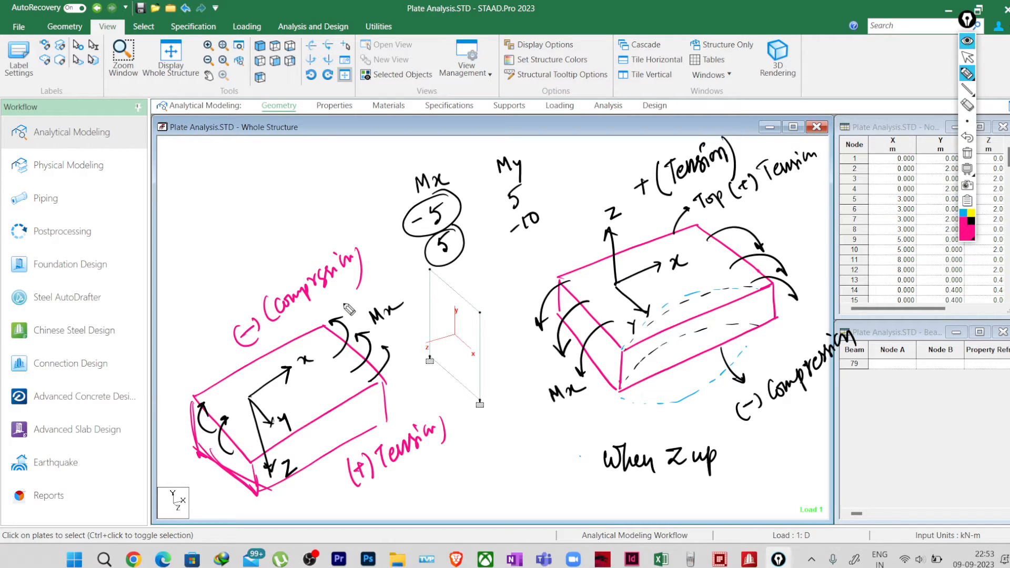
Step: Draw blue dashed downward-bending curves along the Z-down plate's front edges and underline the tension label
click(964, 214)
mouse_move(258, 469)
mouse_down()
mouse_move(329, 451)
mouse_move(362, 423)
mouse_move(363, 399)
mouse_up()
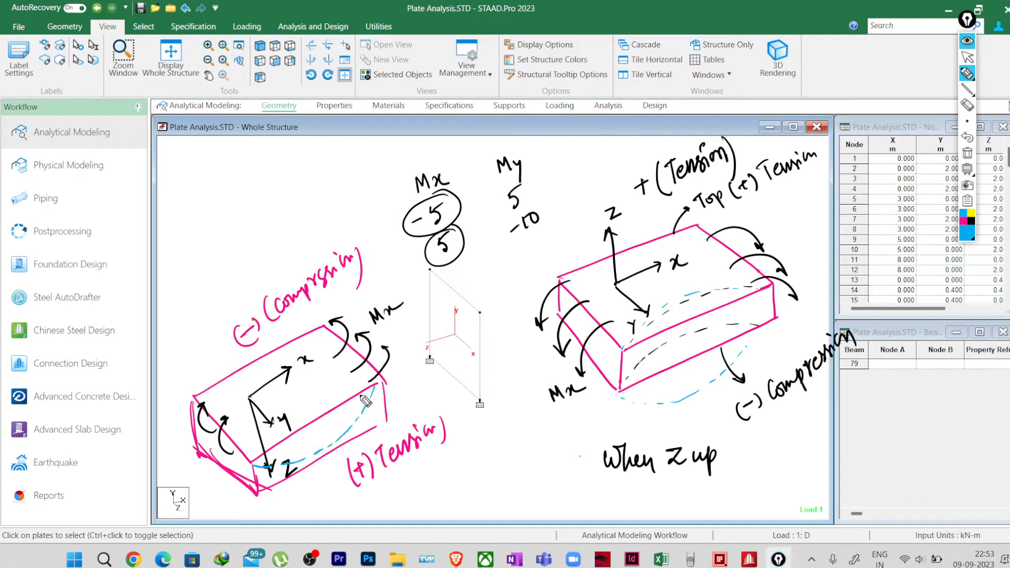
mouse_move(266, 492)
mouse_down()
mouse_move(327, 473)
mouse_move(379, 433)
mouse_move(383, 415)
mouse_up()
drag(408, 482, 425, 473)
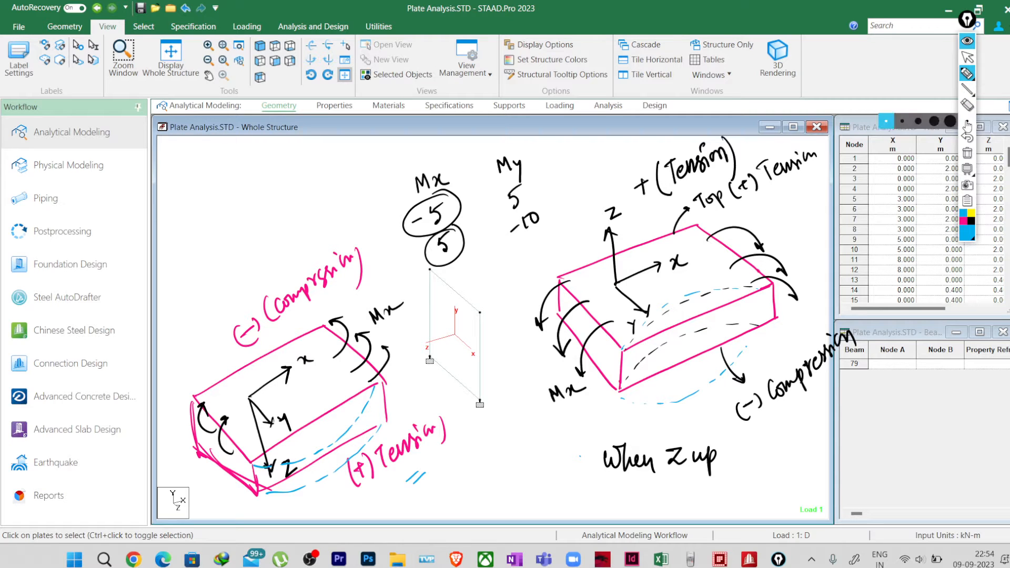
Step: Undo the blue underline and the downward-bending curves on the Z-down plate
click(967, 138)
click(967, 140)
click(968, 140)
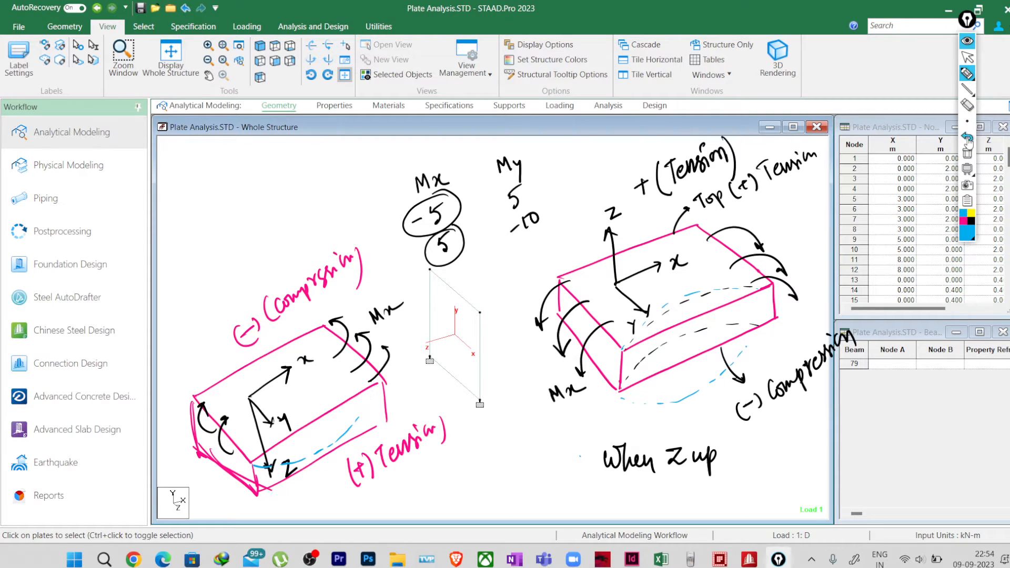
click(967, 140)
click(968, 139)
click(967, 139)
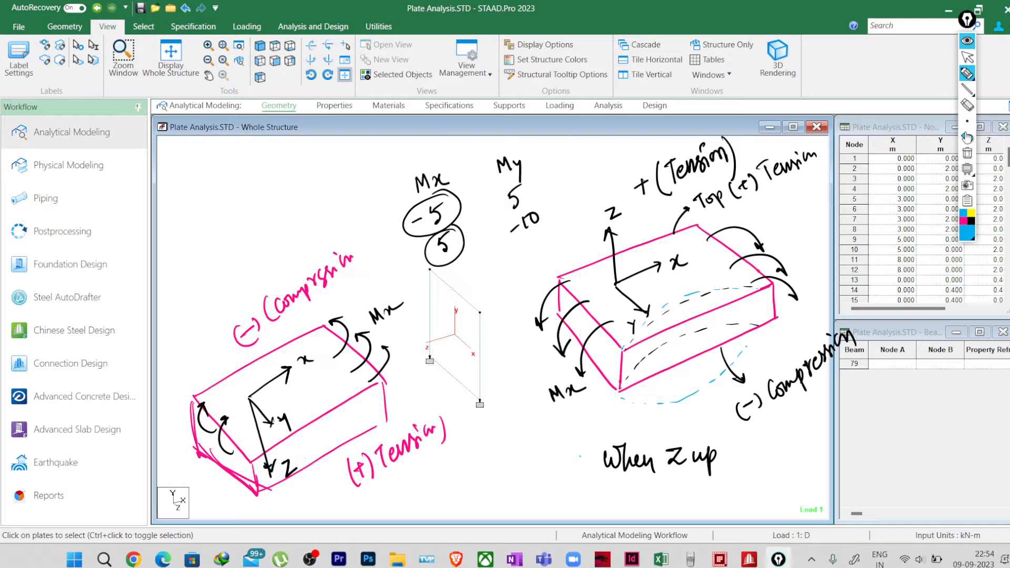
Step: Draw blue upward-bending curves along the Z-down plate's upper front, lower front and upper rear edges
mouse_move(270, 453)
mouse_down()
mouse_move(319, 411)
mouse_move(383, 388)
mouse_up()
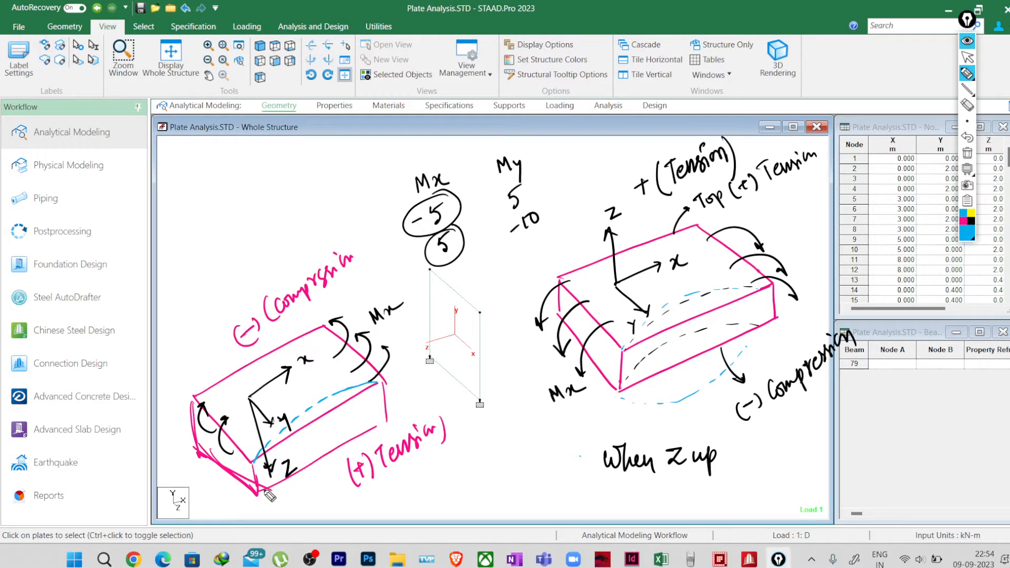
mouse_move(266, 492)
mouse_down()
mouse_move(342, 429)
mouse_move(383, 419)
mouse_up()
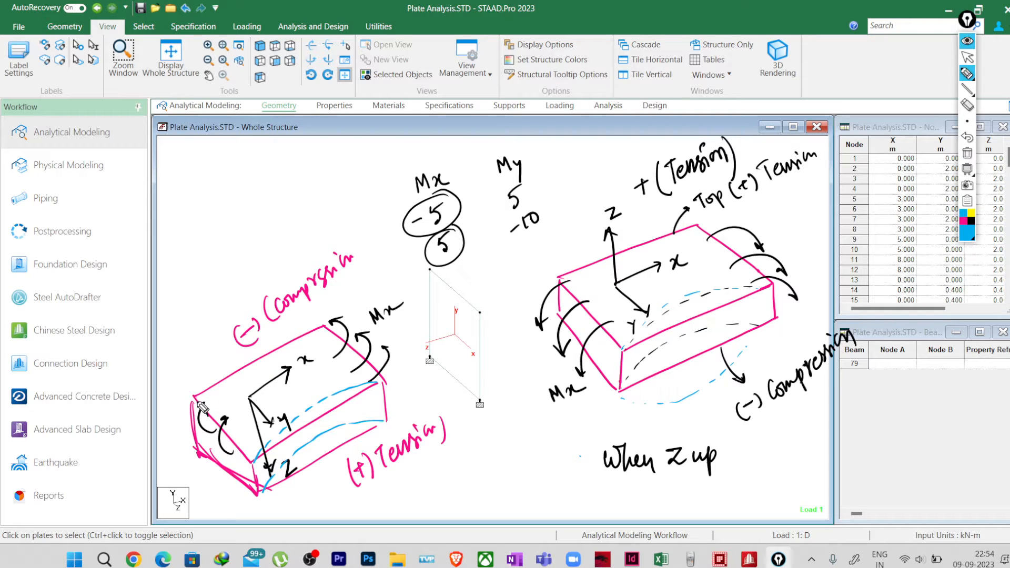
mouse_move(197, 400)
mouse_down()
mouse_move(242, 359)
mouse_move(331, 328)
mouse_up()
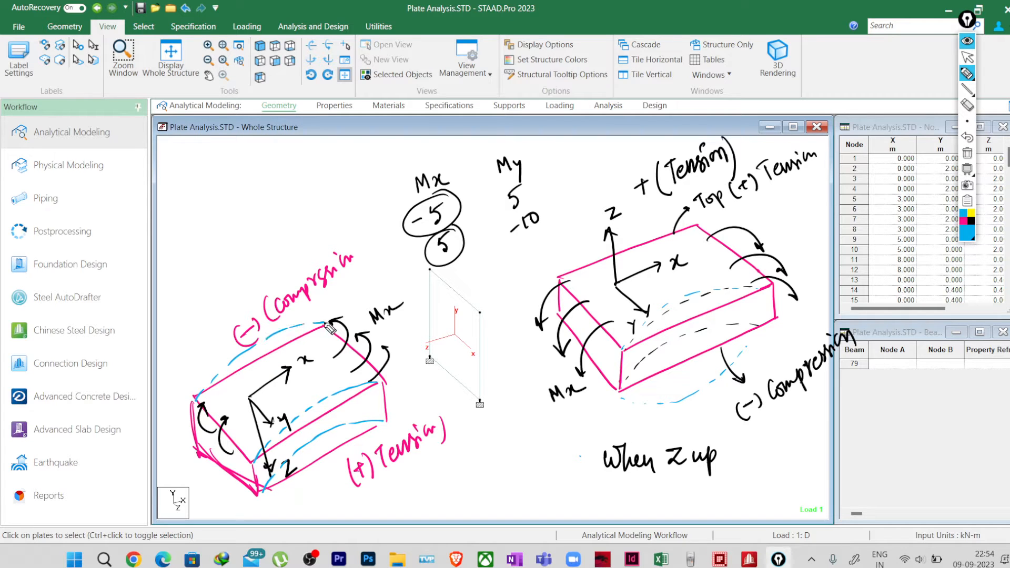
Step: Draw blue upward load arrows labelled "Load" beneath the Z-down plate and point to its upper curve with the label "(-) Tension (Top)"
mouse_move(304, 507)
mouse_down()
mouse_move(303, 480)
mouse_move(324, 470)
mouse_move(342, 516)
mouse_move(375, 518)
mouse_up()
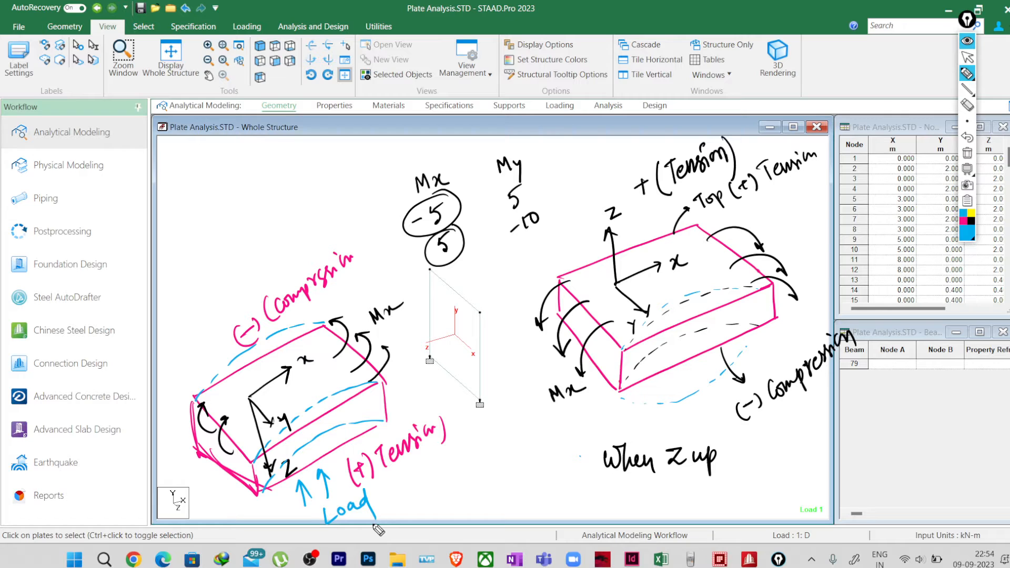
drag(229, 372, 212, 328)
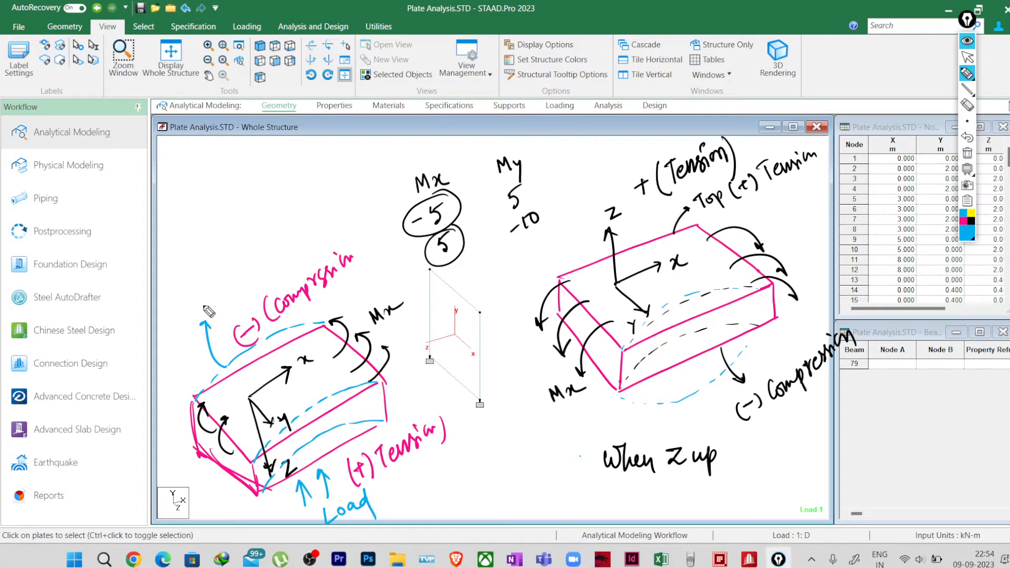
drag(210, 293, 203, 312)
drag(208, 301, 226, 301)
mouse_move(216, 256)
mouse_down()
mouse_move(225, 276)
mouse_move(271, 205)
mouse_move(290, 206)
mouse_move(284, 192)
mouse_up()
drag(273, 185, 284, 175)
drag(289, 176, 301, 174)
mouse_move(289, 147)
mouse_down()
mouse_move(306, 152)
mouse_move(319, 180)
mouse_up()
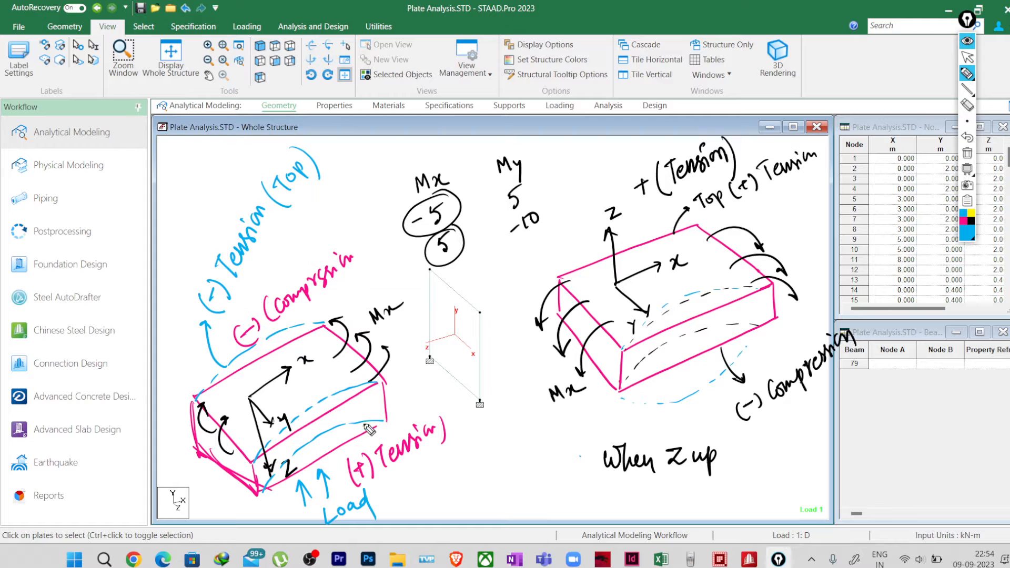
Step: Write "(+) Compression (Bottom)" in blue with an arrow from the Z-down plate's lower edge and underline the pink tension label
mouse_move(366, 426)
mouse_down()
mouse_move(412, 403)
mouse_move(414, 414)
mouse_move(436, 389)
mouse_move(448, 394)
mouse_move(526, 333)
mouse_up()
mouse_move(470, 403)
mouse_down()
mouse_move(467, 424)
mouse_move(528, 376)
mouse_move(535, 409)
mouse_up()
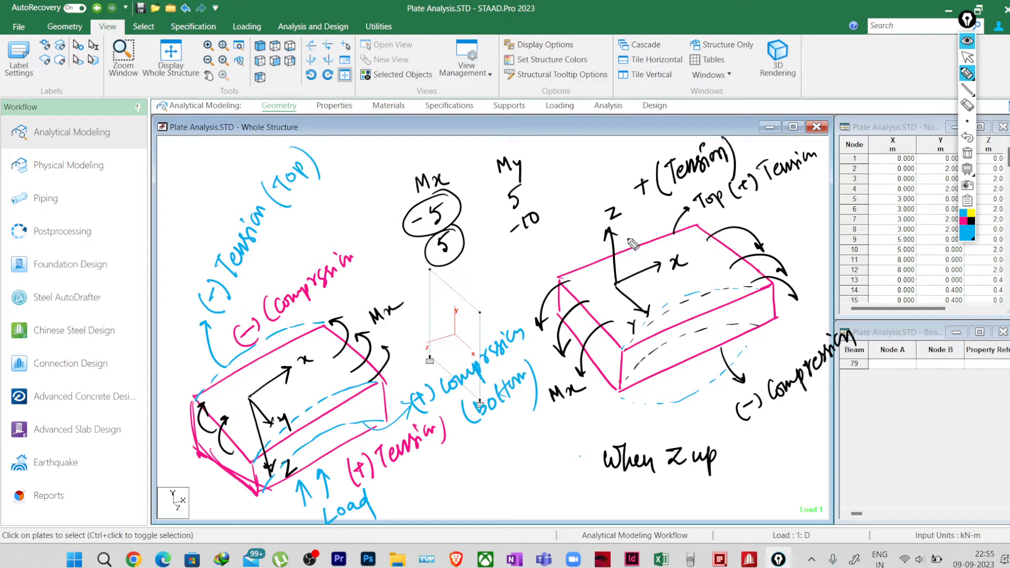
drag(627, 239, 627, 222)
drag(402, 472, 422, 449)
Step: Clear all annotations and draw blue curves along the plate's two vertical edges, bowing towards the external side
click(968, 154)
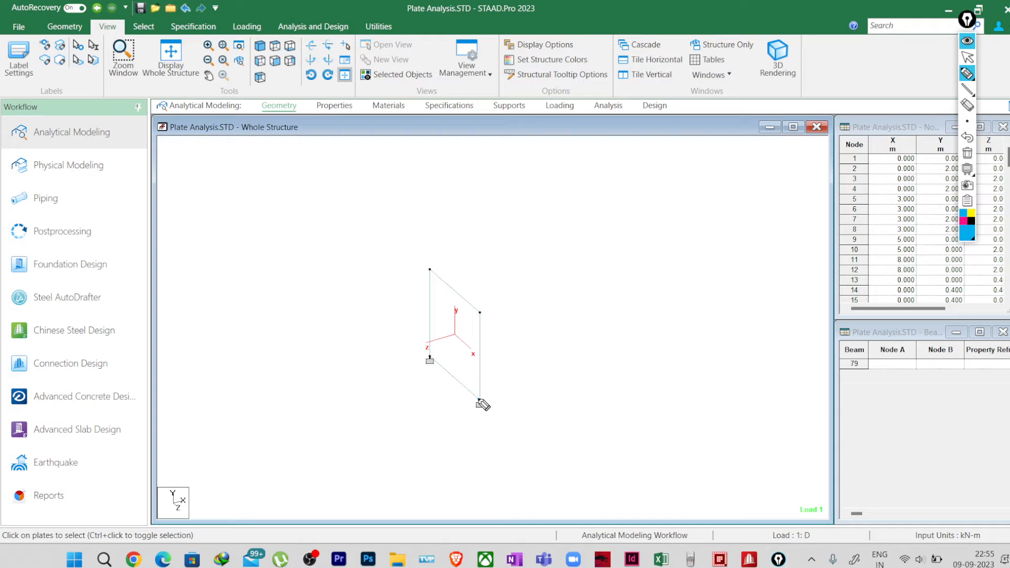
drag(477, 401, 476, 313)
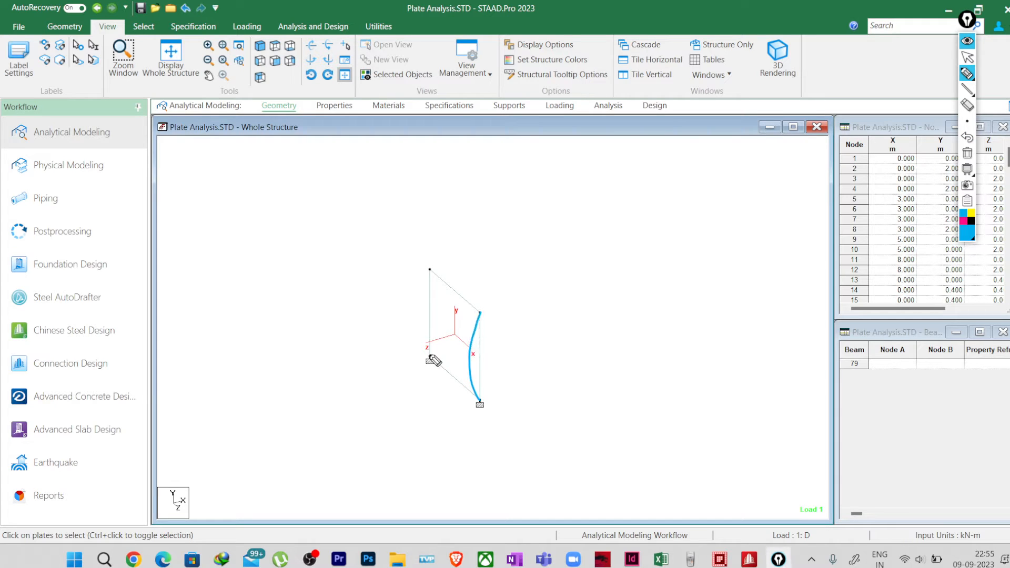
mouse_move(430, 358)
mouse_down()
mouse_move(420, 308)
mouse_move(431, 270)
mouse_up()
Step: Write "External Face" and "Internal face" in pink on the two sides of the vertical plate
click(962, 223)
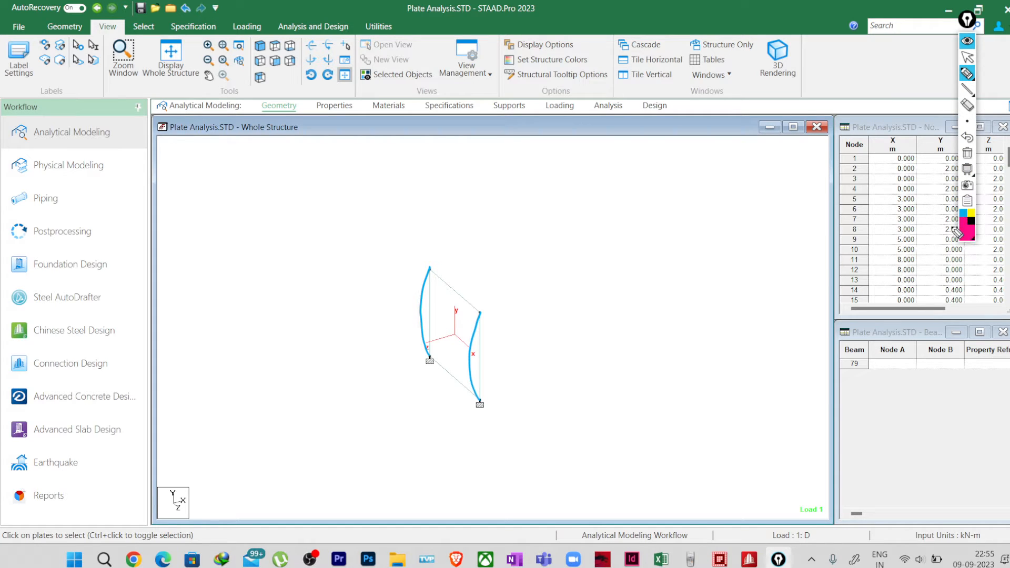
mouse_move(354, 439)
mouse_down()
mouse_move(354, 451)
mouse_move(360, 434)
mouse_move(395, 430)
mouse_move(428, 402)
mouse_move(433, 412)
mouse_up()
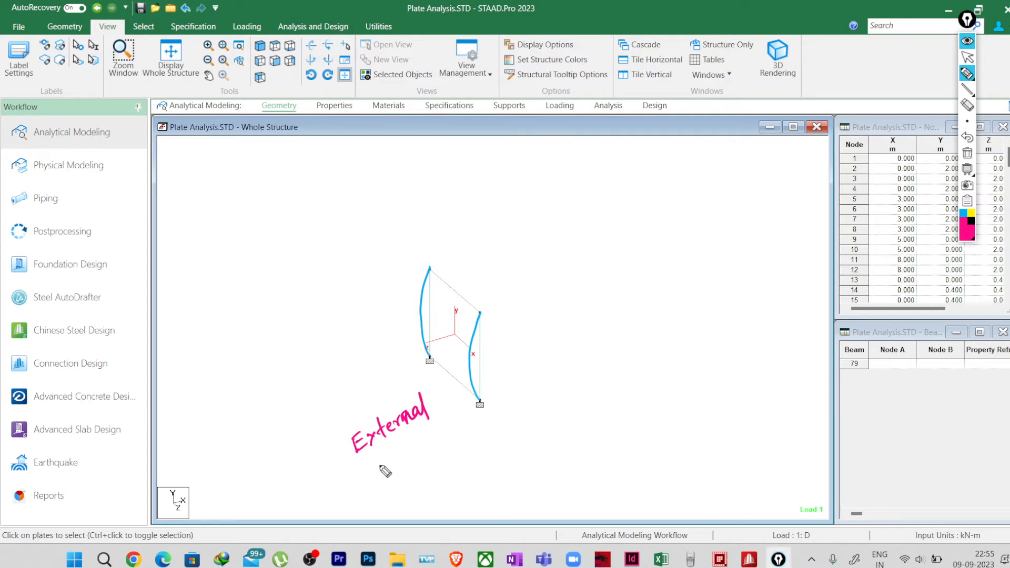
mouse_move(384, 469)
mouse_down()
mouse_move(385, 456)
mouse_move(403, 464)
mouse_move(424, 451)
mouse_up()
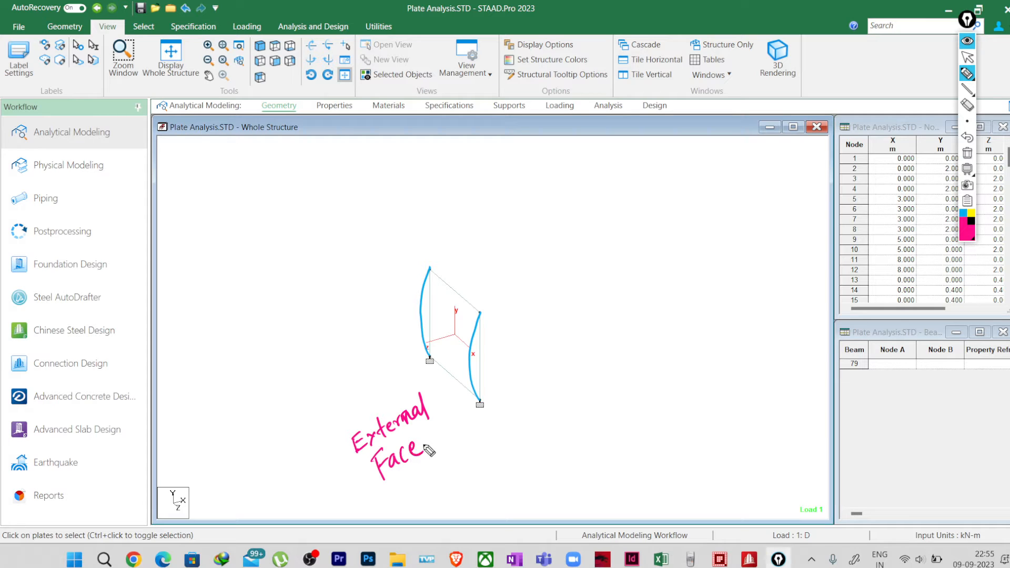
mouse_move(545, 319)
mouse_down()
mouse_move(551, 343)
mouse_move(622, 302)
mouse_move(632, 312)
mouse_move(683, 275)
mouse_up()
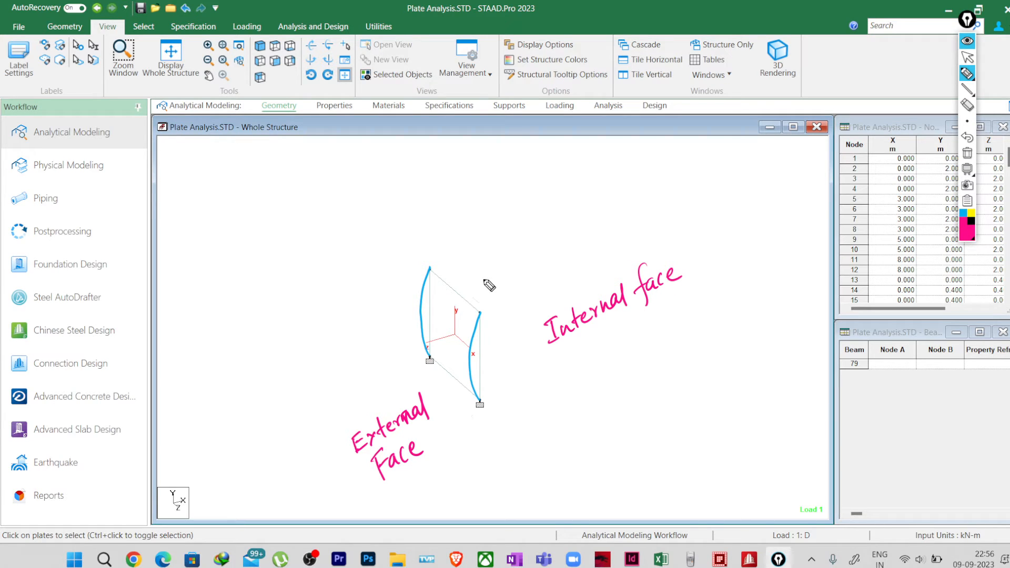
Step: Label the external curve "Tension" and the internal curve "Compression" in pink with arrows, adding black (+) and (-) signs respectively
mouse_move(421, 322)
mouse_down()
mouse_move(390, 273)
mouse_move(417, 223)
mouse_up()
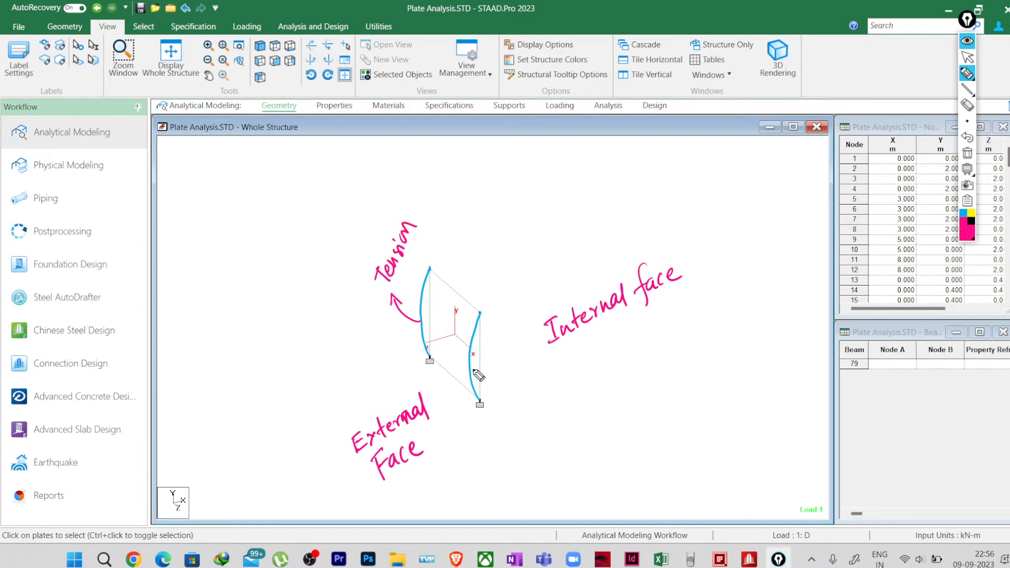
mouse_move(471, 370)
mouse_down()
mouse_move(501, 353)
mouse_move(554, 266)
mouse_move(560, 275)
mouse_move(582, 244)
mouse_up()
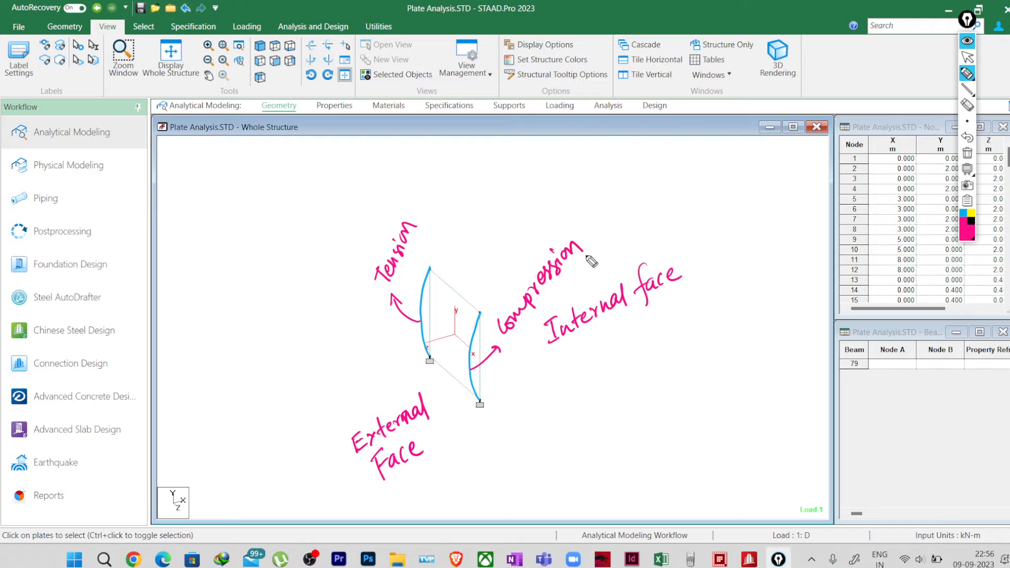
mouse_move(972, 91)
click(971, 221)
mouse_move(406, 200)
mouse_down()
mouse_move(426, 215)
mouse_move(414, 209)
mouse_up()
drag(414, 196, 438, 206)
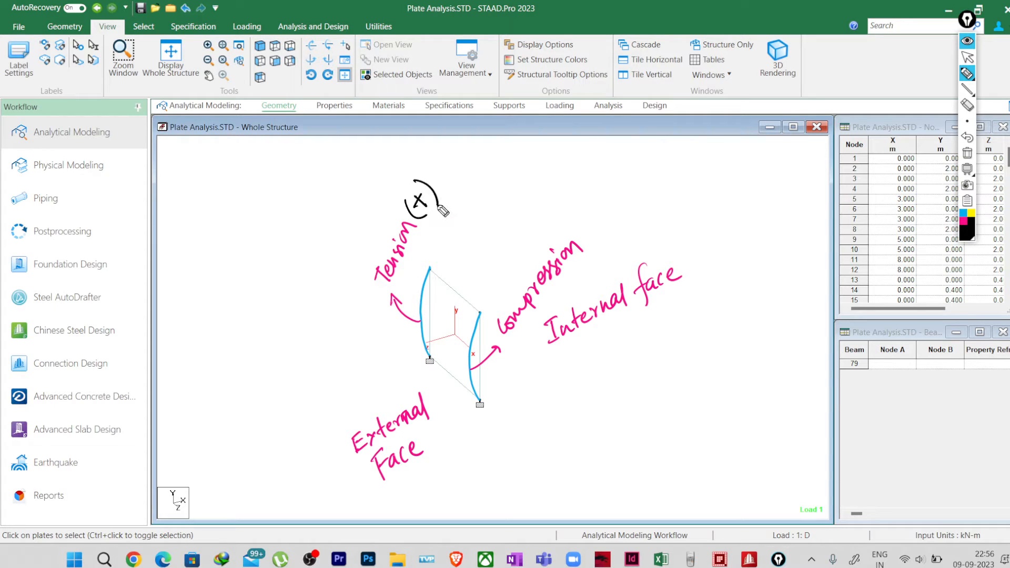
mouse_move(581, 223)
mouse_down()
mouse_move(591, 243)
mouse_move(603, 245)
mouse_move(598, 223)
mouse_move(606, 241)
mouse_up()
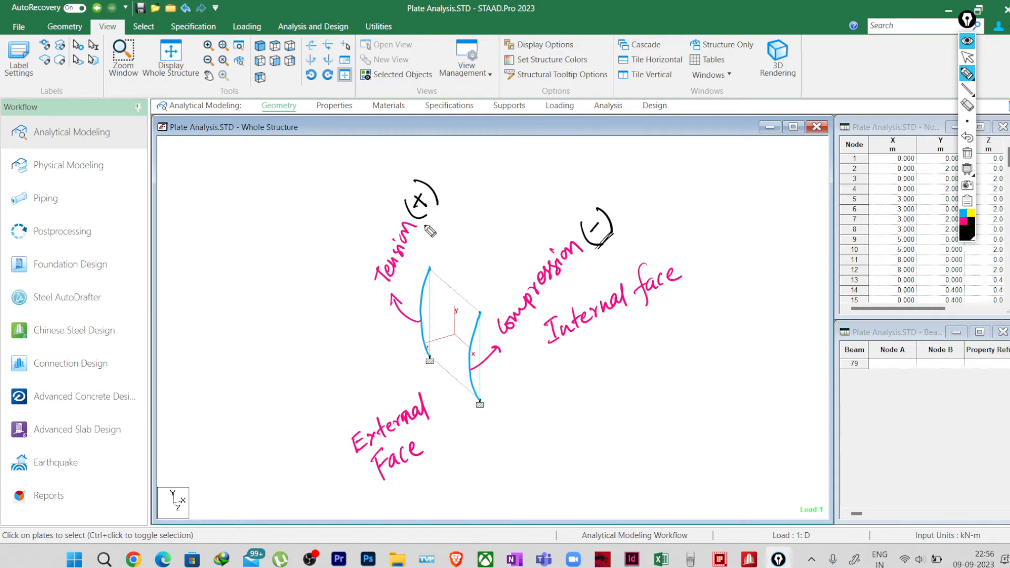
drag(429, 221, 448, 194)
Step: Clear all annotations and draw blue curves along the plate's two vertical edges, bowing towards the internal side
click(966, 154)
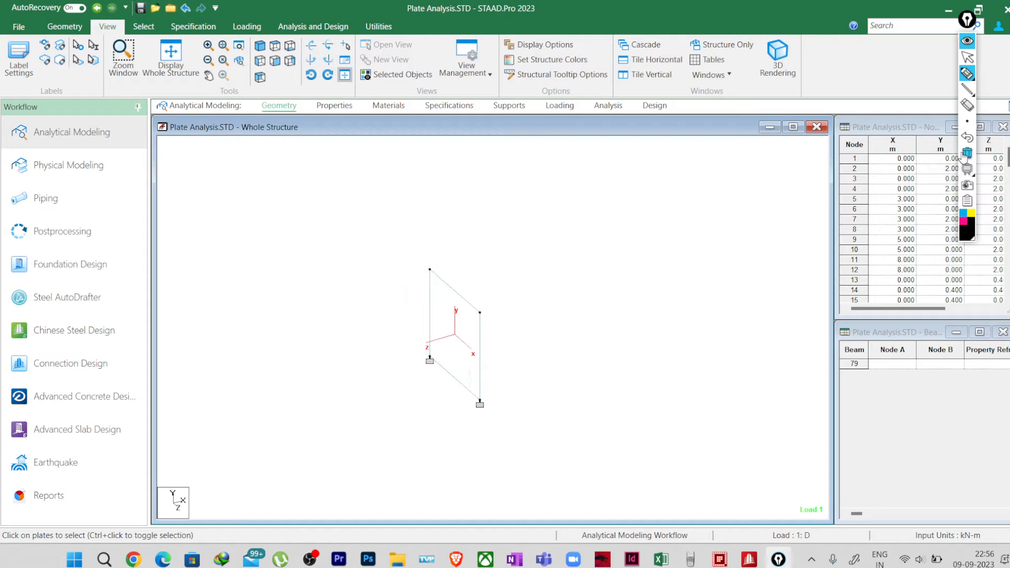
click(962, 215)
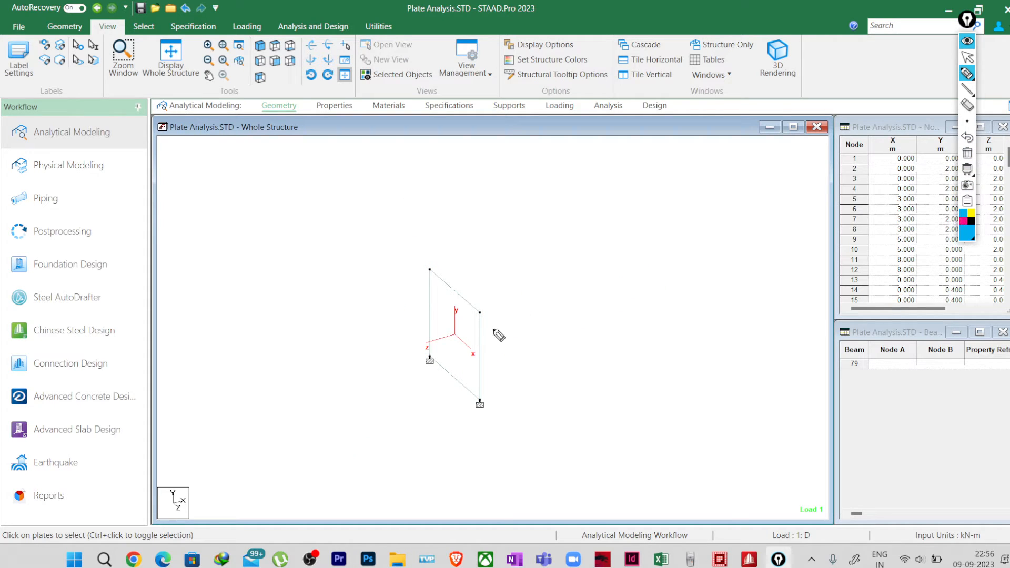
mouse_move(481, 313)
mouse_down()
mouse_move(499, 341)
mouse_move(496, 374)
mouse_move(482, 396)
mouse_up()
mouse_move(430, 270)
mouse_down()
mouse_move(444, 290)
mouse_move(446, 330)
mouse_move(434, 357)
mouse_up()
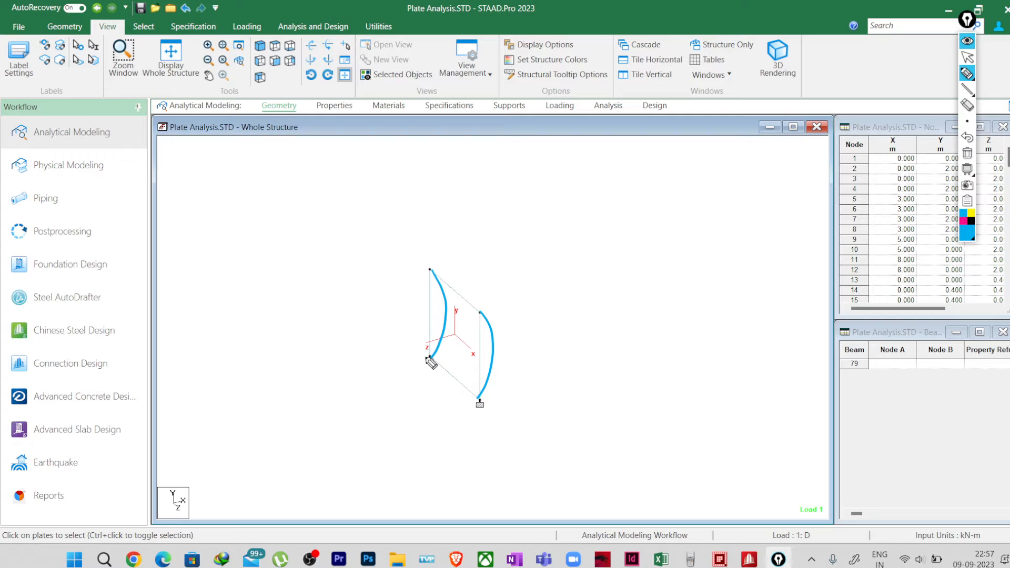
Step: Draw a black arrow from the near edge's curve and write underlined "In" and "out" on the plate's internal and external sides
click(971, 221)
mouse_move(494, 349)
mouse_down()
mouse_move(518, 332)
mouse_move(513, 346)
mouse_up()
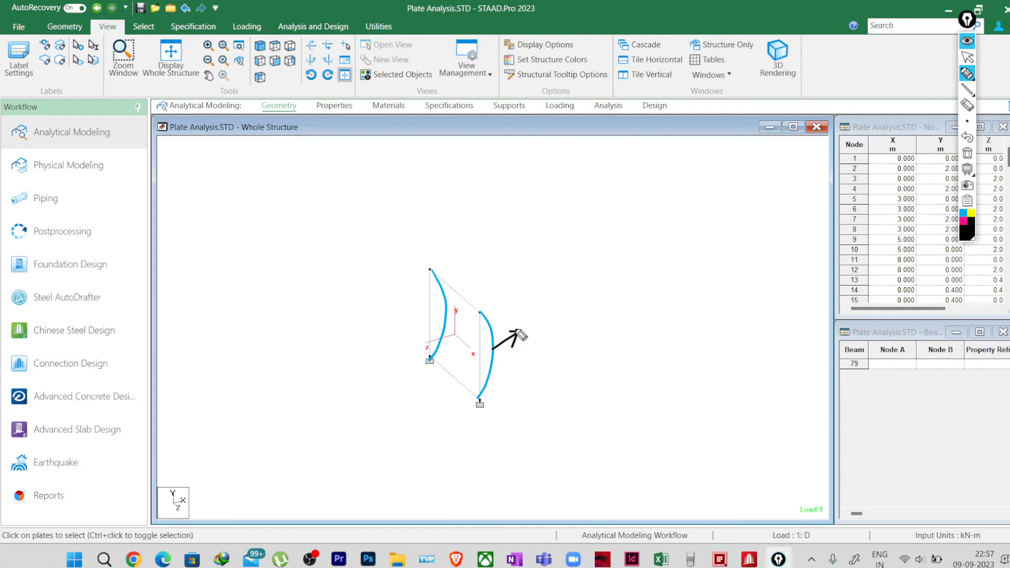
mouse_move(501, 220)
mouse_down()
mouse_move(506, 241)
mouse_move(509, 216)
mouse_up()
drag(500, 241, 523, 225)
mouse_move(332, 411)
mouse_down()
mouse_move(357, 414)
mouse_move(360, 391)
mouse_up()
drag(502, 245, 534, 227)
drag(333, 437, 370, 408)
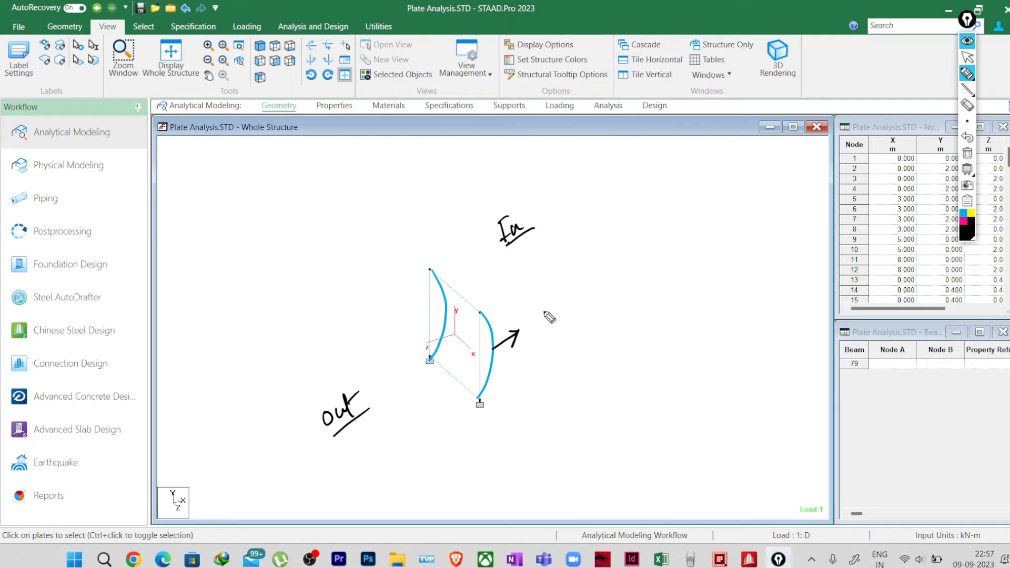
Step: Label the internal side's arrow "Tension" and draw an arrow labelled "Compression" from the other curve towards the external side
mouse_move(535, 310)
mouse_down()
mouse_move(540, 333)
mouse_move(543, 303)
mouse_up()
mouse_move(544, 321)
mouse_down()
mouse_move(593, 300)
mouse_move(604, 306)
mouse_up()
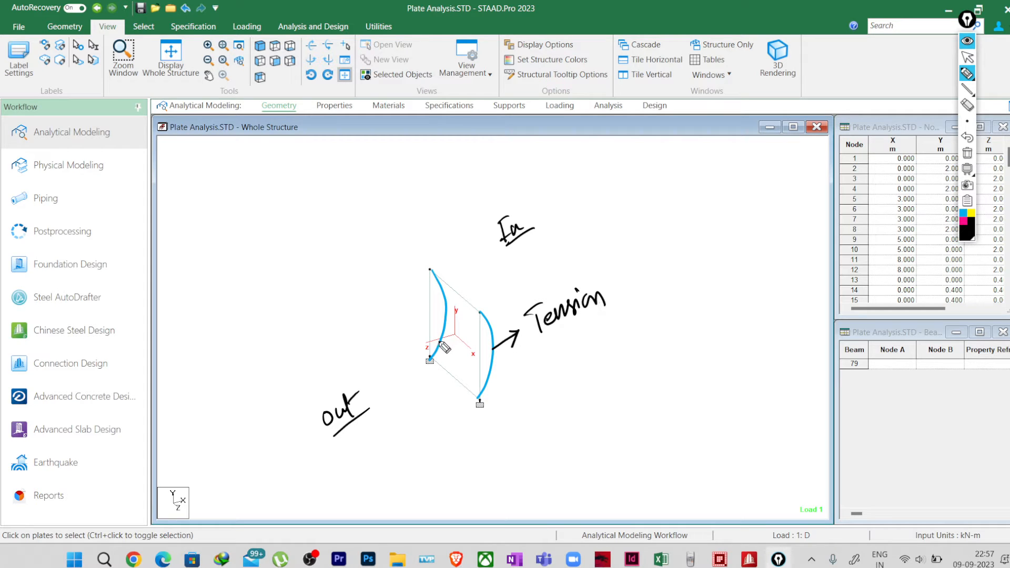
mouse_move(441, 341)
mouse_down()
mouse_move(384, 345)
mouse_move(396, 349)
mouse_up()
mouse_move(322, 349)
mouse_down()
mouse_move(315, 370)
mouse_move(352, 363)
mouse_move(398, 307)
mouse_up()
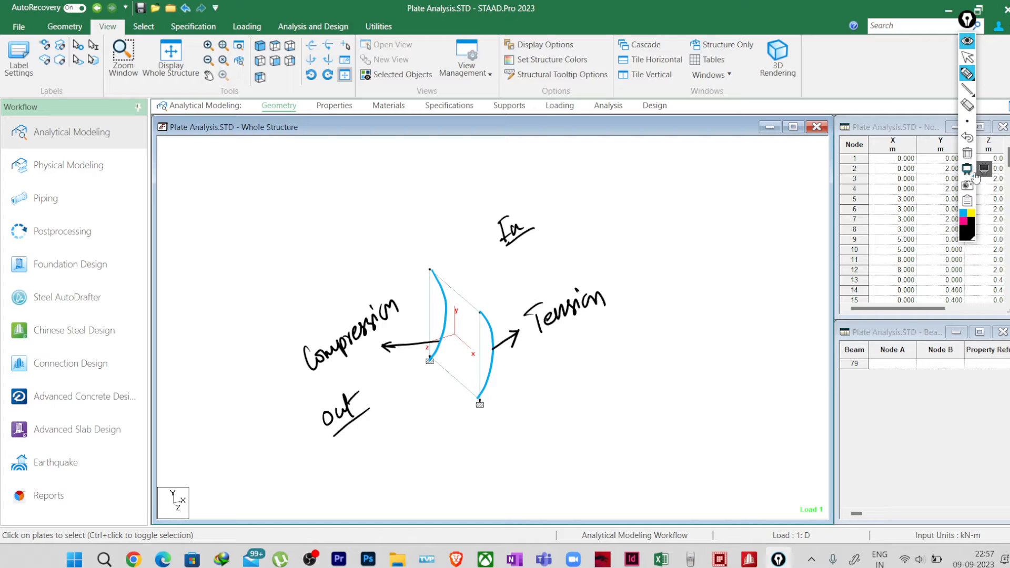
Step: Add a pink (+) sign beside "Compression" and a pink (-) sign beside "Tension"
mouse_move(968, 129)
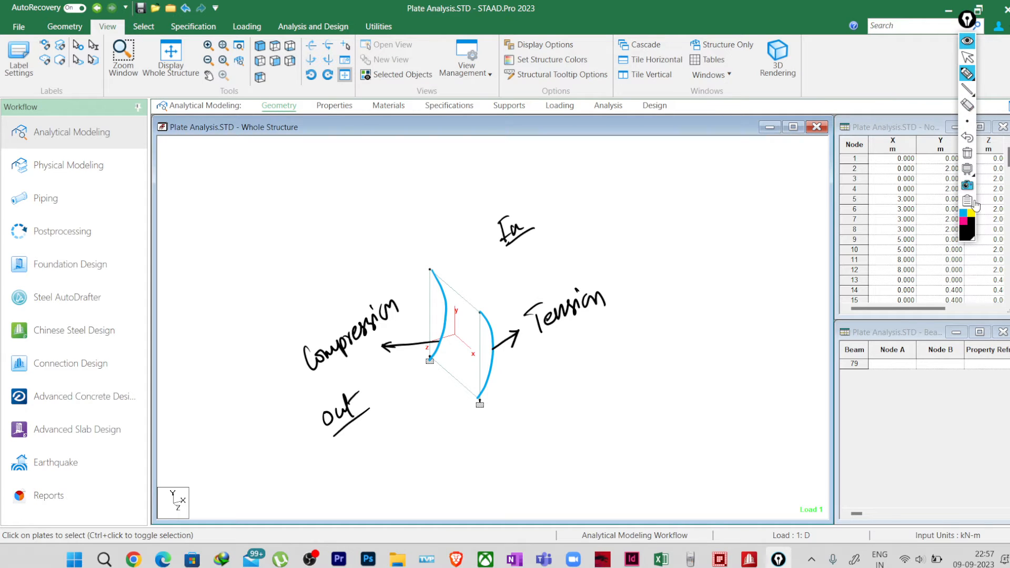
click(964, 221)
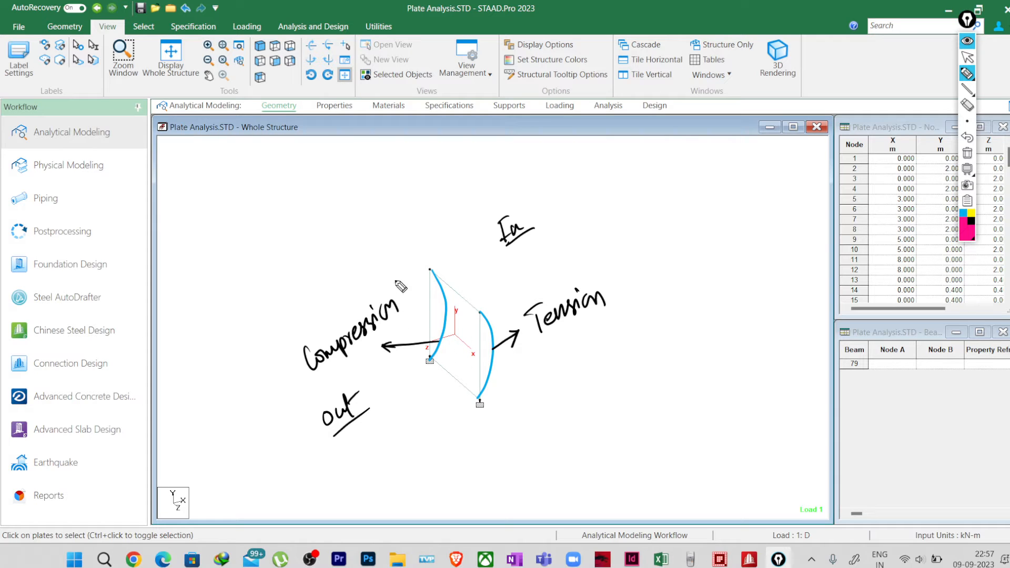
mouse_move(404, 265)
mouse_down()
mouse_move(396, 298)
mouse_move(408, 285)
mouse_up()
mouse_move(407, 273)
mouse_down()
mouse_move(400, 285)
mouse_move(418, 293)
mouse_up()
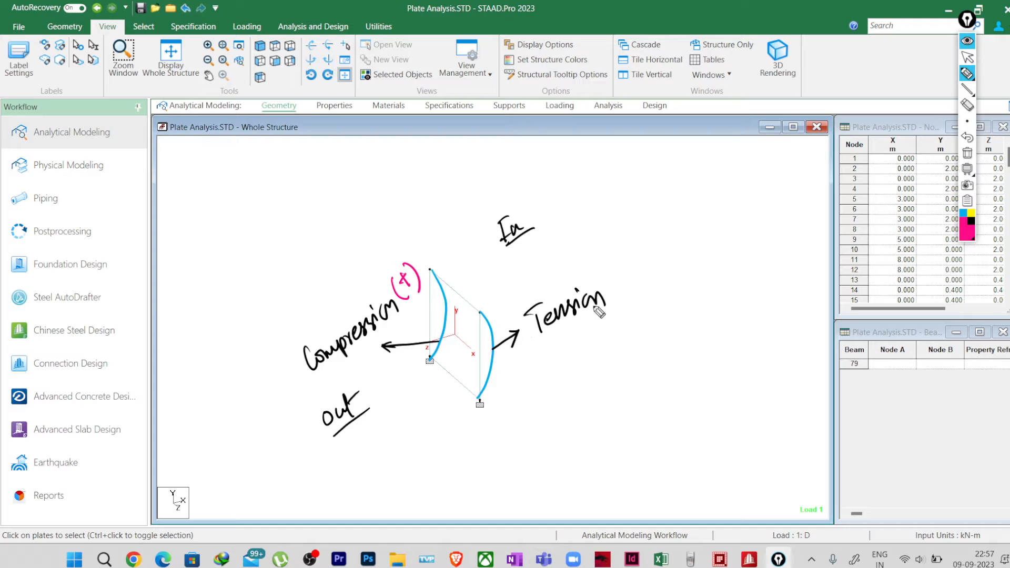
mouse_move(616, 273)
mouse_down()
mouse_move(616, 301)
mouse_move(626, 284)
mouse_move(634, 292)
mouse_up()
Step: Clear all annotations and display the whole structure with both walls and the slab
click(968, 153)
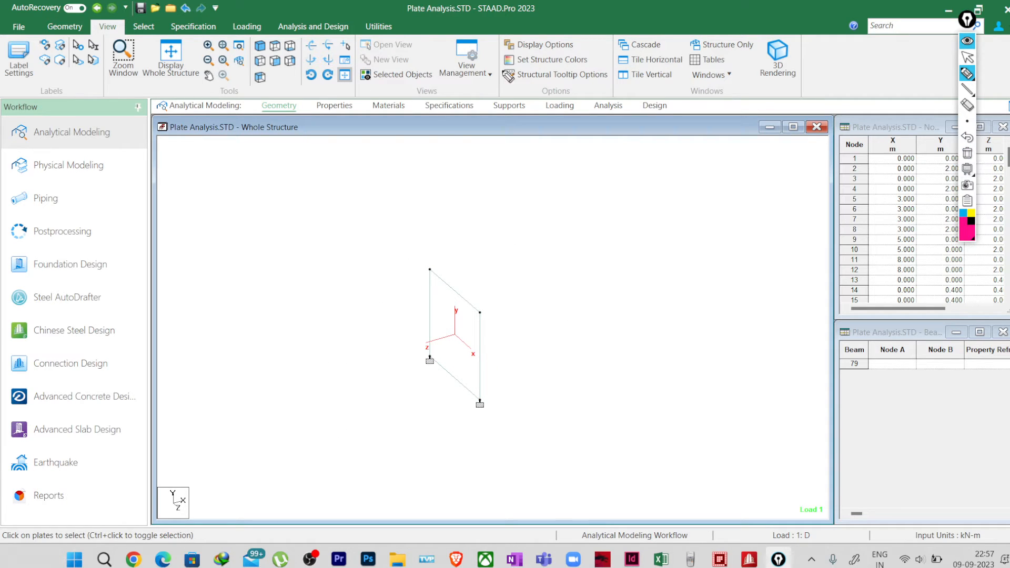
click(967, 57)
click(170, 55)
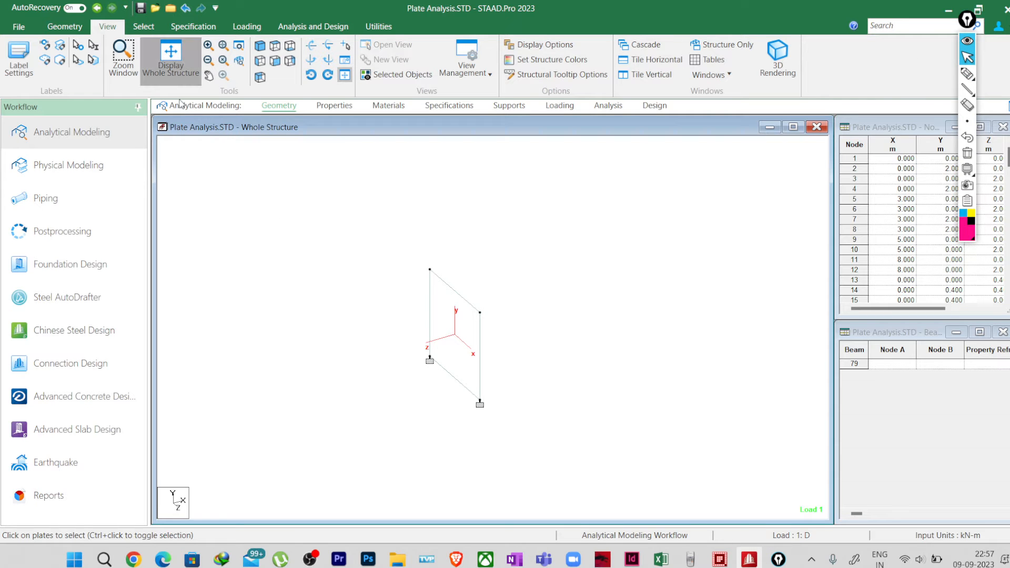
scroll(436, 378, down, 1)
middle_drag(253, 399, 341, 364)
scroll(548, 291, up, 1)
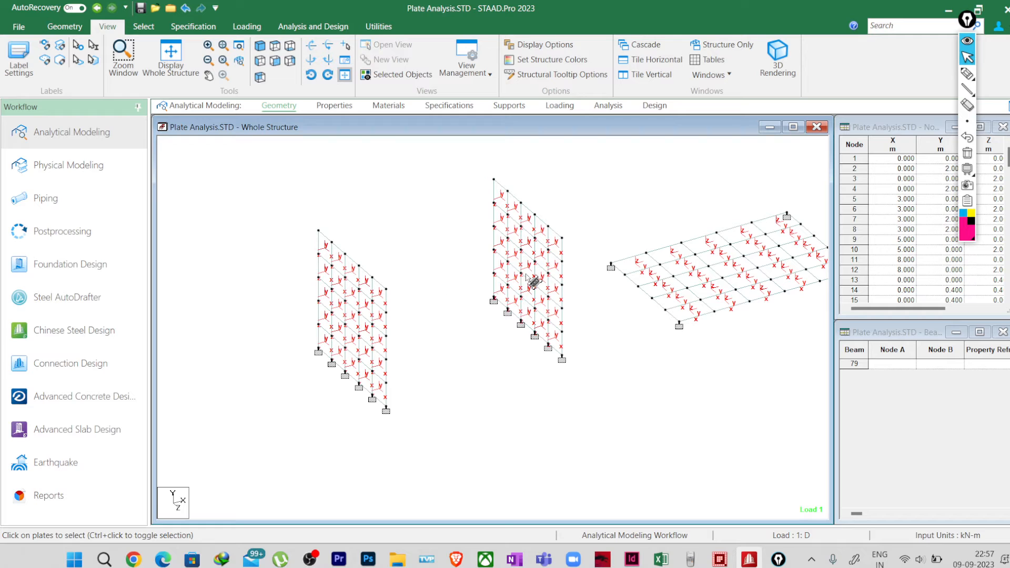
Step: Write "Internal" in pink between the two walls and "out" on the outer side of each wall
click(967, 74)
mouse_move(431, 352)
mouse_down()
mouse_move(427, 372)
mouse_move(456, 362)
mouse_move(478, 333)
mouse_move(484, 341)
mouse_up()
mouse_move(279, 432)
mouse_down()
mouse_move(293, 435)
mouse_move(328, 403)
mouse_up()
drag(594, 224, 630, 192)
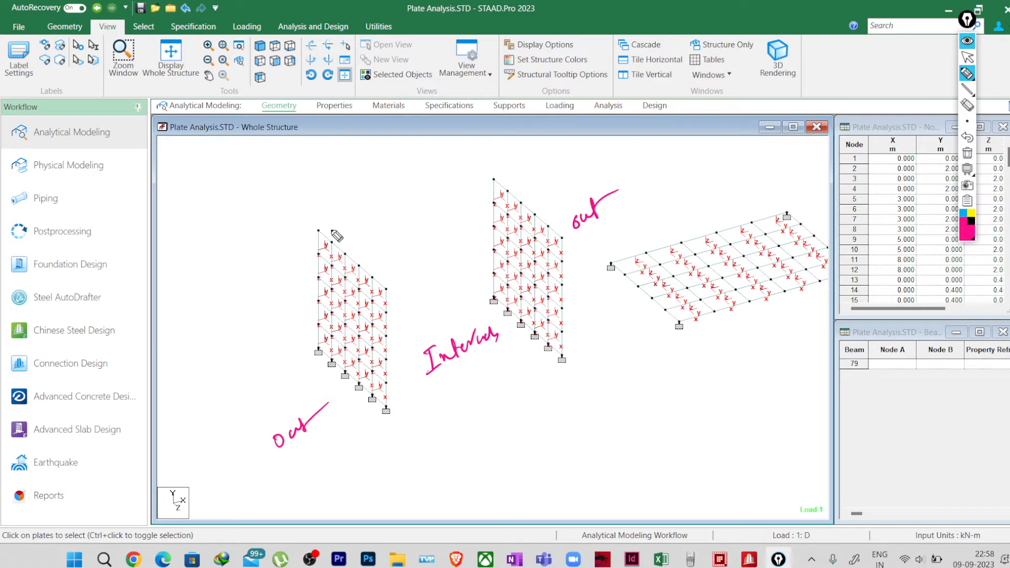
Step: Draw a pink arrow beside each wall, both pointing in the same direction, and clear all annotations
mouse_move(292, 335)
mouse_down()
mouse_move(270, 351)
mouse_move(277, 362)
mouse_up()
mouse_move(479, 268)
mouse_down()
mouse_move(462, 281)
mouse_move(470, 286)
mouse_up()
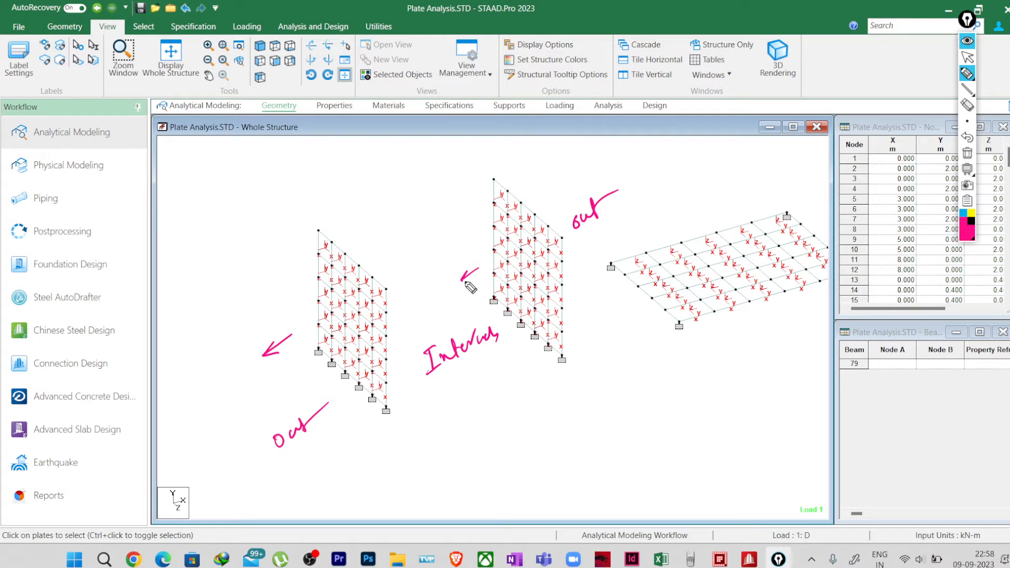
click(968, 154)
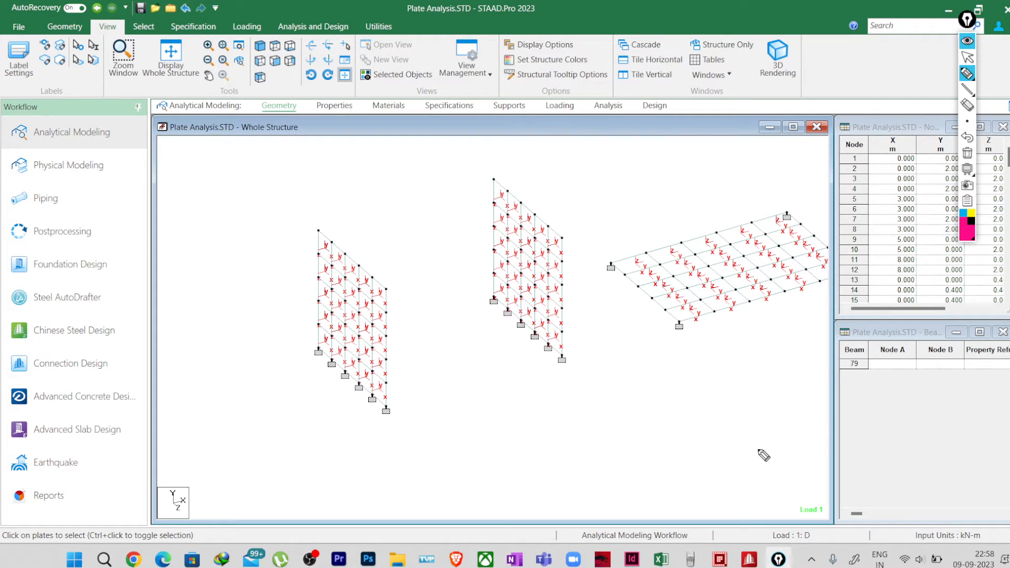
Step: Open the loading definitions and expand load case 1: D to view its load items
click(970, 60)
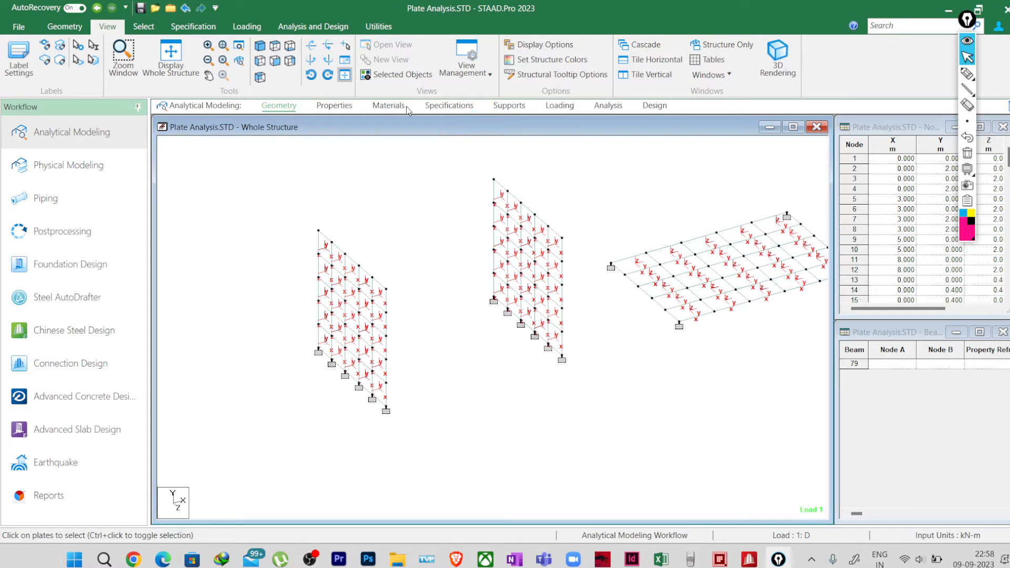
click(577, 109)
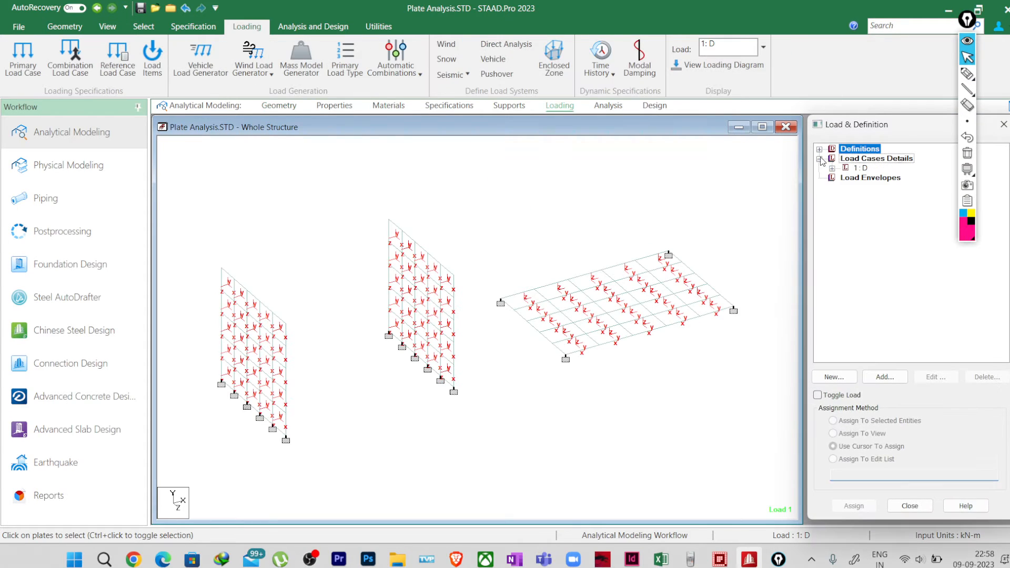
click(832, 169)
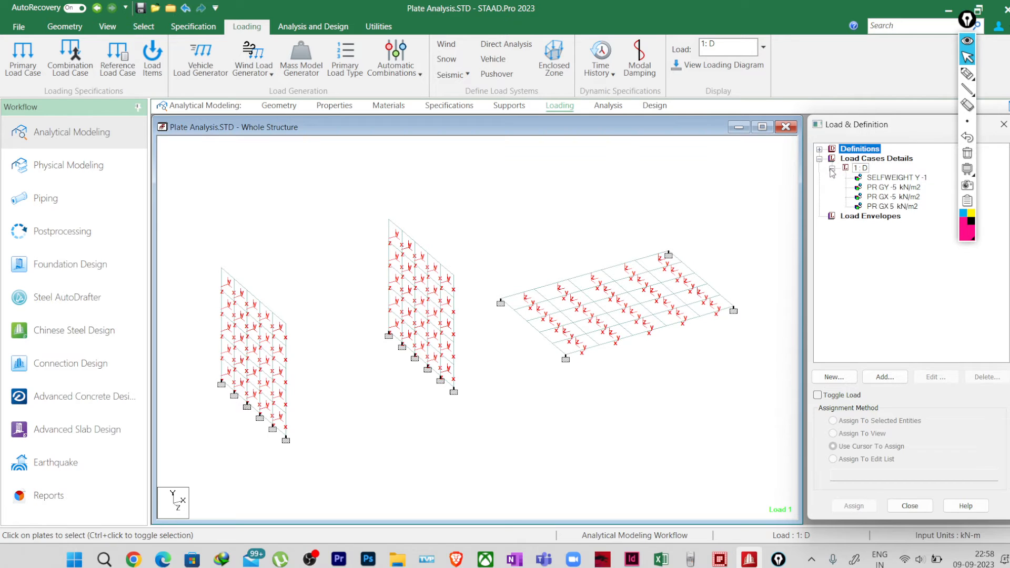
Step: Highlight the PR GY -5 kN/m2 pressure load on the slab and add a Perform Analysis command with the No Print option
click(872, 188)
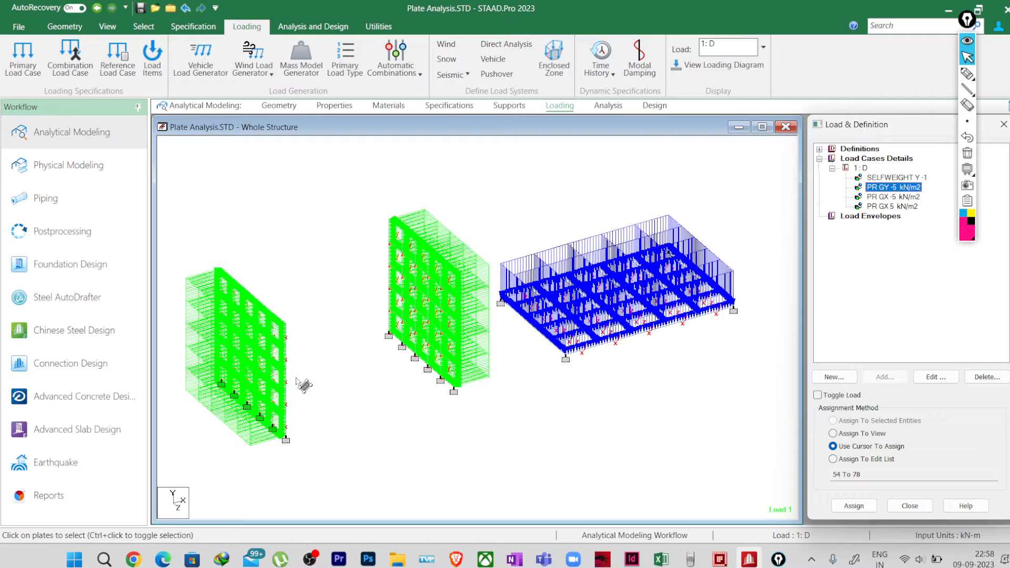
click(609, 106)
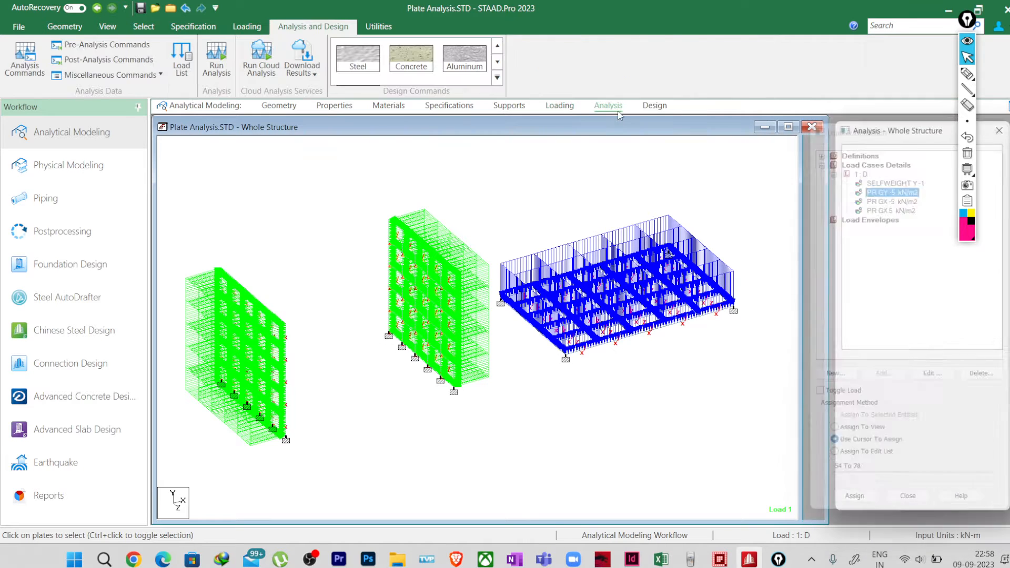
click(923, 394)
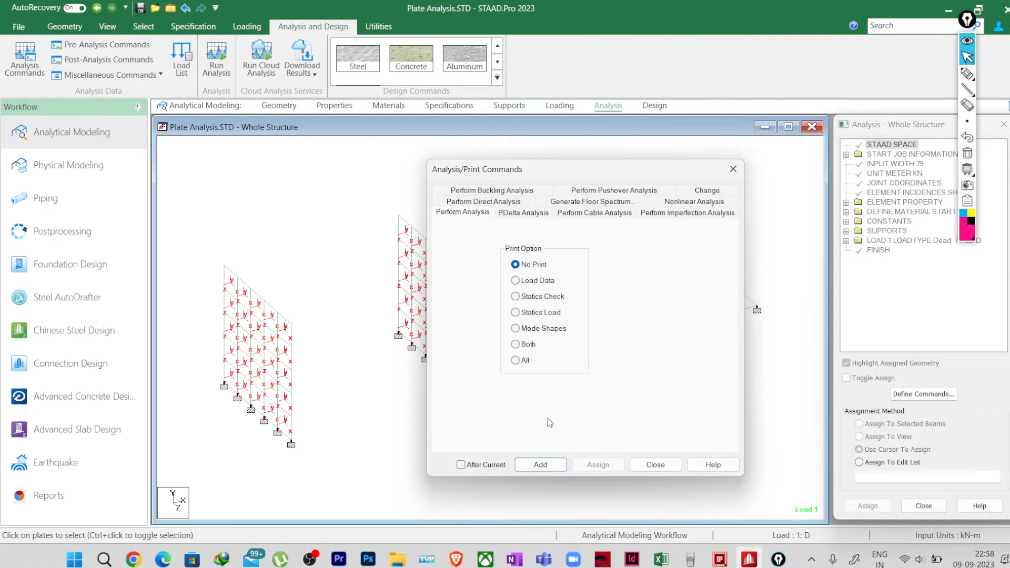
click(541, 465)
click(655, 465)
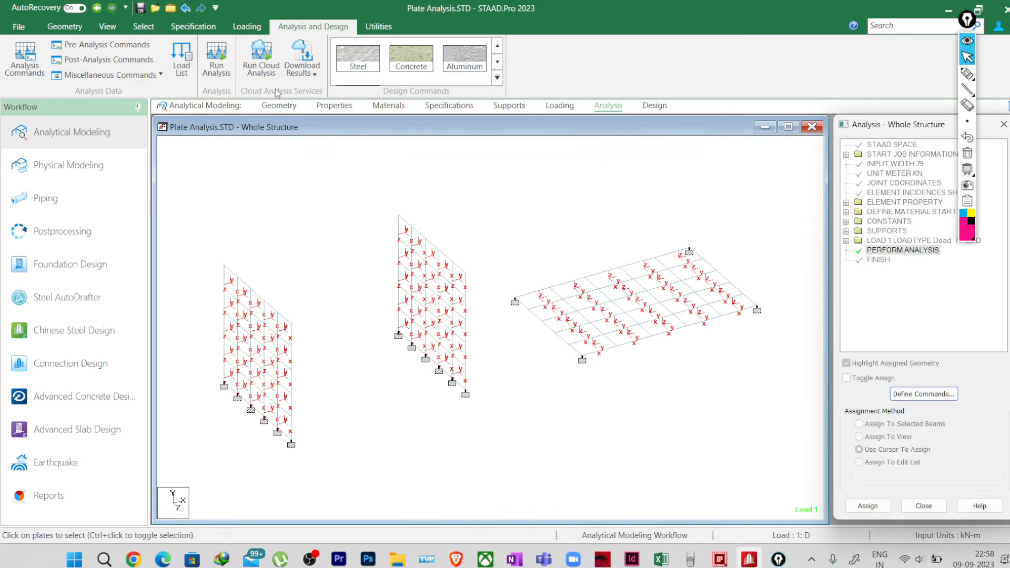
Step: Save the model, run the analysis, and open the results in post-processing mode for load case 1: D
click(217, 61)
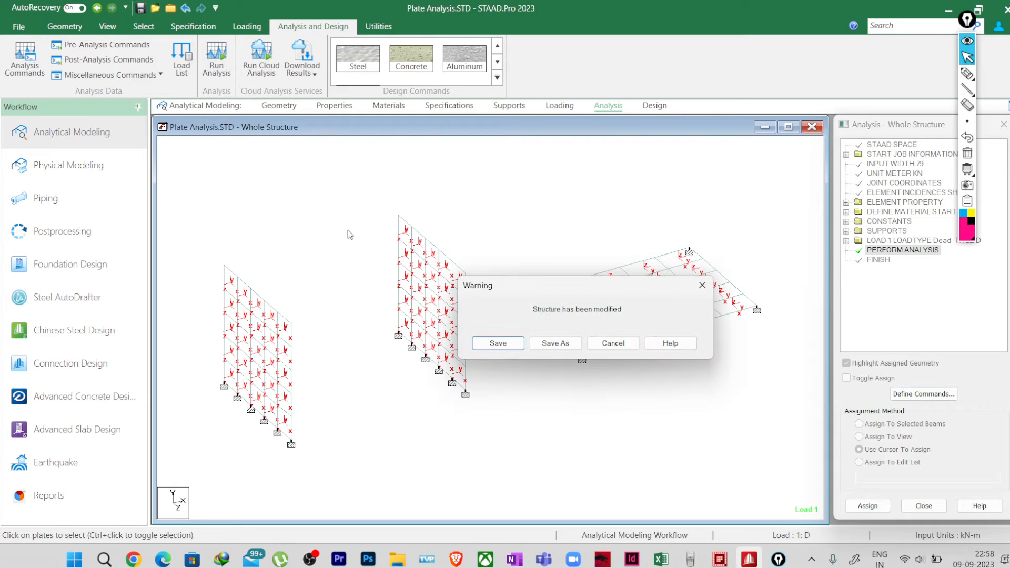
click(494, 343)
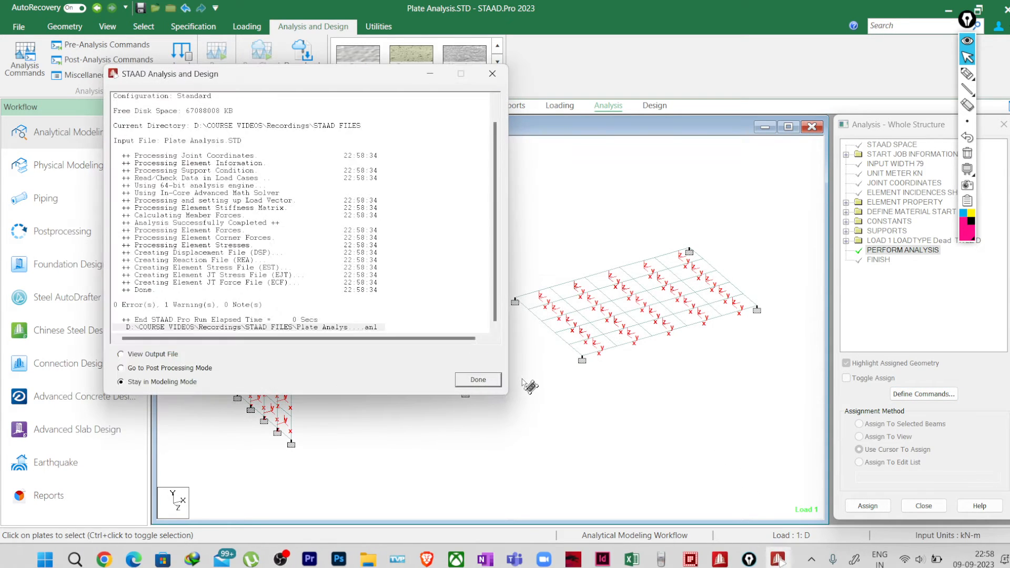
click(168, 369)
click(470, 380)
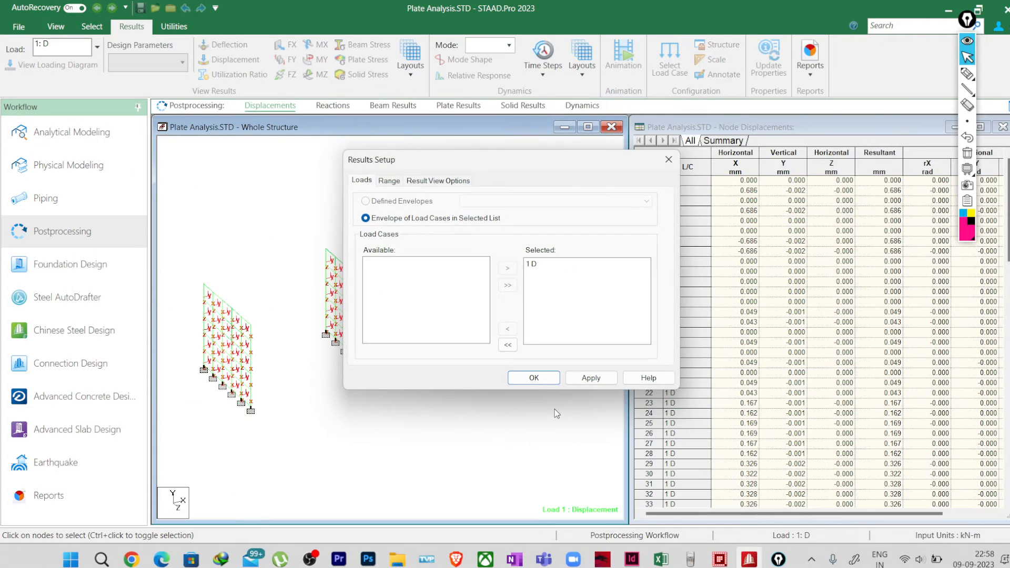
click(528, 377)
Step: Display the MY (local) plate stress contour with normal fill for load case 1: D on the walls and slab
scroll(358, 315, up, 2)
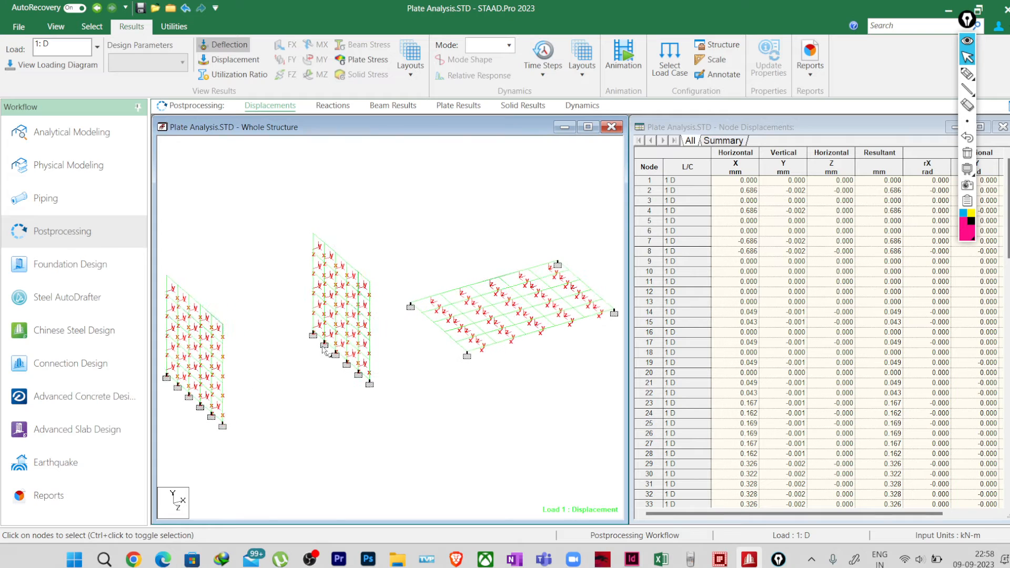
middle_drag(552, 356, 583, 351)
drag(633, 356, 807, 356)
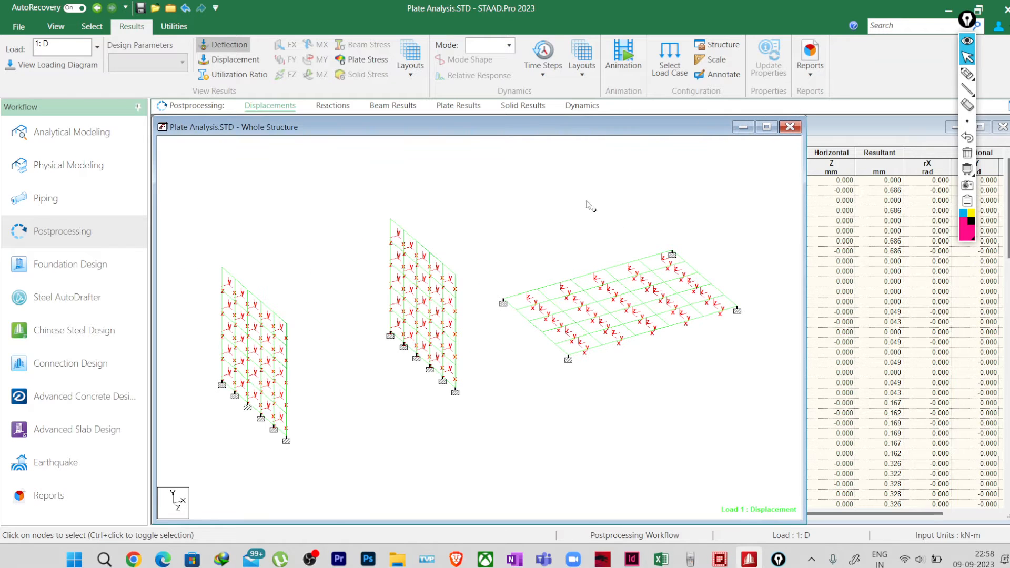
click(368, 59)
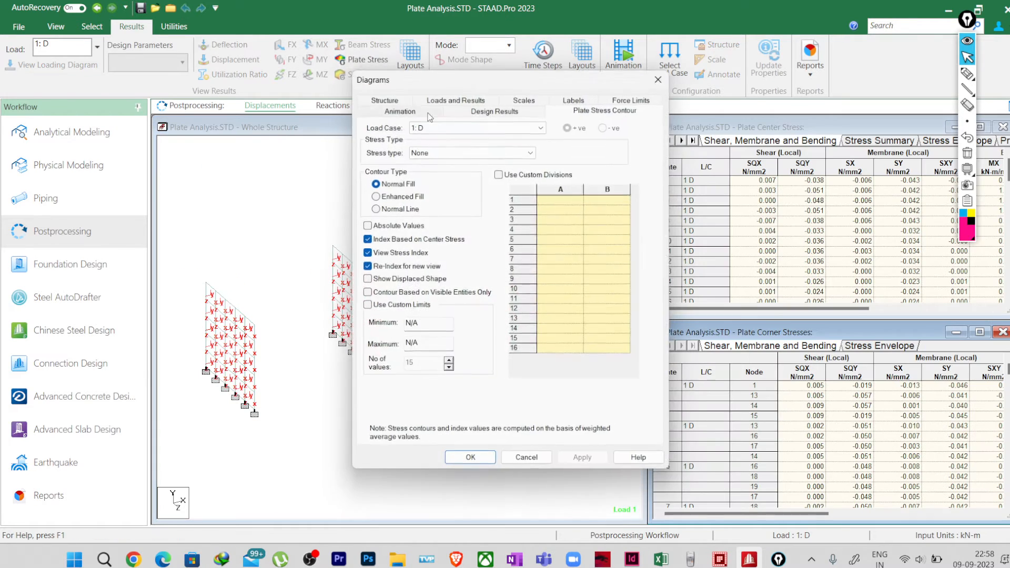
click(467, 151)
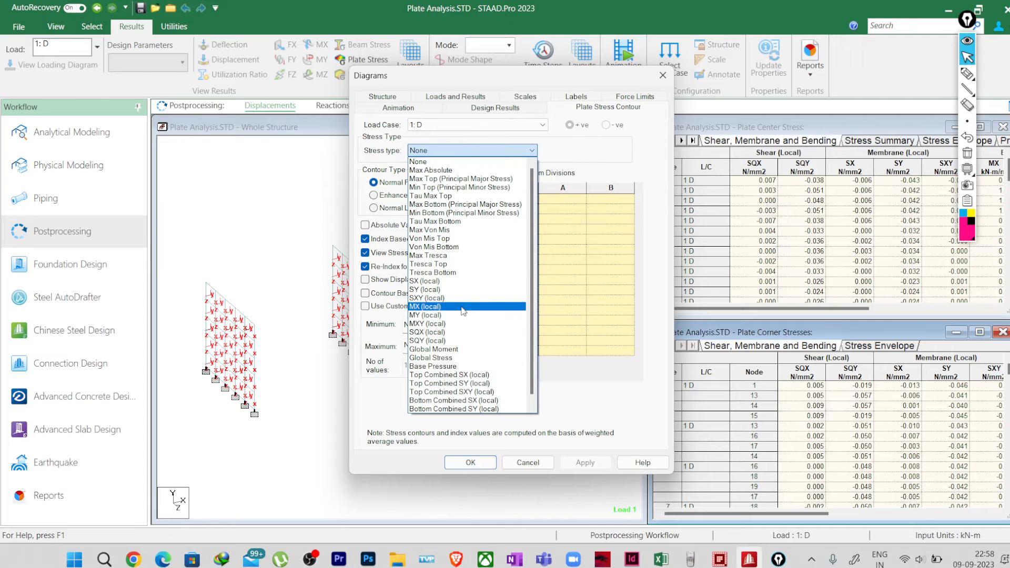
click(460, 315)
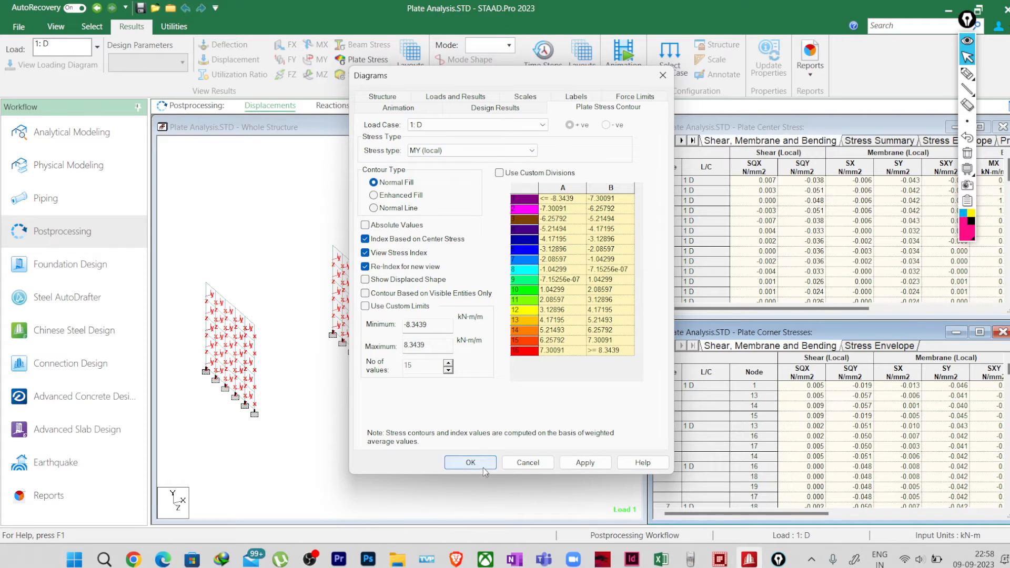
click(470, 462)
middle_drag(255, 376, 368, 387)
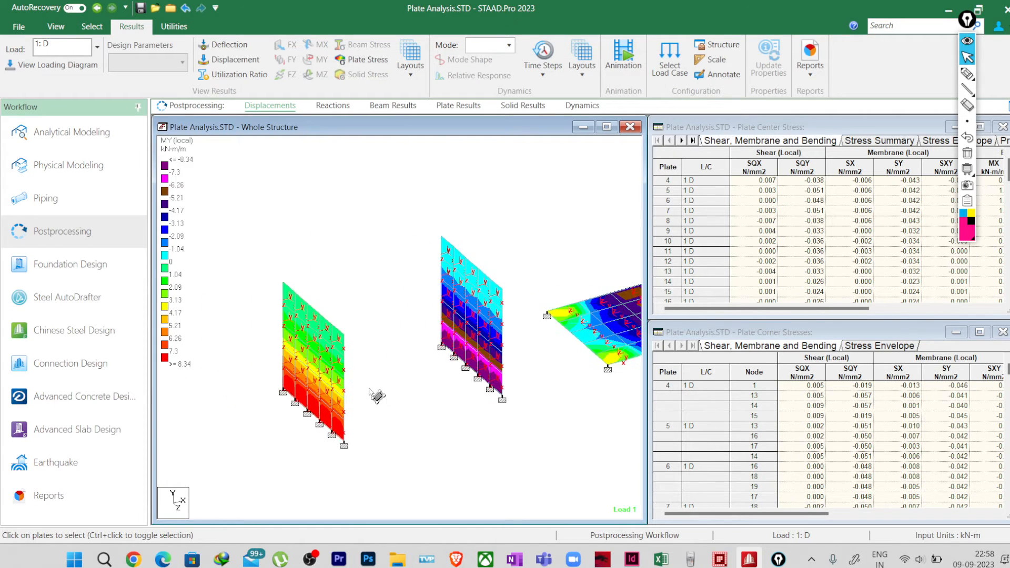
scroll(347, 388, up, 1)
middle_drag(282, 389, 293, 386)
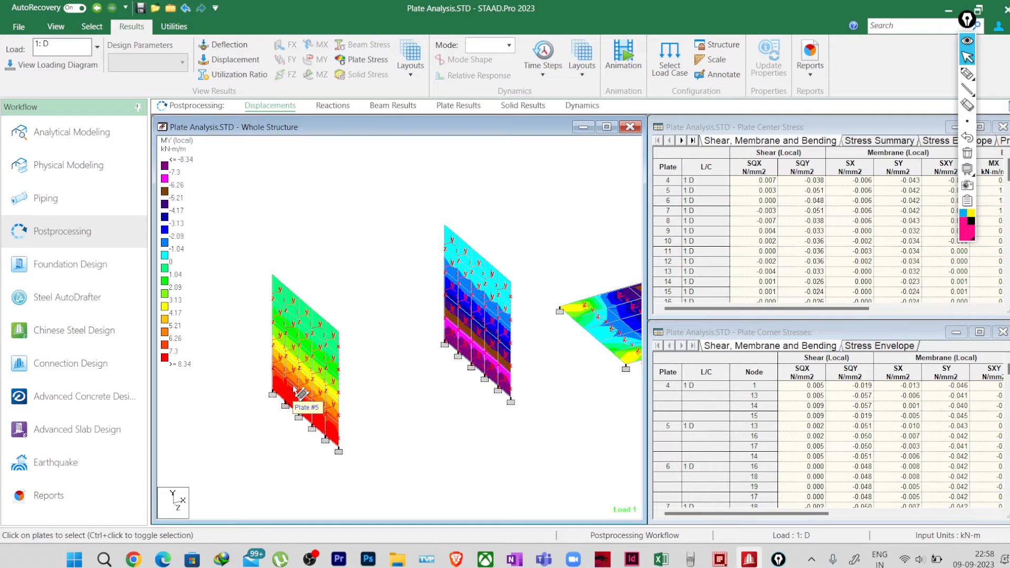
scroll(298, 397, up, 1)
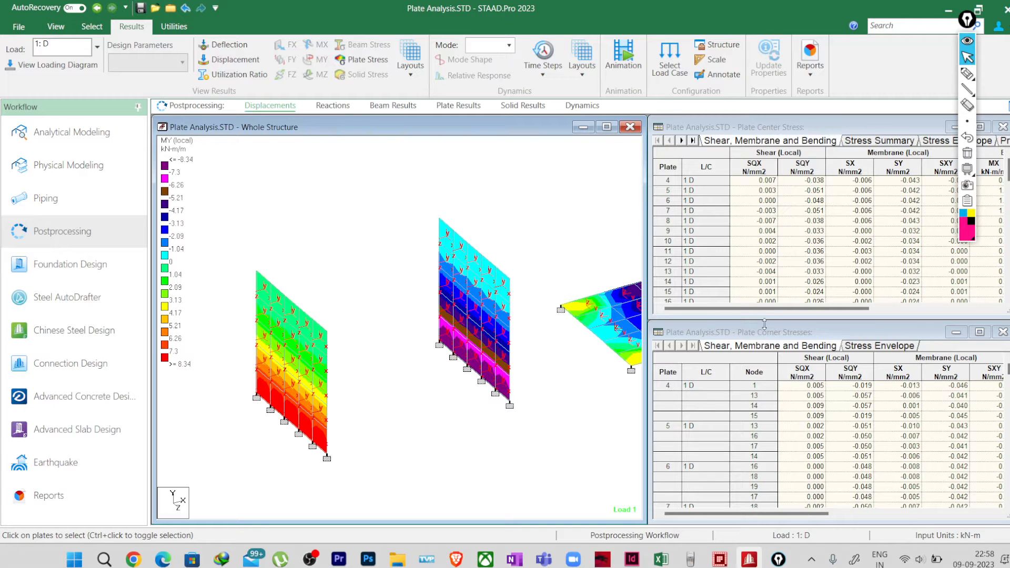
Step: Examine the MX and MY bending moments in the plate center stress summary, widening the table to show all the moment columns
drag(763, 308, 886, 314)
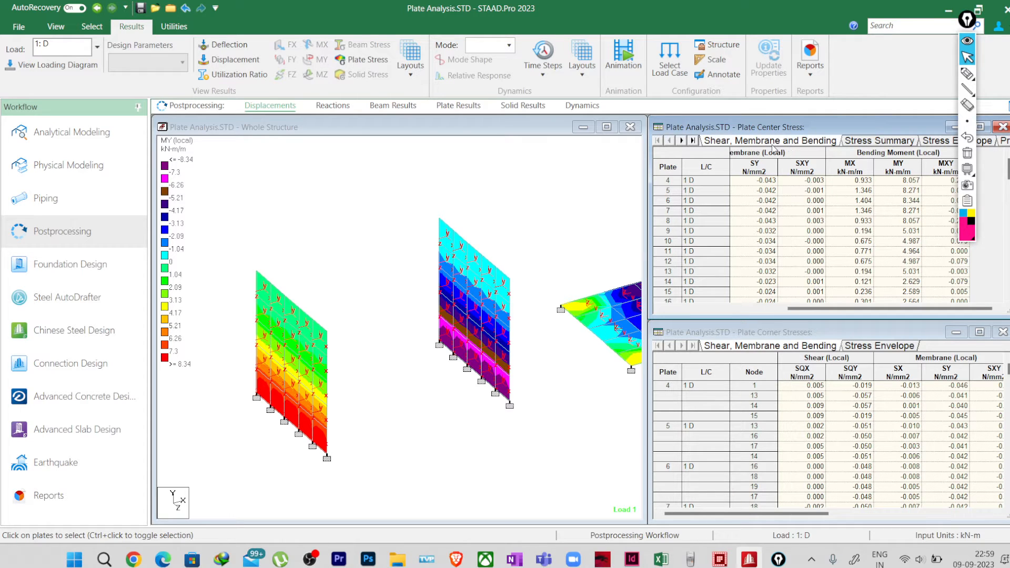
click(875, 141)
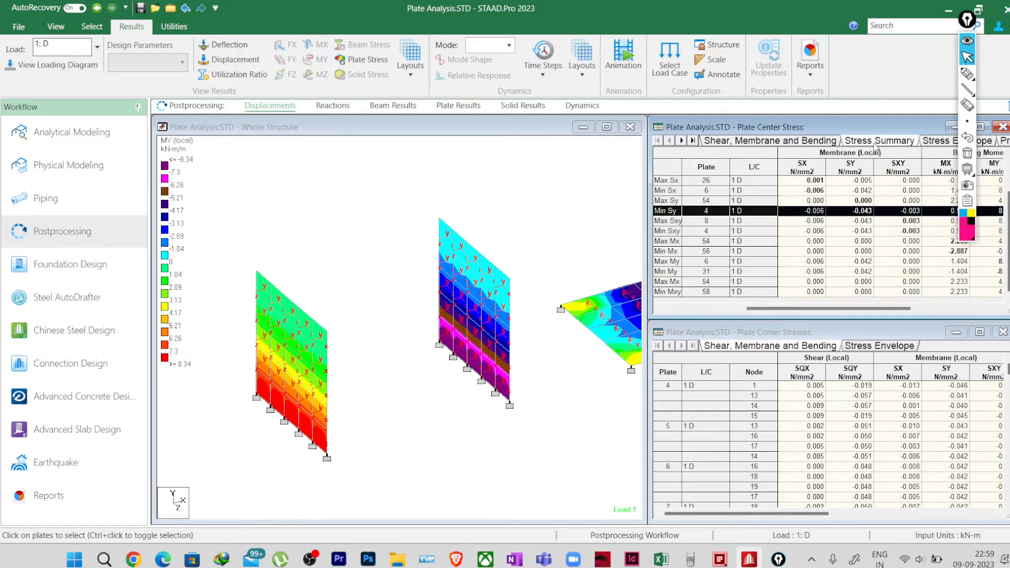
drag(819, 309, 936, 311)
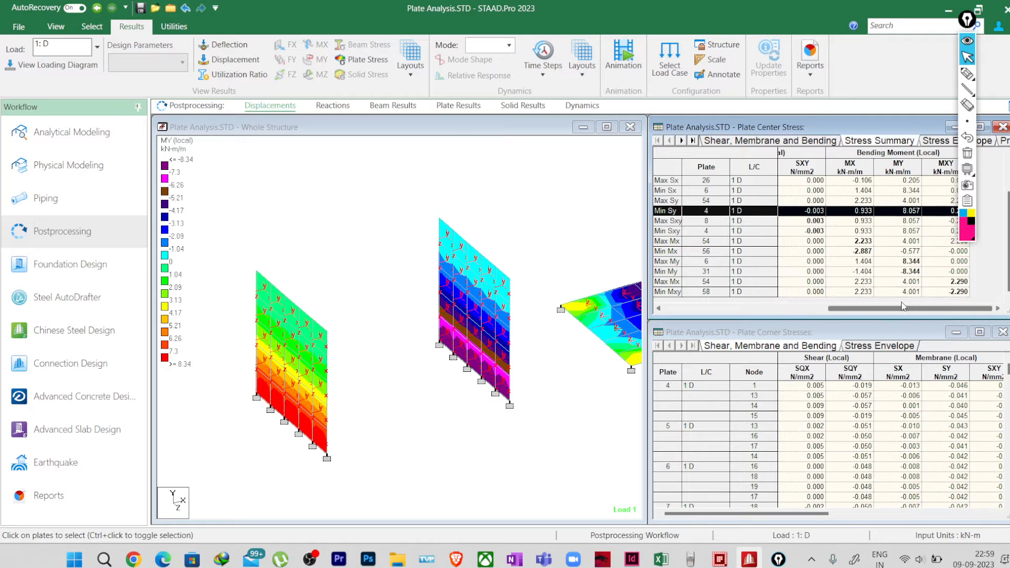
drag(654, 232, 570, 218)
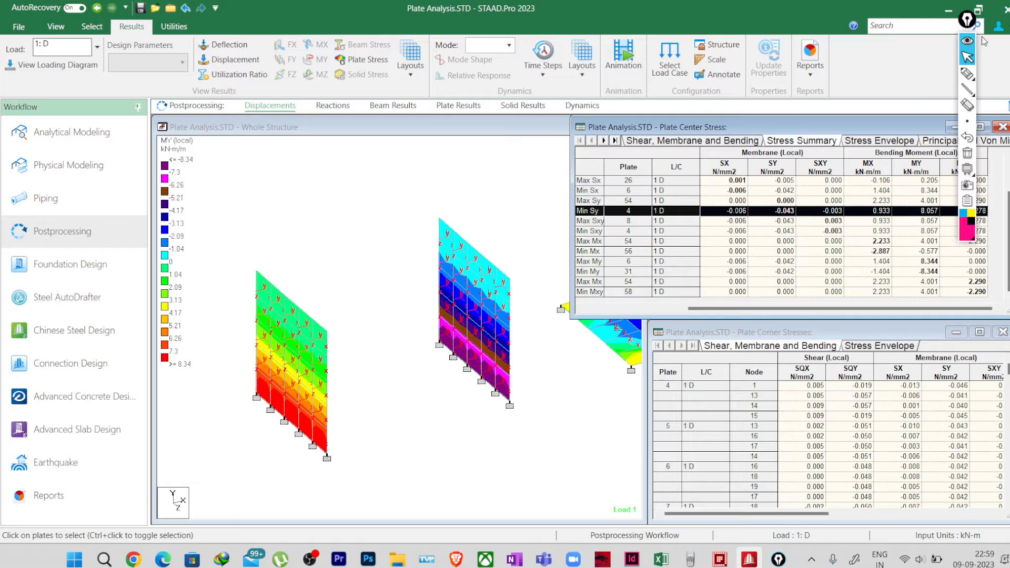
drag(968, 21, 71, 20)
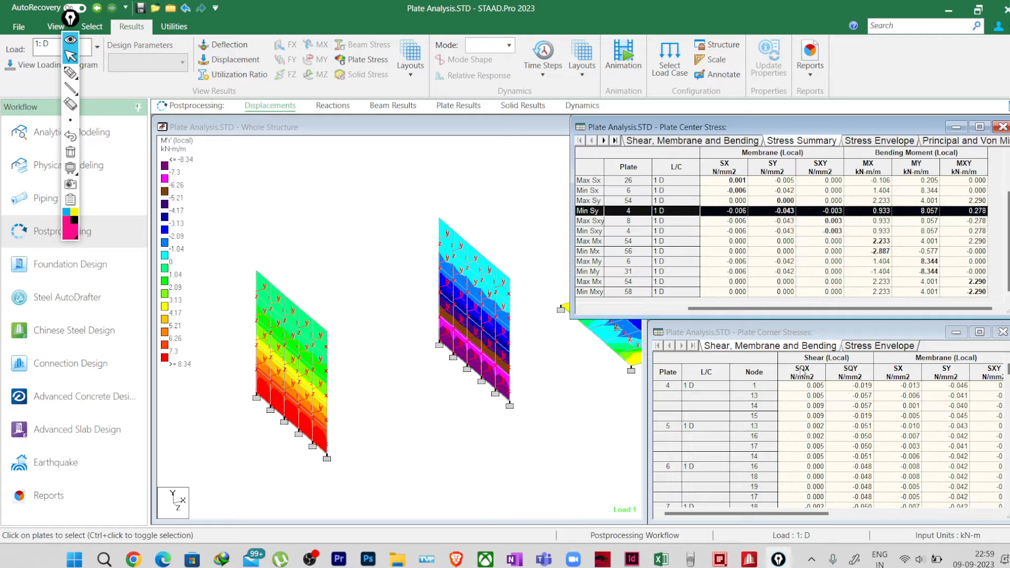
click(878, 242)
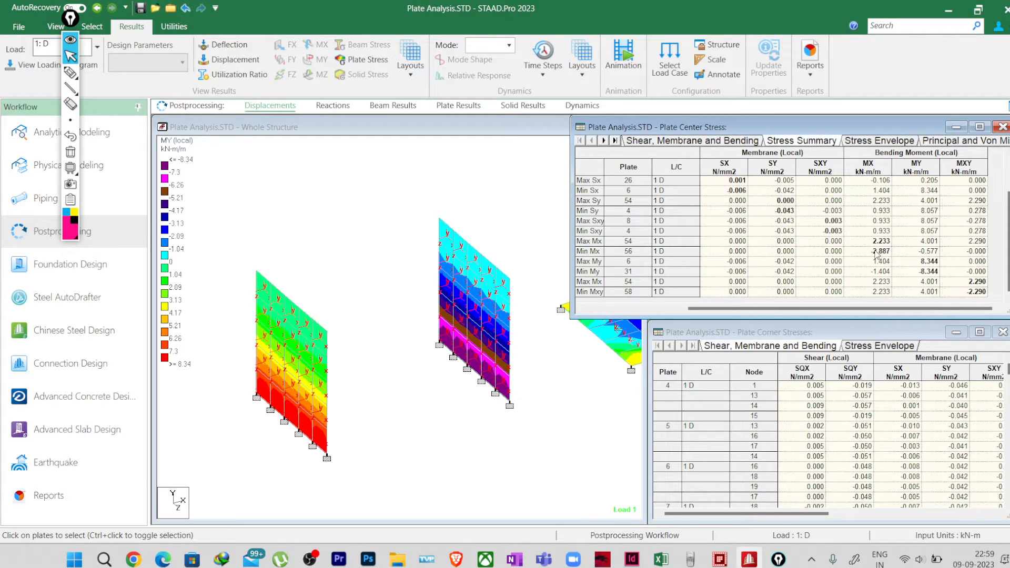
Step: Return to analytical modeling, create a plate group named WALL1, and associate the first wall's plates with it
click(128, 132)
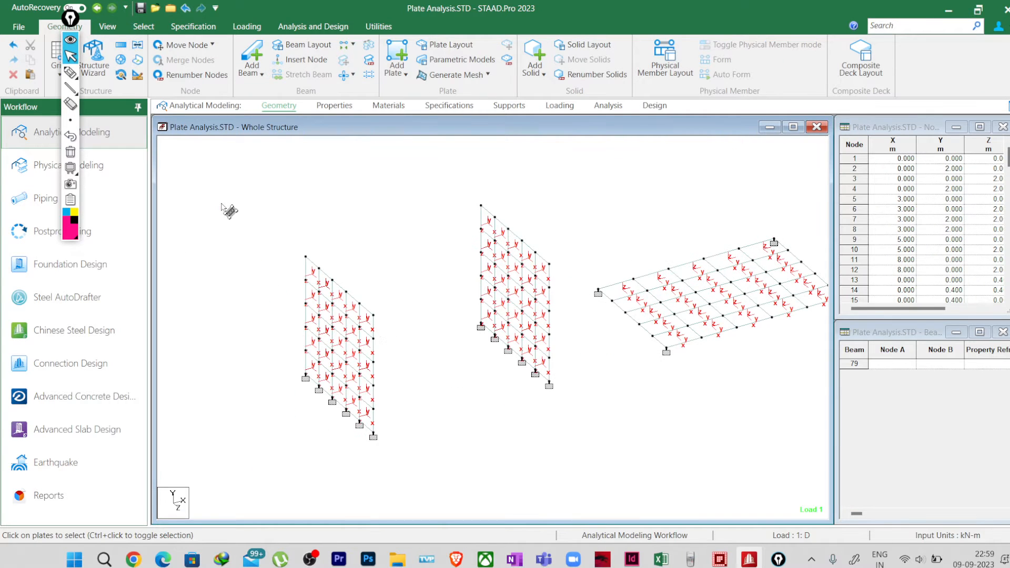
drag(223, 203, 429, 466)
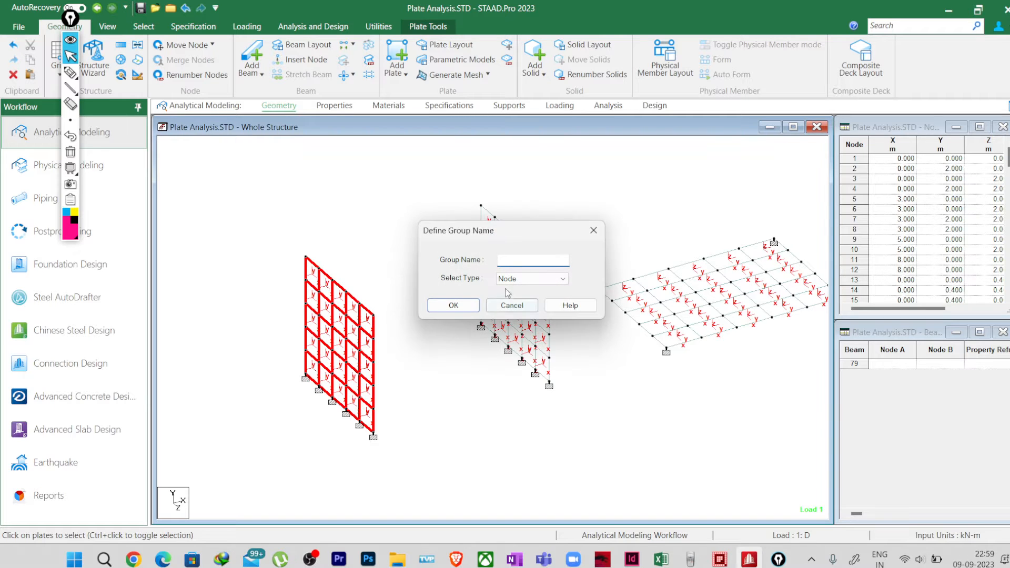
click(532, 279)
click(519, 299)
click(506, 259)
click(457, 306)
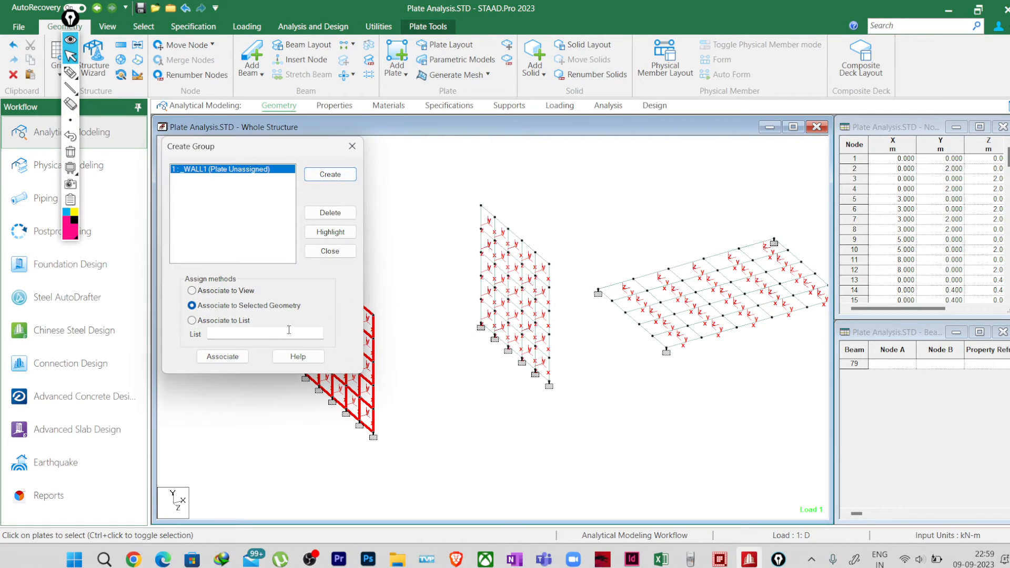
click(224, 357)
click(293, 298)
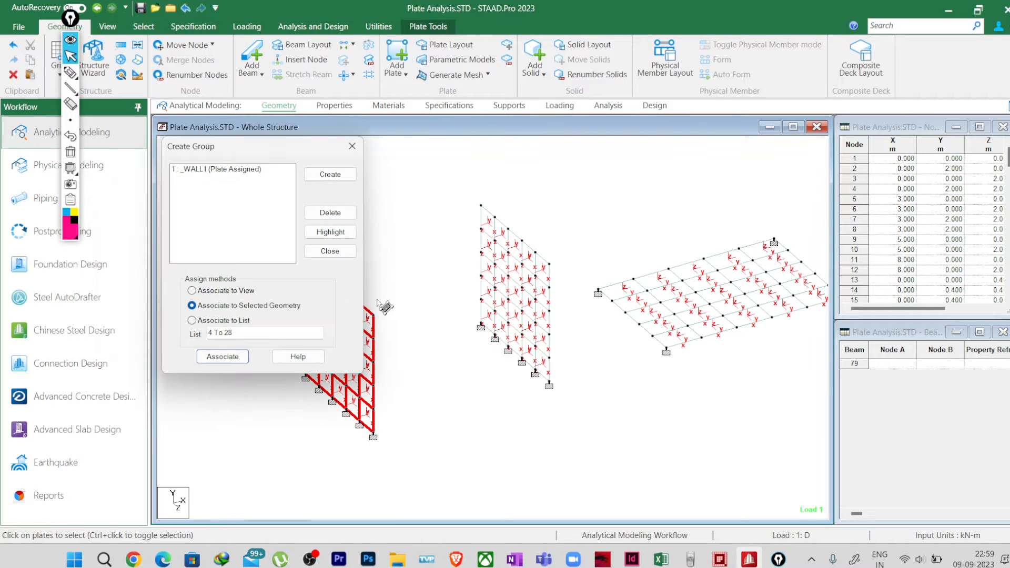
Step: Create a plate group named WALL2 and associate the second wall's plates with it
click(310, 177)
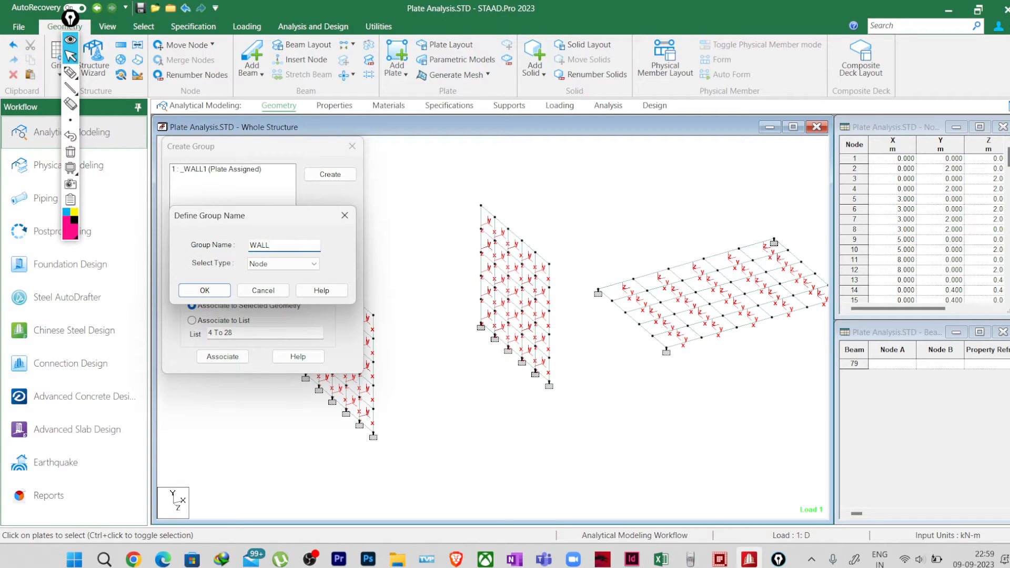
click(284, 263)
click(266, 289)
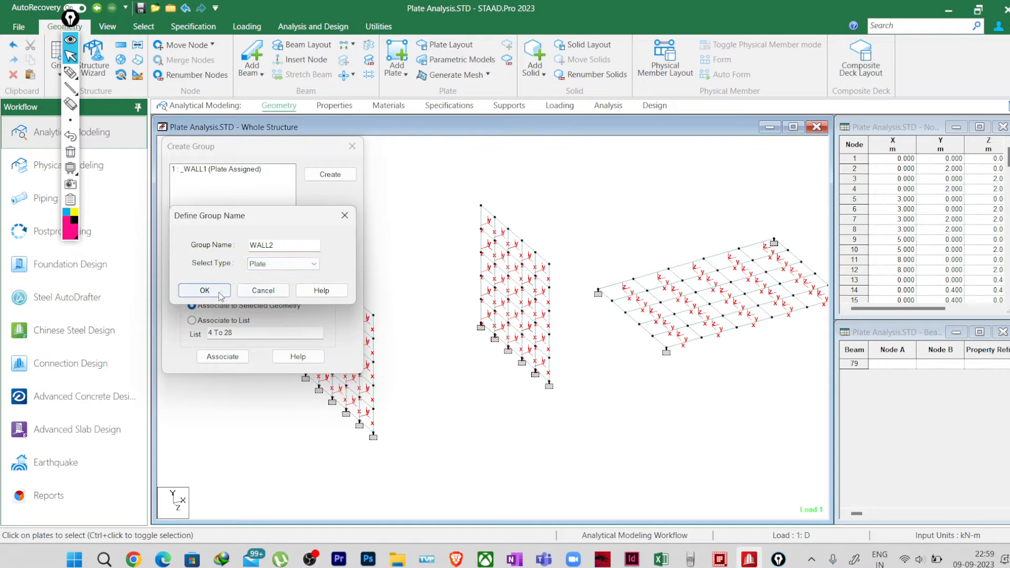
click(205, 291)
drag(427, 174, 537, 433)
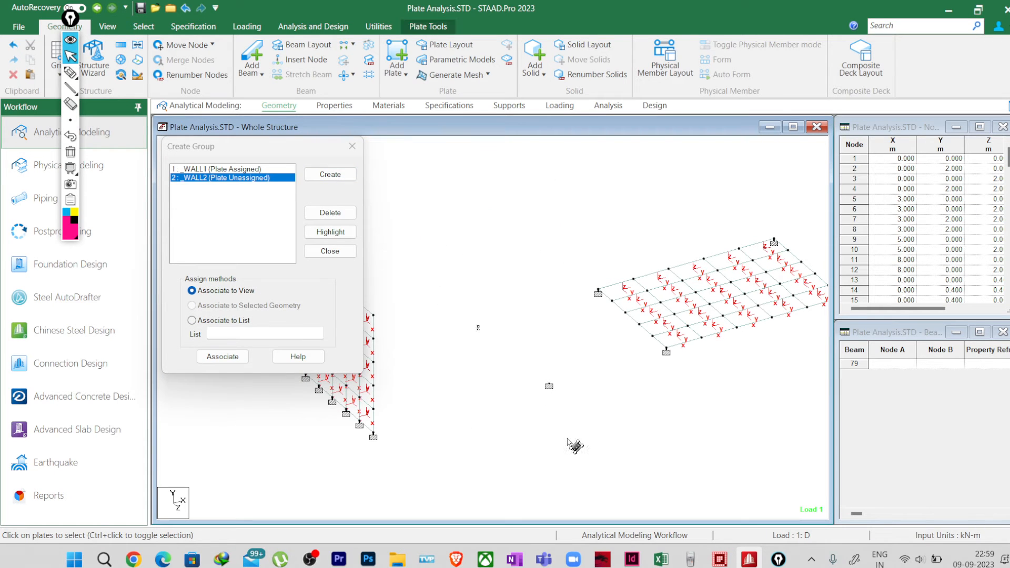
click(222, 356)
click(499, 440)
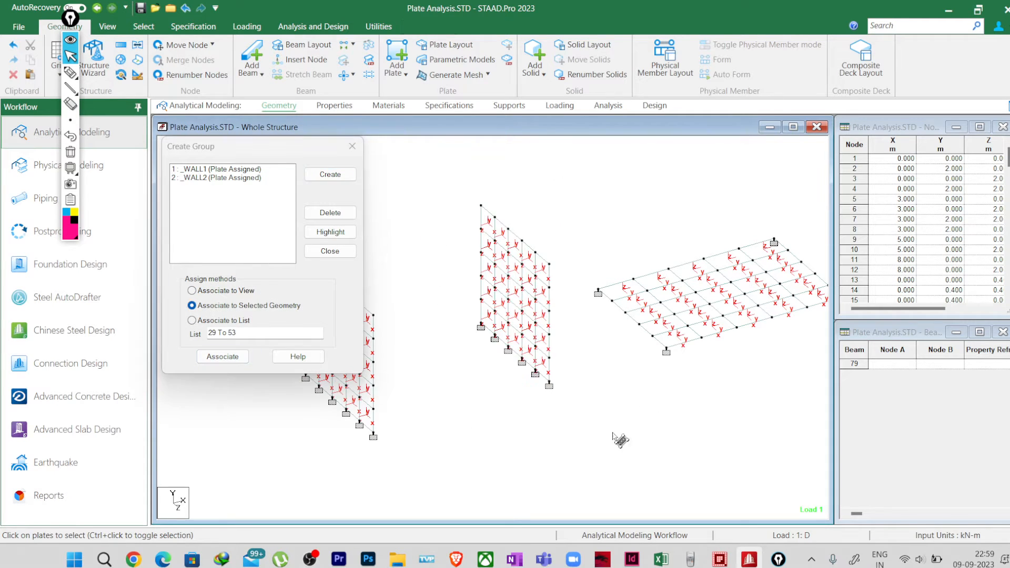
Step: Create a plate group named SLAB and associate the slab's plates with it
scroll(799, 290, down, 1)
middle_drag(799, 290, 721, 304)
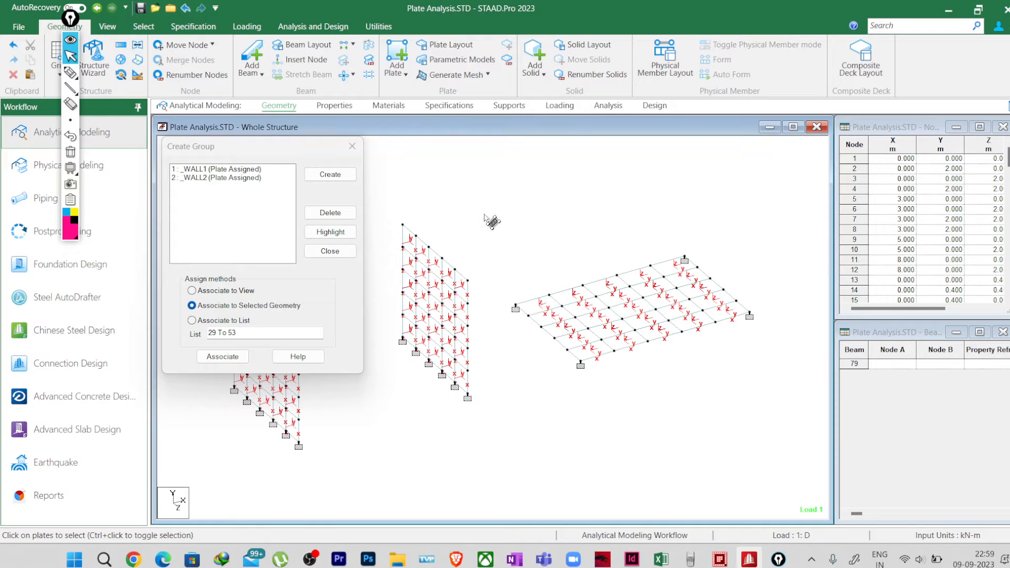
drag(483, 214, 784, 411)
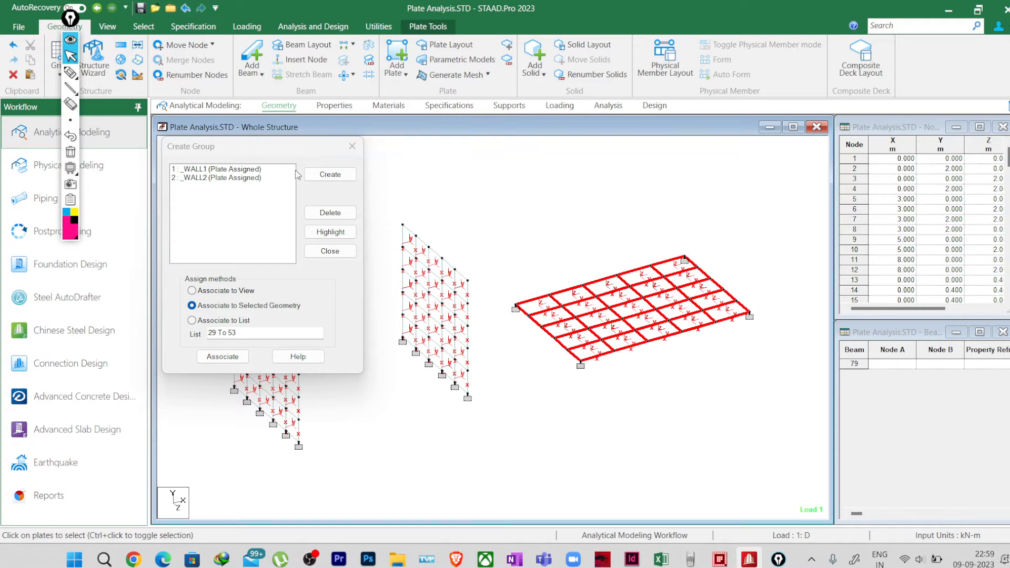
click(322, 176)
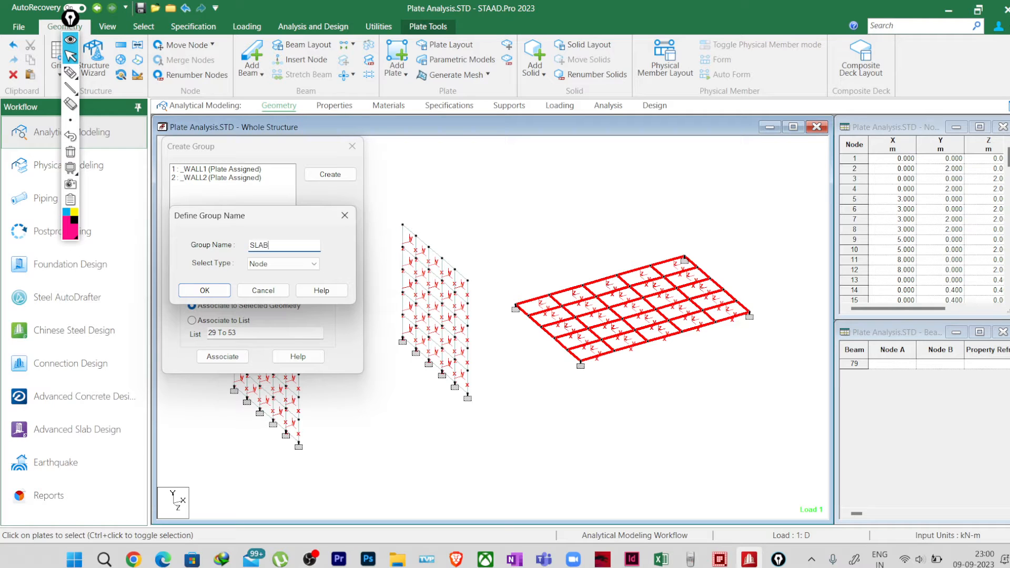
click(295, 264)
click(271, 285)
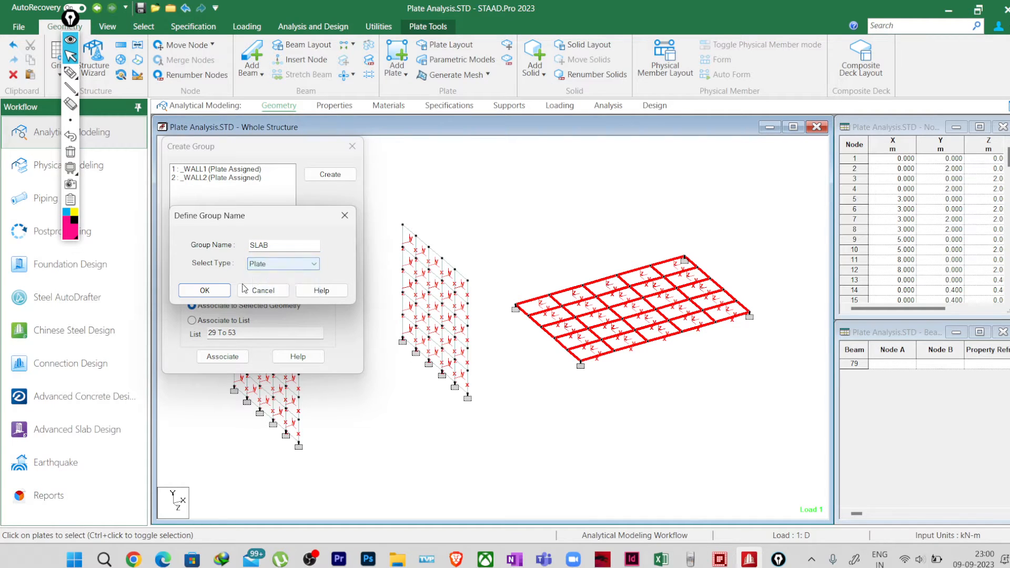
click(213, 291)
click(223, 357)
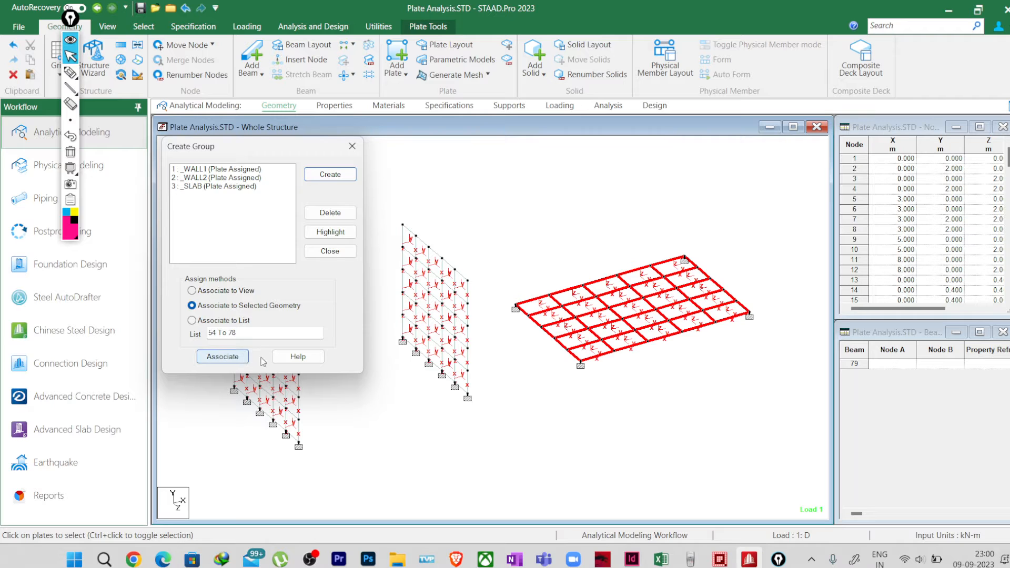
Step: Close the group setup, run the analysis, and continue to post-processing mode
click(355, 151)
click(458, 214)
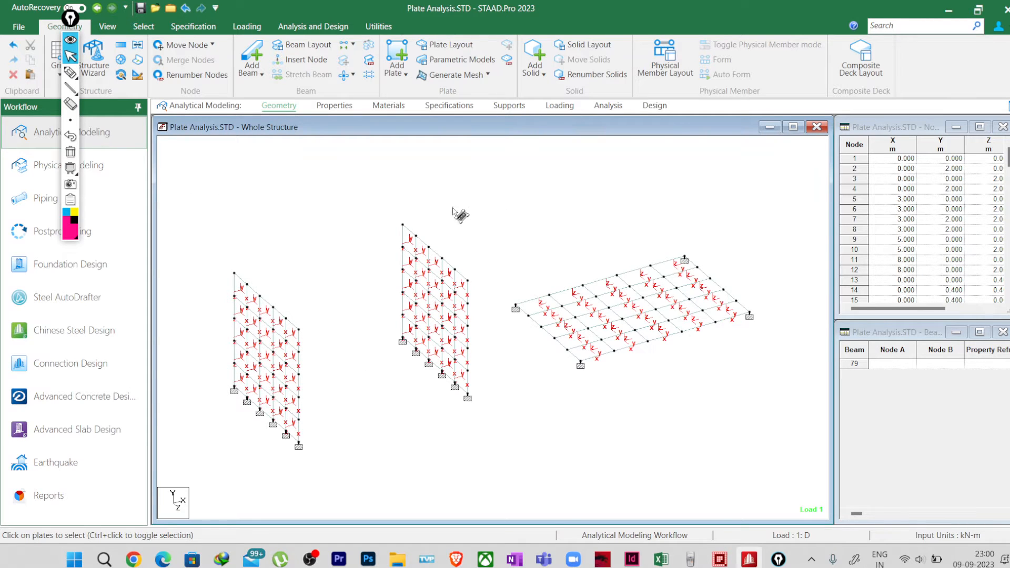
click(313, 27)
click(216, 58)
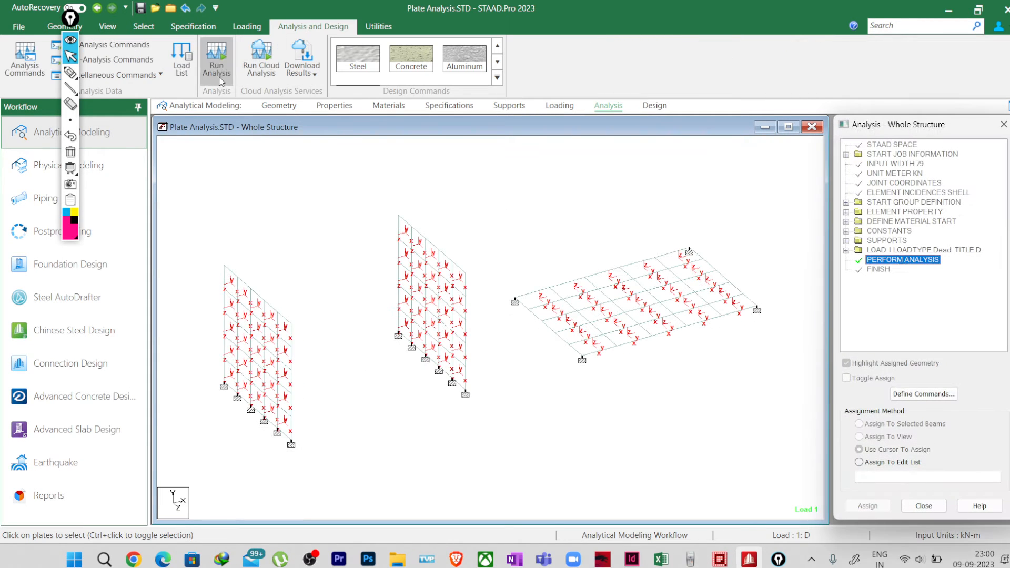
click(498, 344)
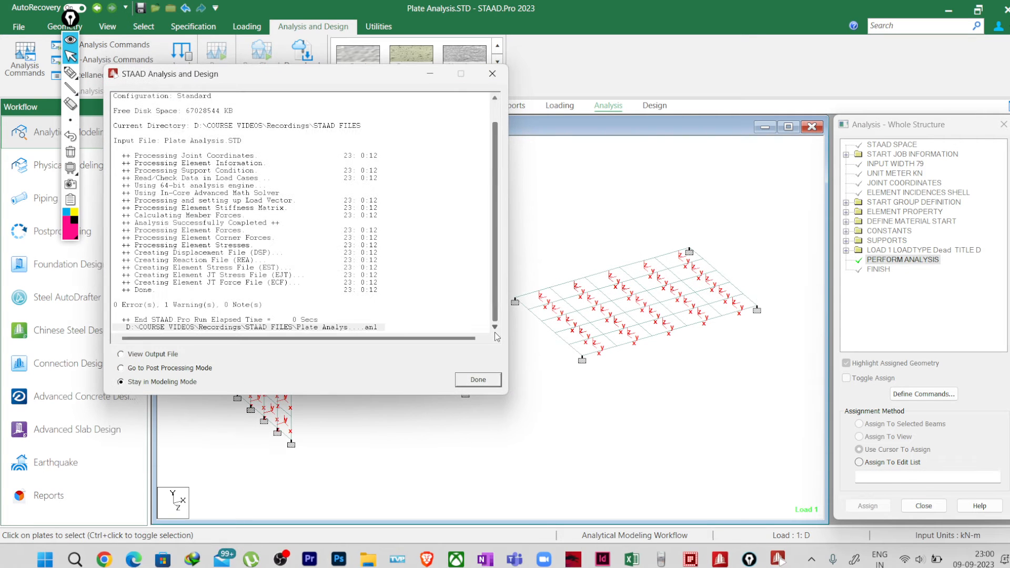
click(213, 370)
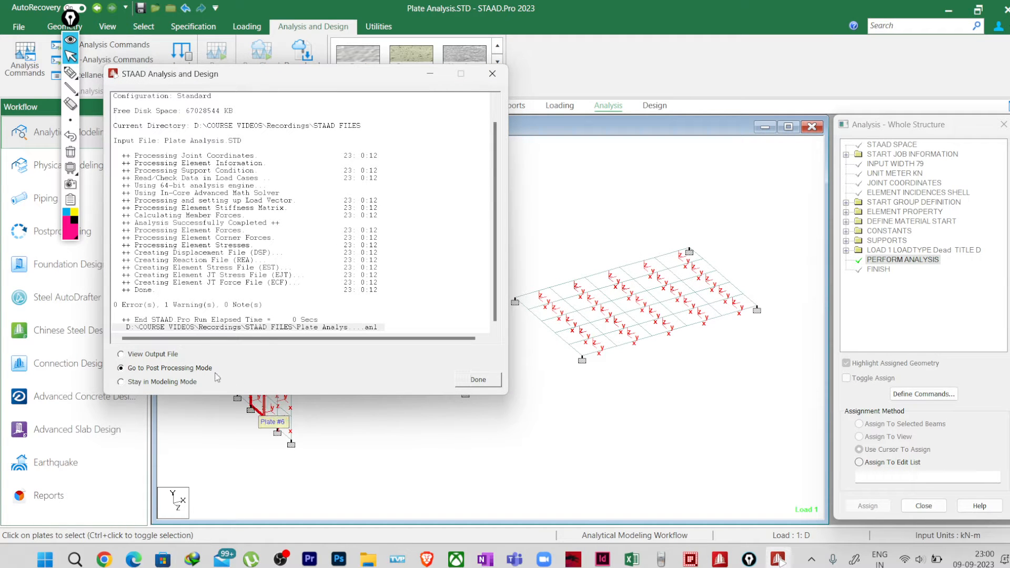
click(464, 382)
Step: Enlarge the structure view and show only the first wall's plates in it
click(532, 377)
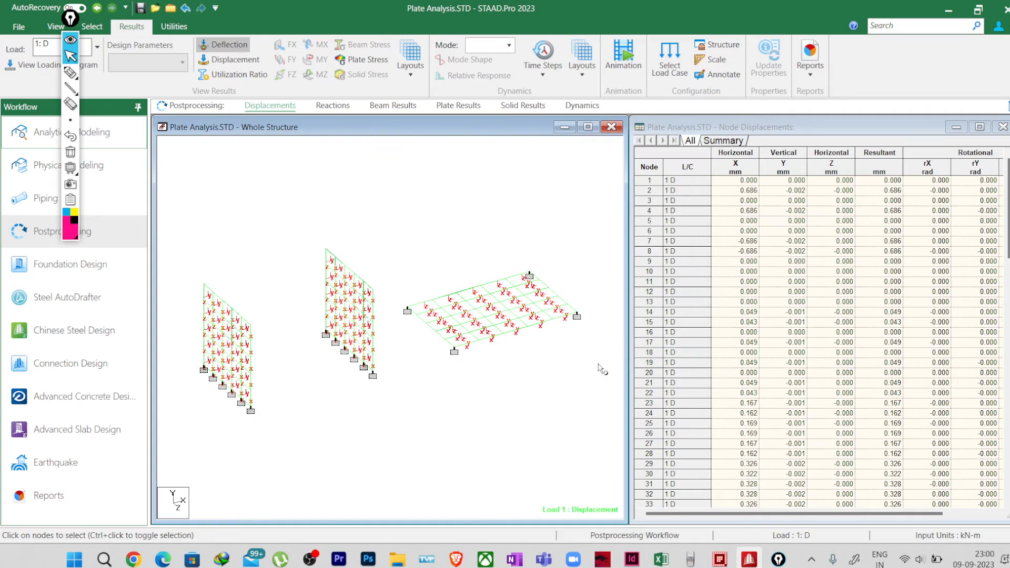
drag(624, 363, 794, 364)
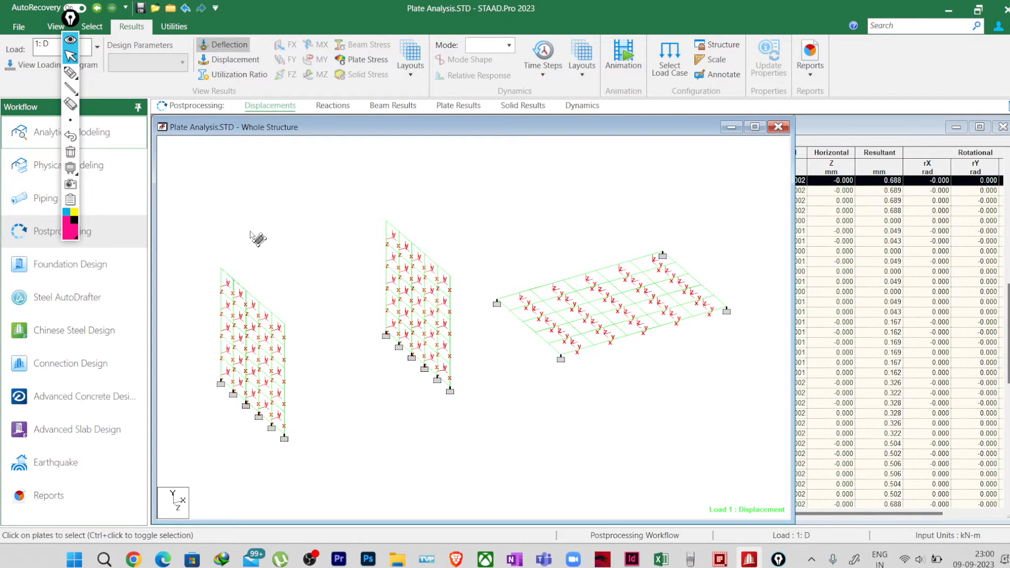
drag(195, 246, 322, 469)
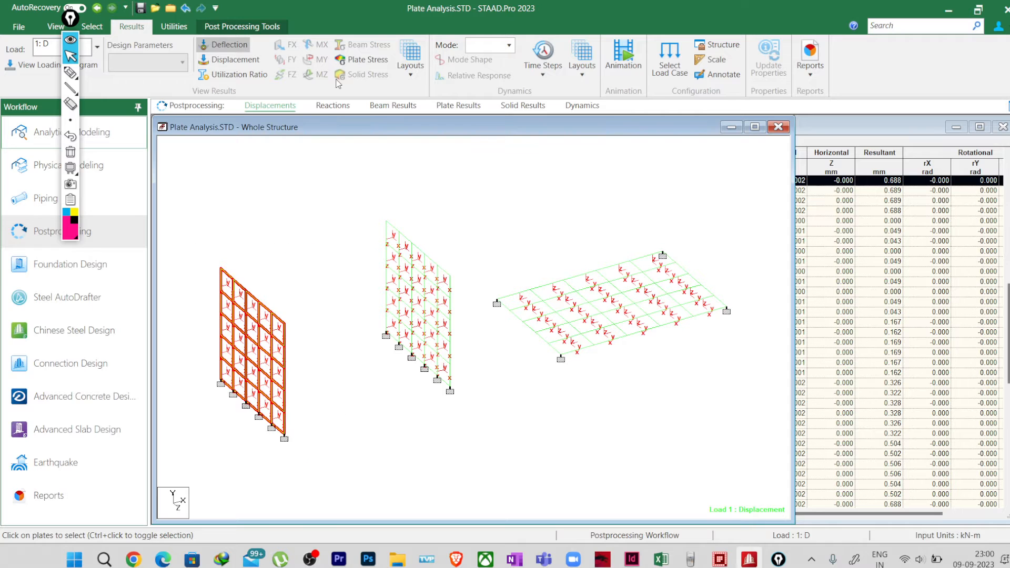
click(55, 27)
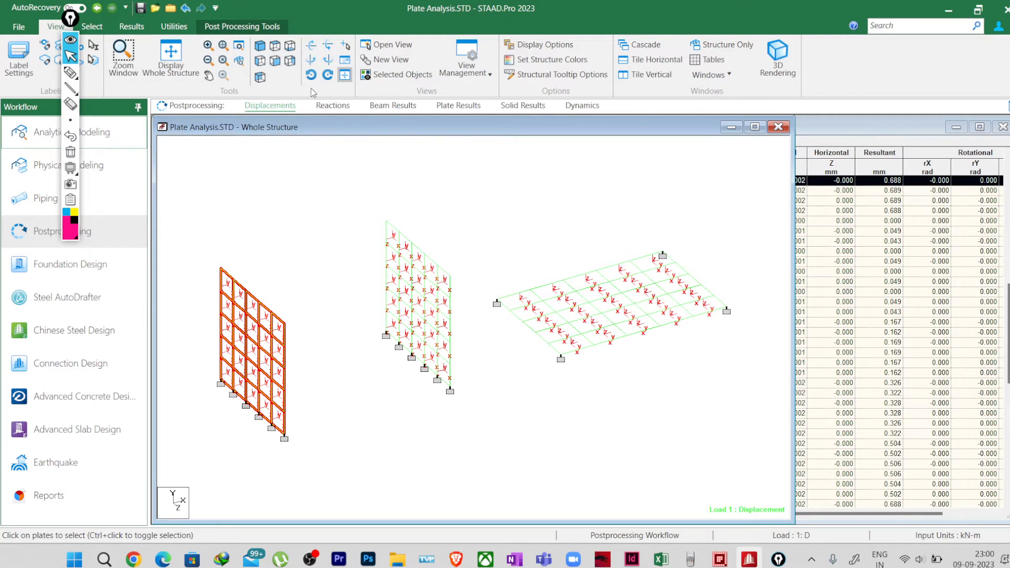
click(396, 76)
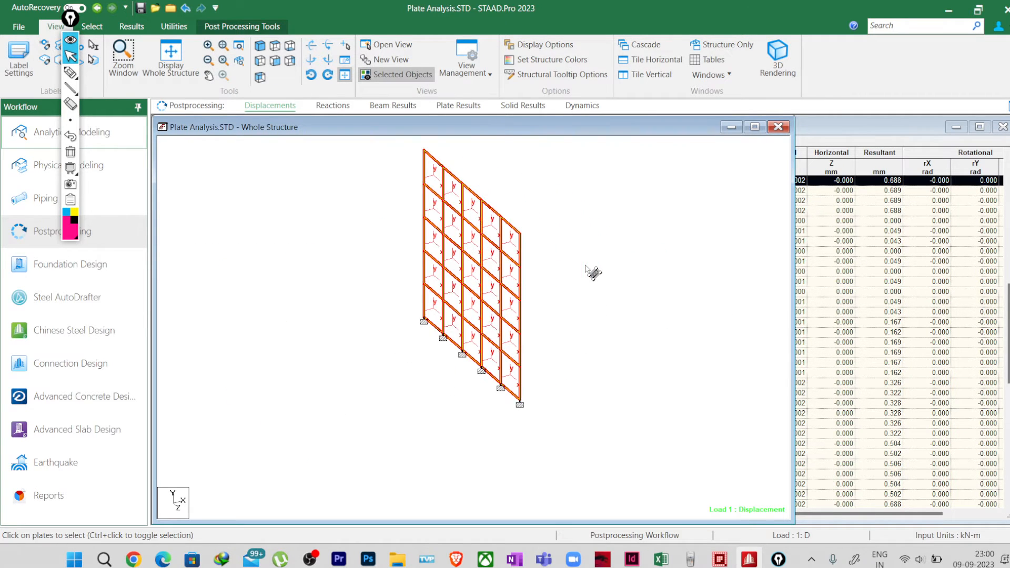
scroll(585, 266, up, 2)
middle_drag(485, 249, 581, 325)
click(614, 266)
middle_drag(647, 318, 639, 285)
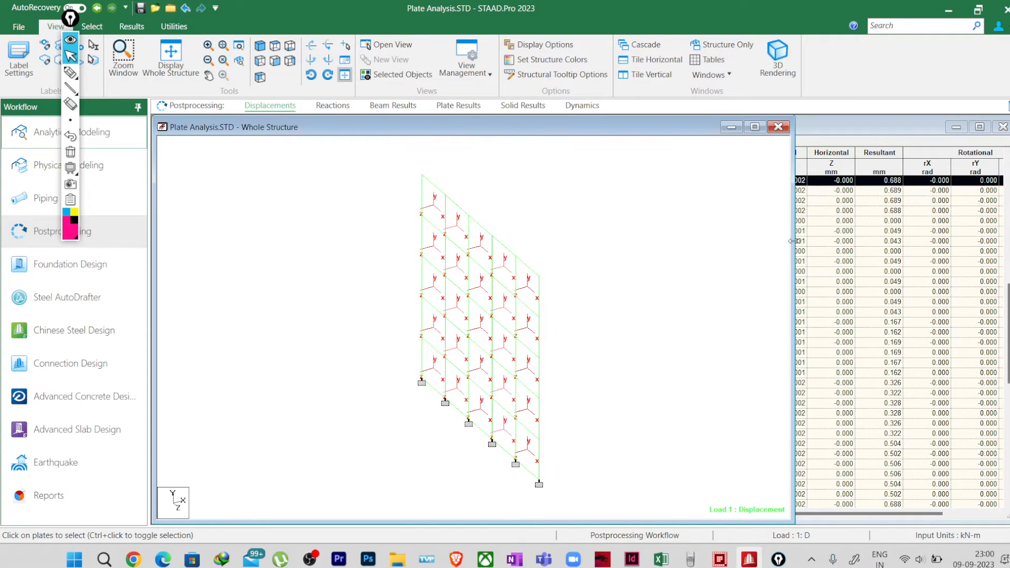
drag(795, 241, 763, 242)
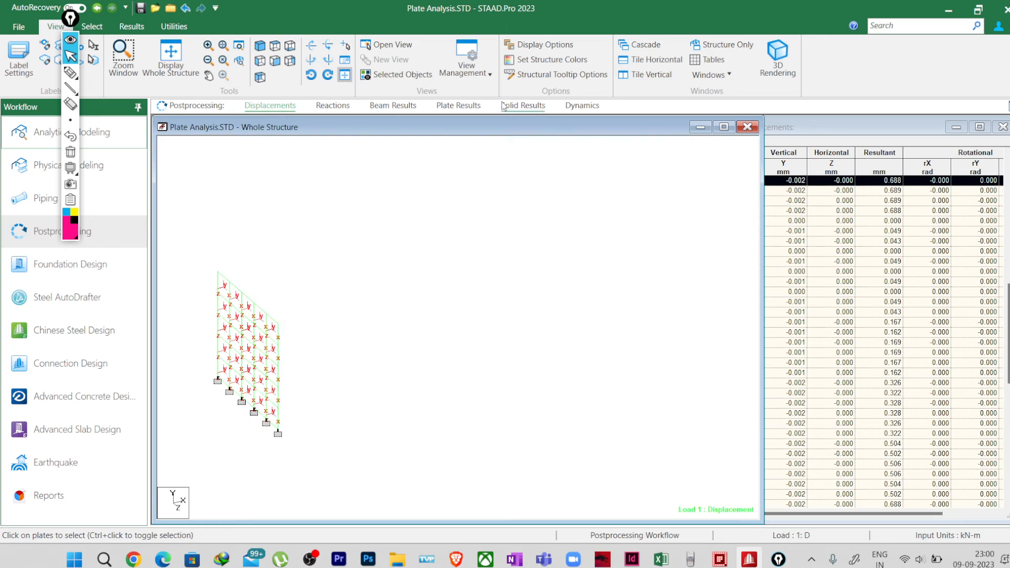
Step: Display the MX (local) plate stress contour on the first wall for load case 1: D
click(135, 27)
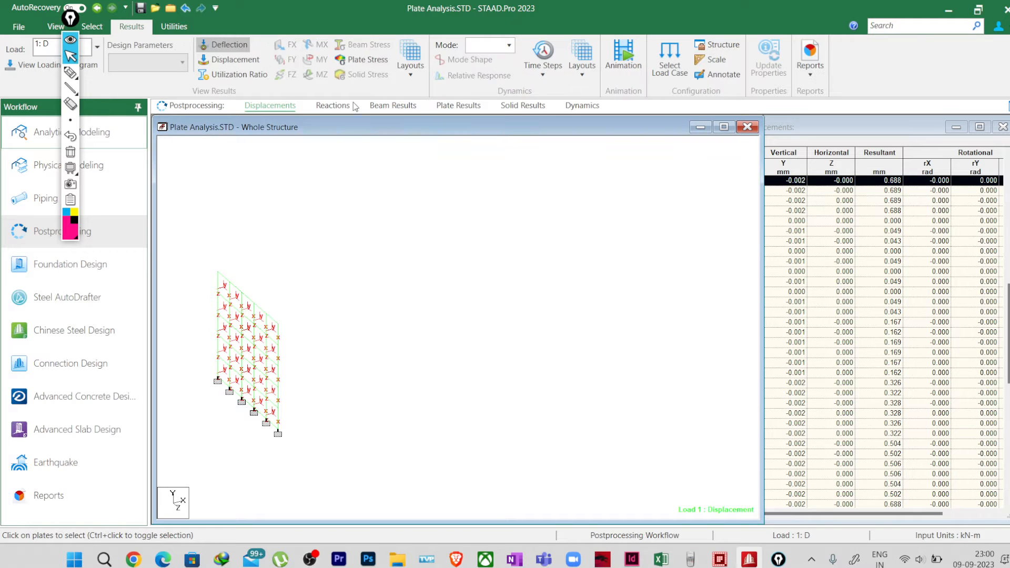
click(367, 60)
click(478, 147)
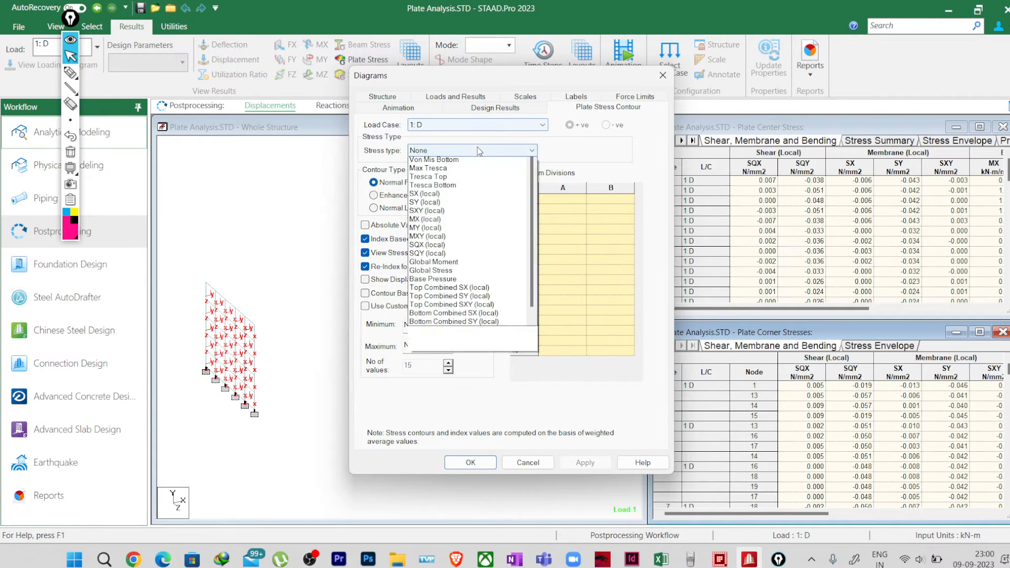
click(463, 311)
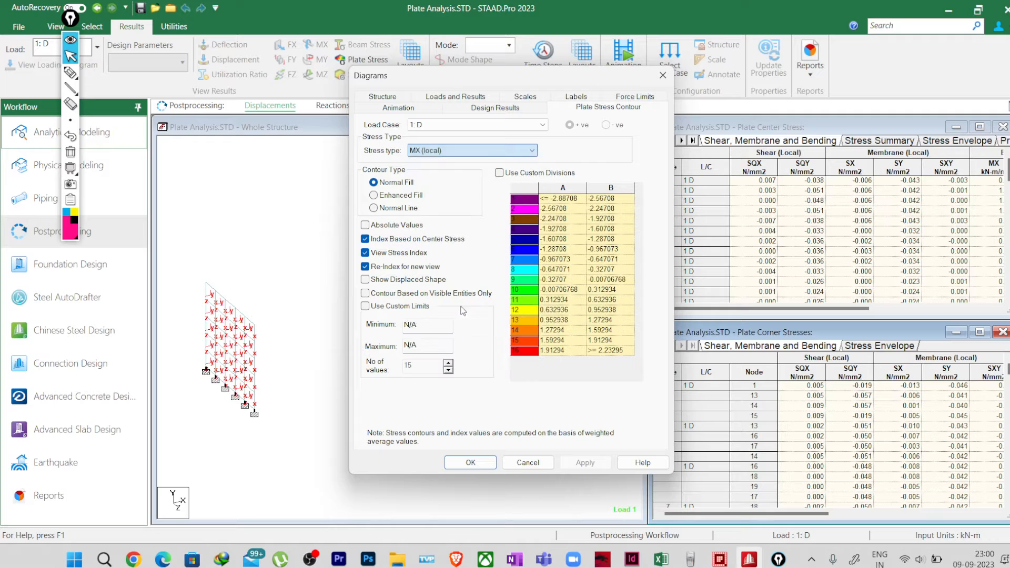
click(472, 464)
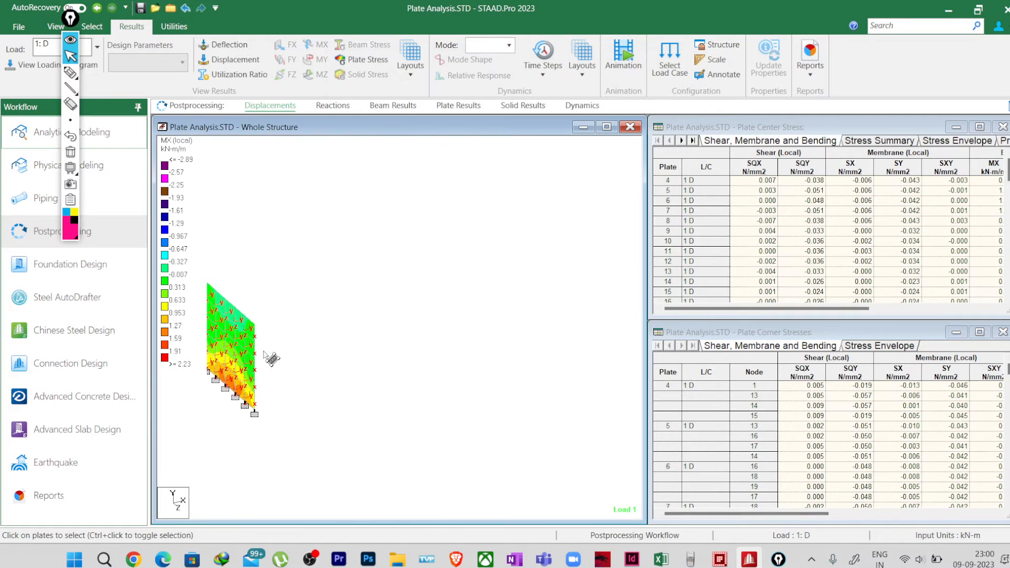
scroll(512, 331, up, 5)
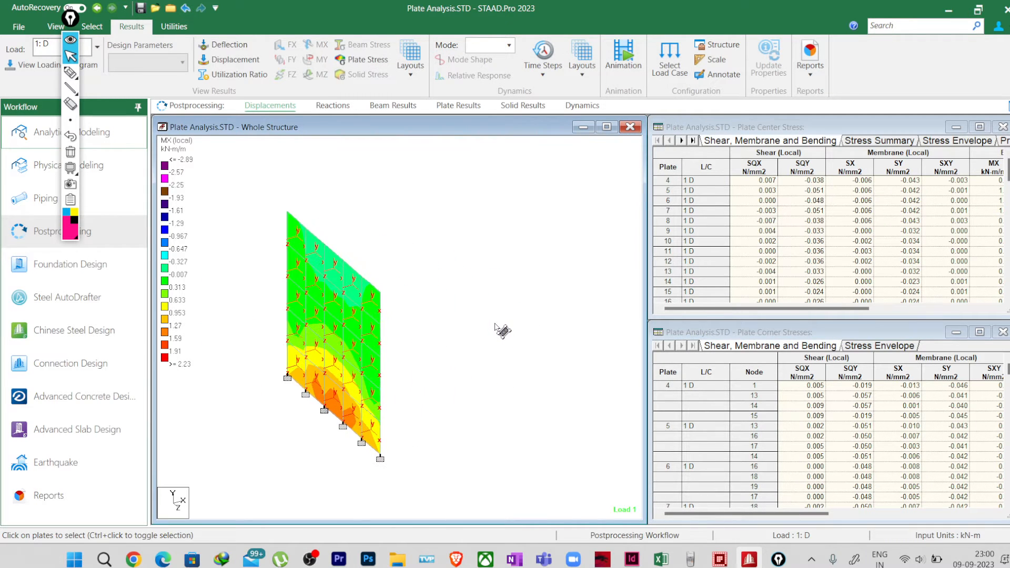
middle_drag(325, 374, 430, 371)
scroll(383, 348, up, 2)
scroll(446, 364, up, 1)
Step: Limit the plate center stress summary to group WALL1 and widen the table to include the bending moment columns
click(863, 141)
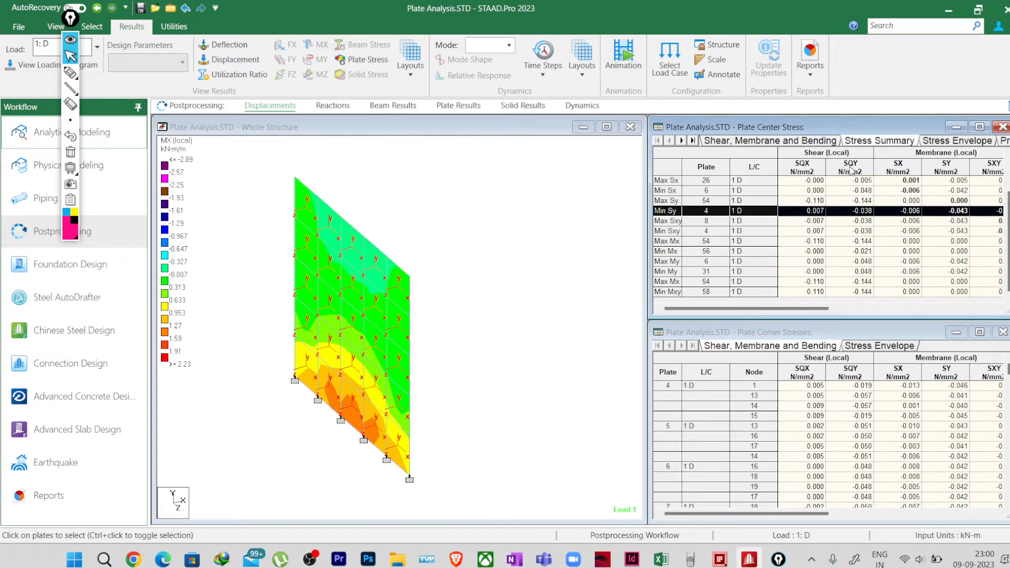
drag(649, 270, 592, 247)
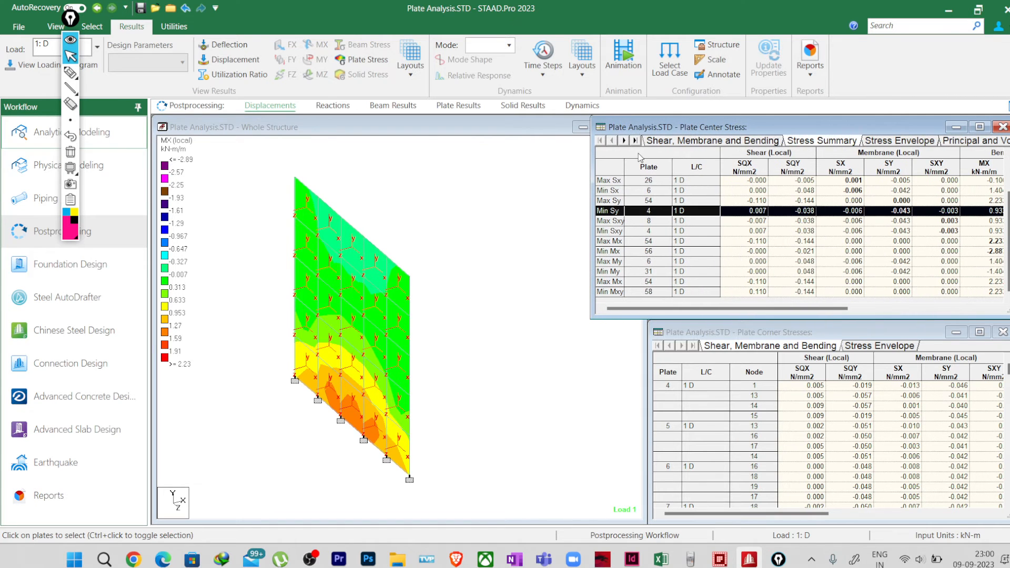
right_click(639, 156)
click(668, 304)
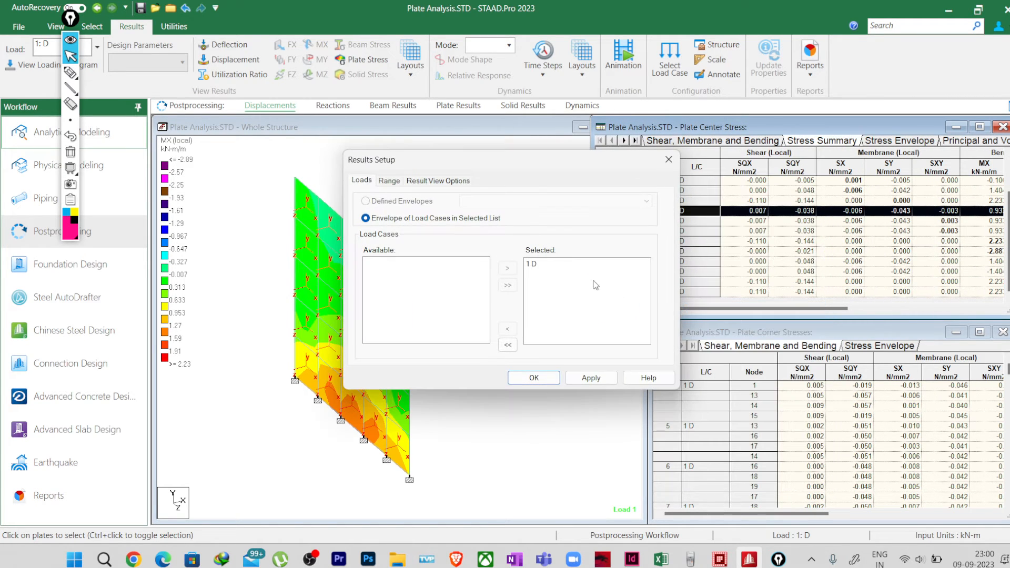
click(389, 181)
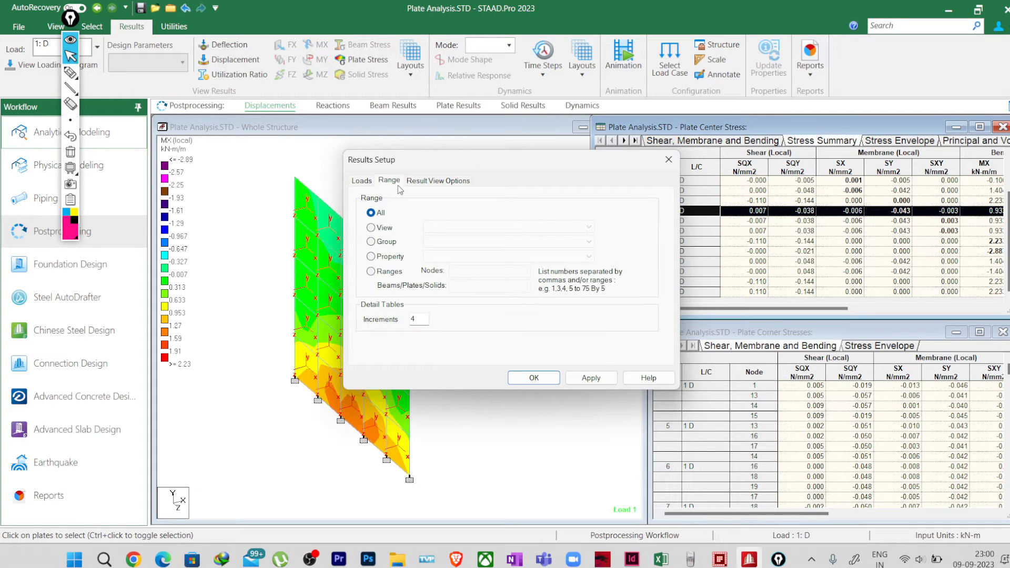
click(390, 242)
click(456, 244)
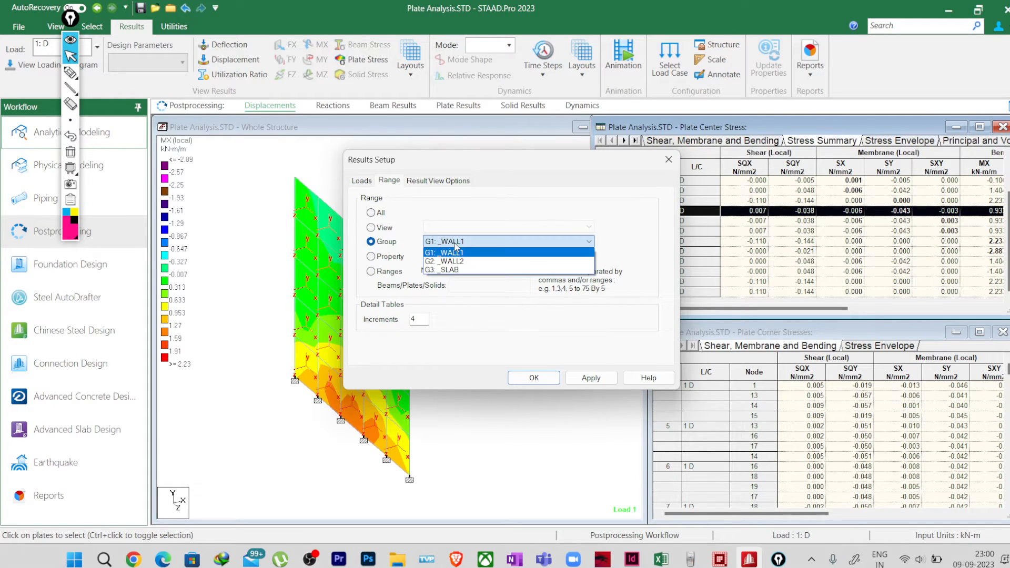
click(482, 253)
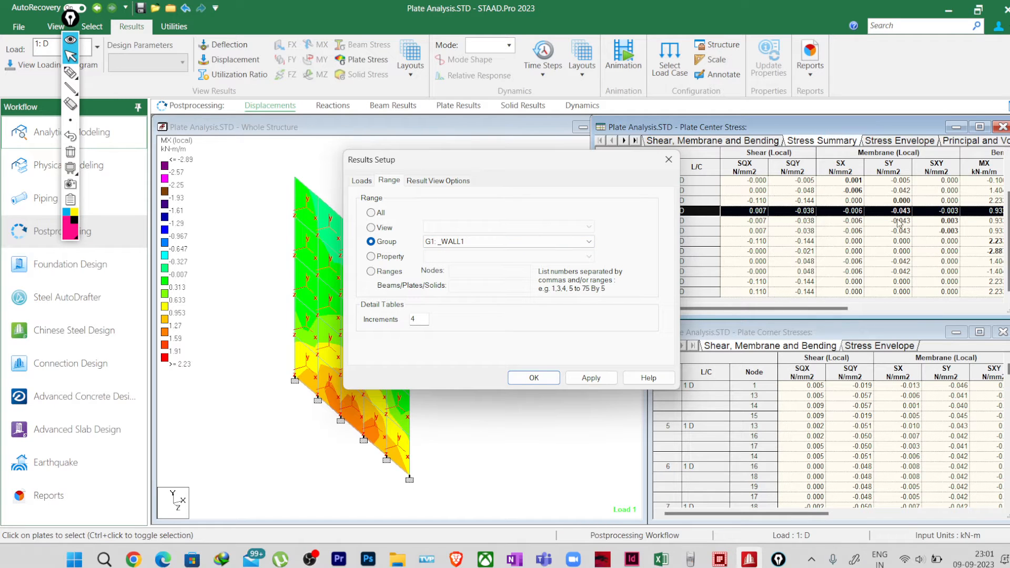
drag(545, 169, 410, 166)
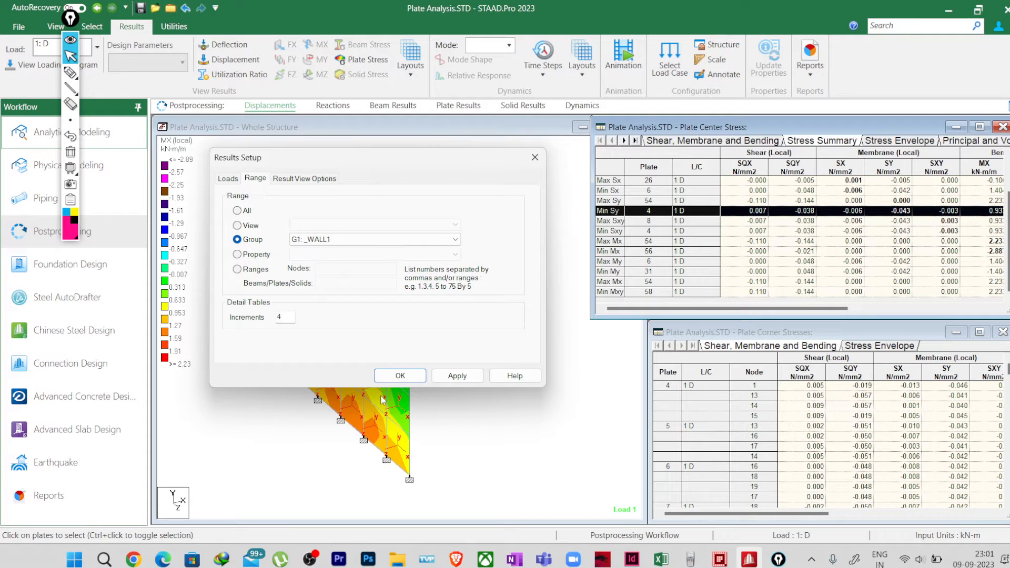
click(402, 376)
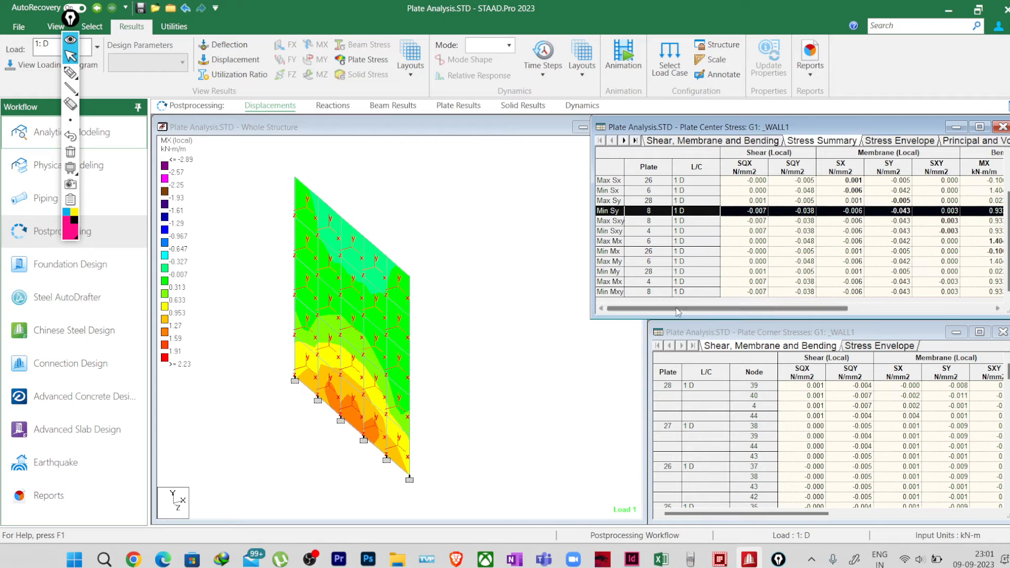
drag(591, 290, 495, 281)
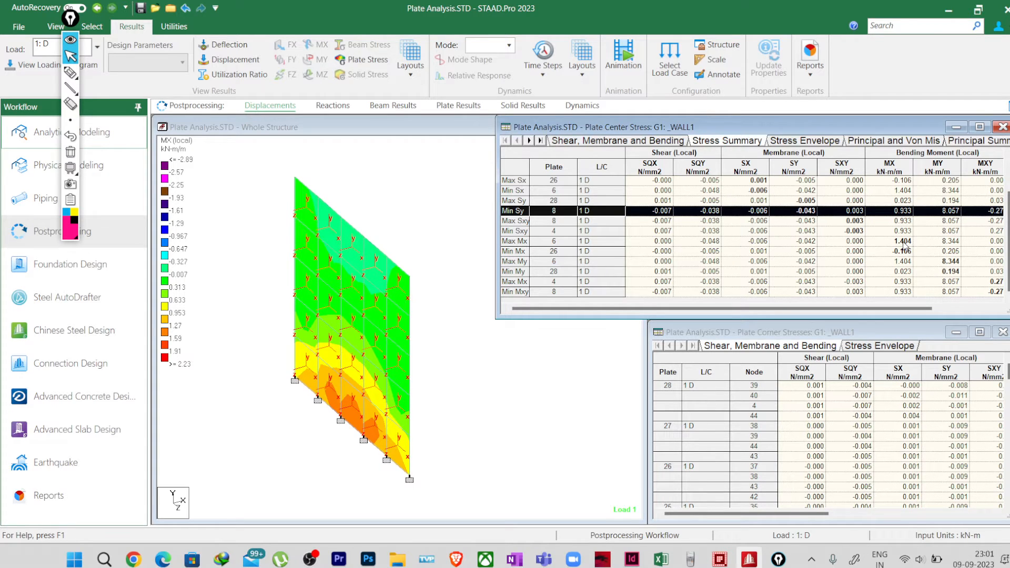
Step: Draw three load arrows pointing at the wall's lower edge and outline its deflected shape leaning away from them
click(70, 72)
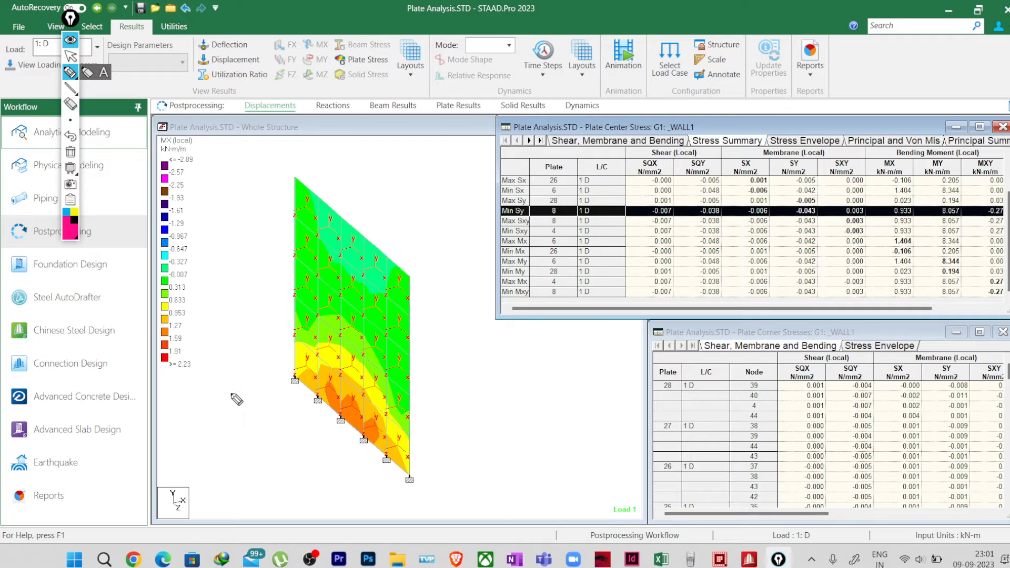
mouse_move(225, 395)
mouse_down()
mouse_move(256, 375)
mouse_move(254, 384)
mouse_up()
mouse_move(253, 433)
mouse_down()
mouse_move(283, 414)
mouse_move(282, 424)
mouse_up()
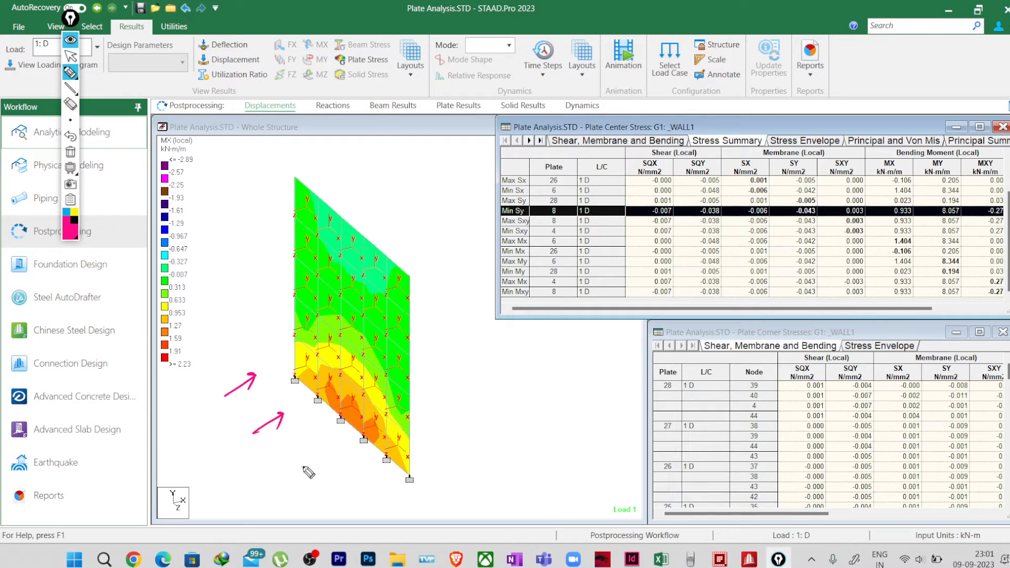
drag(294, 471, 325, 453)
drag(316, 454, 323, 461)
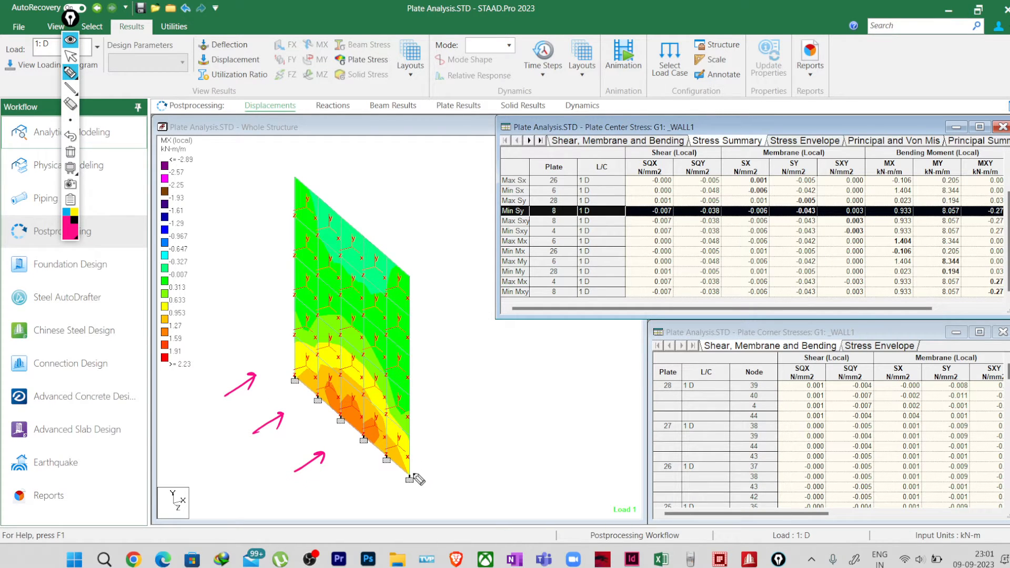
mouse_move(414, 476)
mouse_down()
mouse_move(437, 363)
mouse_move(470, 304)
mouse_up()
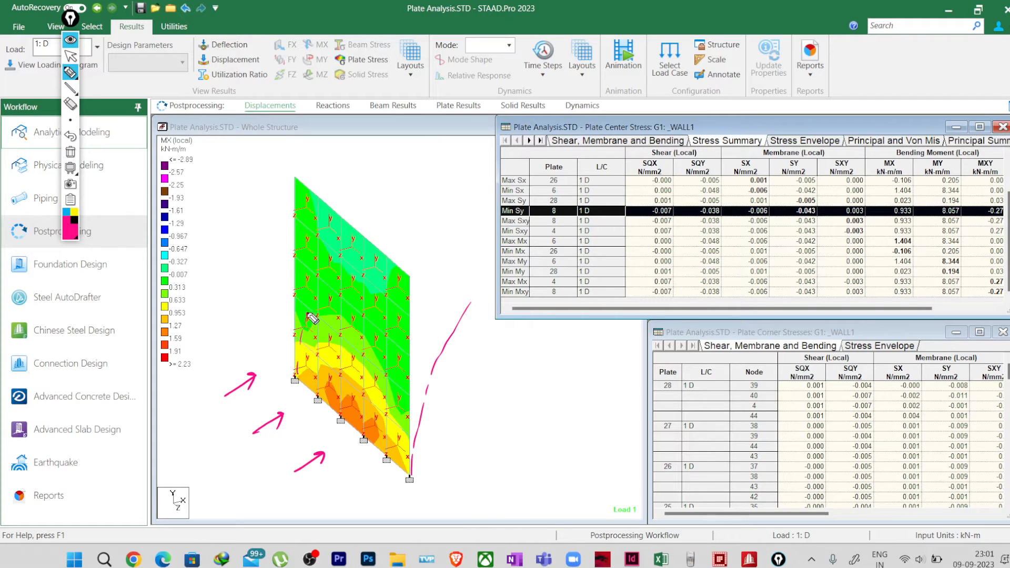
mouse_move(310, 320)
mouse_down()
mouse_move(354, 207)
mouse_move(371, 208)
mouse_move(474, 283)
mouse_up()
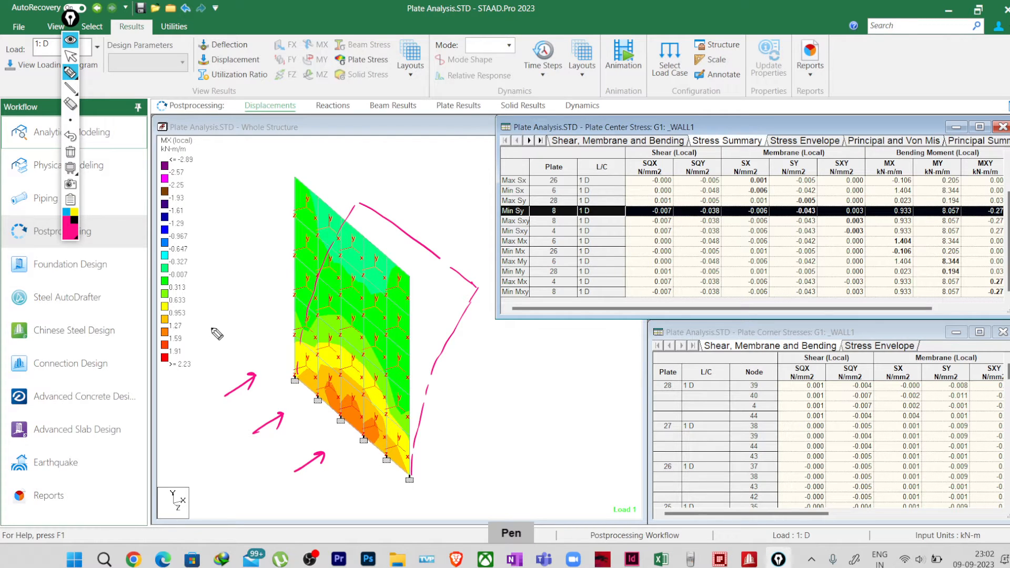
Step: Write "Tension" on the wall's loaded side and an underlined "Compression" on the opposite side, and sketch a triangular stress diagram
mouse_move(208, 334)
mouse_down()
mouse_move(222, 324)
mouse_move(227, 342)
mouse_move(250, 313)
mouse_move(268, 322)
mouse_move(275, 306)
mouse_up()
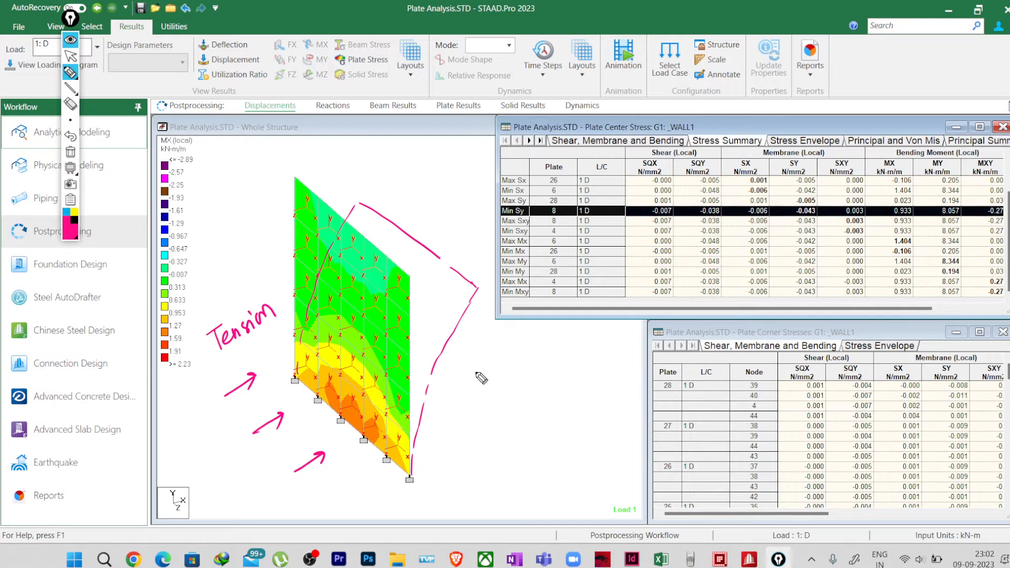
mouse_move(476, 372)
mouse_down()
mouse_move(492, 381)
mouse_move(524, 360)
mouse_move(575, 362)
mouse_up()
drag(494, 403, 565, 380)
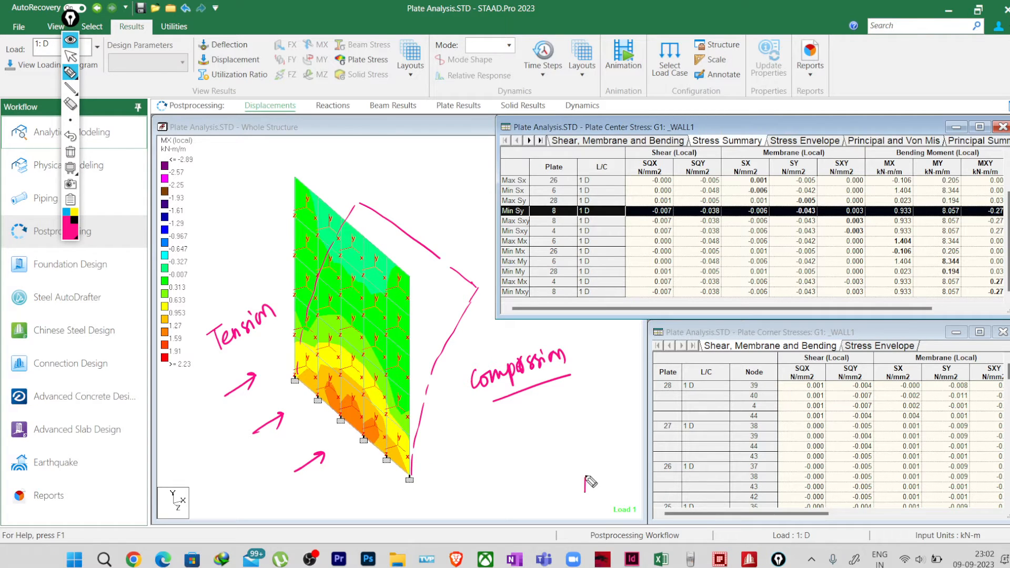
drag(586, 491, 588, 410)
mouse_move(585, 492)
mouse_down()
mouse_move(564, 492)
mouse_move(575, 451)
mouse_move(604, 410)
mouse_up()
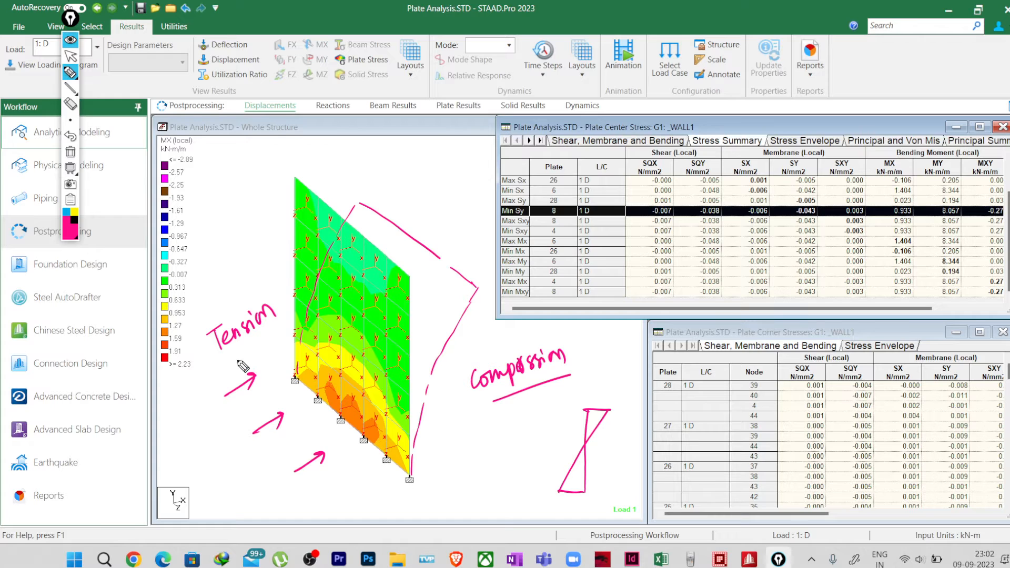
Step: Mark (+) at the Tension label and (-) at the Compression label, and erase the triangular stress diagram
mouse_move(233, 350)
mouse_down()
mouse_move(230, 373)
mouse_move(244, 357)
mouse_up()
drag(239, 352, 242, 372)
mouse_move(460, 346)
mouse_down()
mouse_move(458, 363)
mouse_move(467, 352)
mouse_move(470, 362)
mouse_up()
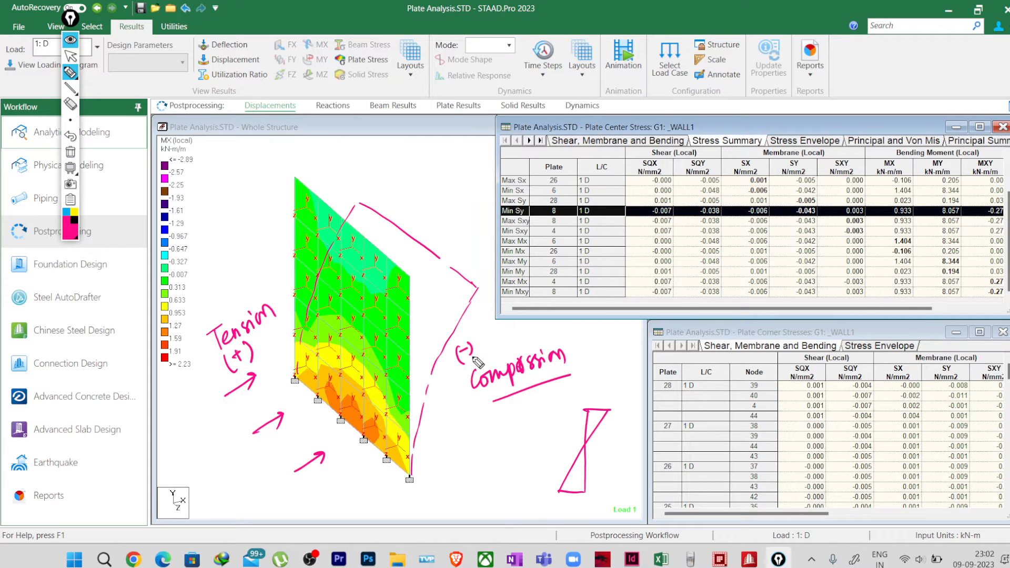
drag(595, 418, 588, 458)
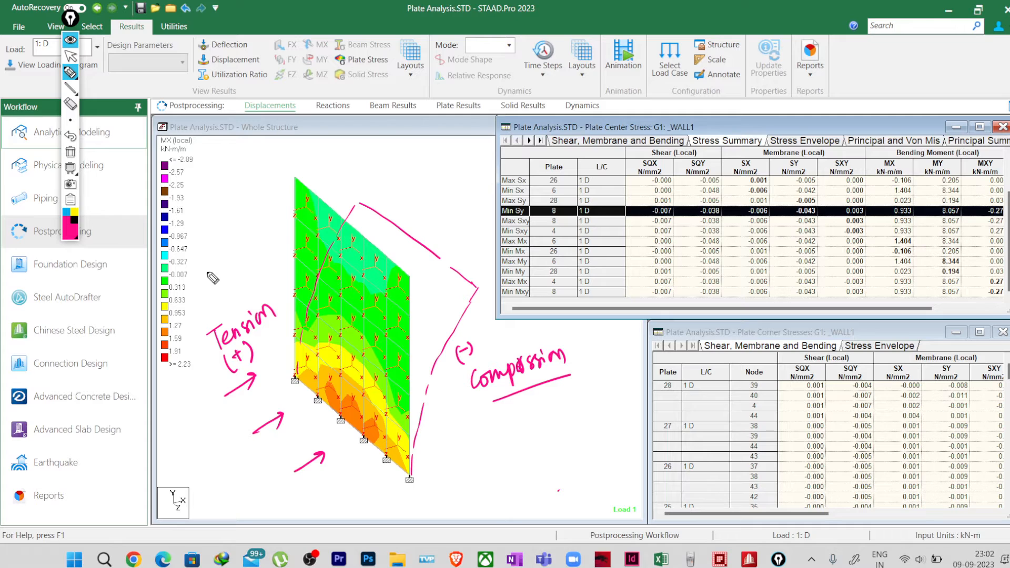
Step: Write an underlined "out" above the Tension label on the wall's loaded side
mouse_move(208, 272)
mouse_down()
mouse_move(215, 297)
mouse_move(221, 285)
mouse_up()
drag(213, 286, 231, 268)
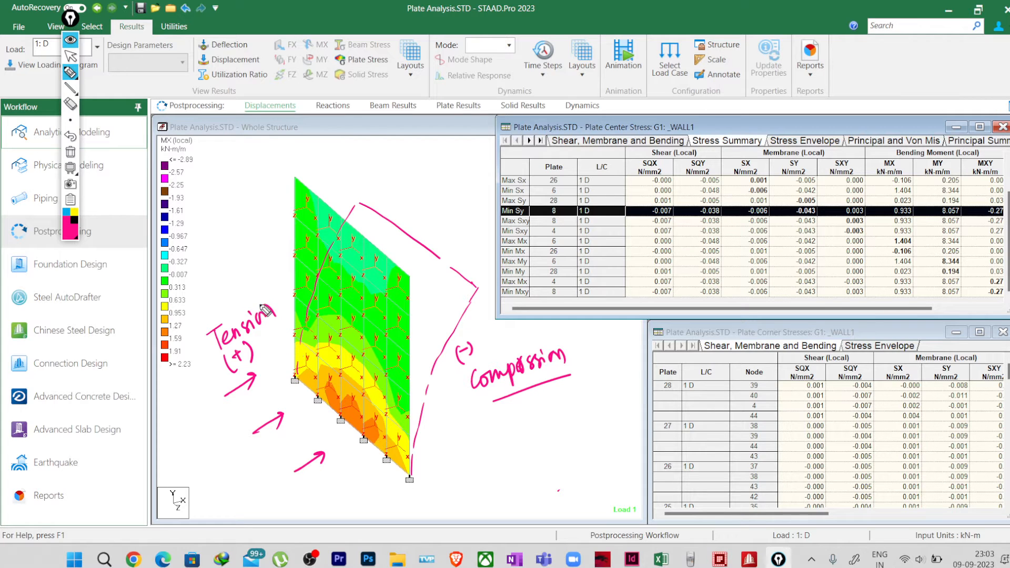
mouse_move(212, 280)
mouse_down()
mouse_move(209, 289)
mouse_move(226, 274)
mouse_move(235, 290)
mouse_up()
drag(228, 277, 242, 275)
drag(211, 304, 242, 275)
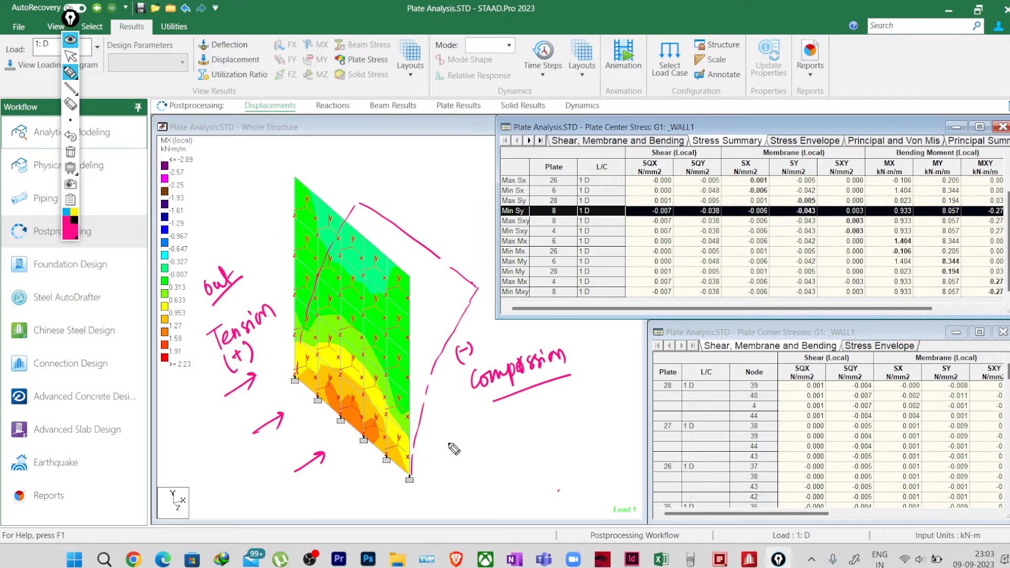
Step: Draw an arrow labelled x beside the wall's base, and sketch a curved plate outline next to it
mouse_move(446, 441)
mouse_down()
mouse_move(491, 478)
mouse_move(509, 459)
mouse_up()
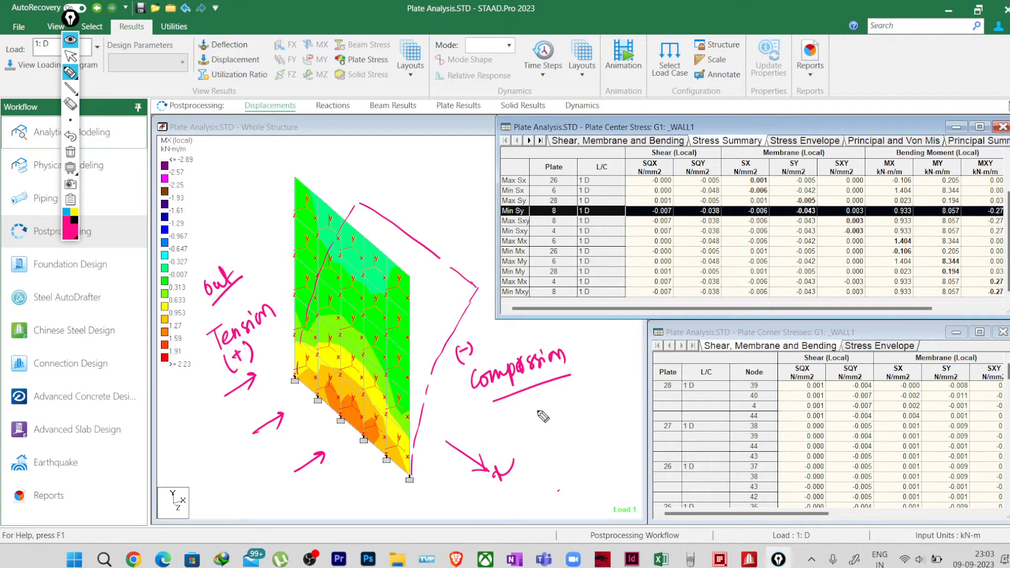
mouse_move(537, 407)
mouse_down()
mouse_move(544, 451)
mouse_move(592, 467)
mouse_up()
drag(537, 409, 522, 471)
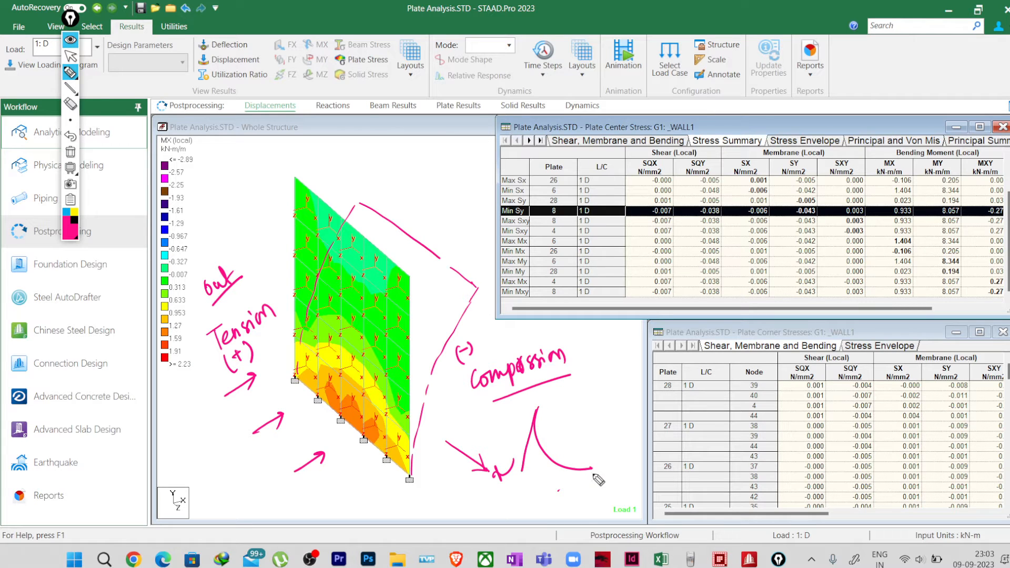
drag(592, 467, 579, 513)
mouse_move(517, 472)
mouse_down()
mouse_move(547, 520)
mouse_move(584, 524)
mouse_move(579, 516)
mouse_up()
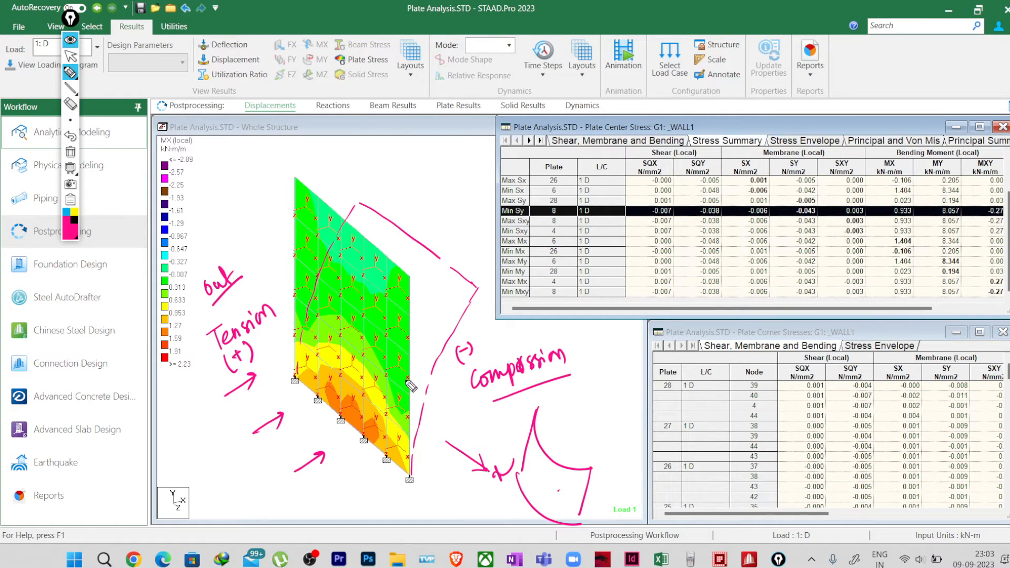
Step: Draw curved bending arrows along the wall's upper edge, leaning away from the loaded side
drag(401, 256, 450, 217)
mouse_move(384, 238)
mouse_down()
mouse_move(422, 203)
mouse_move(393, 188)
mouse_up()
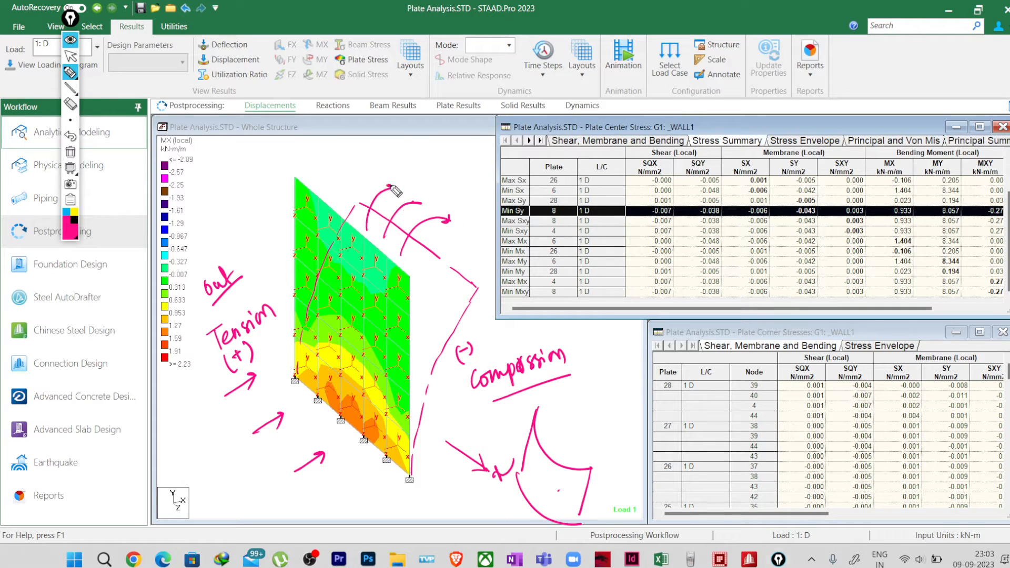
mouse_move(306, 222)
mouse_down()
mouse_move(319, 172)
mouse_move(331, 203)
mouse_move(347, 196)
mouse_up()
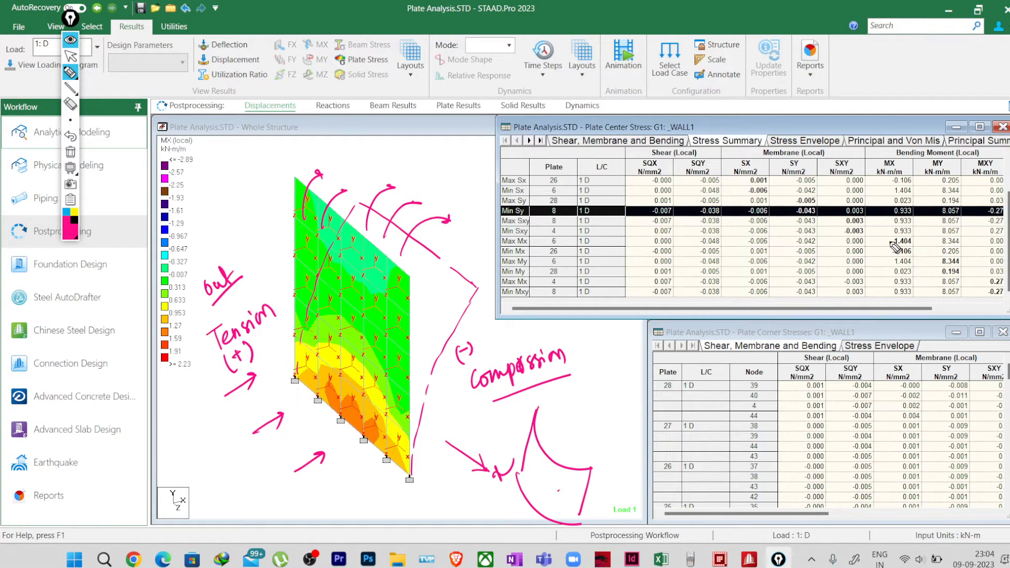
Step: Highlight the plates governing Max Mx and Min Mx from the WALL1 stress summary to compare their locations on the wall
click(70, 56)
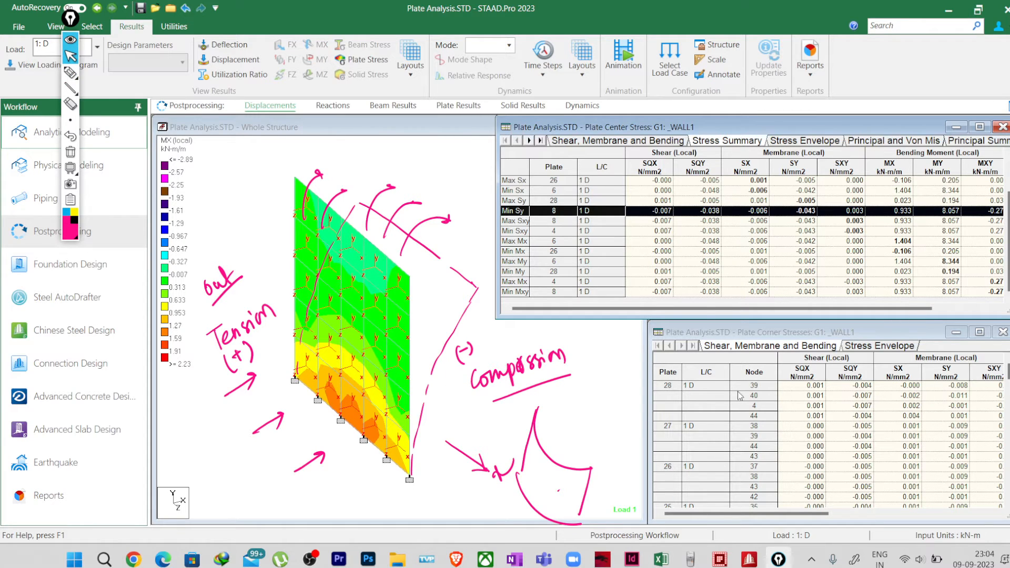
click(902, 243)
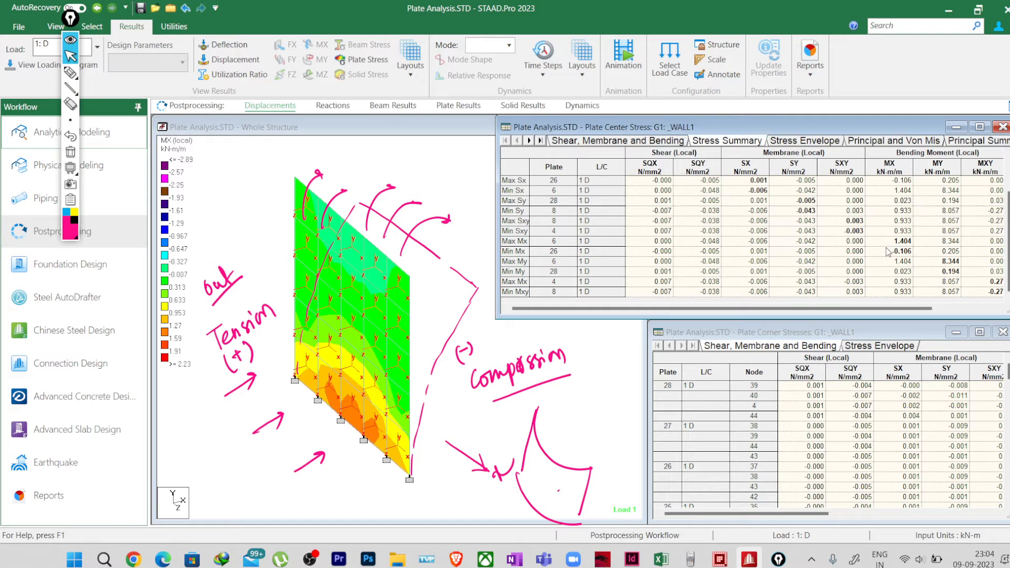
click(577, 363)
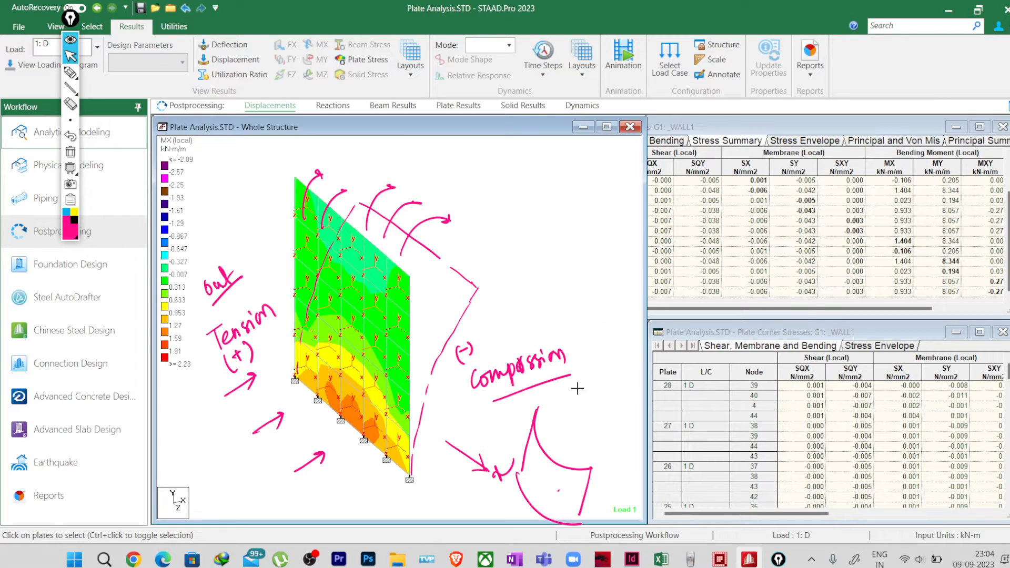
click(897, 249)
click(520, 250)
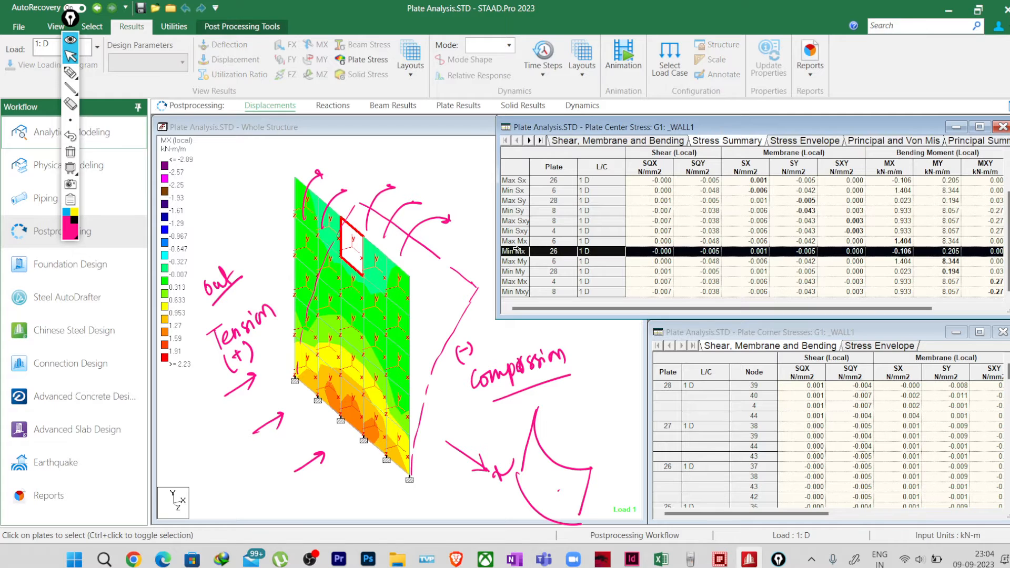
click(513, 241)
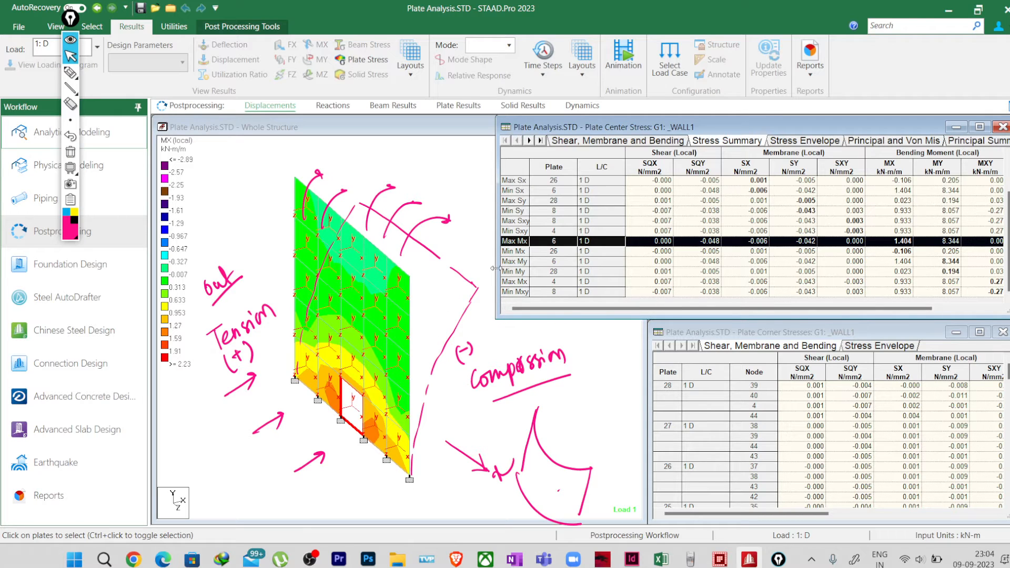
click(515, 251)
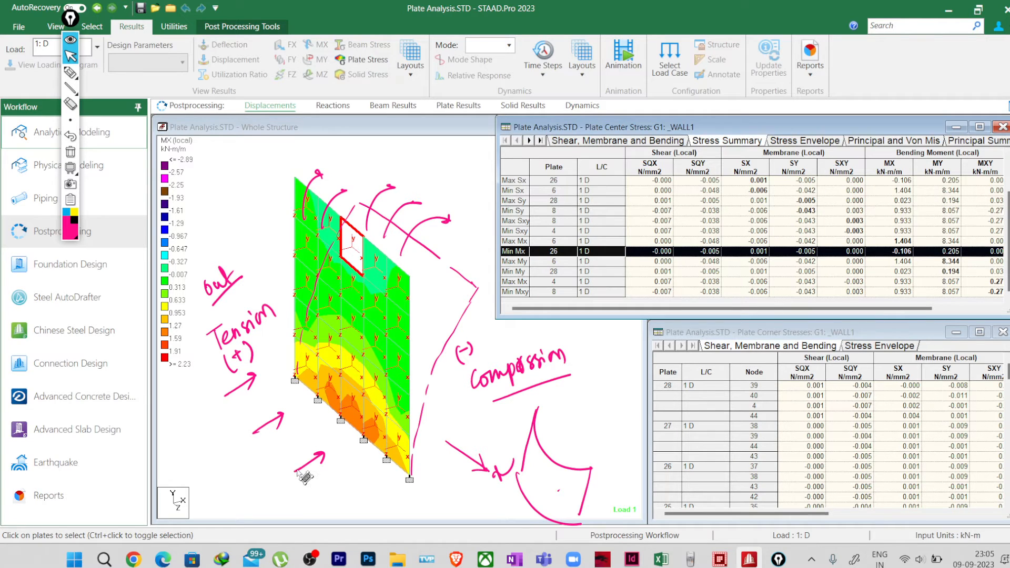
Step: Highlight the plates governing Max My and Min My from the stress summary and show the full bending moment columns
click(951, 265)
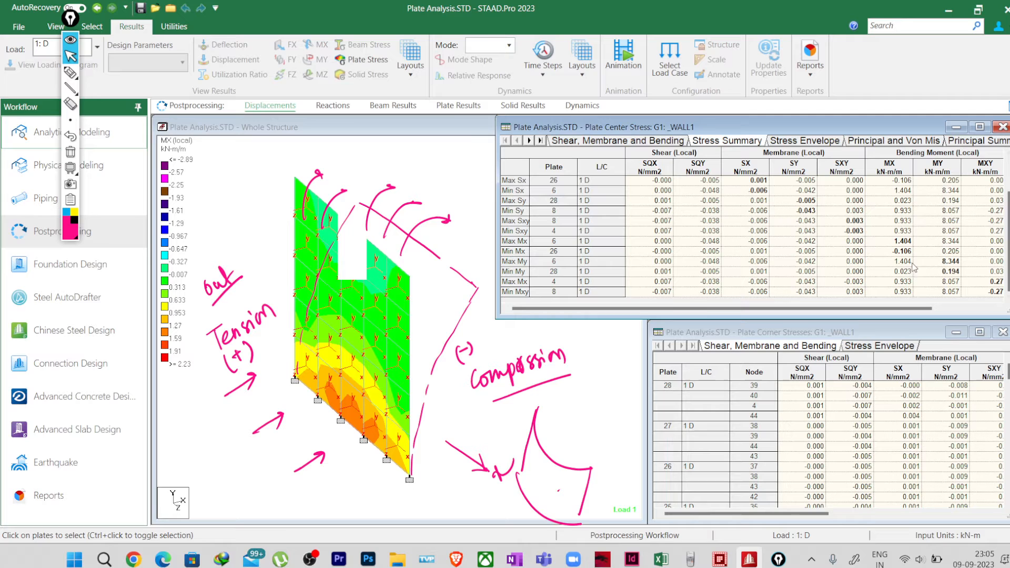
click(519, 261)
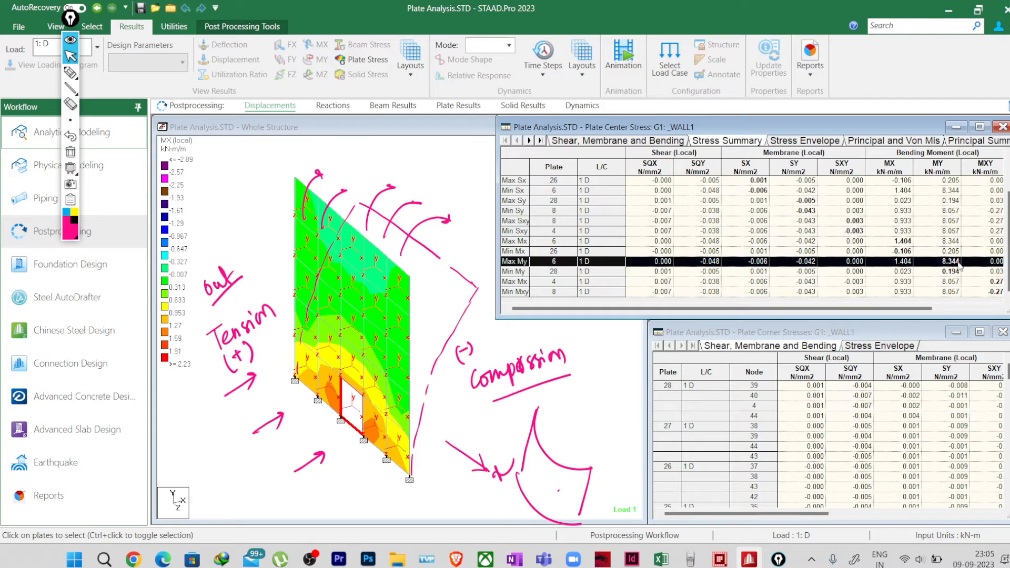
click(935, 271)
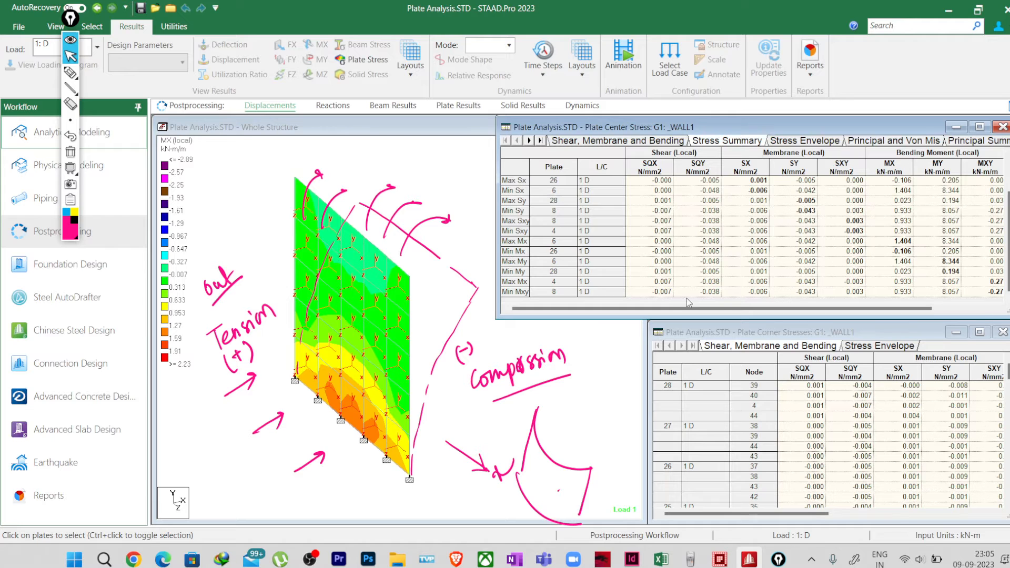
click(509, 272)
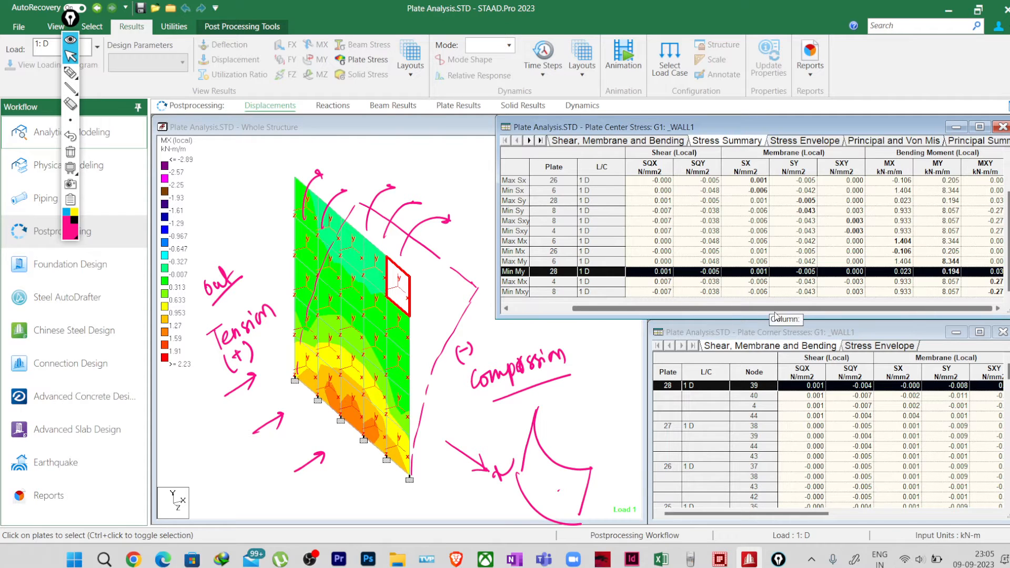
drag(722, 311, 782, 315)
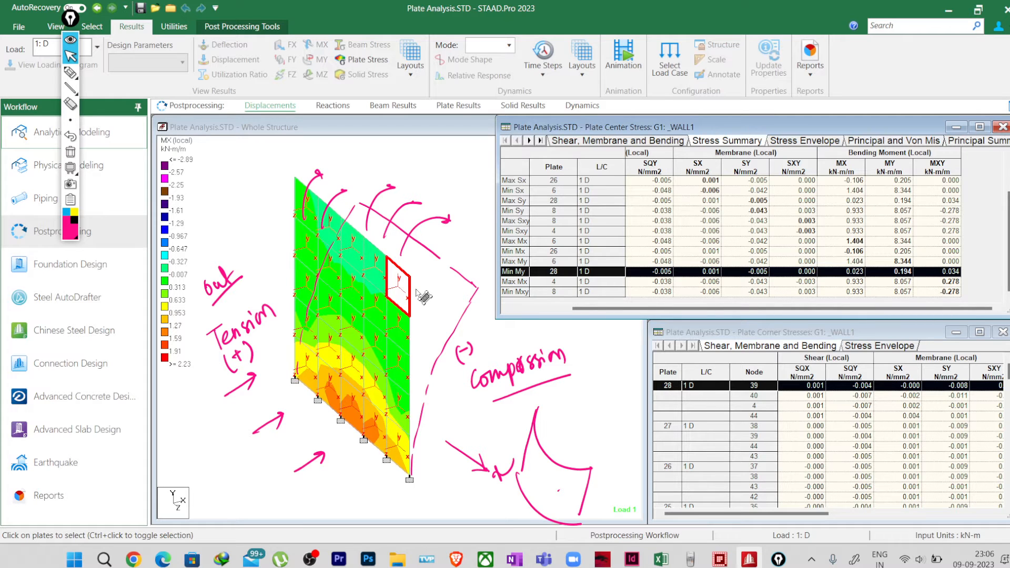
click(71, 72)
mouse_move(598, 445)
mouse_down()
mouse_move(600, 378)
mouse_move(616, 377)
mouse_move(580, 439)
mouse_move(600, 443)
mouse_up()
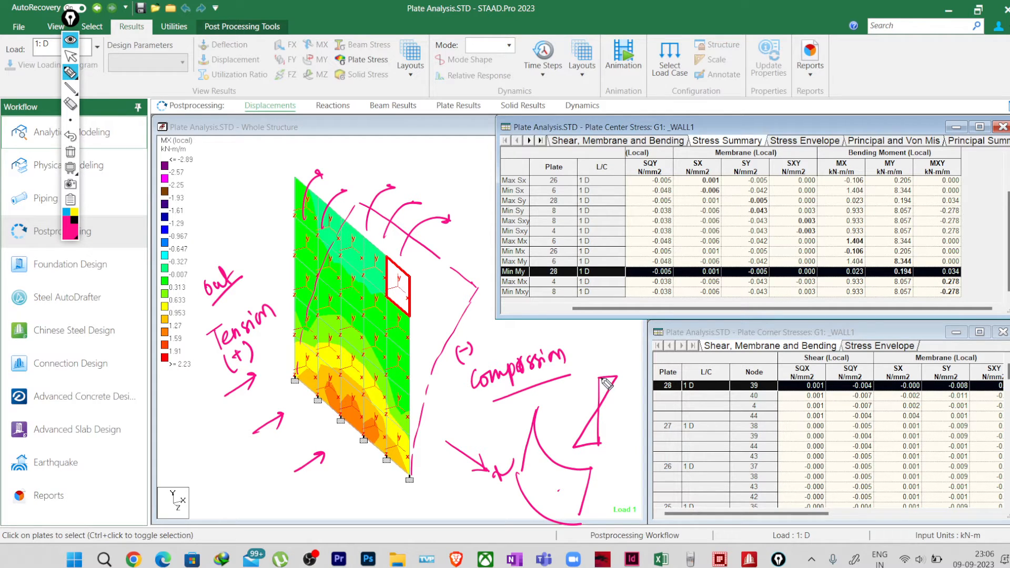
mouse_move(601, 377)
mouse_down()
mouse_move(635, 373)
mouse_move(590, 400)
mouse_up()
key(ctrl+shift+5)
Step: Sketch a fixed-base cantilever wall with a triangular load and its deflected line below the Compression label
key(ctrl+shift+3)
mouse_move(602, 363)
mouse_down()
mouse_move(605, 428)
mouse_move(618, 426)
mouse_up()
drag(603, 430, 603, 440)
drag(615, 431, 609, 441)
mouse_move(603, 363)
mouse_down()
mouse_move(576, 429)
mouse_move(606, 433)
mouse_up()
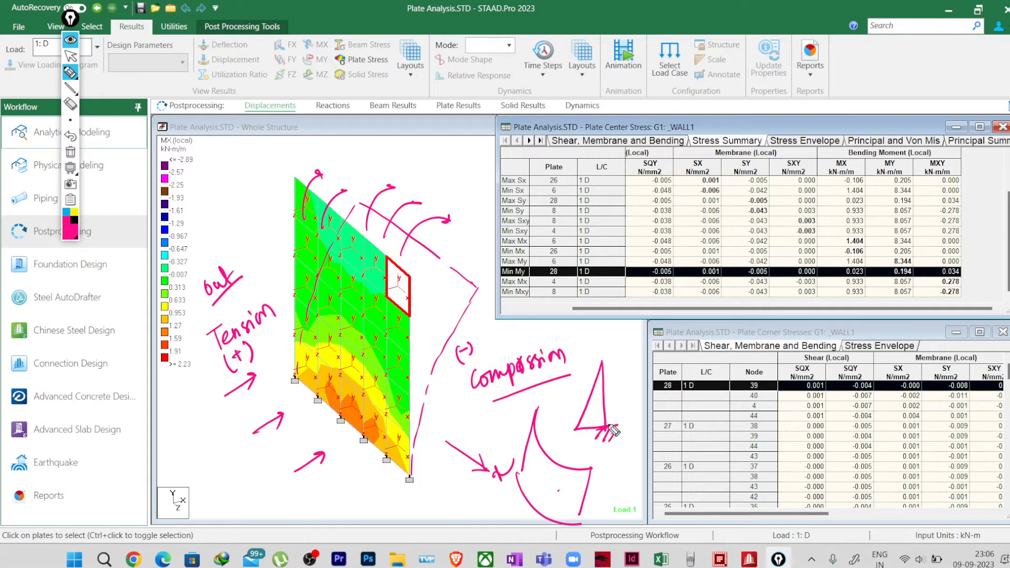
drag(606, 425, 620, 358)
Step: Circle the Max My value 8.344, label it "outerface moment", and circle the MY column heading
mouse_move(915, 259)
mouse_down()
mouse_move(888, 263)
mouse_move(920, 266)
mouse_move(903, 261)
mouse_up()
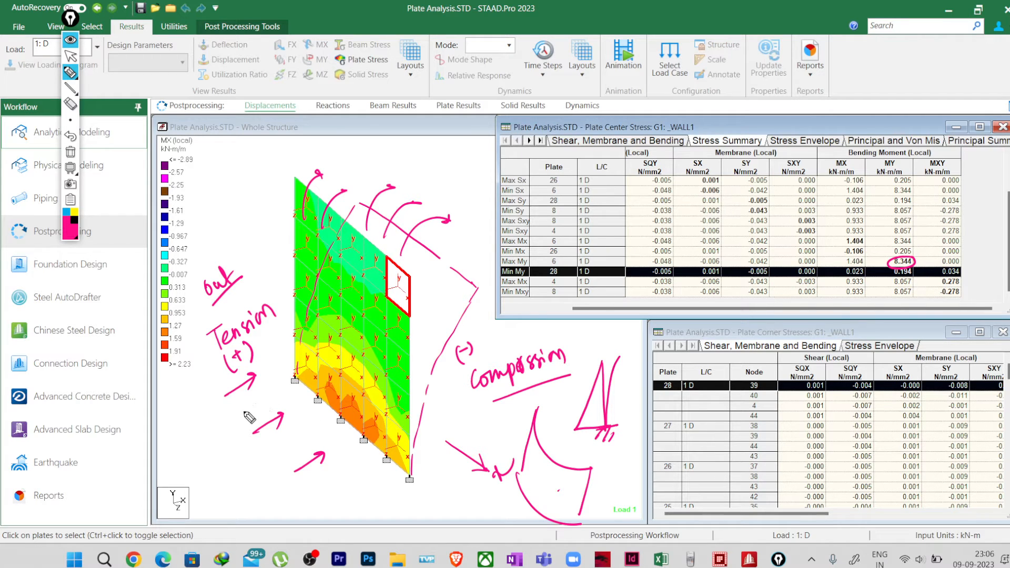
mouse_move(917, 262)
mouse_down()
mouse_move(1008, 228)
mouse_move(963, 262)
mouse_move(996, 256)
mouse_up()
mouse_move(907, 165)
mouse_down()
mouse_move(869, 182)
mouse_move(894, 152)
mouse_up()
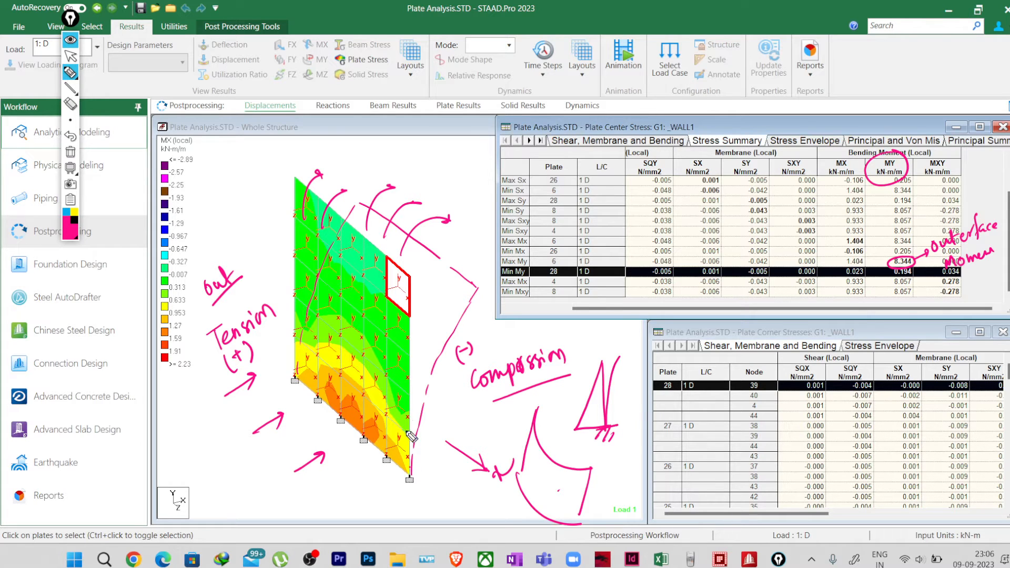
Step: Draw curved bending arrows beside the wall's vertical edge and several curved lines across its lower half
mouse_move(427, 318)
mouse_down()
mouse_move(432, 291)
mouse_move(465, 252)
mouse_move(452, 305)
mouse_move(480, 266)
mouse_up()
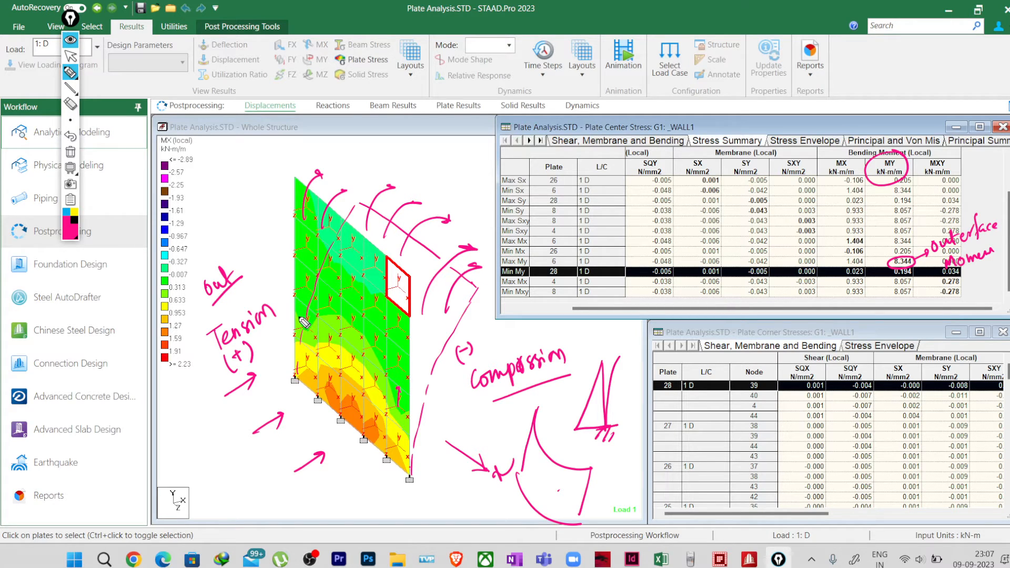
mouse_move(302, 320)
mouse_down()
mouse_move(361, 353)
mouse_move(400, 396)
mouse_up()
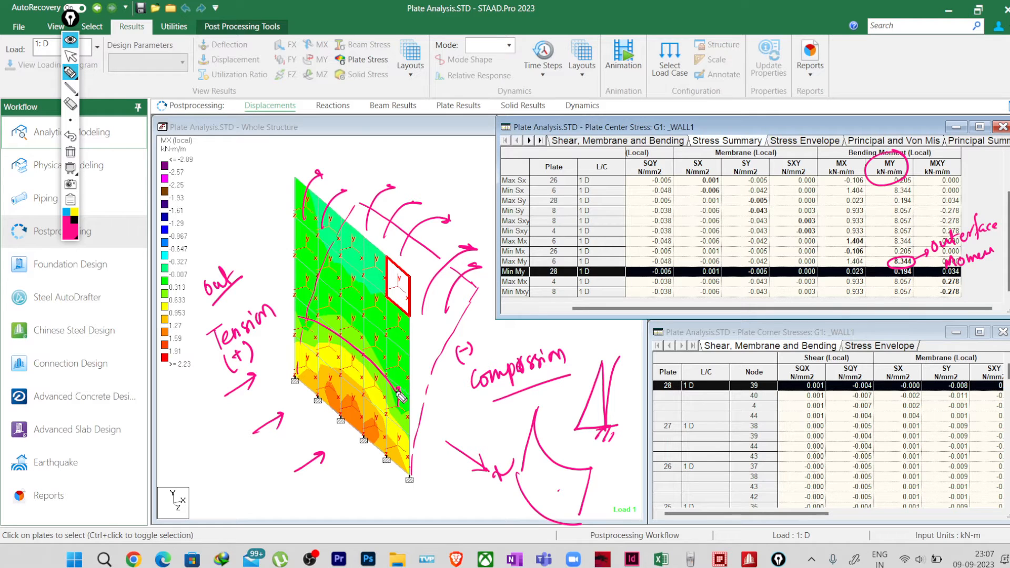
drag(301, 312, 368, 377)
mouse_move(304, 320)
mouse_down()
mouse_move(370, 360)
mouse_move(414, 411)
mouse_up()
mouse_move(306, 315)
mouse_down()
mouse_move(363, 352)
mouse_move(401, 401)
mouse_up()
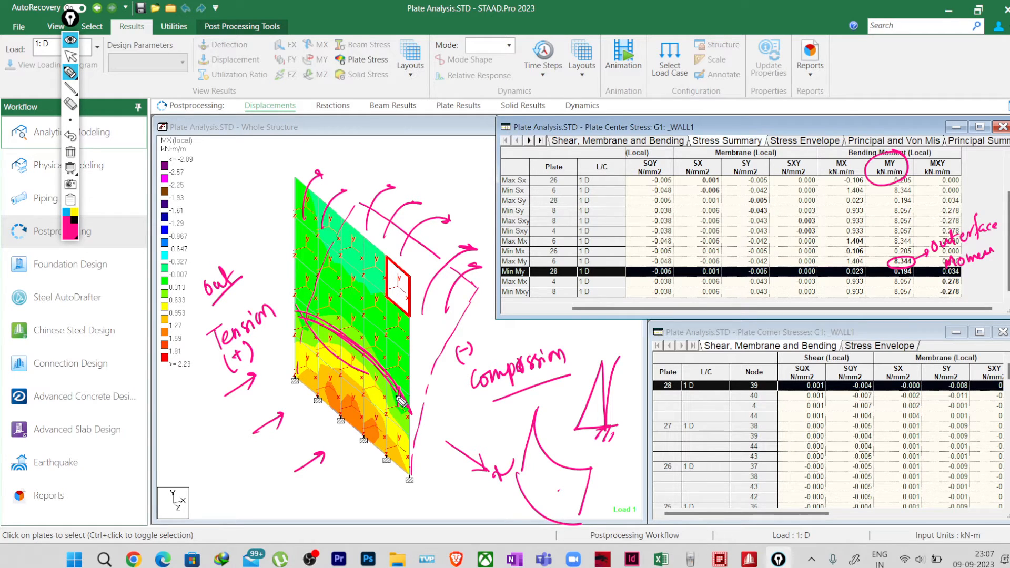
Step: Circle the Max Mx value 1.404 in the MX column of the stress summary
mouse_move(863, 236)
mouse_down()
mouse_move(842, 241)
mouse_move(872, 248)
mouse_up()
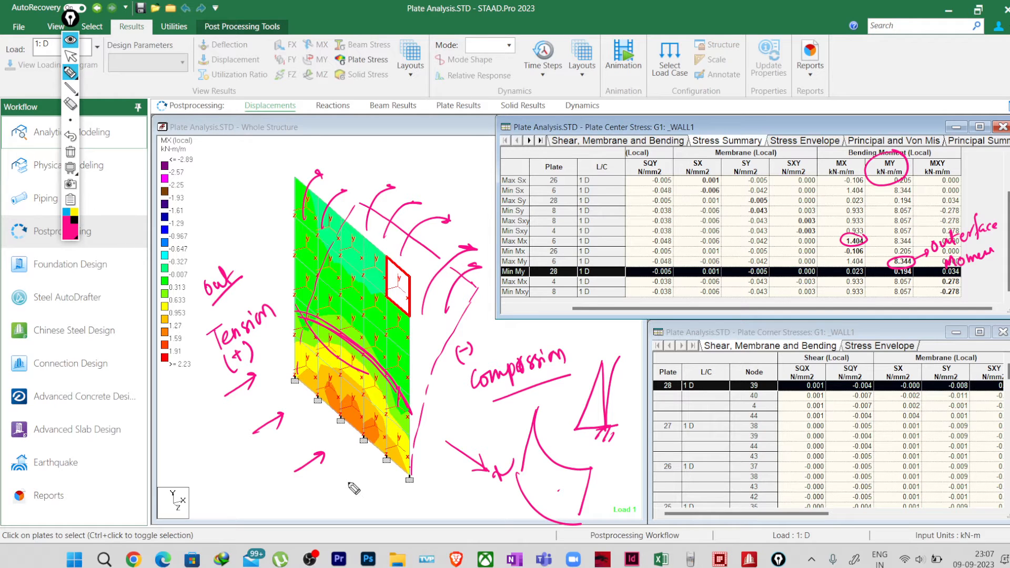
Step: Circle the Min Mx value -0.106 in the MX column of the stress summary
mouse_move(865, 244)
mouse_down()
mouse_move(897, 228)
mouse_move(840, 252)
mouse_move(875, 255)
mouse_up()
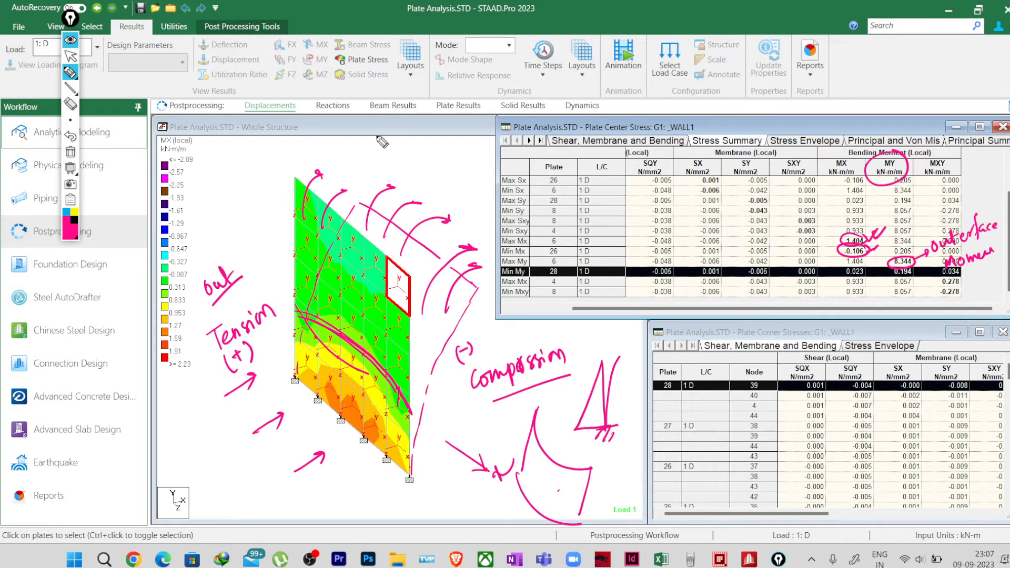
click(71, 56)
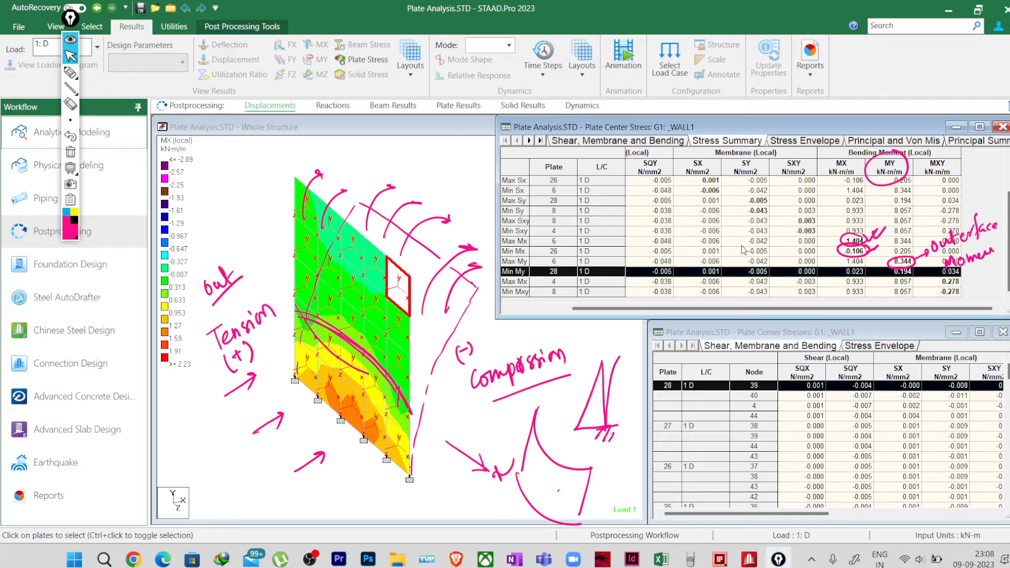
Step: Display the wall's deflected shape with the node displacements table and clear all the drawn annotations
click(459, 209)
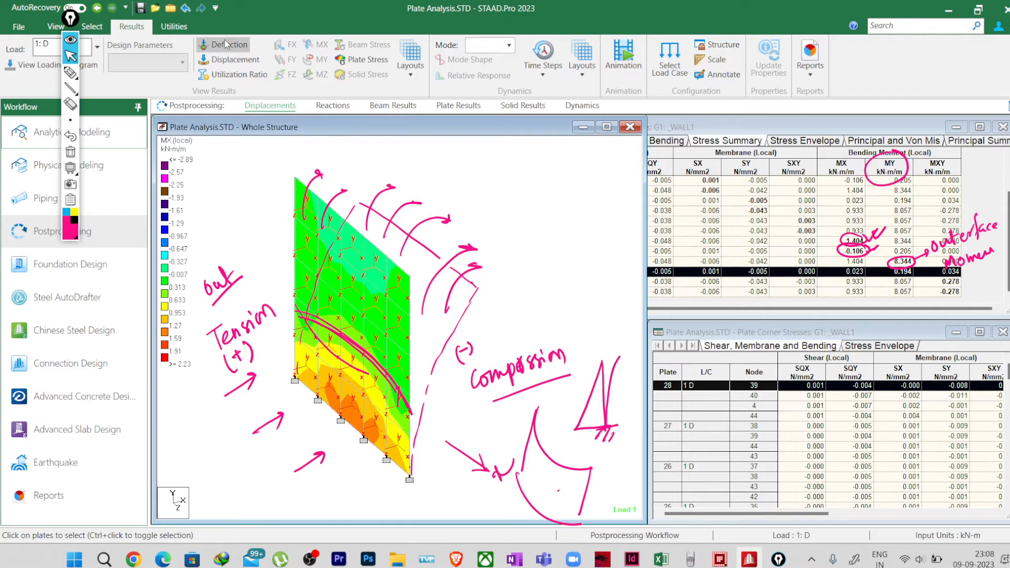
click(230, 60)
click(235, 46)
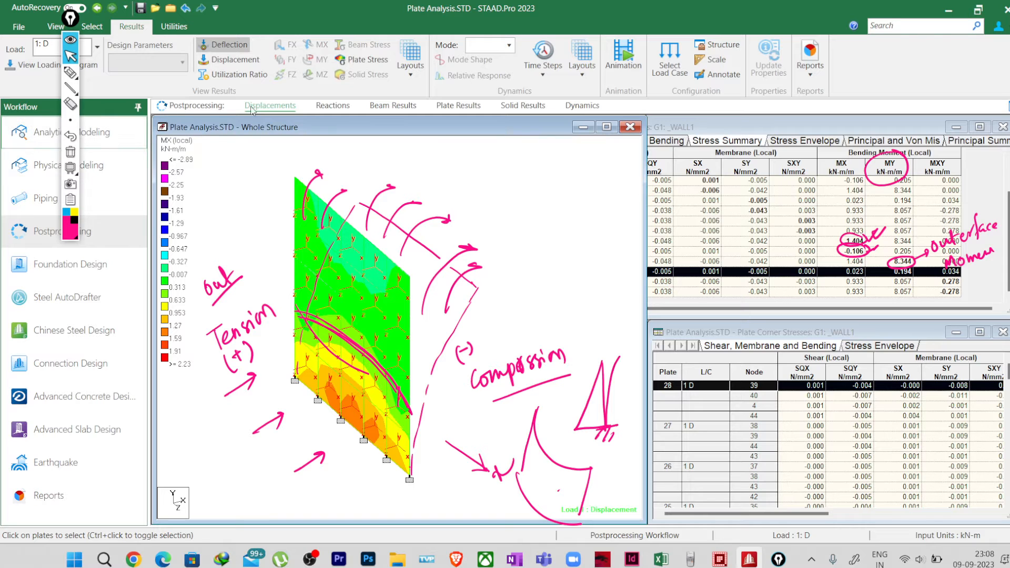
click(329, 109)
click(283, 109)
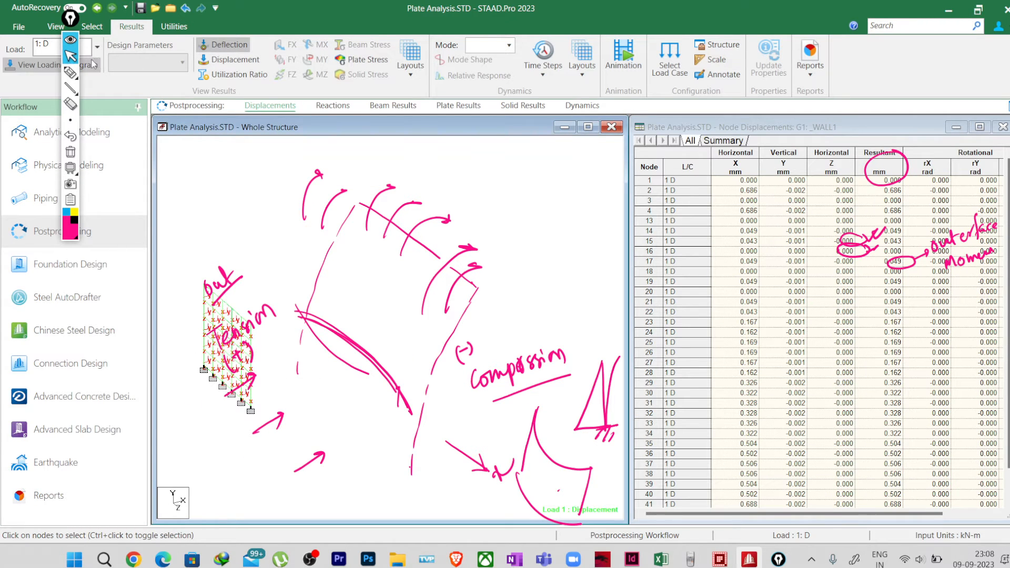
click(70, 151)
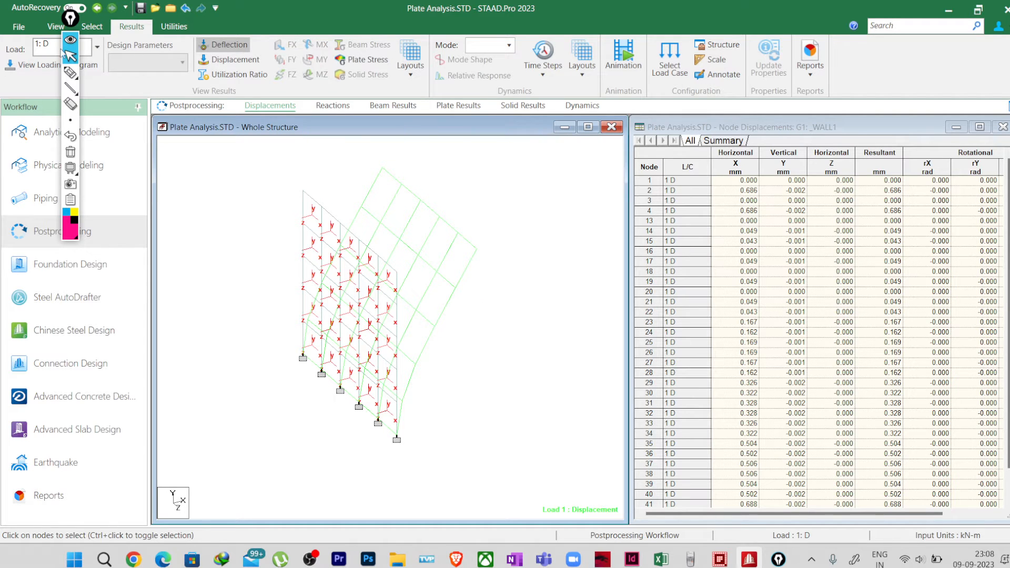
Step: Examine the wall's deflected shape in a side elevation and return to the isometric view
click(57, 26)
click(275, 60)
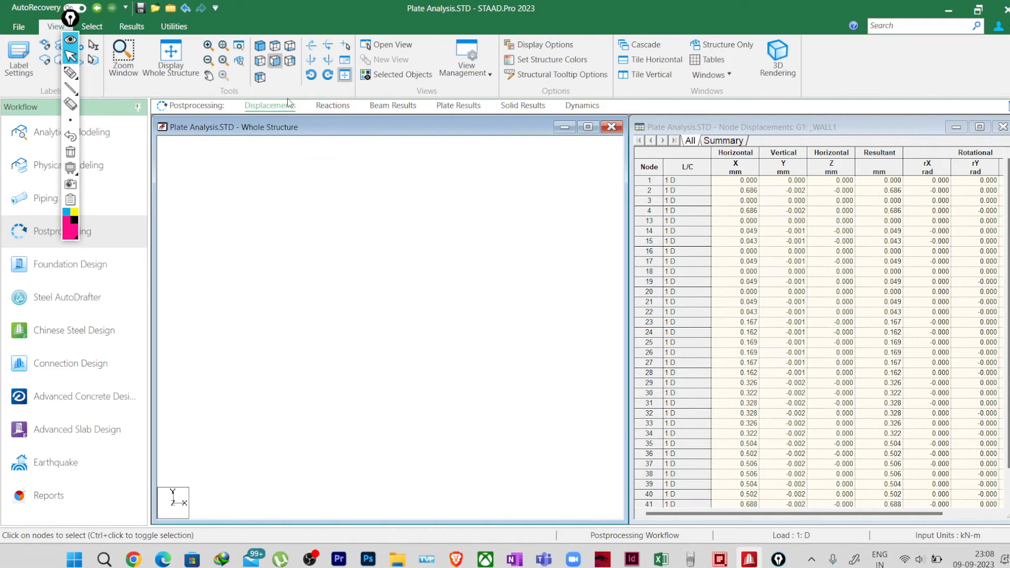
middle_drag(338, 349, 354, 360)
scroll(337, 299, up, 3)
middle_drag(337, 300, 385, 359)
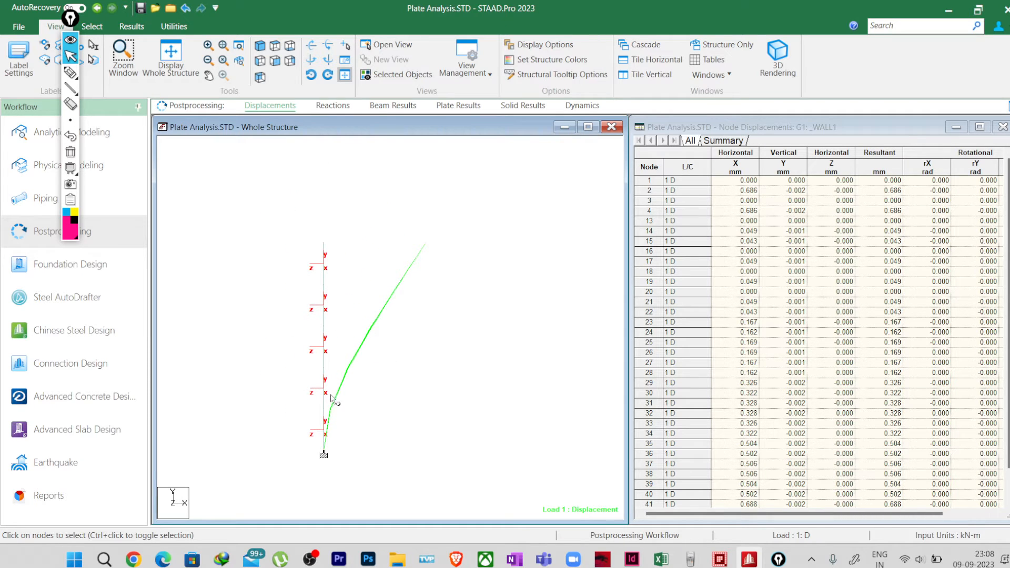
mouse_move(370, 363)
middle_down()
mouse_move(379, 357)
mouse_move(363, 353)
middle_up()
scroll(365, 356, up, 1)
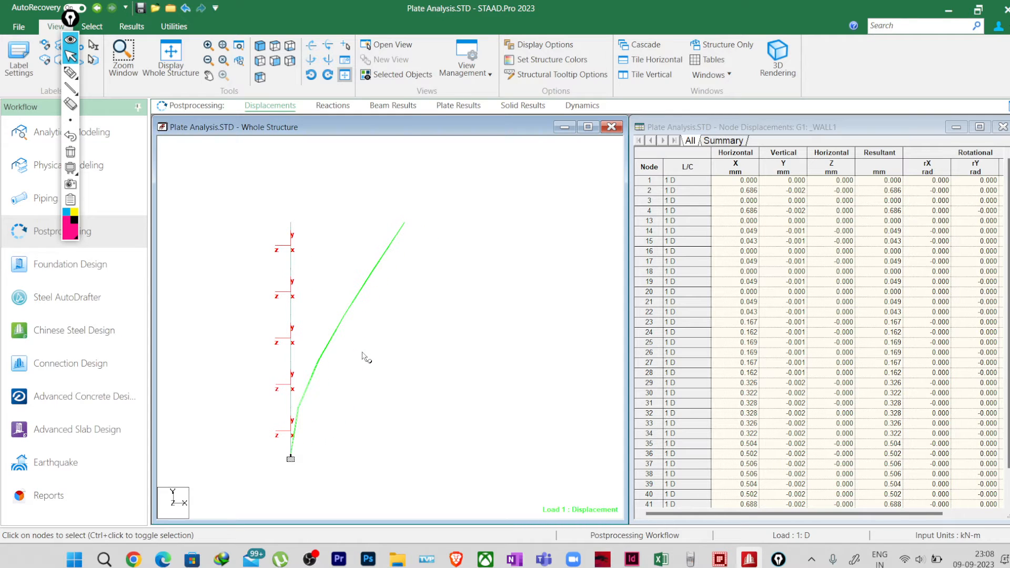
click(260, 45)
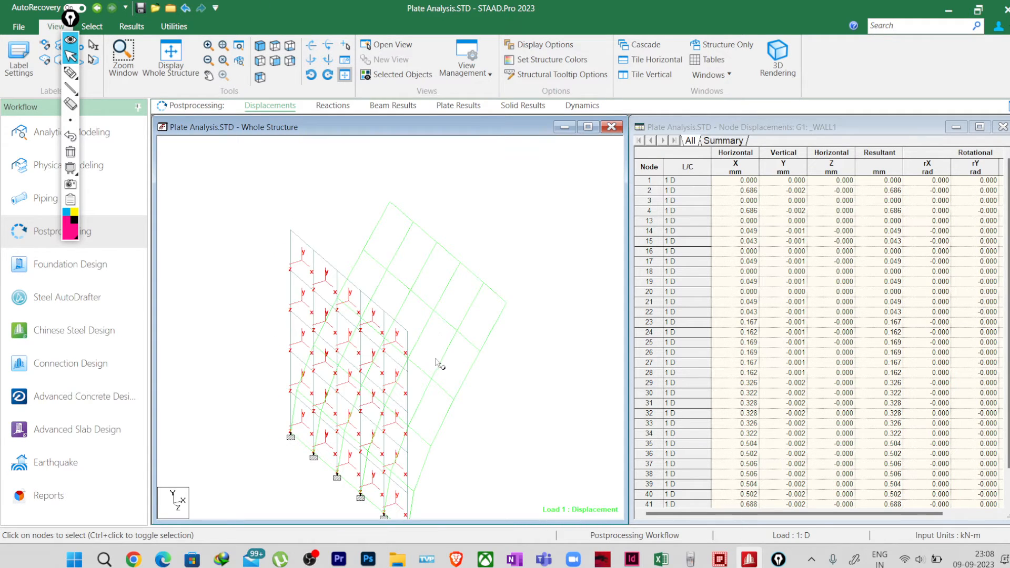
Step: Draw a curved line across the wall's lower half with an arrow leading to the label "(+) 1.40"
click(71, 73)
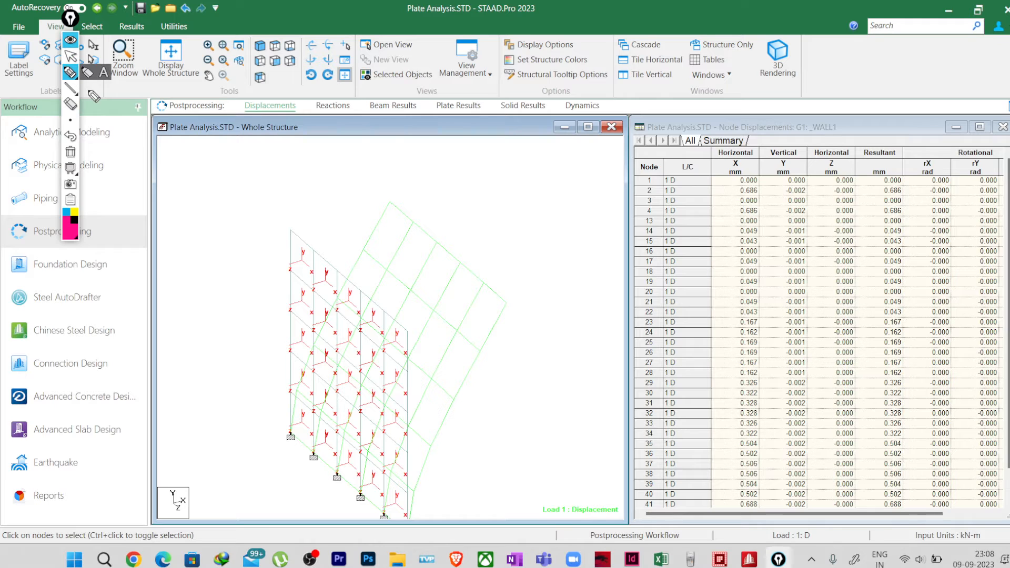
mouse_move(293, 351)
mouse_down()
mouse_move(363, 401)
mouse_move(405, 450)
mouse_up()
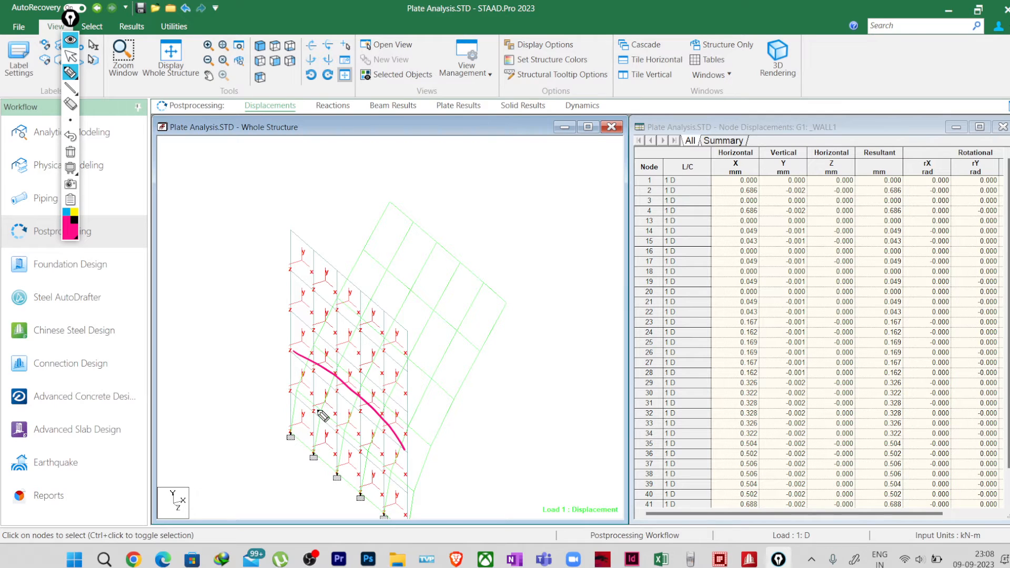
mouse_move(299, 354)
mouse_down()
mouse_move(267, 383)
mouse_move(274, 391)
mouse_up()
mouse_move(228, 417)
mouse_down()
mouse_move(234, 426)
mouse_move(241, 411)
mouse_move(252, 413)
mouse_move(258, 393)
mouse_up()
click(238, 416)
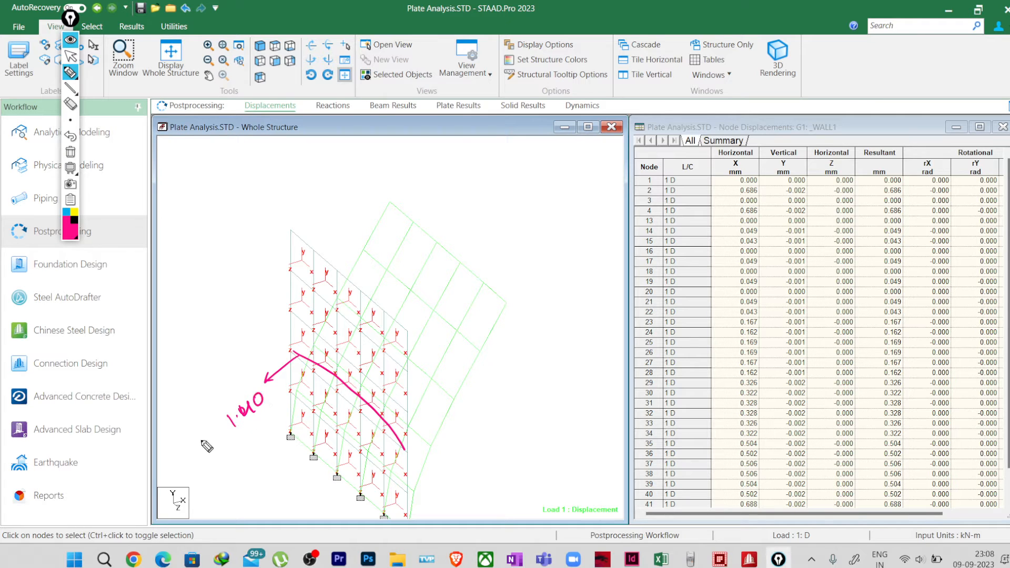
mouse_move(207, 446)
mouse_down()
mouse_move(213, 457)
mouse_move(219, 445)
mouse_up()
Step: Draw a second curve above the first with an arrow to "(-)" and "Ten" labels, and add a short note under the 1.40 label
mouse_move(298, 337)
mouse_down()
mouse_move(419, 419)
mouse_move(472, 391)
mouse_up()
click(484, 376)
click(491, 373)
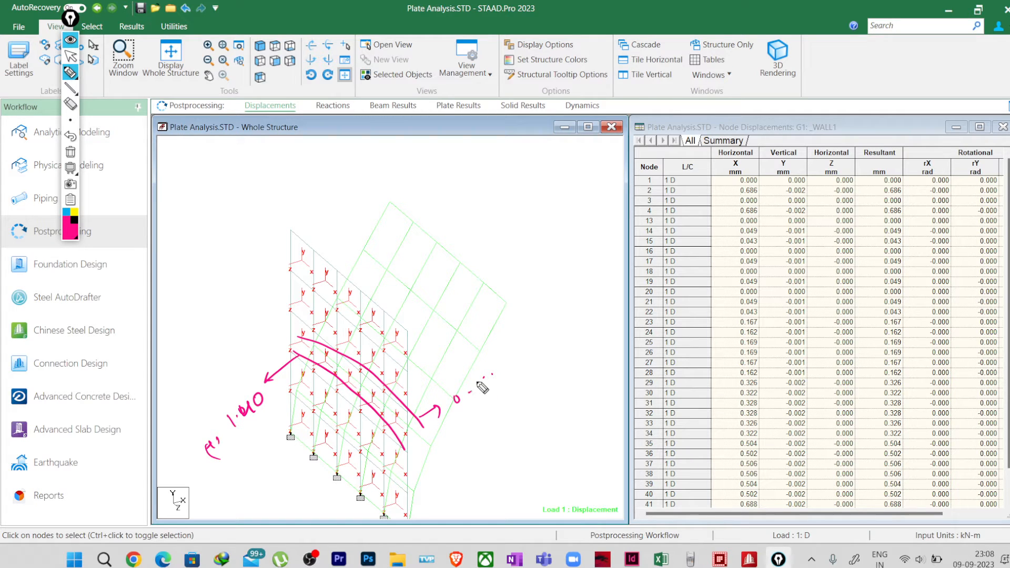
click(480, 379)
drag(504, 362, 503, 379)
mouse_move(508, 369)
mouse_down()
mouse_move(518, 369)
mouse_move(498, 414)
mouse_move(520, 386)
mouse_up()
mouse_move(511, 388)
mouse_down()
mouse_move(510, 409)
mouse_move(544, 379)
mouse_up()
drag(236, 463, 248, 452)
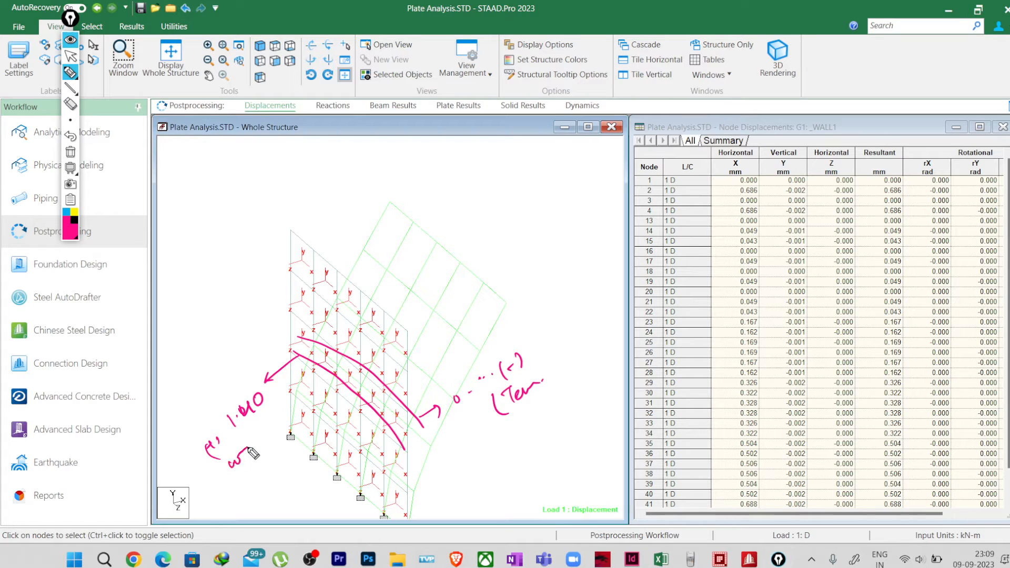
click(251, 462)
Step: Hide the annotations and display the whole structure in the Analytical Modeling workflow
click(71, 40)
click(68, 139)
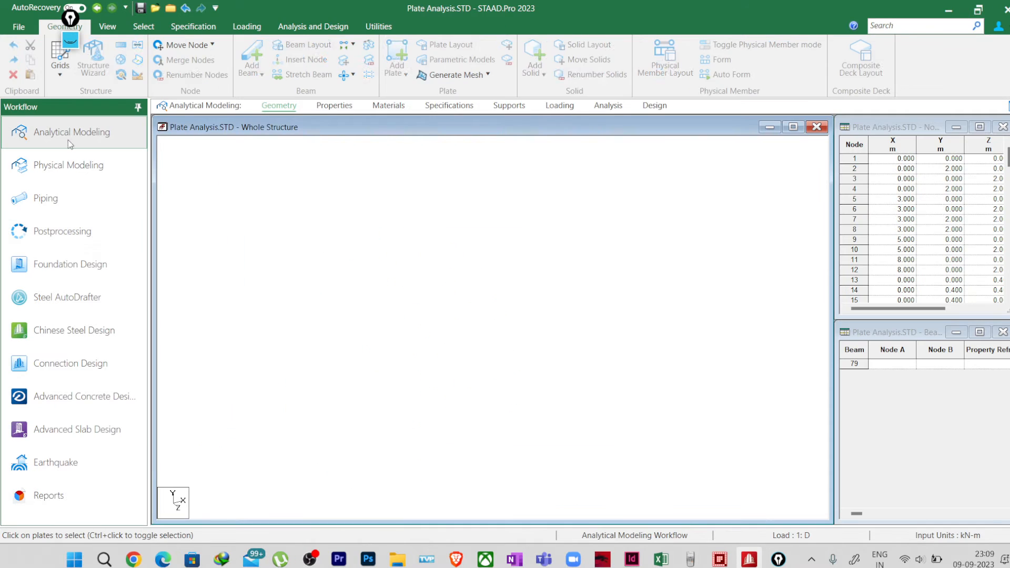
click(110, 26)
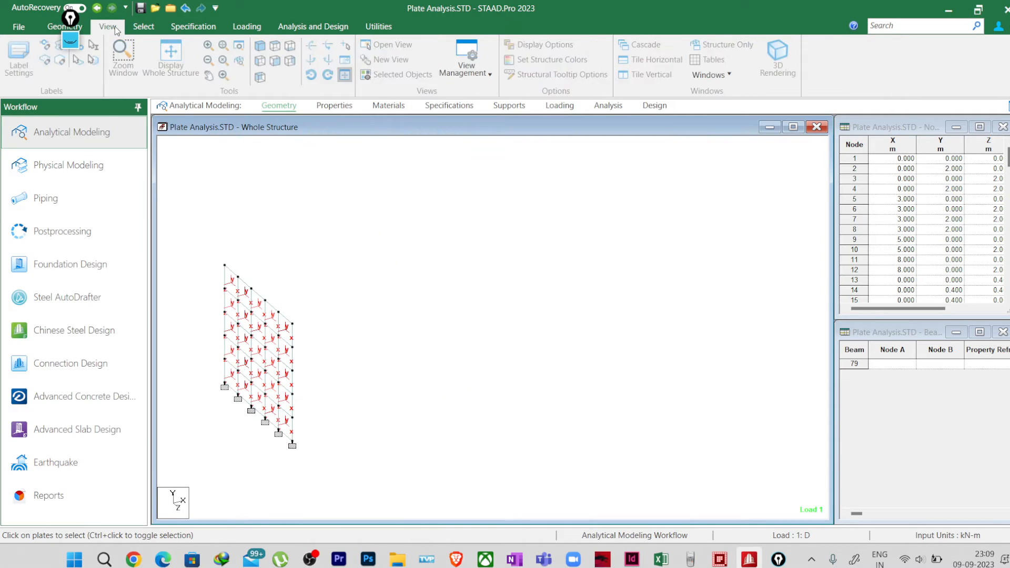
click(190, 71)
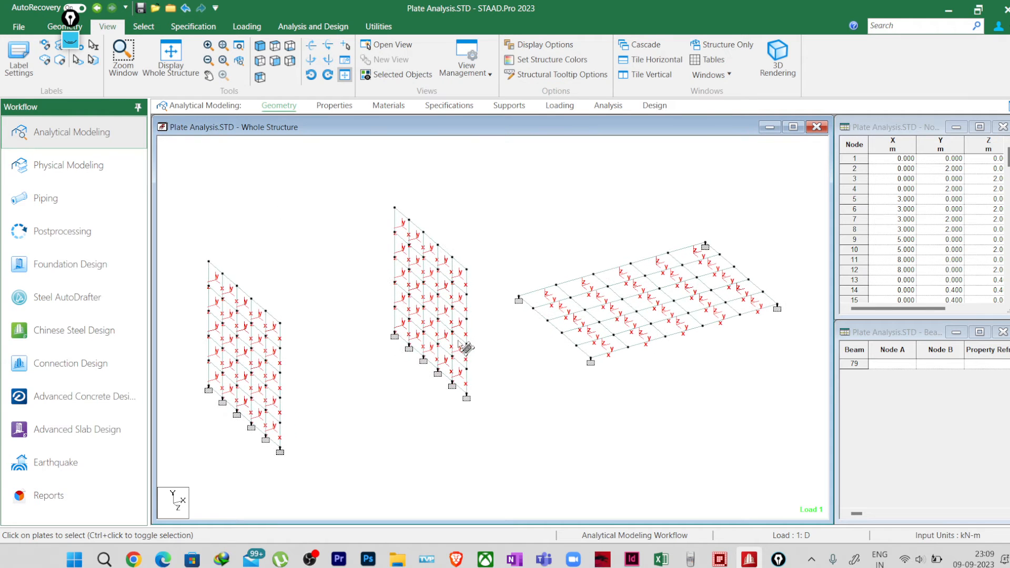
Step: Assign Support 2 to the nodes along both vertical edges of the middle wall
click(509, 106)
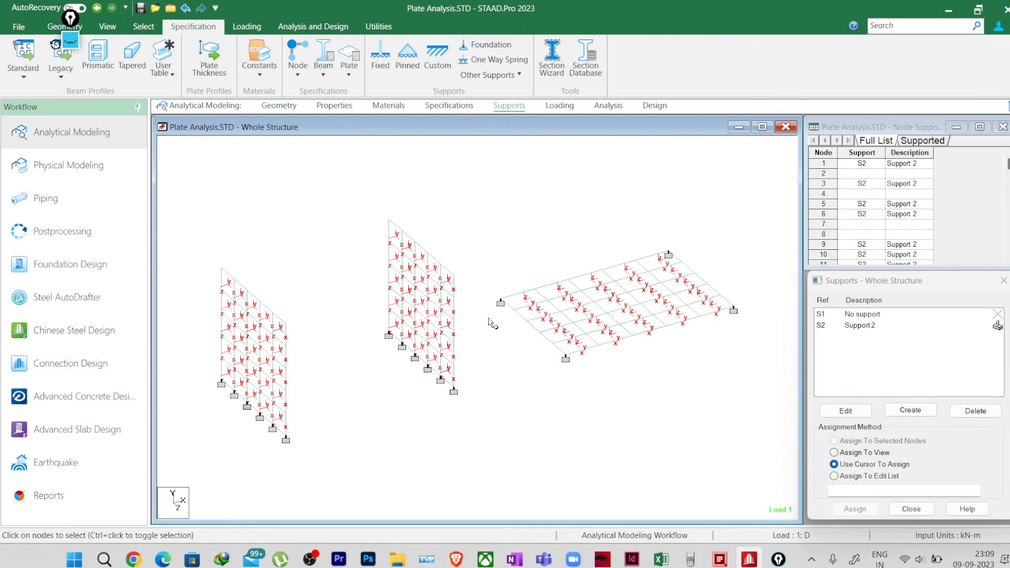
drag(449, 258, 476, 458)
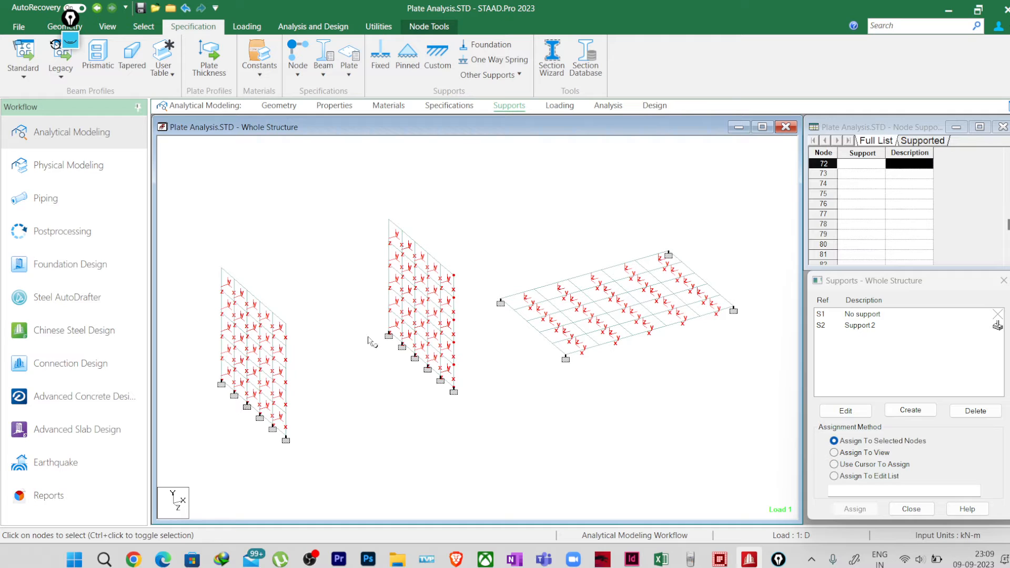
click(860, 325)
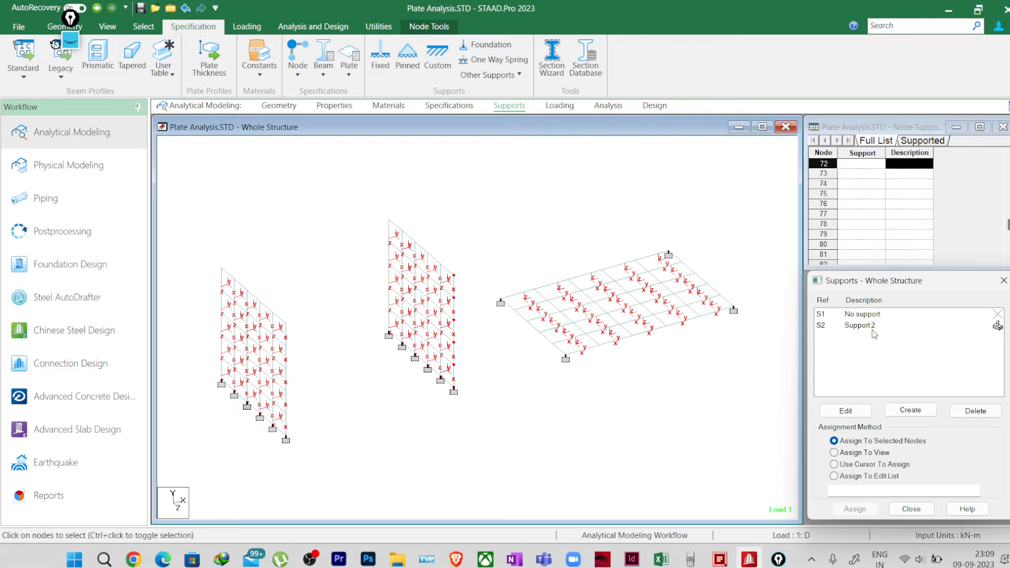
drag(456, 265, 485, 447)
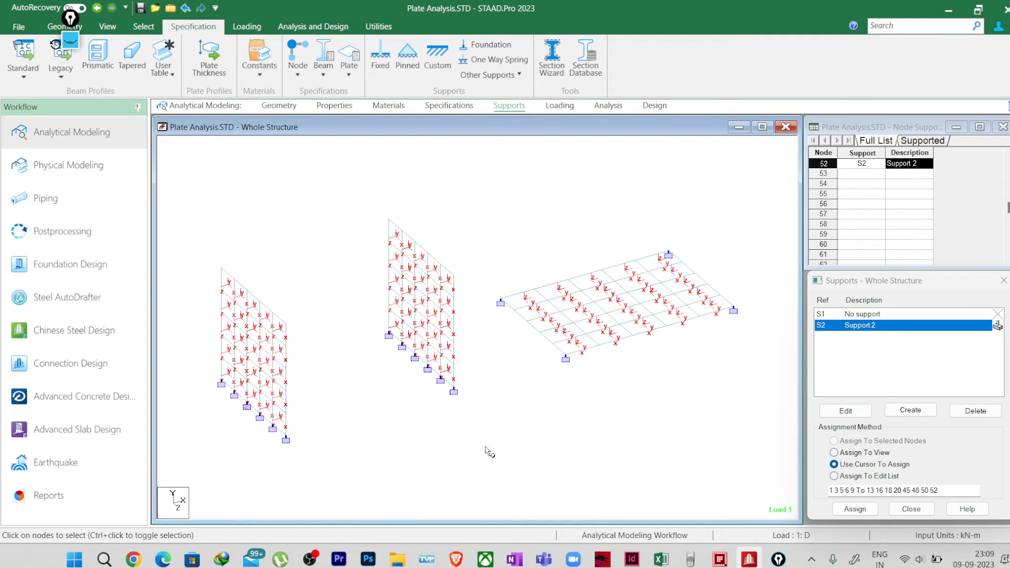
drag(456, 265, 473, 458)
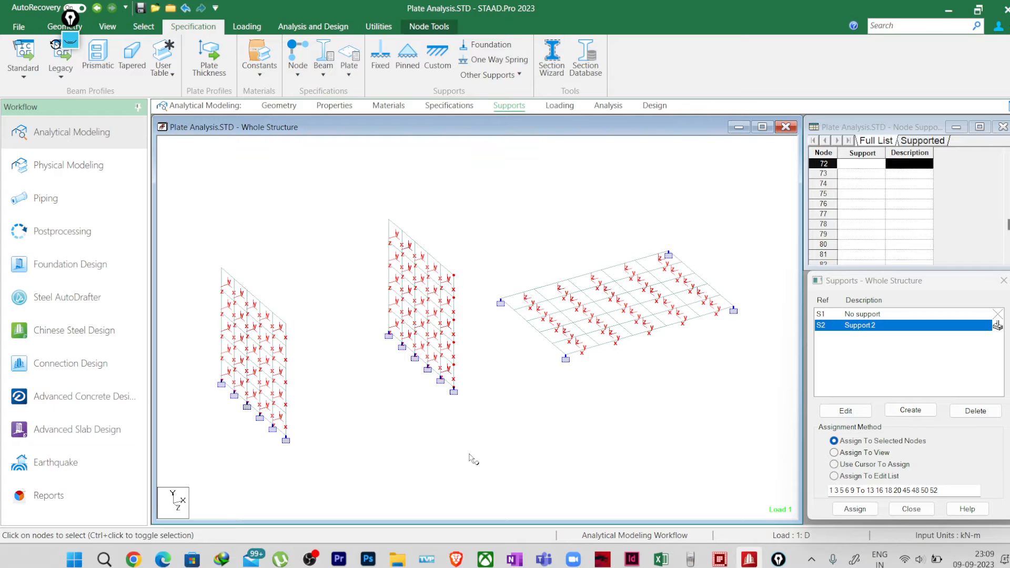
drag(372, 206, 392, 392)
click(855, 510)
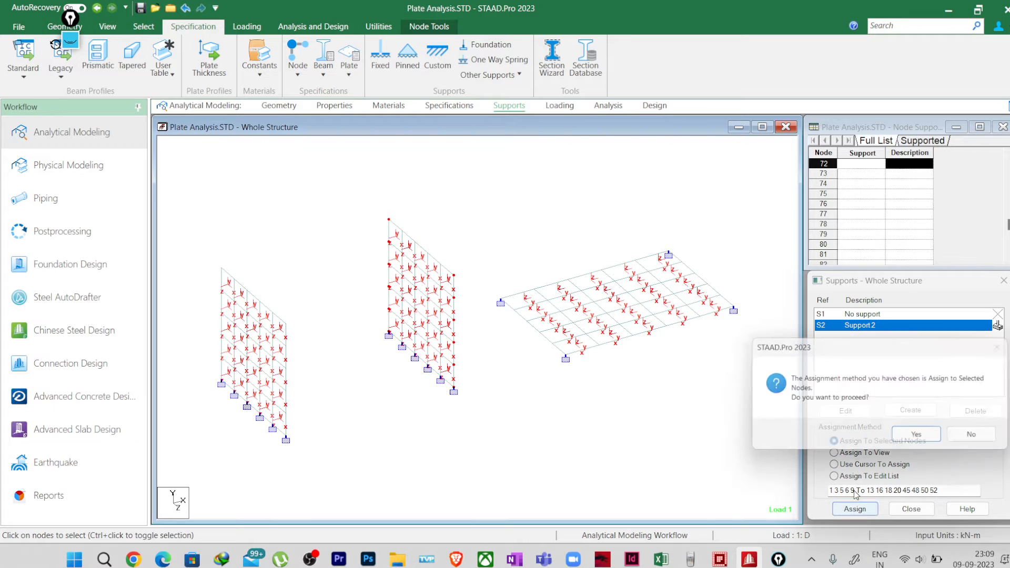
click(915, 440)
click(925, 437)
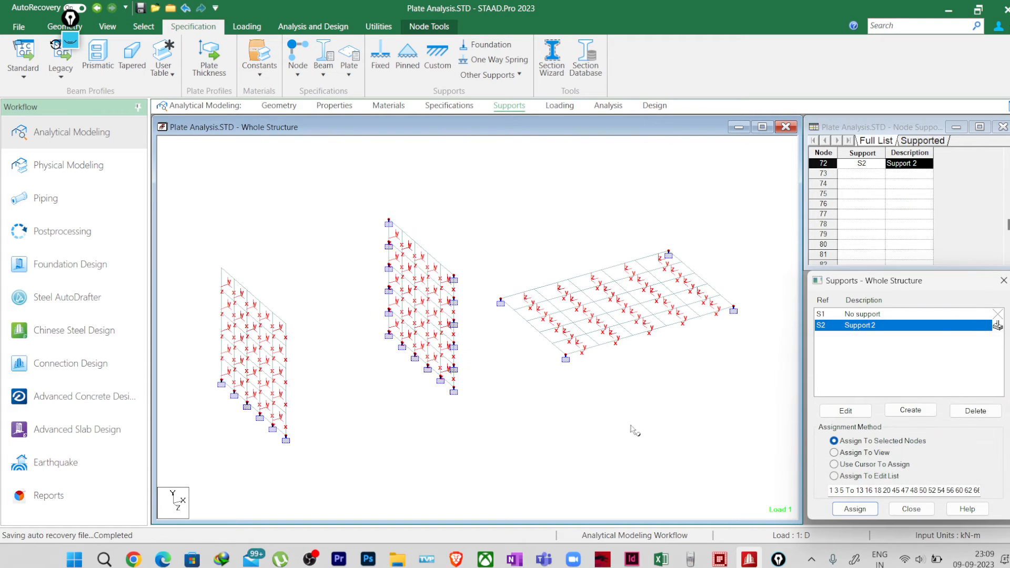
Step: Save the modified structure, run the analysis, and go to post-processing with load case 1 D
click(313, 26)
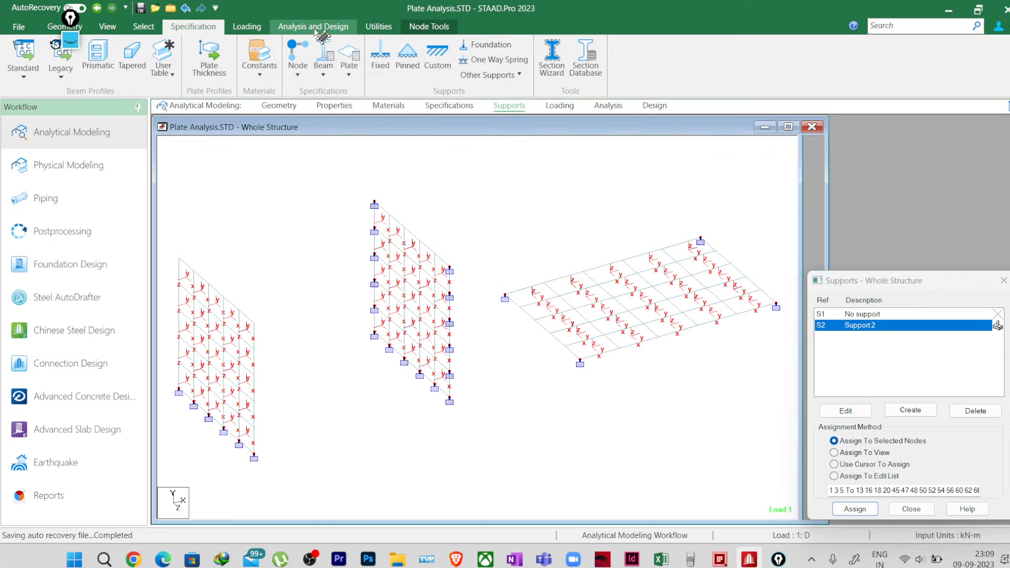
click(216, 58)
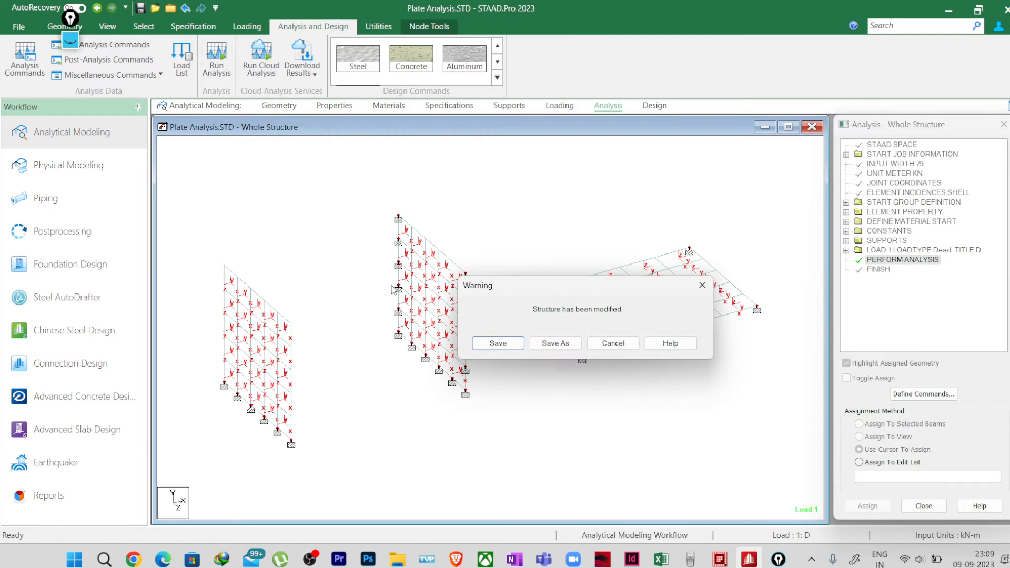
click(508, 345)
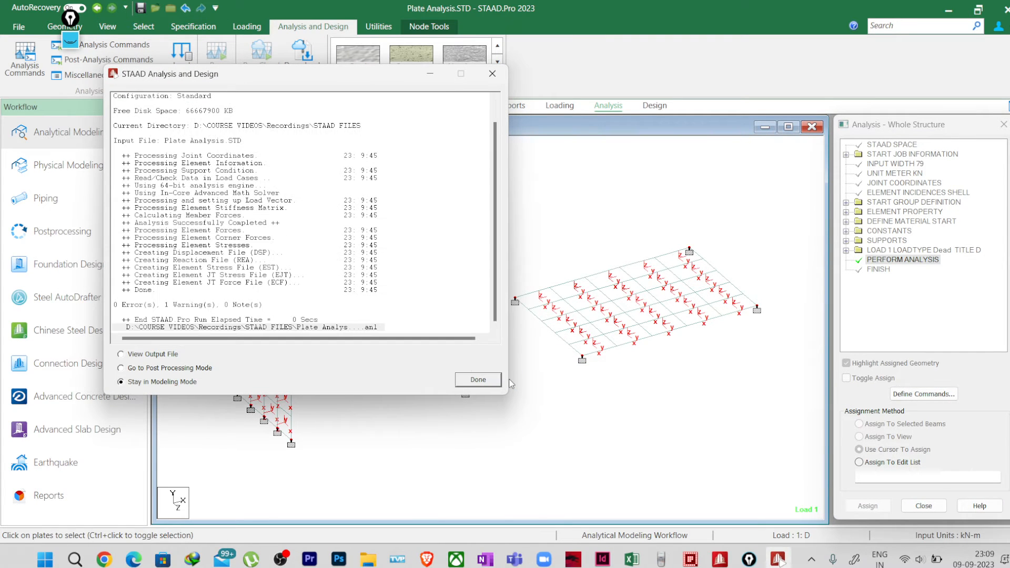
click(151, 369)
click(476, 380)
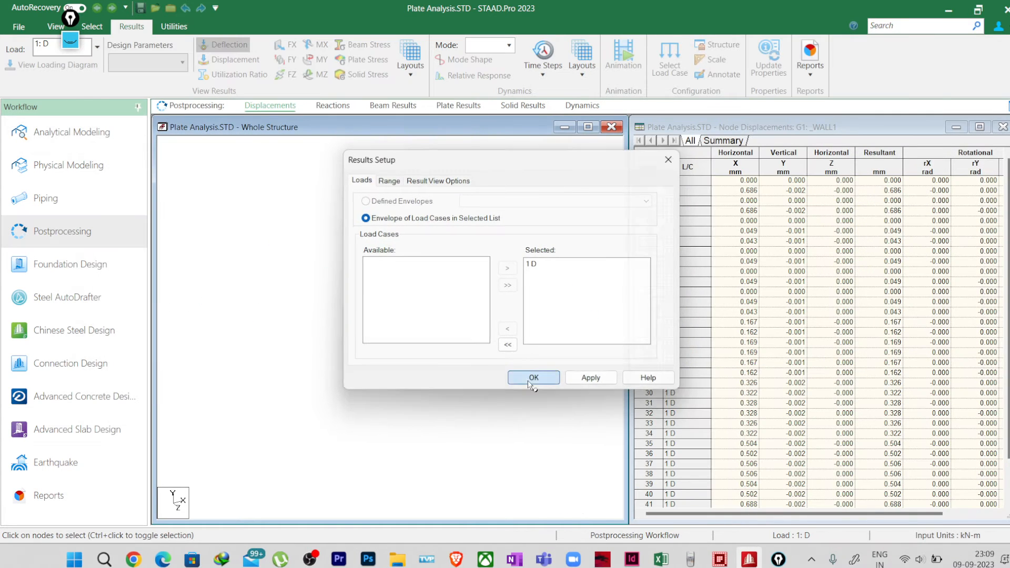
click(528, 381)
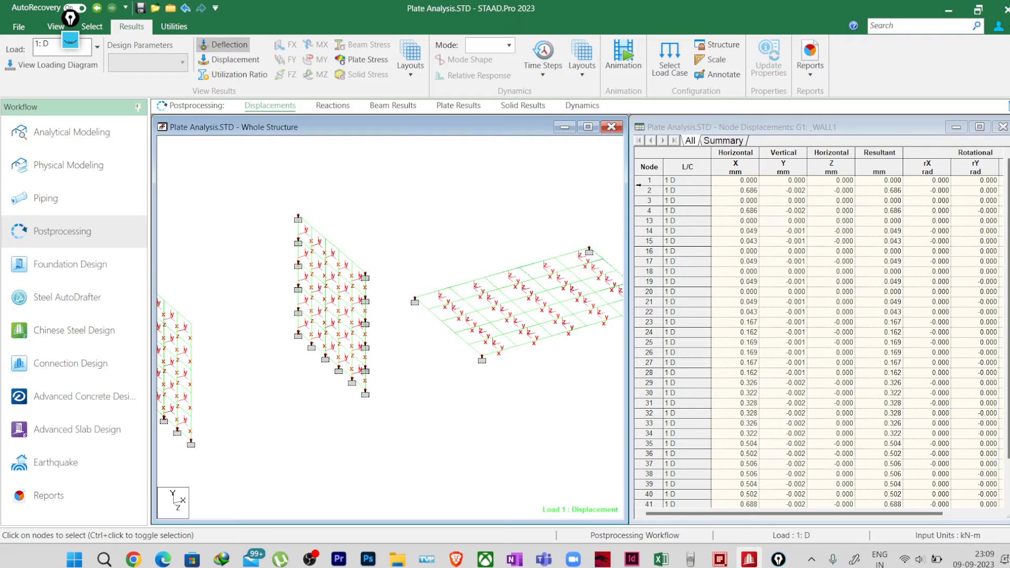
Step: Display the MY (local) plate stress contour for load case 1: D on all plates
click(365, 56)
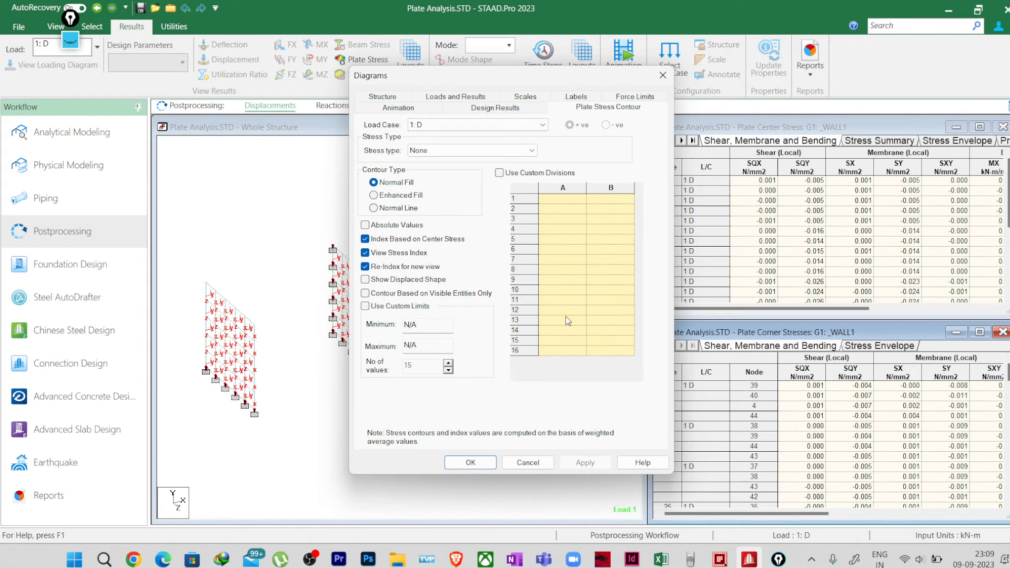
click(435, 151)
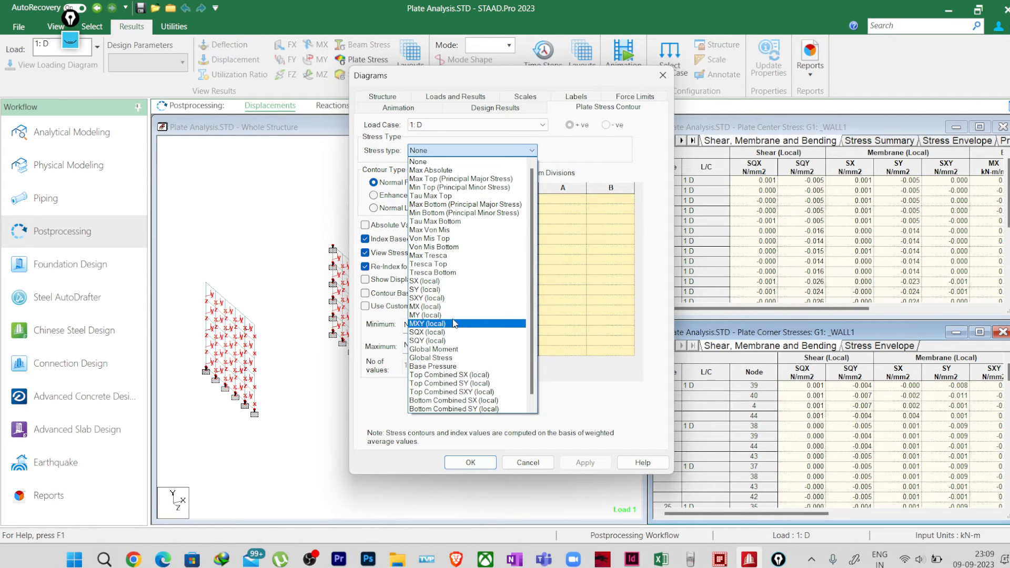
click(451, 318)
click(471, 463)
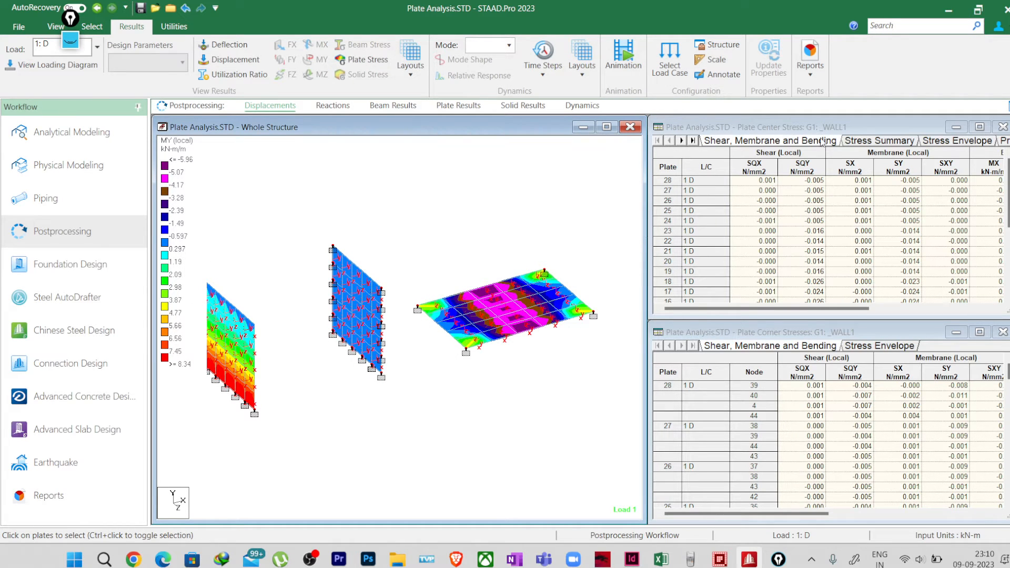
Step: Show the Plate Center Stress summary and limit the results range to the group G2: _WALL2
click(874, 141)
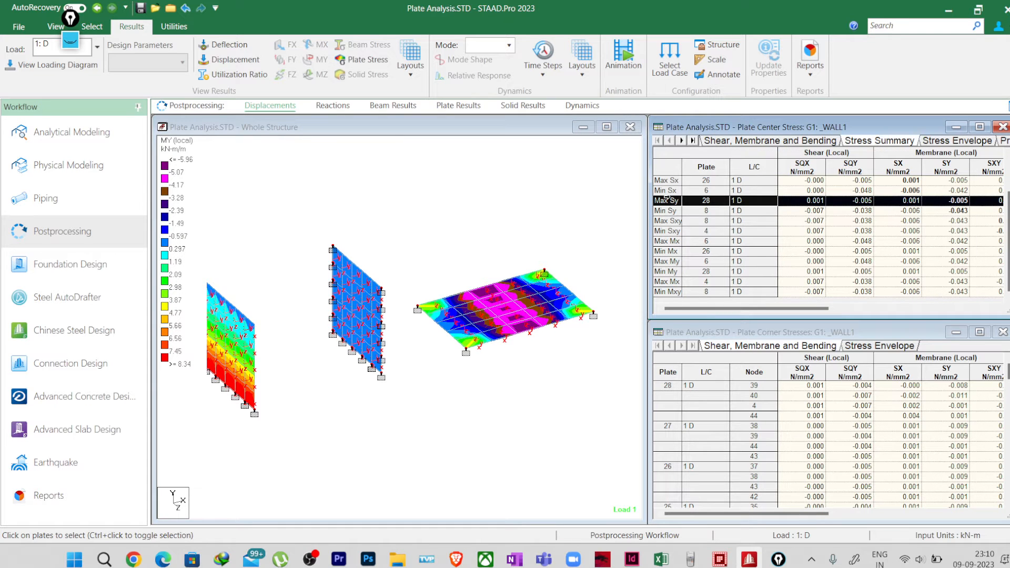
right_click(685, 153)
click(741, 310)
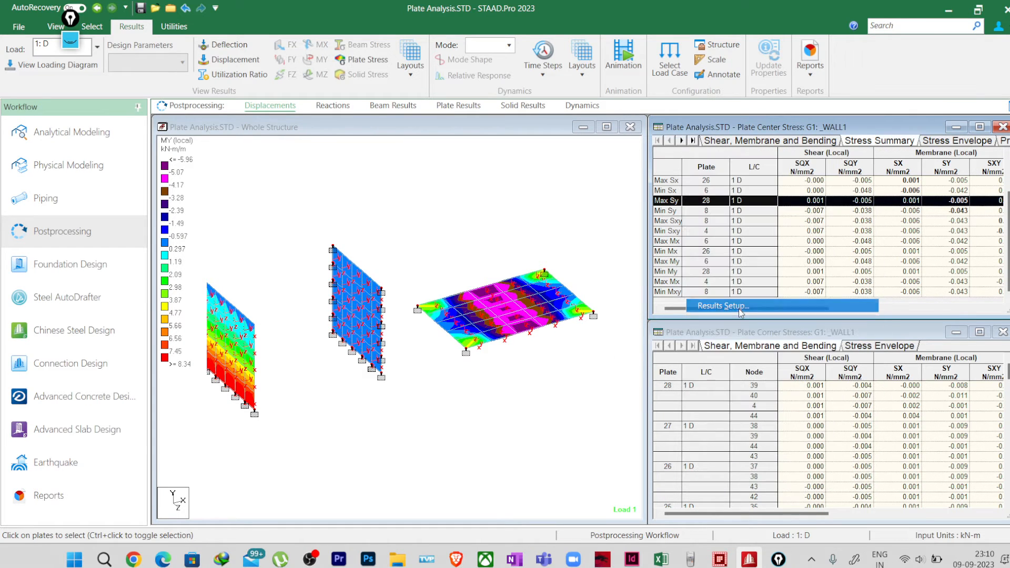
click(389, 180)
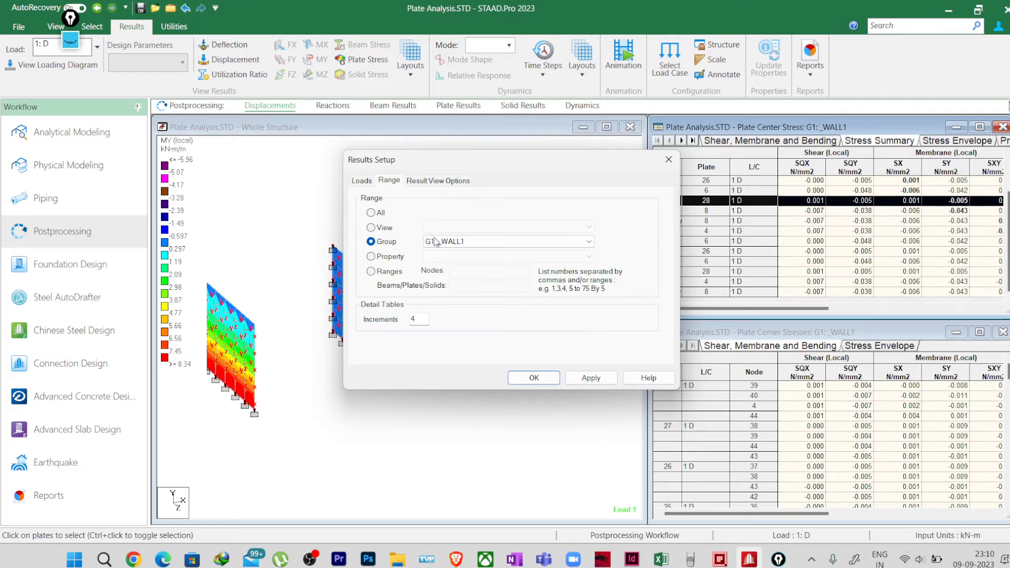
click(505, 242)
click(473, 258)
click(532, 377)
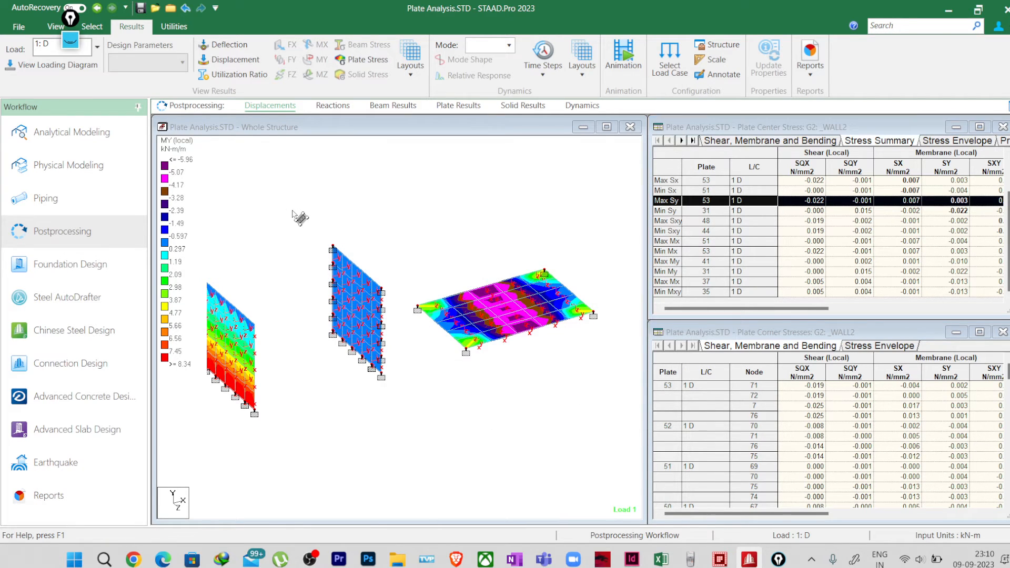
Step: Isolate the middle wall's plates in the structure view and widen the Plate Center Stress table to show its bending moment columns
drag(293, 217, 406, 417)
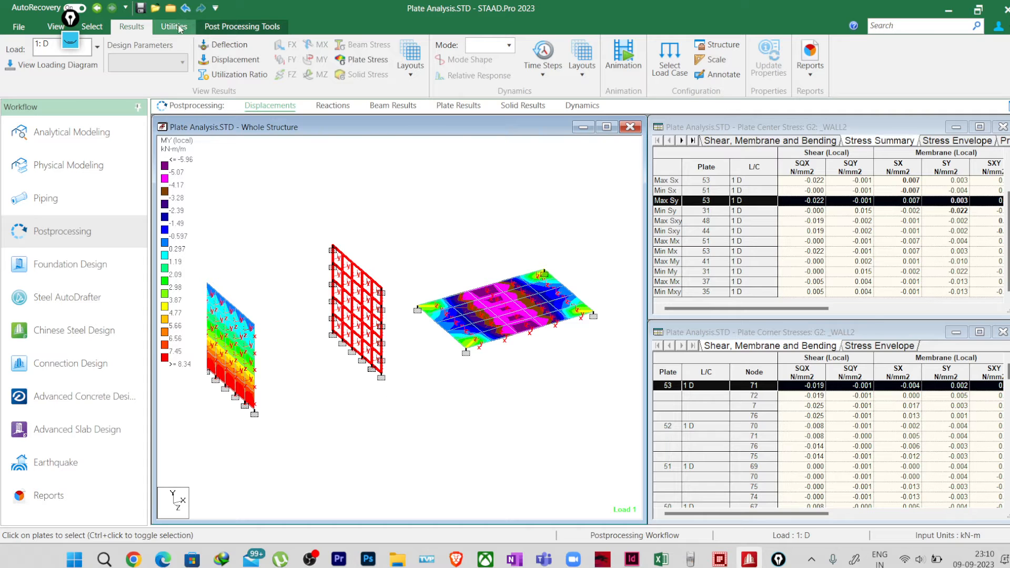
click(56, 26)
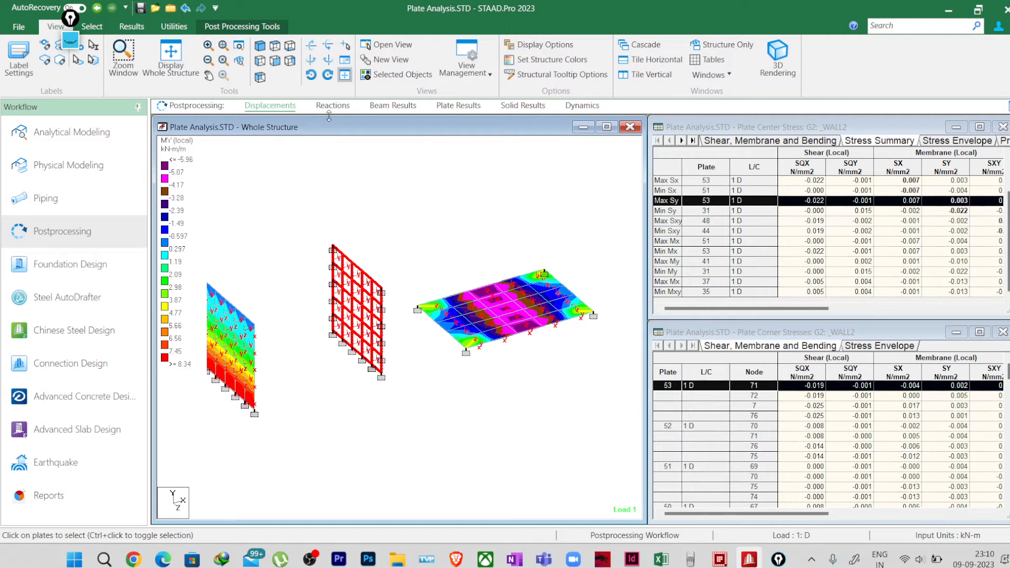
click(398, 79)
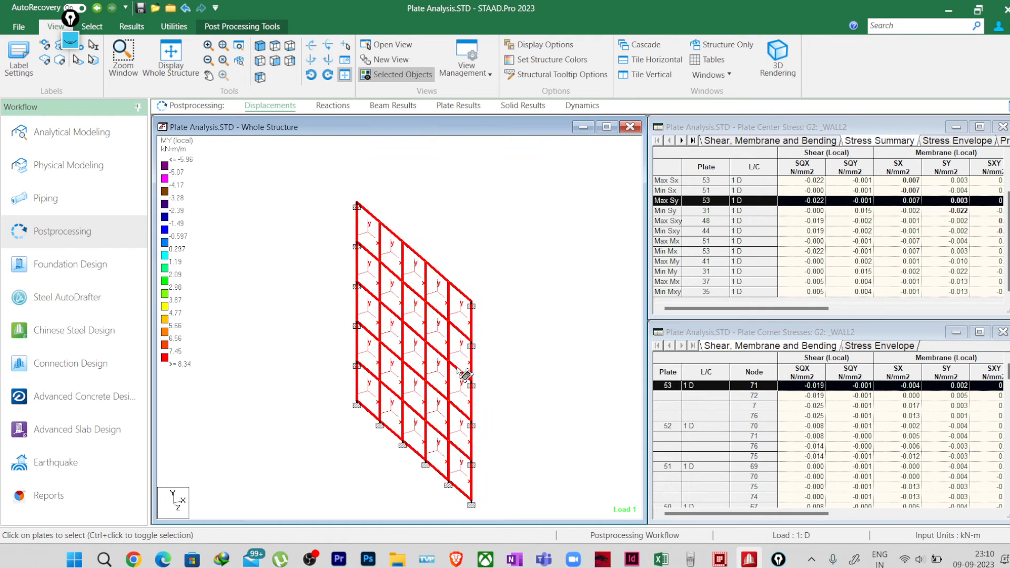
middle_drag(515, 353, 501, 318)
click(496, 367)
scroll(490, 371, up, 1)
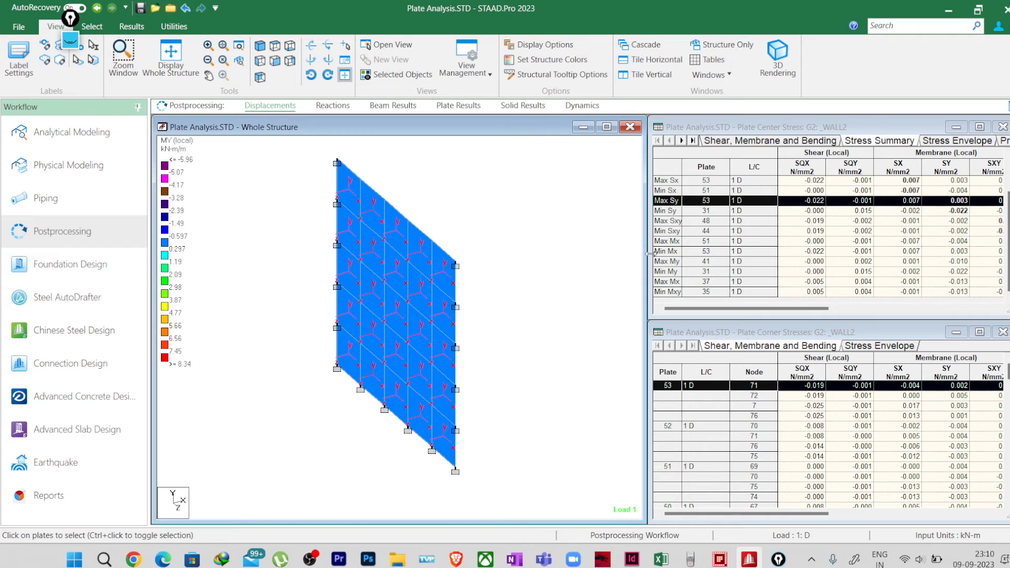
drag(650, 254, 481, 258)
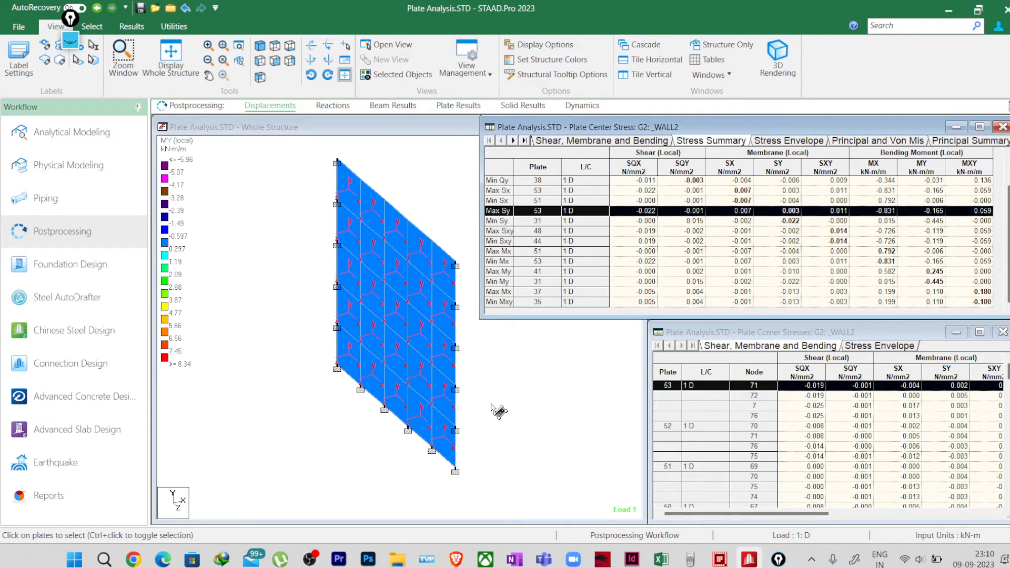
Step: Clear the old annotations and sketch three load arrows pointing at the outer vertical edge of the isolated wall
click(71, 42)
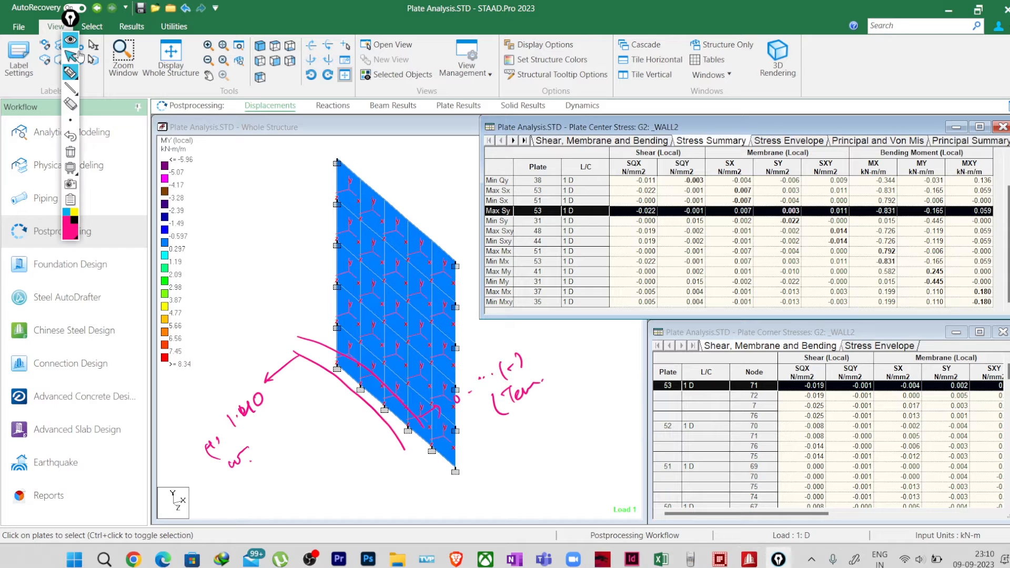
click(72, 151)
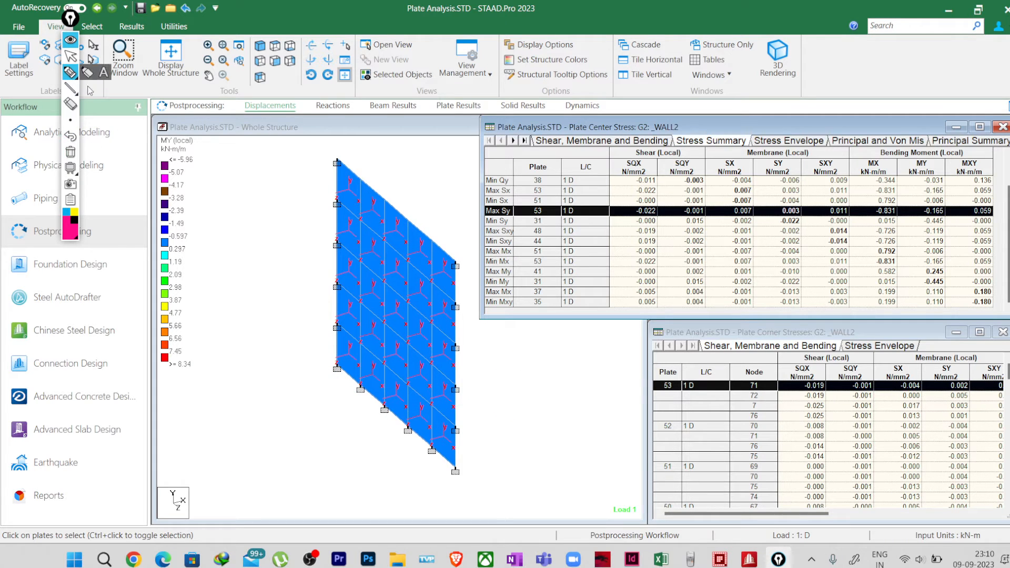
mouse_move(475, 404)
mouse_down()
mouse_move(523, 389)
mouse_move(503, 407)
mouse_up()
drag(472, 374, 528, 355)
mouse_move(487, 362)
mouse_down()
mouse_move(473, 374)
mouse_move(498, 380)
mouse_up()
drag(519, 329, 475, 343)
mouse_move(488, 333)
mouse_down()
mouse_move(475, 343)
mouse_move(498, 350)
mouse_up()
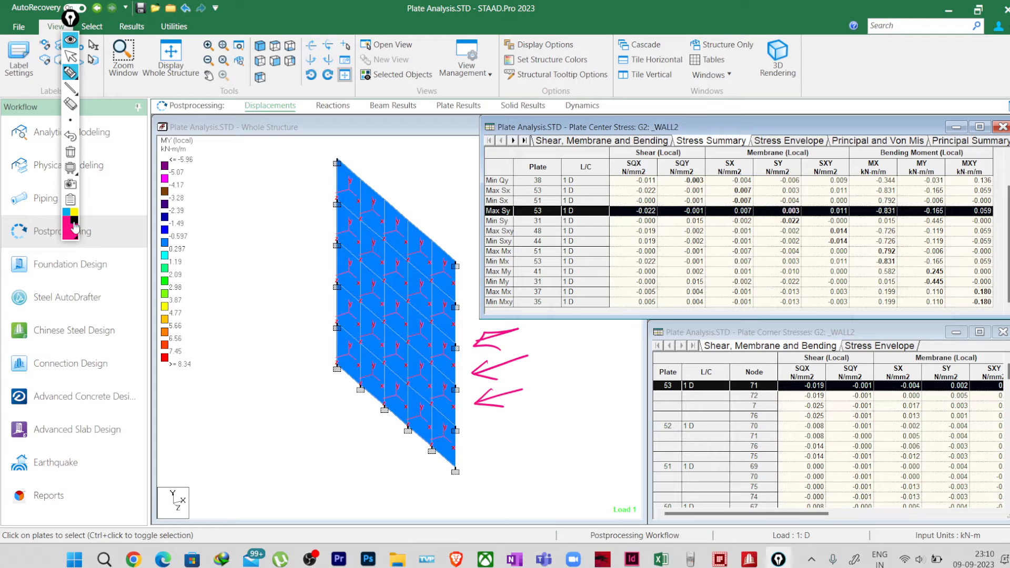
Step: Sketch dashed black deflected-shape curves along the wall's upper and lower edges, and erase all annotations
mouse_move(339, 162)
mouse_down()
mouse_move(406, 253)
mouse_move(456, 263)
mouse_up()
drag(339, 360, 376, 410)
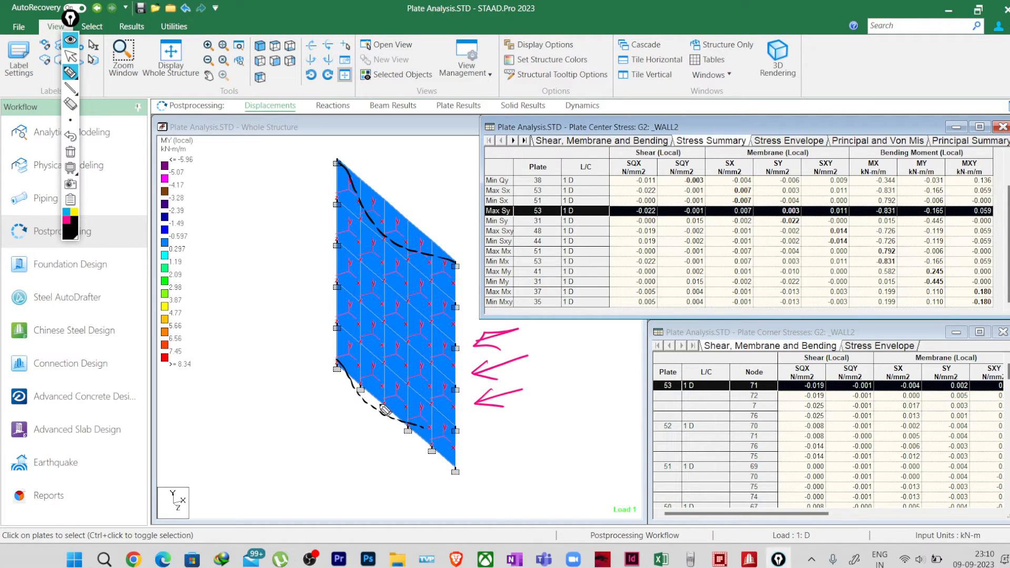
click(71, 153)
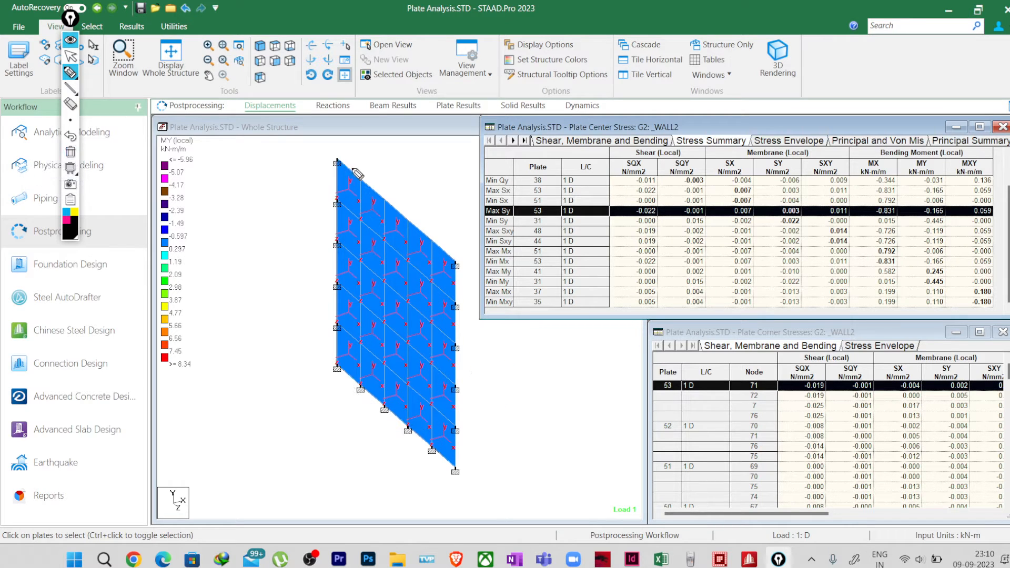
Step: Sketch solid deflected-shape curves near the wall's upper edge and at mid-height, with curved moment arrows at the support and midspan
drag(339, 161, 353, 183)
mouse_move(367, 212)
mouse_down()
mouse_move(398, 239)
mouse_move(445, 254)
mouse_up()
mouse_move(338, 266)
mouse_down()
mouse_move(381, 318)
mouse_move(454, 345)
mouse_up()
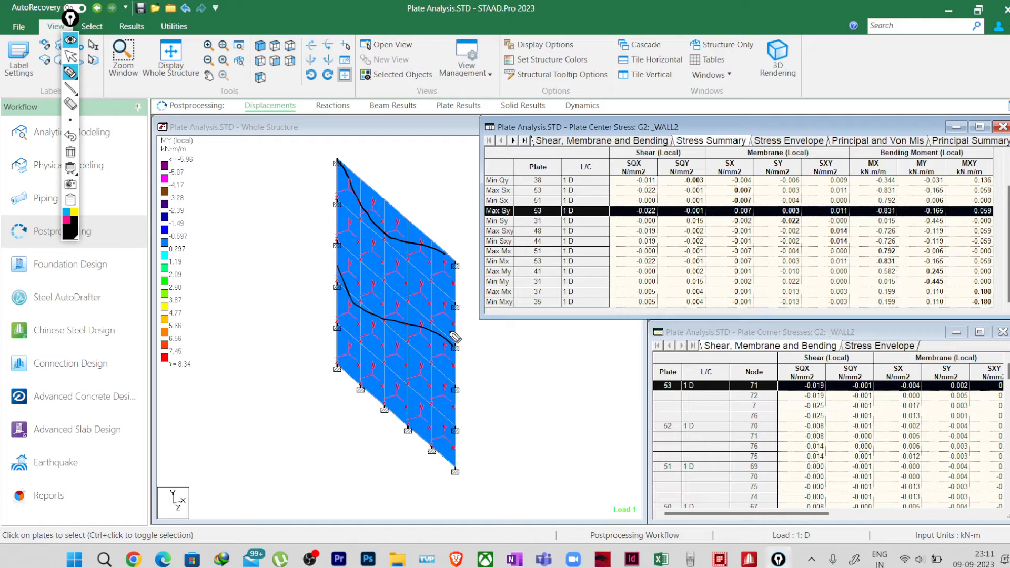
drag(450, 332, 473, 364)
mouse_move(422, 333)
mouse_down()
mouse_move(387, 337)
mouse_move(396, 325)
mouse_up()
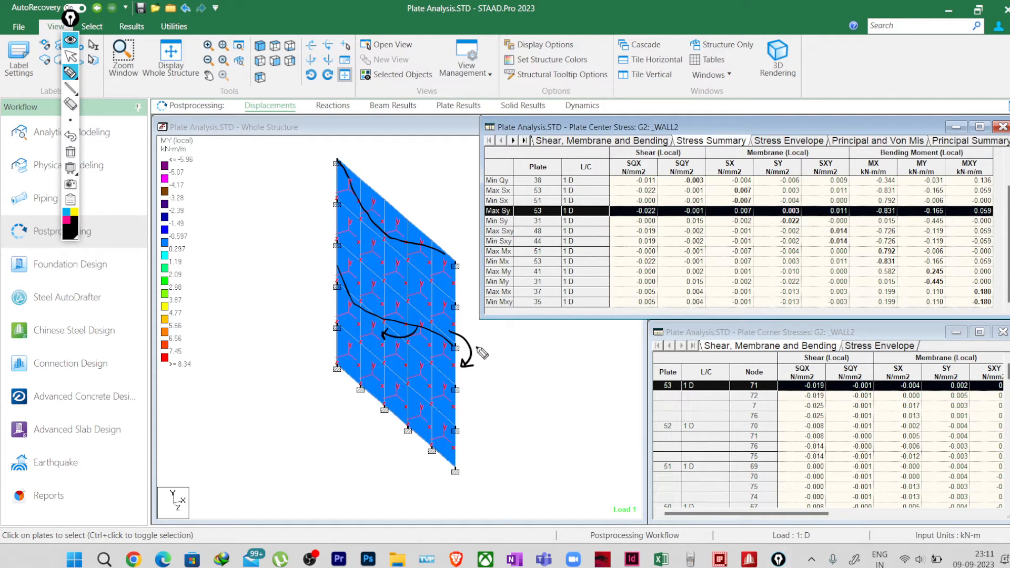
Step: Label the support moment "Hog (Out)" and the midspan moment "Sagging", and write an underlined "(In)" beside the inner face
mouse_move(481, 353)
mouse_down()
mouse_move(523, 365)
mouse_move(533, 340)
mouse_up()
mouse_move(530, 342)
mouse_down()
mouse_move(532, 358)
mouse_move(553, 366)
mouse_move(532, 349)
mouse_move(573, 333)
mouse_up()
mouse_move(293, 409)
mouse_down()
mouse_move(311, 421)
mouse_move(288, 434)
mouse_up()
drag(310, 402, 312, 420)
mouse_move(356, 320)
mouse_down()
mouse_move(372, 333)
mouse_move(396, 322)
mouse_up()
drag(300, 438, 323, 431)
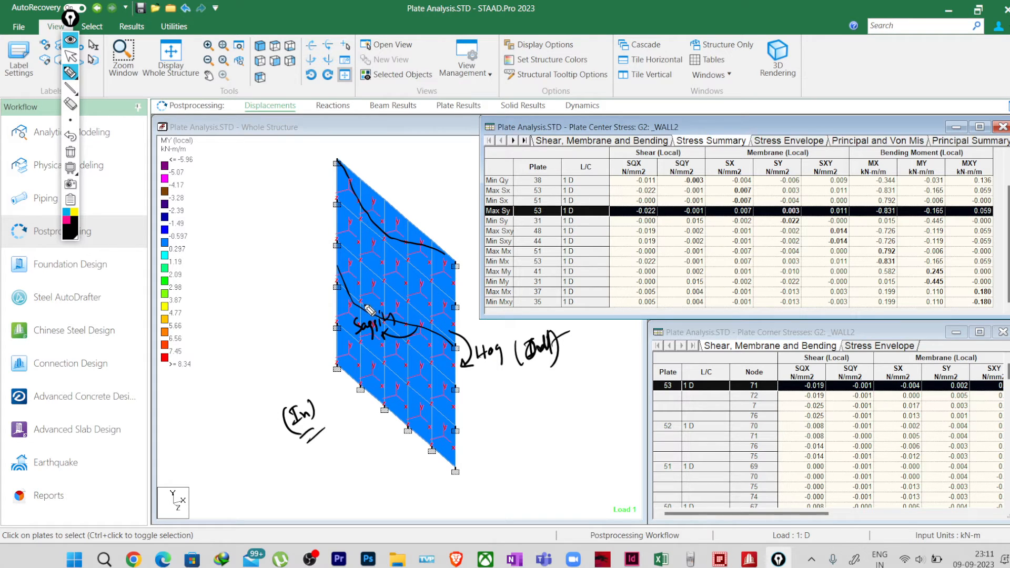
Step: Write "(+) Ten" beside the inner face of the wall and "Tension (-)" under the hogging label
drag(262, 375, 272, 371)
drag(267, 368, 277, 376)
mouse_move(263, 367)
mouse_down()
mouse_move(273, 388)
mouse_move(310, 360)
mouse_up()
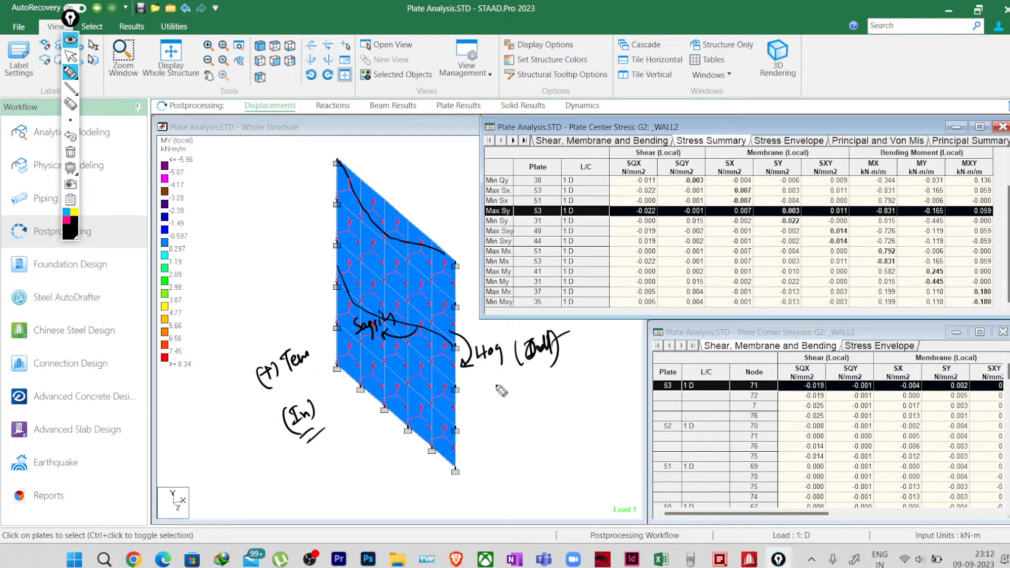
mouse_move(486, 388)
mouse_down()
mouse_move(506, 385)
mouse_move(496, 404)
mouse_move(567, 383)
mouse_move(564, 399)
mouse_move(579, 382)
mouse_up()
drag(582, 364, 580, 395)
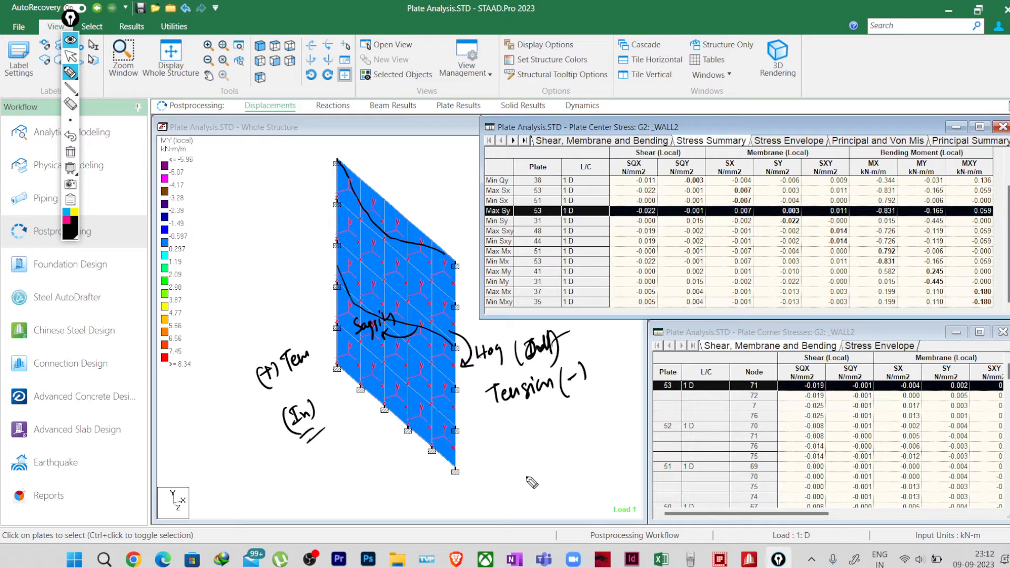
Step: Circle the support end of the mid-height curve and point an arrow from it to the note "Compression (-)"
mouse_move(442, 323)
mouse_down()
mouse_move(430, 363)
mouse_move(455, 327)
mouse_up()
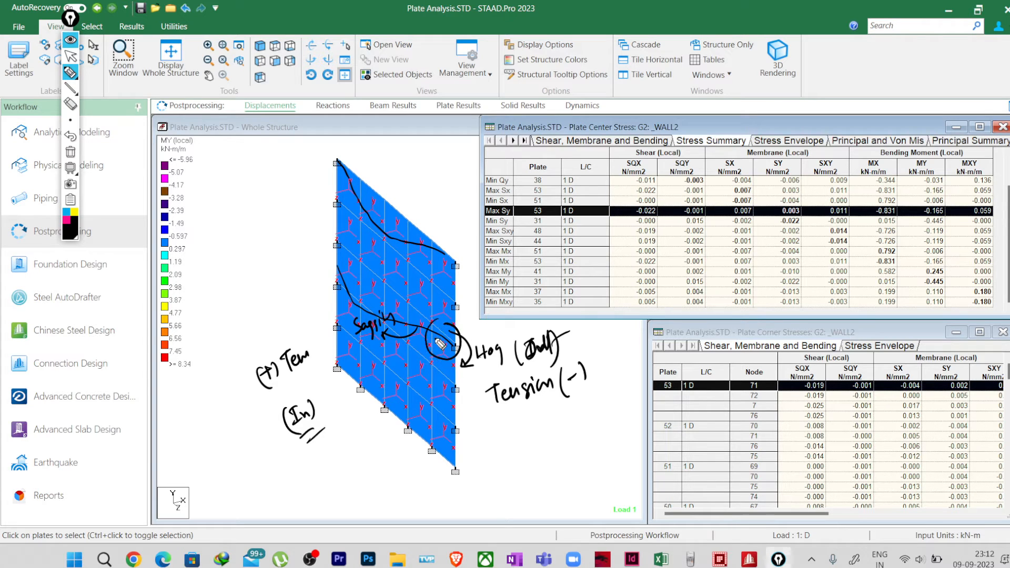
mouse_move(438, 372)
mouse_down()
mouse_move(454, 408)
mouse_move(494, 450)
mouse_up()
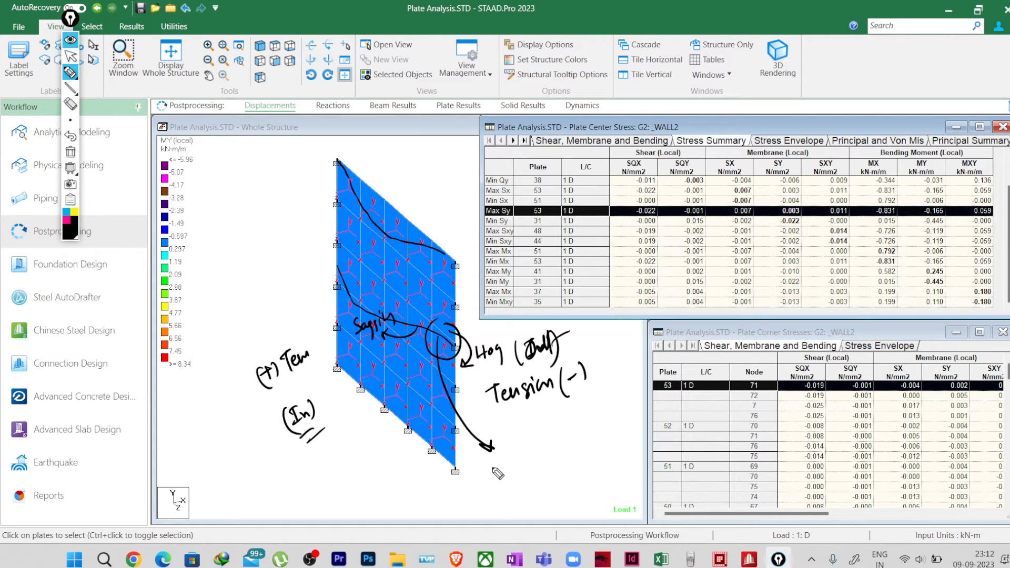
mouse_move(493, 468)
mouse_down()
mouse_move(509, 471)
mouse_move(580, 421)
mouse_up()
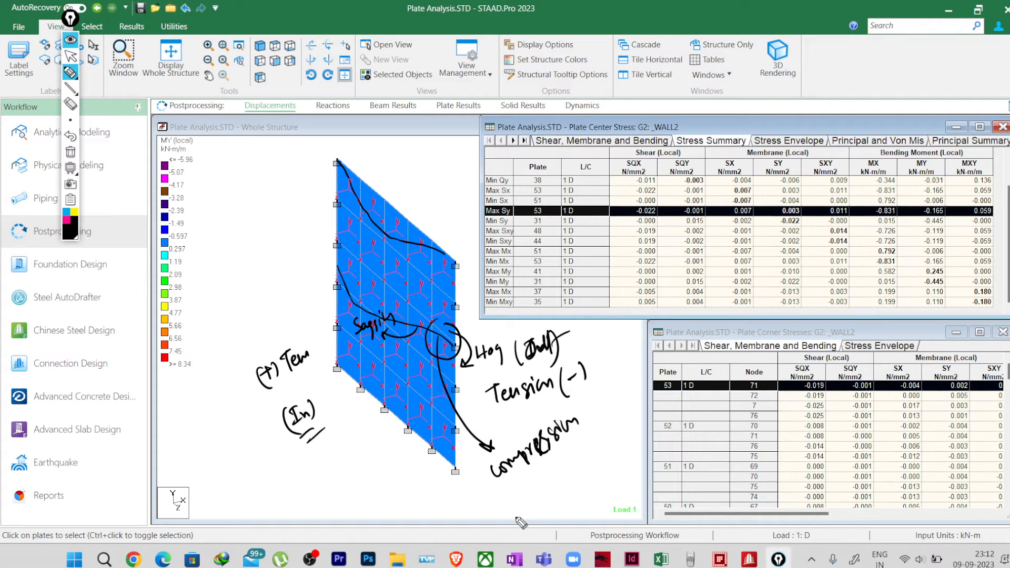
mouse_move(532, 475)
mouse_down()
mouse_move(528, 494)
mouse_move(540, 480)
mouse_move(542, 497)
mouse_up()
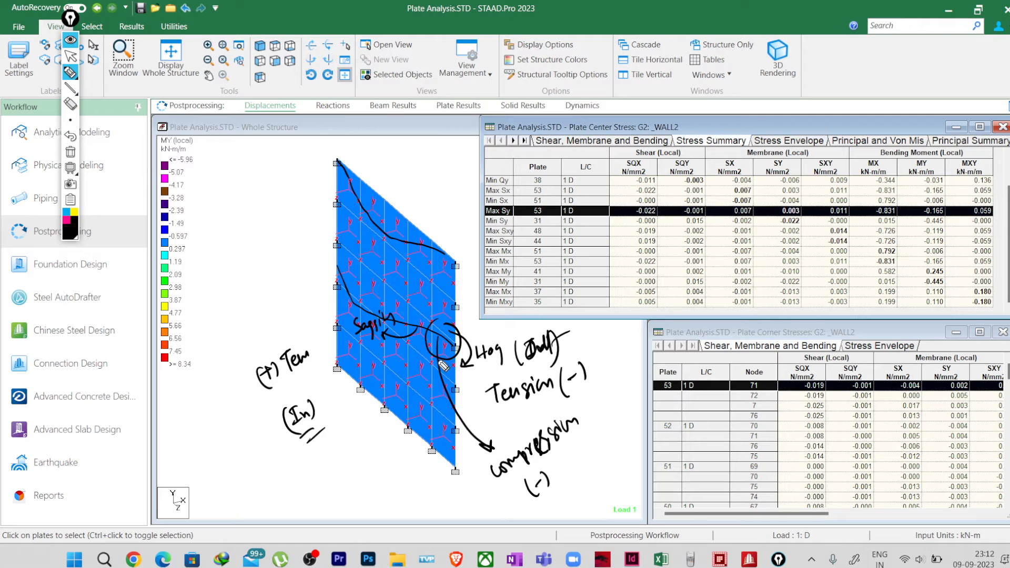
Step: Mark the local Z axis with an arrow labelled "Z (+)", add a negative sign on the opposite side, and correct compression to "(+)"
mouse_move(443, 436)
mouse_down()
mouse_move(407, 451)
mouse_move(396, 475)
mouse_move(405, 477)
mouse_up()
drag(469, 416, 475, 455)
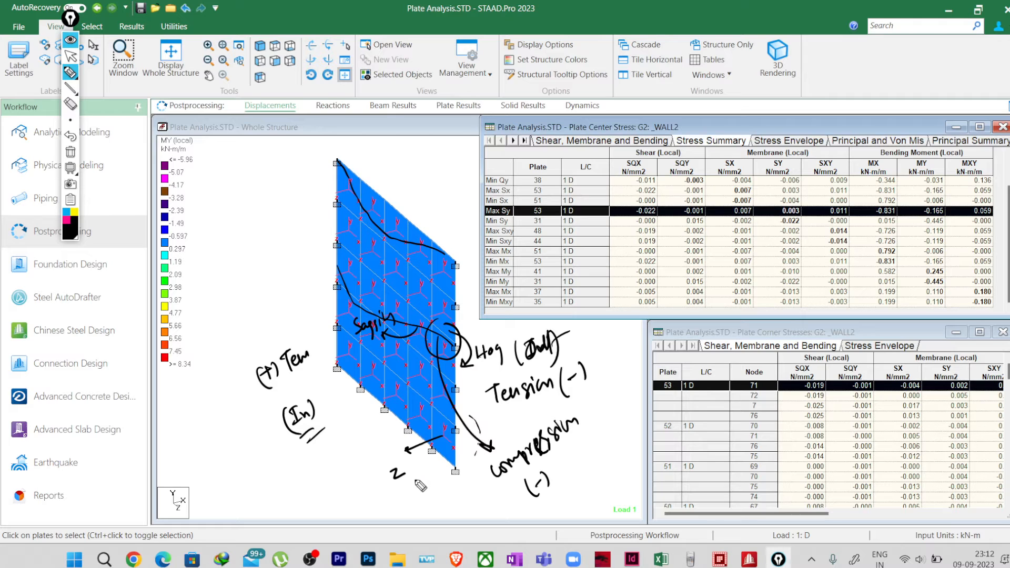
mouse_move(409, 488)
mouse_down()
mouse_move(405, 496)
mouse_move(417, 483)
mouse_up()
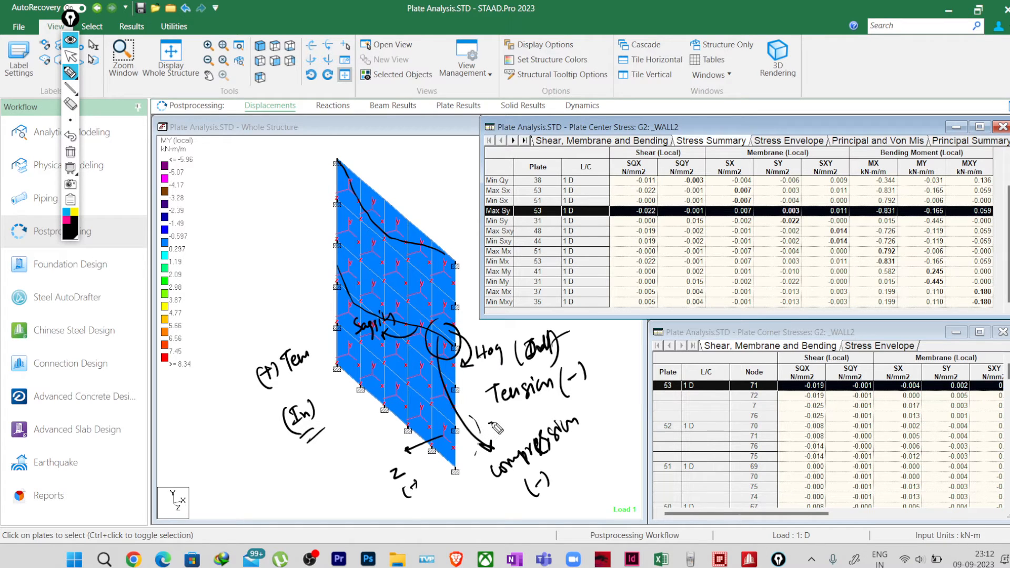
drag(489, 423, 492, 422)
drag(415, 482, 418, 498)
mouse_move(492, 420)
mouse_down()
mouse_move(492, 429)
mouse_move(500, 423)
mouse_up()
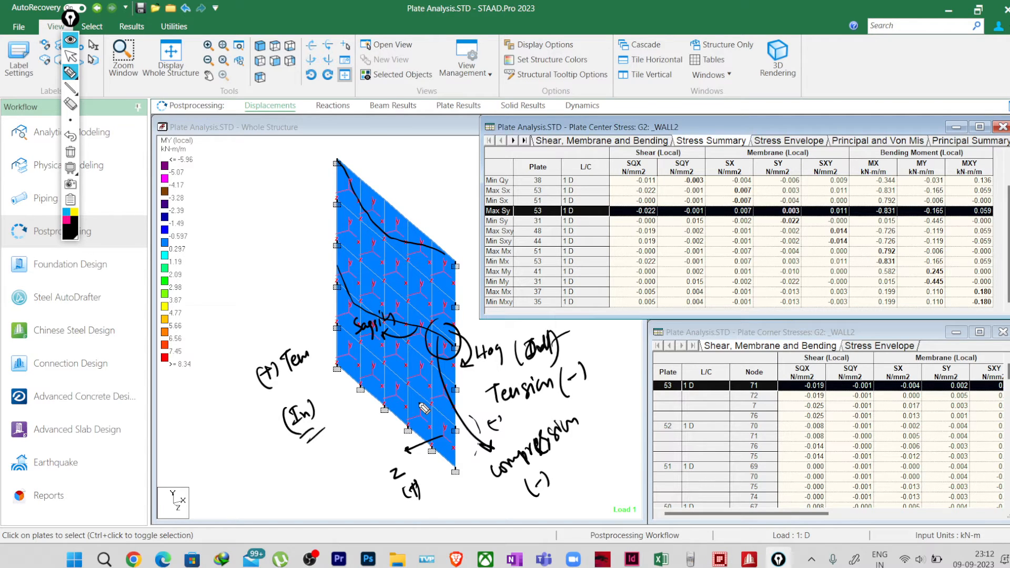
drag(541, 476, 541, 493)
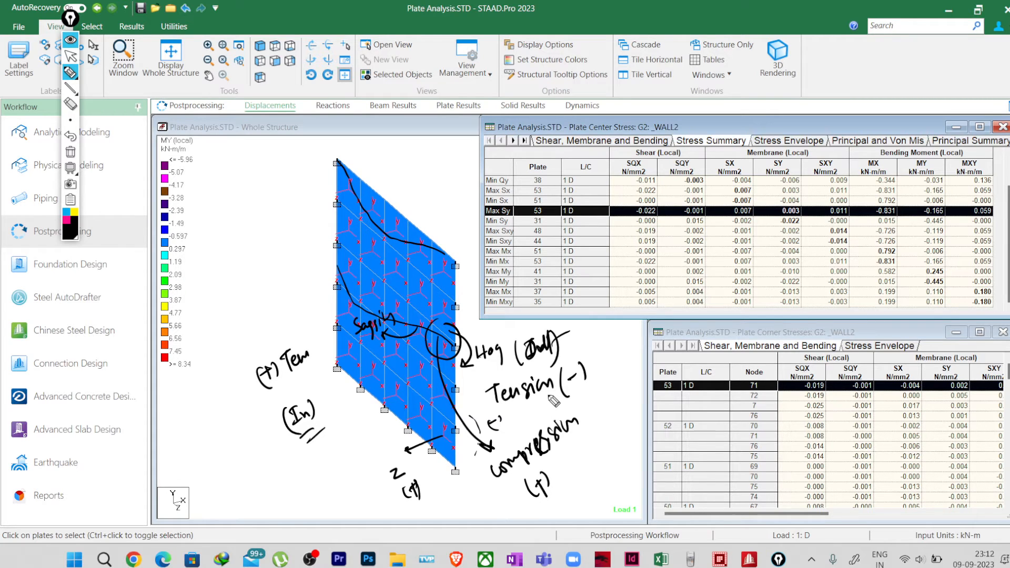
Step: Erase all annotations and widen the Plate Center Stress table further over the structure view
click(71, 153)
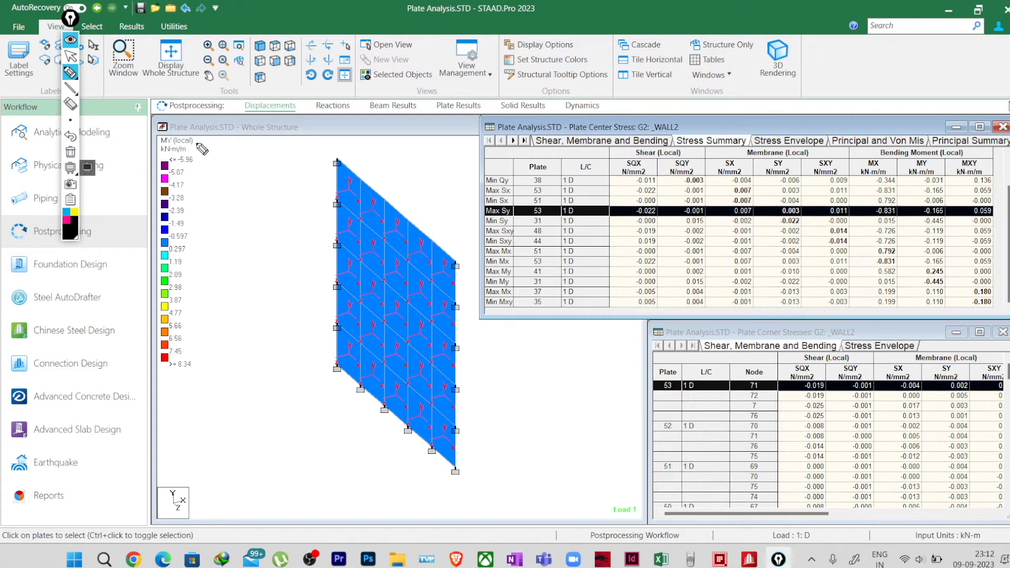
click(71, 56)
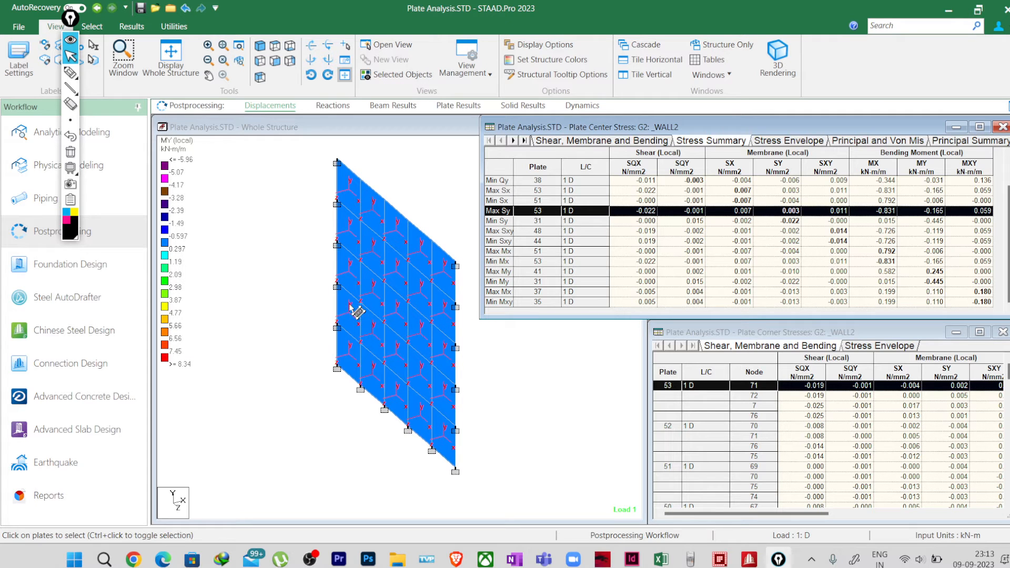
drag(481, 283, 429, 279)
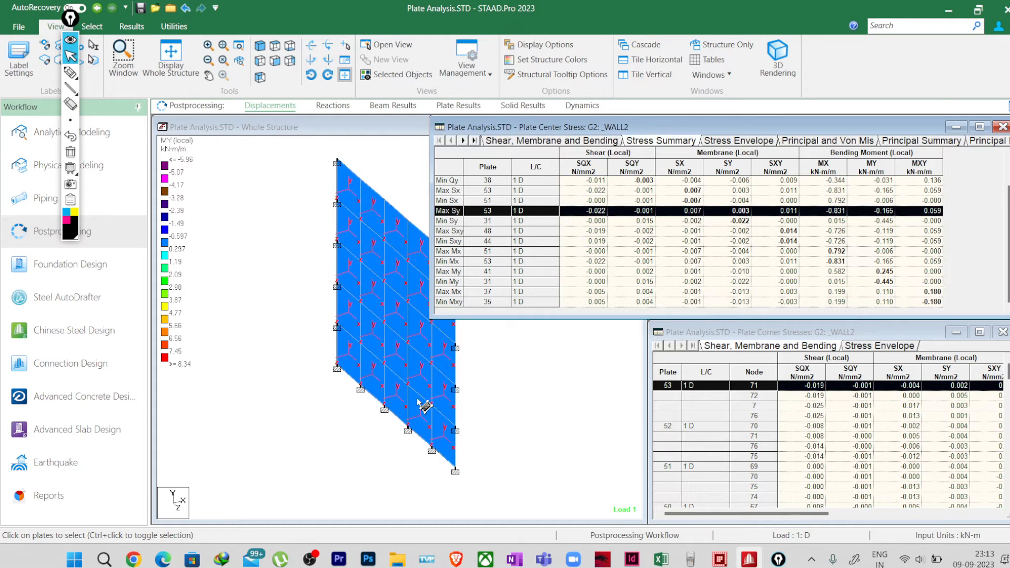
Step: Sketch the wall's mid-height deflected shape, circle its two support ends and midspan, and add an arrow near the lower corner
click(70, 73)
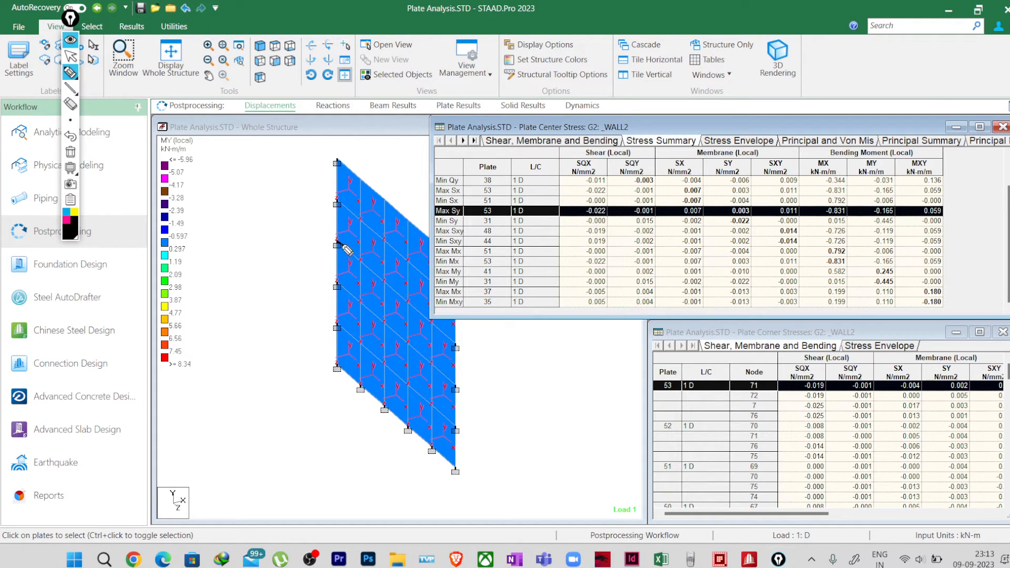
mouse_move(337, 243)
mouse_down()
mouse_move(400, 314)
mouse_move(452, 334)
mouse_up()
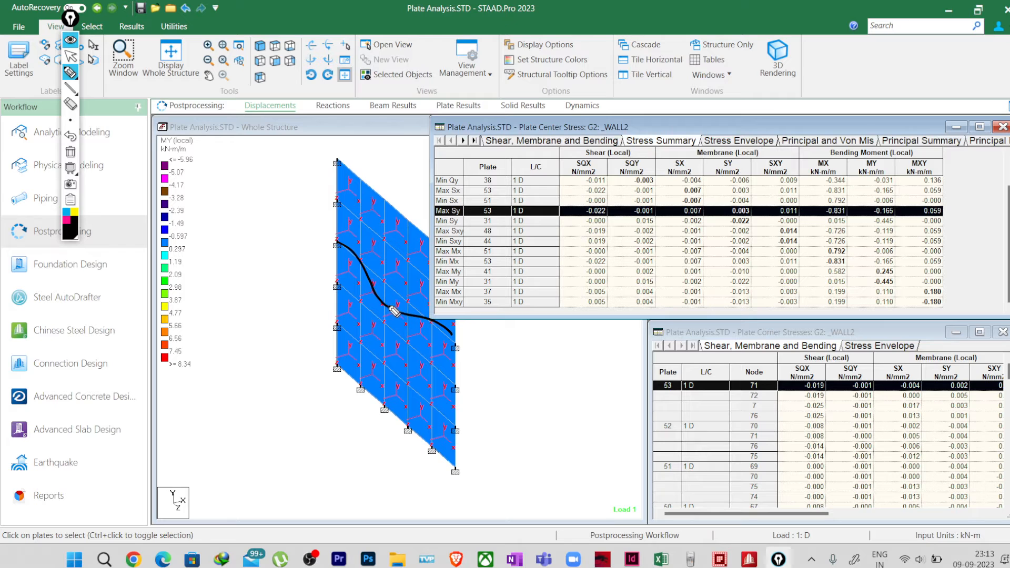
mouse_move(392, 299)
mouse_down()
mouse_move(388, 315)
mouse_move(379, 299)
mouse_up()
mouse_move(349, 240)
mouse_down()
mouse_move(341, 260)
mouse_move(350, 244)
mouse_up()
mouse_move(452, 322)
mouse_down()
mouse_move(461, 337)
mouse_move(438, 338)
mouse_up()
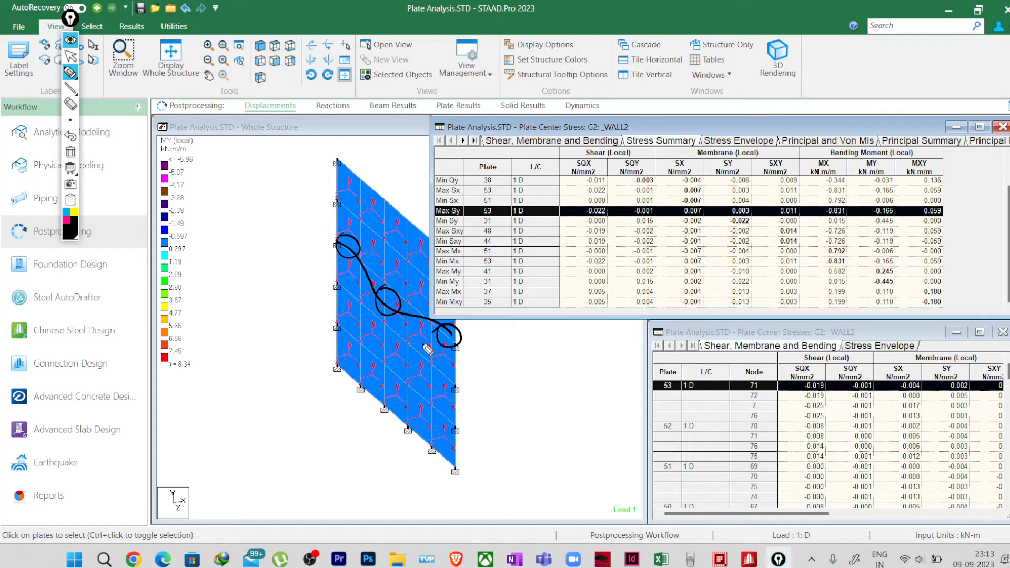
click(471, 338)
mouse_move(439, 458)
mouse_down()
mouse_move(414, 470)
mouse_move(427, 462)
mouse_up()
click(70, 56)
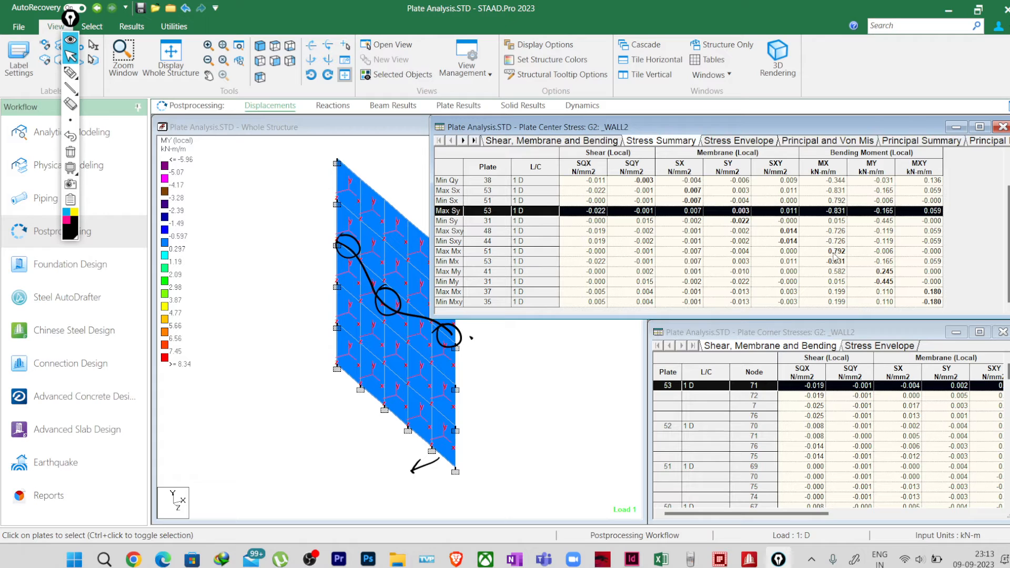
click(74, 74)
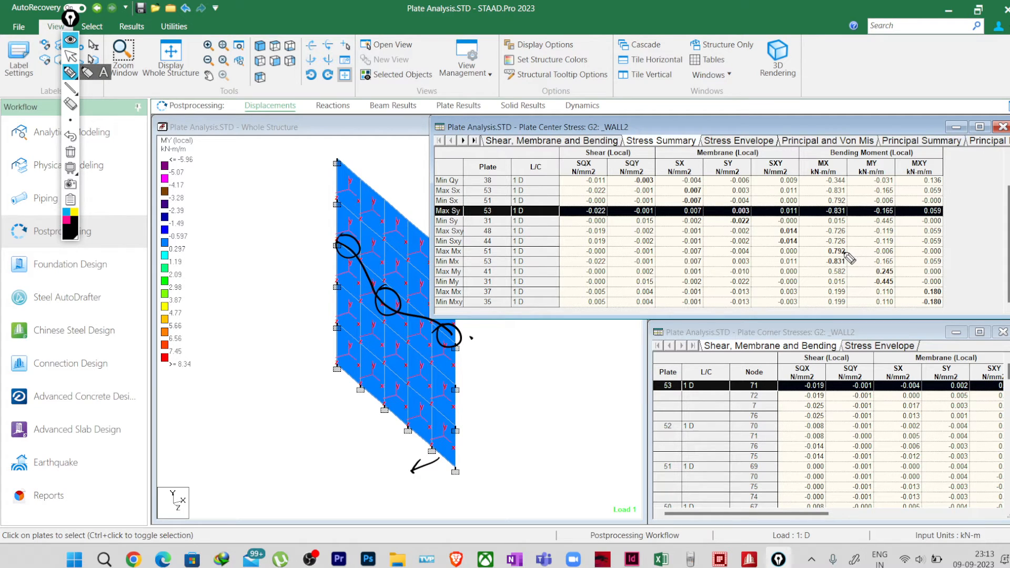
Step: Circle the maximum and minimum MX and MY moments in the stress summary and add a plus sign below the curve's midspan
mouse_move(851, 247)
mouse_down()
mouse_move(831, 244)
mouse_move(828, 273)
mouse_move(855, 267)
mouse_move(850, 246)
mouse_up()
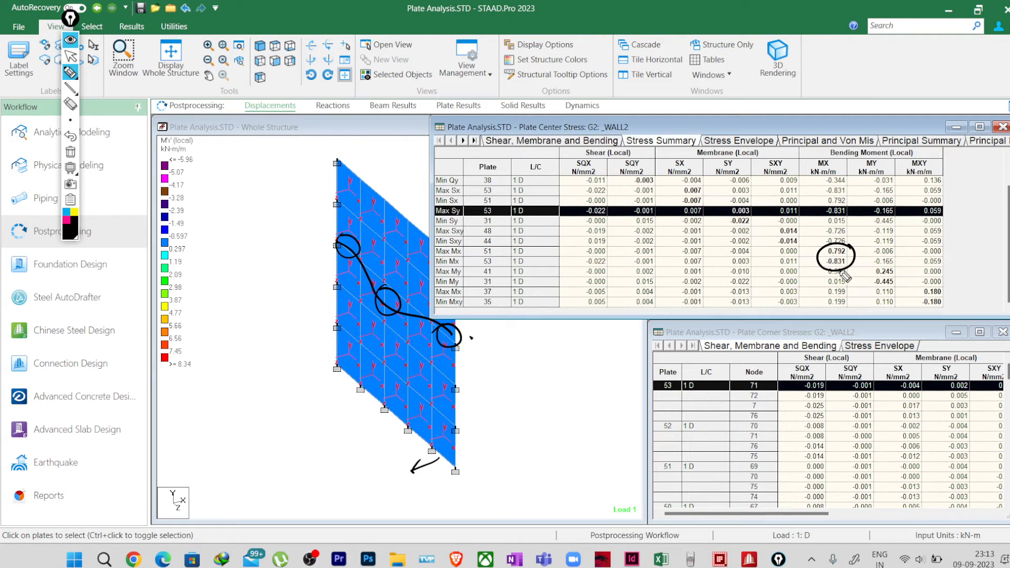
mouse_move(899, 269)
mouse_down()
mouse_move(878, 267)
mouse_move(871, 286)
mouse_move(906, 290)
mouse_move(894, 275)
mouse_up()
drag(375, 337, 372, 324)
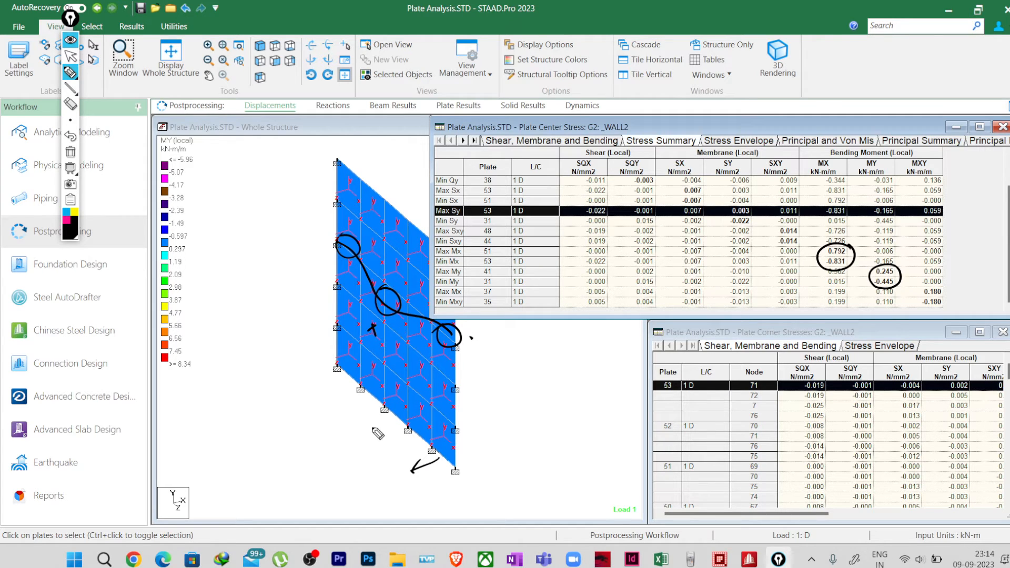
Step: Draw arrows pointing away from the wall's two faces and label them "Tension (+)" on the near side and "Tension (-)" on the far side
mouse_move(367, 420)
mouse_down()
mouse_move(343, 428)
mouse_move(354, 435)
mouse_up()
mouse_move(465, 374)
mouse_down()
mouse_move(487, 363)
mouse_move(484, 371)
mouse_up()
mouse_move(332, 457)
mouse_down()
mouse_move(348, 453)
mouse_move(372, 469)
mouse_up()
mouse_move(511, 363)
mouse_down()
mouse_move(567, 349)
mouse_move(552, 390)
mouse_move(563, 371)
mouse_move(570, 378)
mouse_up()
drag(356, 480, 353, 498)
drag(358, 485, 372, 497)
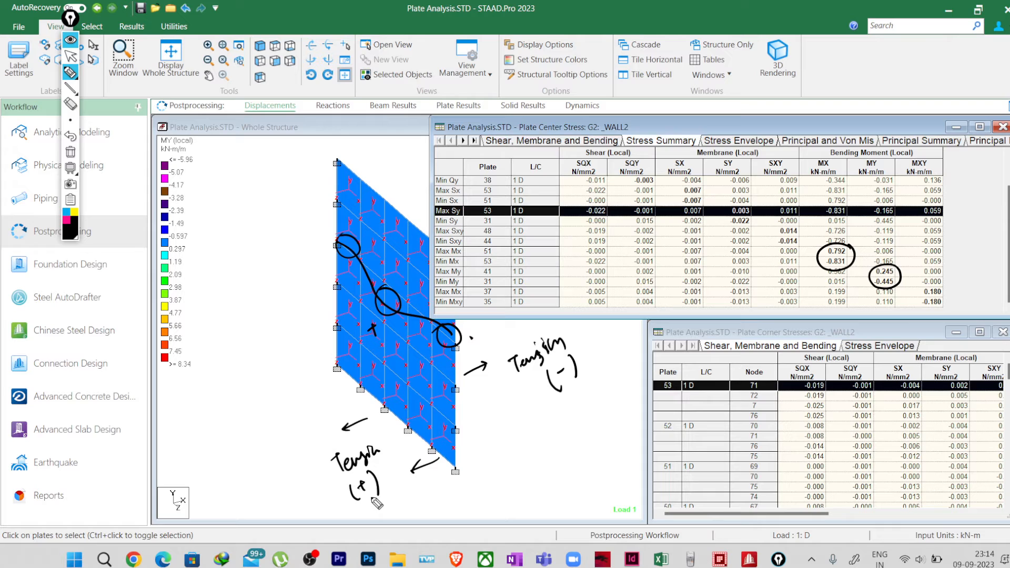
Step: Connect the midspan circle to the "Tension (+)" note and the circled support end to the "Tension (-)" note with curved arrows
mouse_move(377, 310)
mouse_down()
mouse_move(329, 417)
mouse_move(347, 401)
mouse_up()
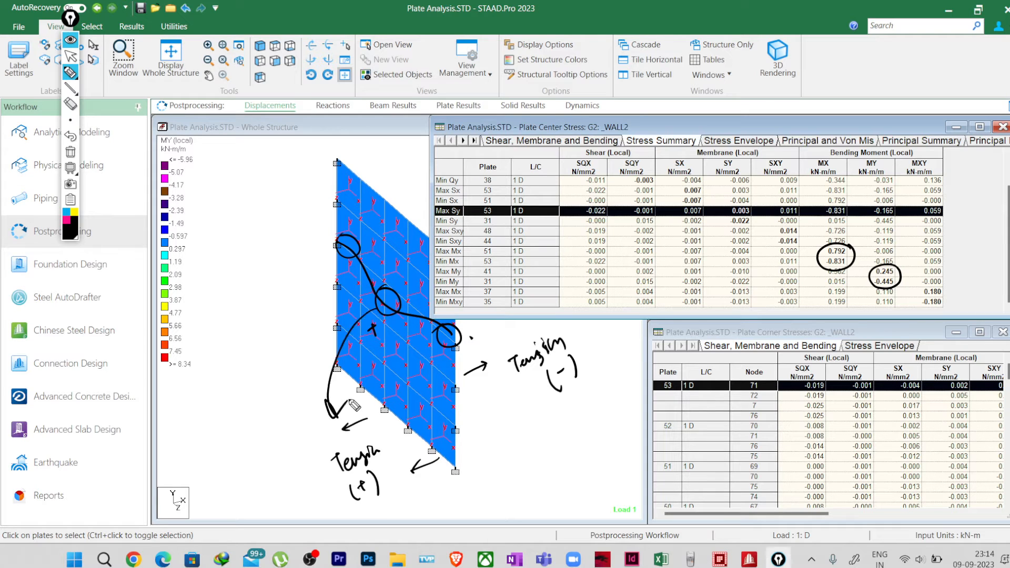
click(470, 338)
drag(475, 332, 529, 343)
Step: Highlight the Max Mx plate from its stress summary row and narrow the Plate Center Stress table to uncover the wall
click(70, 56)
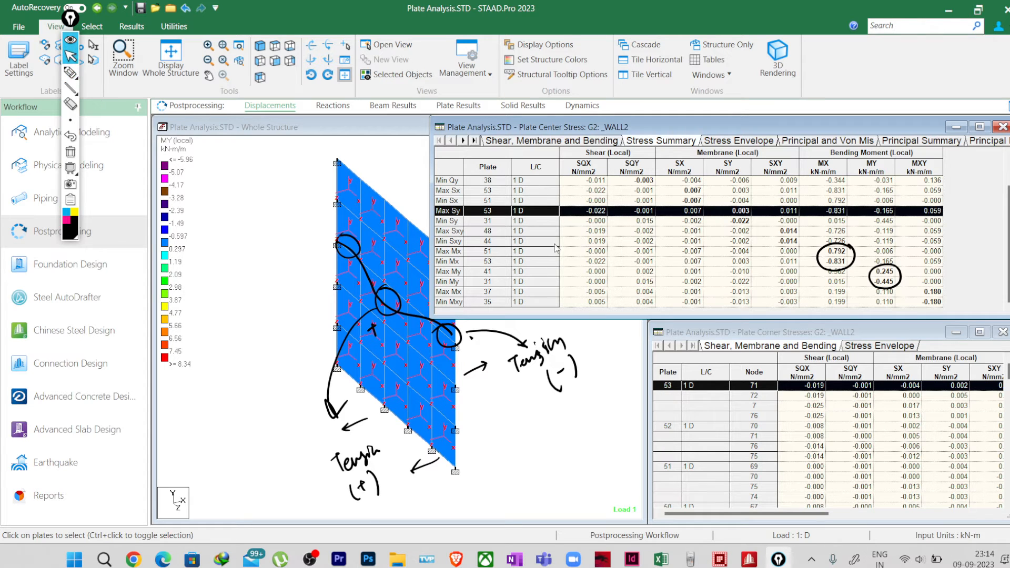
click(837, 253)
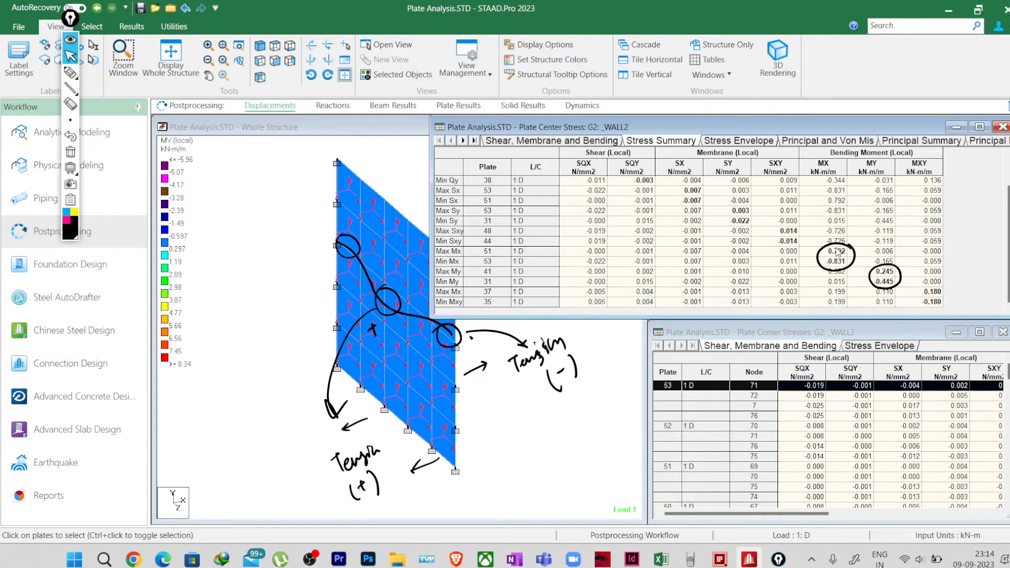
click(444, 253)
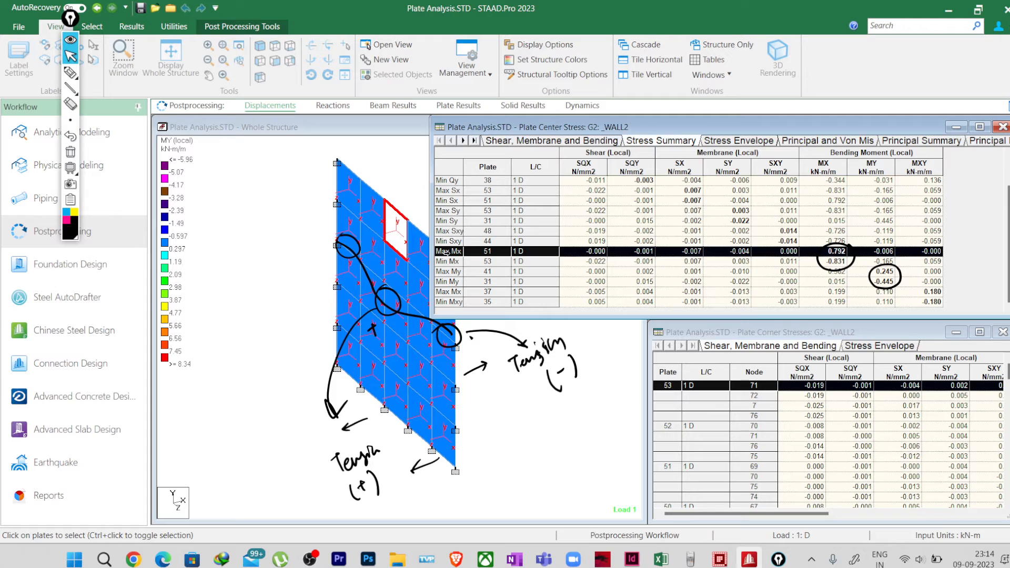
click(70, 72)
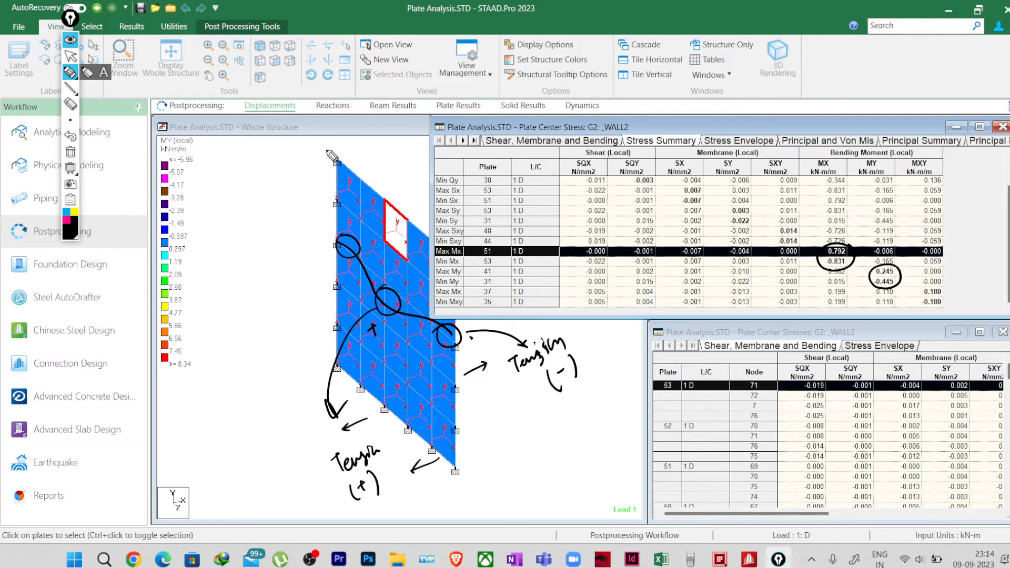
click(70, 56)
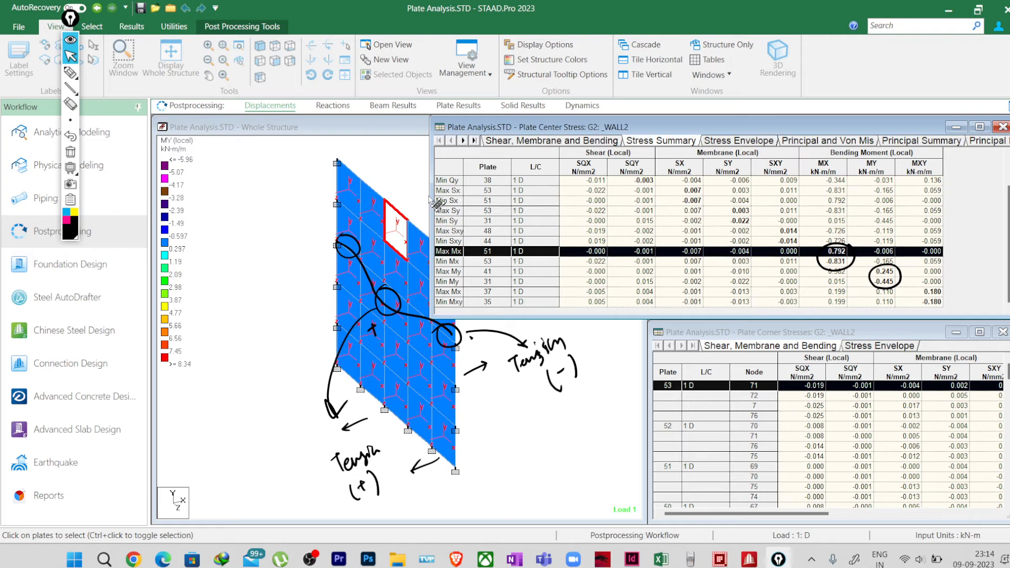
drag(428, 208, 486, 203)
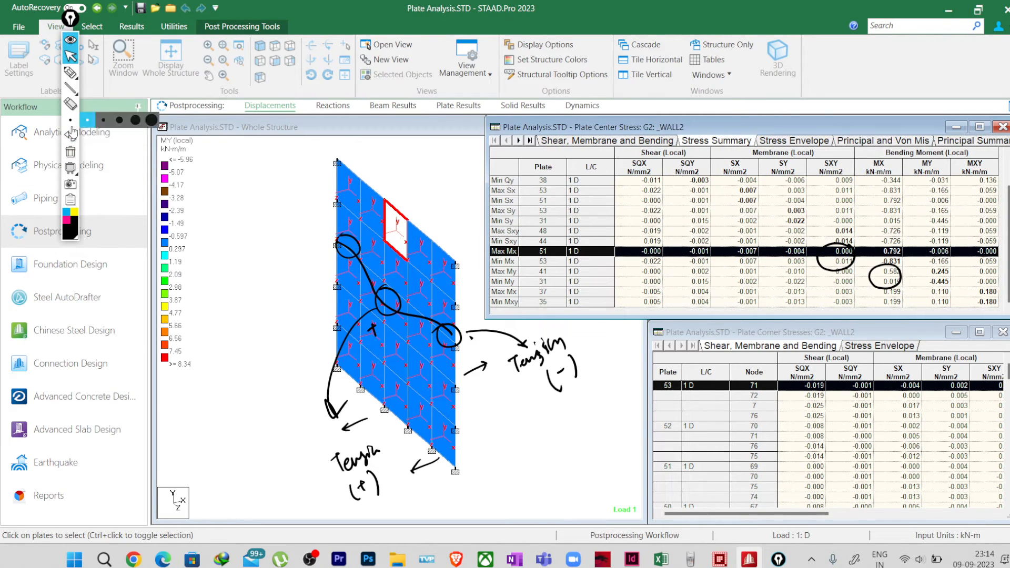
Step: Erase the circles around the moment values and sketch the deflected shape along the wall's top edge
click(70, 104)
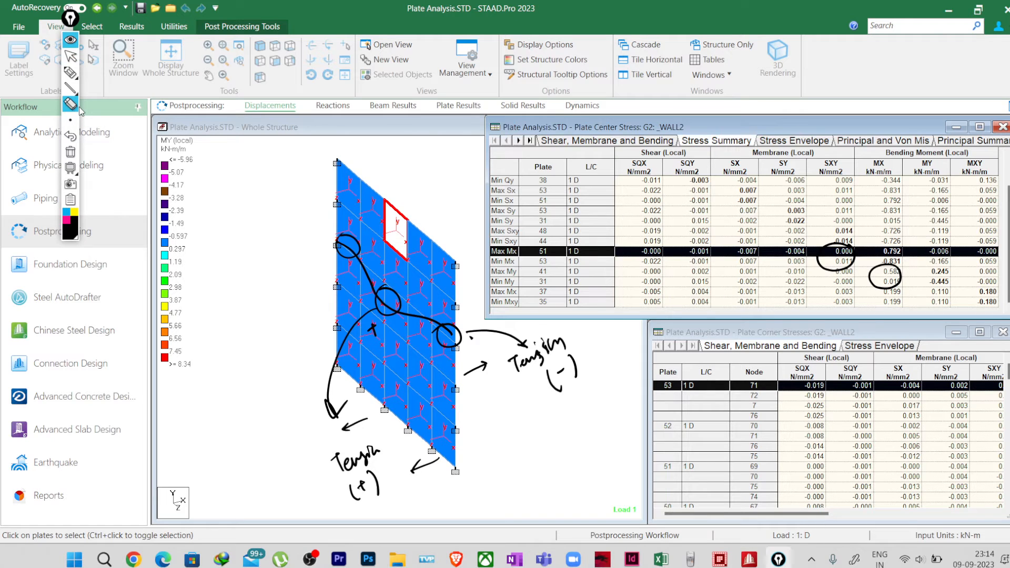
mouse_move(886, 280)
mouse_down()
mouse_move(832, 275)
mouse_move(898, 286)
mouse_up()
click(70, 72)
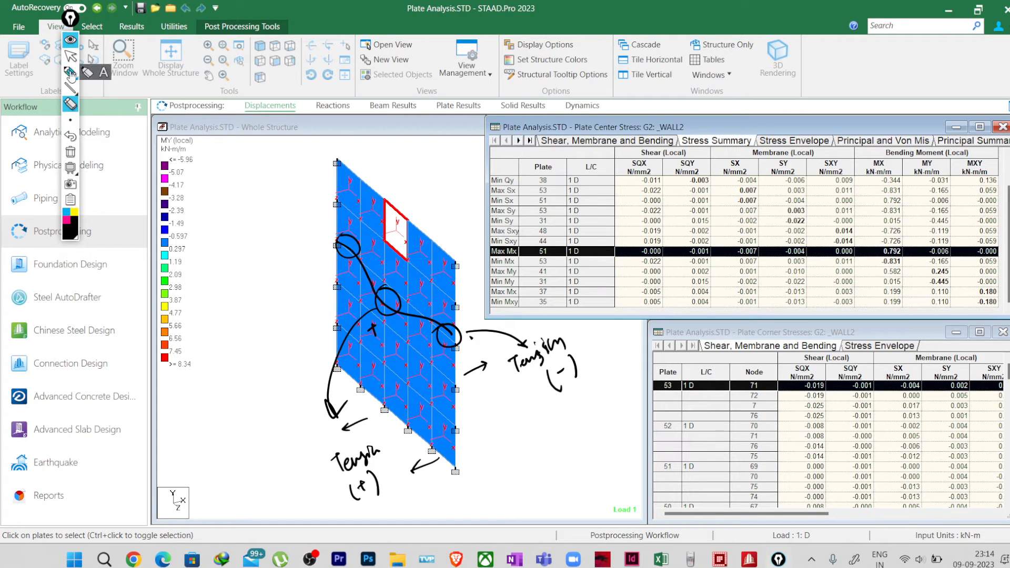
mouse_move(338, 160)
mouse_down()
mouse_move(383, 226)
mouse_move(456, 263)
mouse_up()
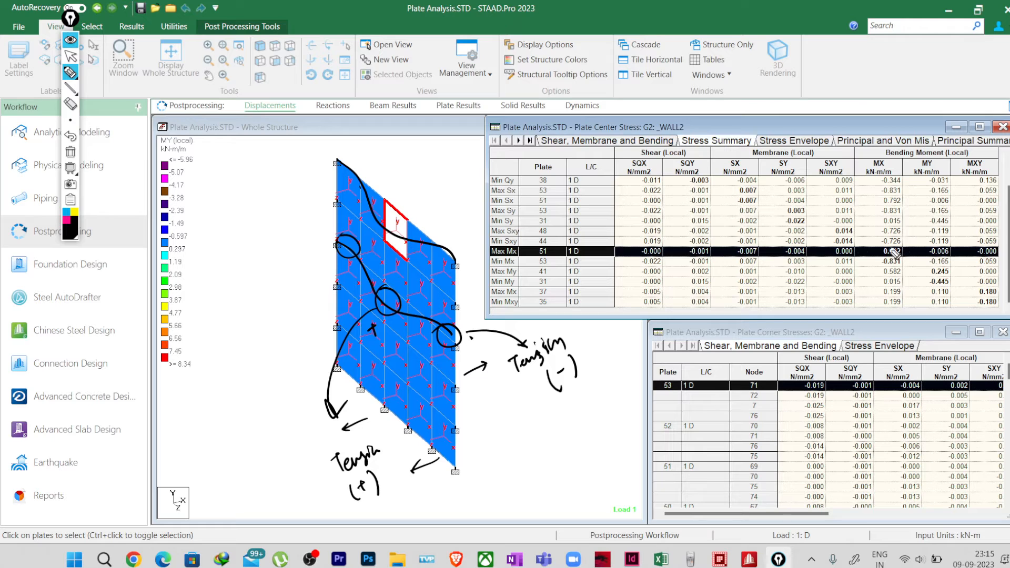
Step: Circle the Max Mx value 0.792 in magenta and draw an arrow outward from the highlighted plate
click(66, 221)
mouse_move(905, 250)
mouse_down()
mouse_move(876, 257)
mouse_move(905, 248)
mouse_up()
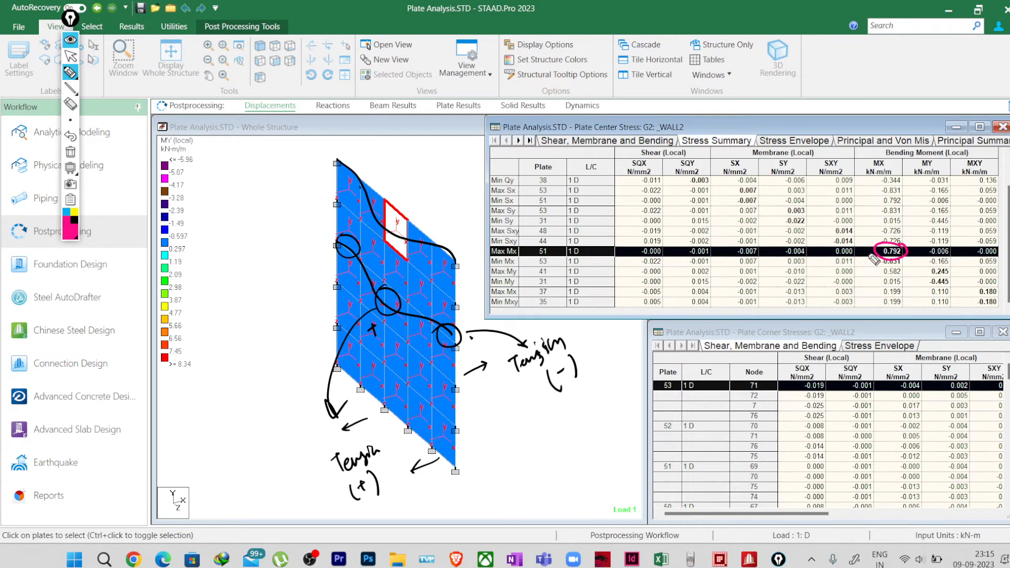
mouse_move(402, 226)
mouse_down()
mouse_move(410, 195)
mouse_move(415, 202)
mouse_up()
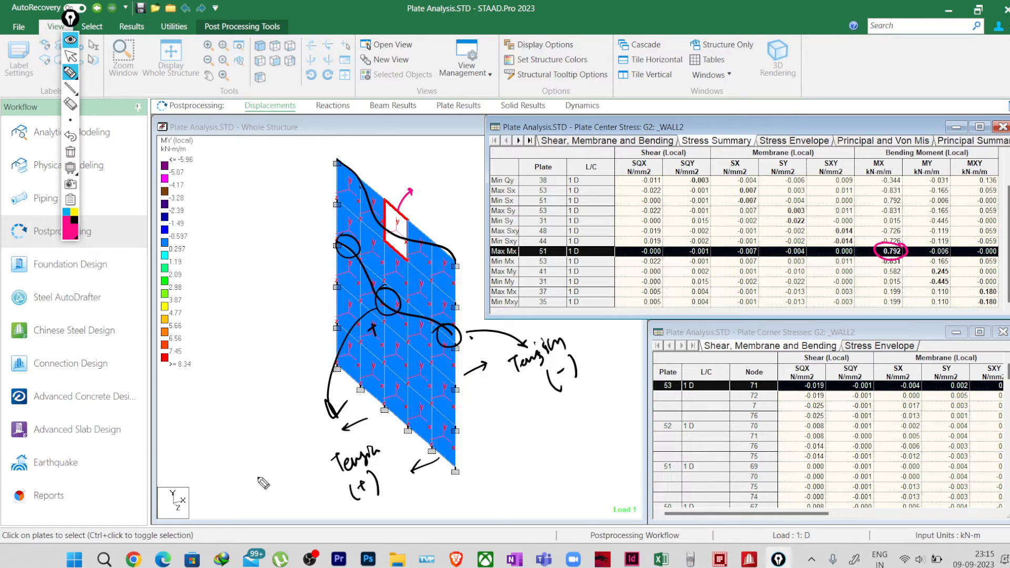
Step: Write underlined "In" and "Out" notes on the wall's two sides, and point an arrow from 0.792 to "In"
mouse_move(251, 468)
mouse_down()
mouse_move(262, 491)
mouse_move(281, 485)
mouse_up()
mouse_move(543, 434)
mouse_down()
mouse_move(545, 445)
mouse_move(575, 442)
mouse_up()
mouse_move(560, 435)
mouse_down()
mouse_move(579, 431)
mouse_move(550, 459)
mouse_up()
drag(291, 489, 266, 502)
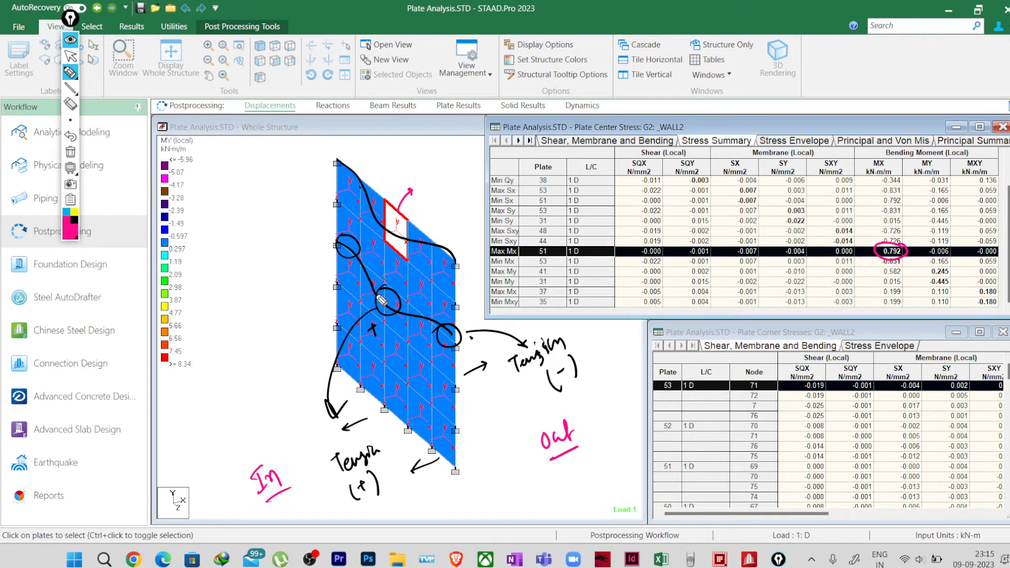
mouse_move(906, 253)
mouse_down()
mouse_move(927, 226)
mouse_move(954, 230)
mouse_up()
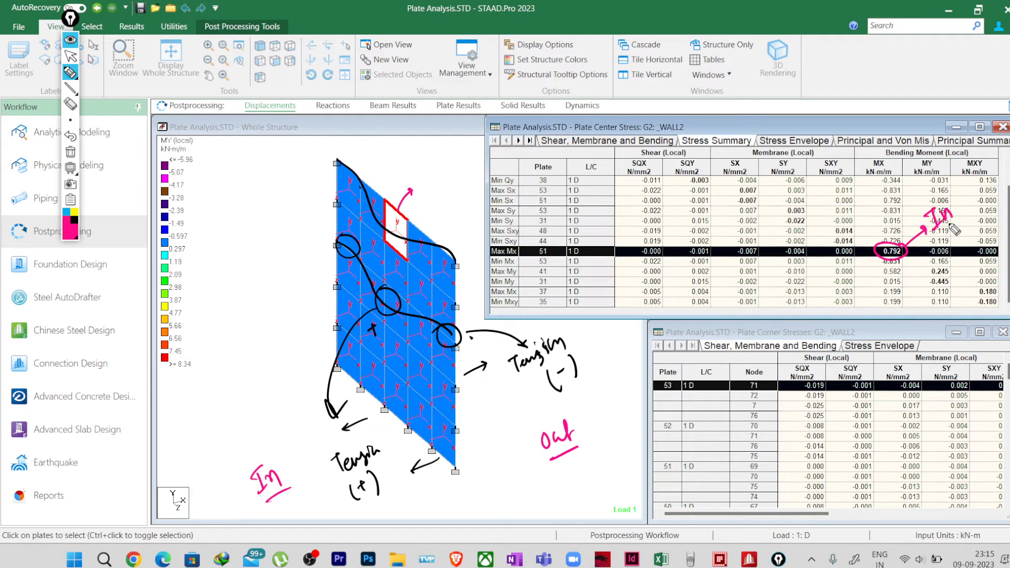
Step: Replace the Max Mx annotation with a circle around the Min Mx value -0.831, and highlight that row's plate
mouse_move(928, 223)
mouse_down()
mouse_move(947, 214)
mouse_move(890, 257)
mouse_up()
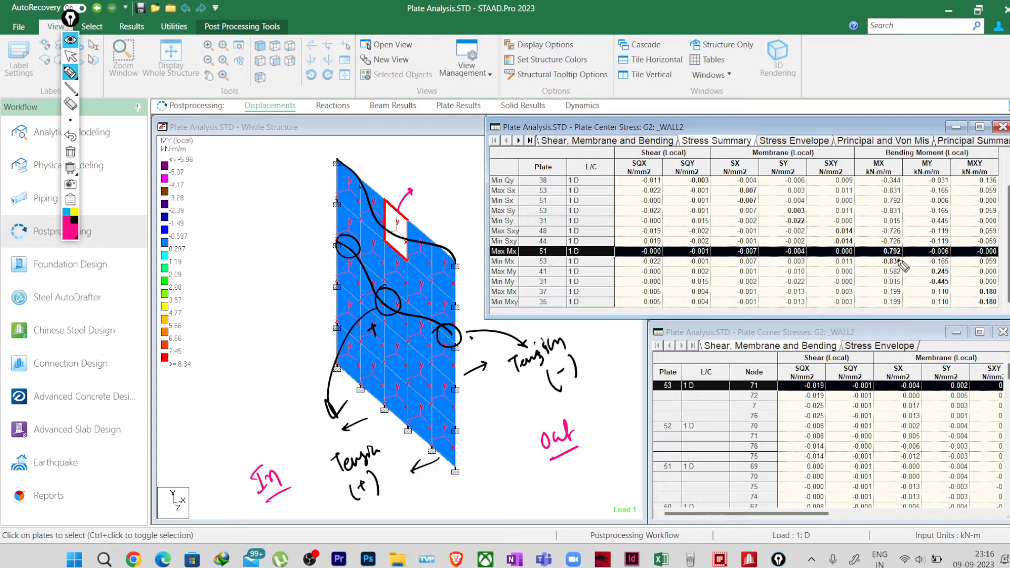
mouse_move(902, 257)
mouse_down()
mouse_move(872, 267)
mouse_move(905, 263)
mouse_up()
click(70, 56)
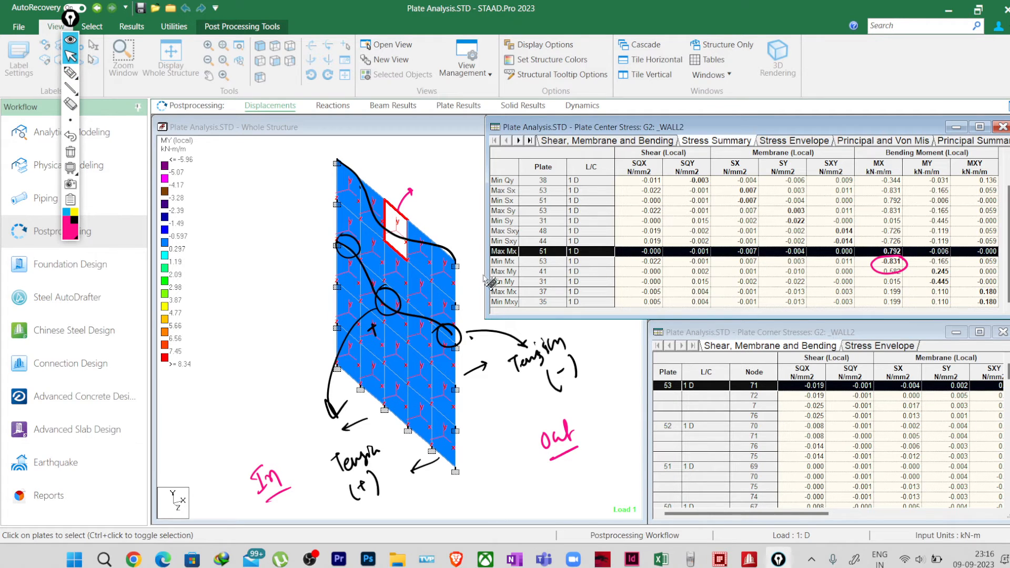
click(507, 261)
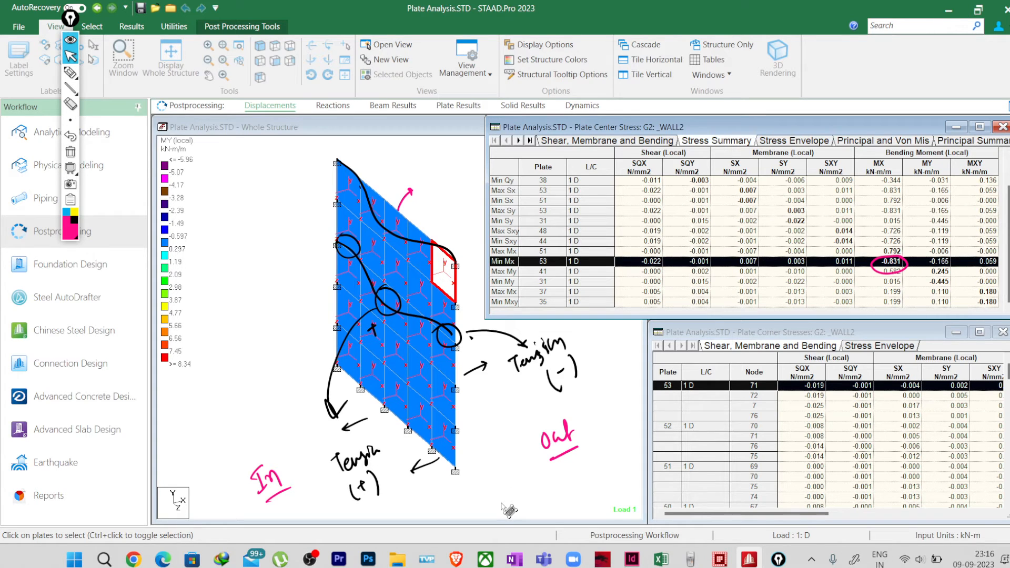
Step: Point an arrow from -0.831 to the note "outter" and mark the outer face of the highlighted plate at the support
click(71, 72)
drag(906, 259, 974, 190)
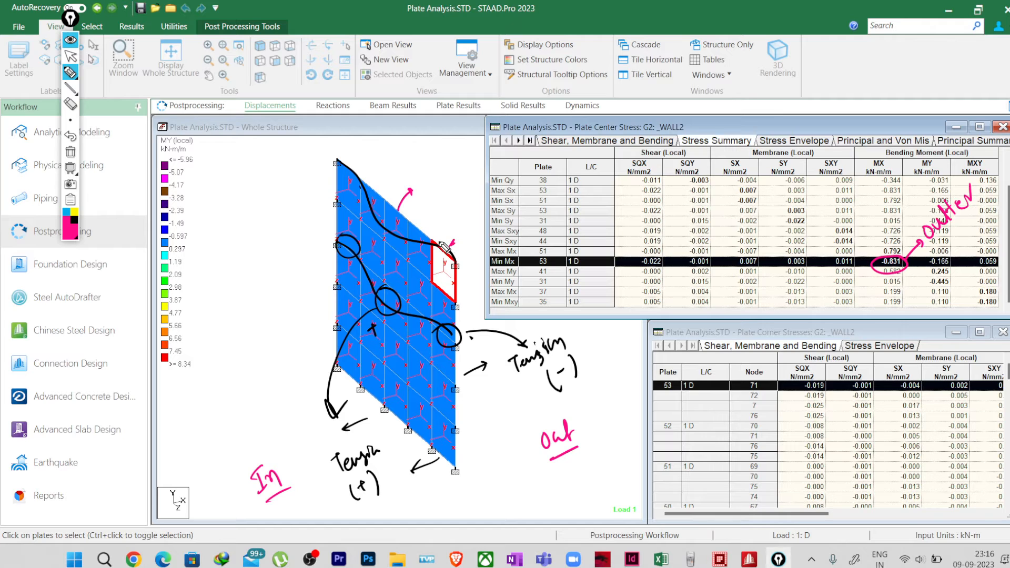
mouse_move(433, 244)
mouse_down()
mouse_move(463, 258)
mouse_move(459, 269)
mouse_up()
drag(467, 260, 472, 317)
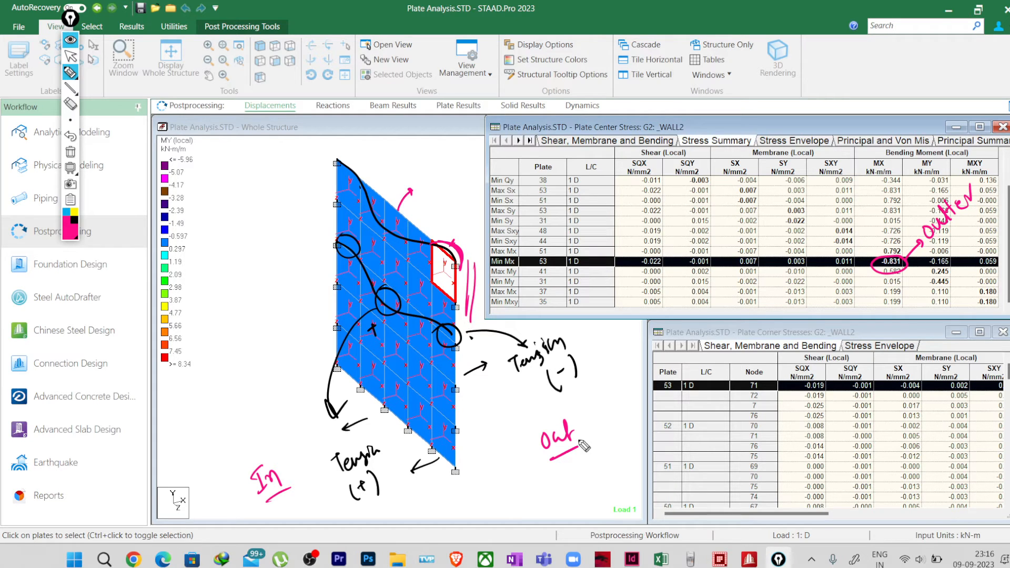
Step: Write "-0.831" under "Out" and "0.791" above "In", and add an arrow labelled "T" near the wall's upper corner
mouse_move(551, 483)
mouse_down()
mouse_move(609, 452)
mouse_move(621, 464)
mouse_up()
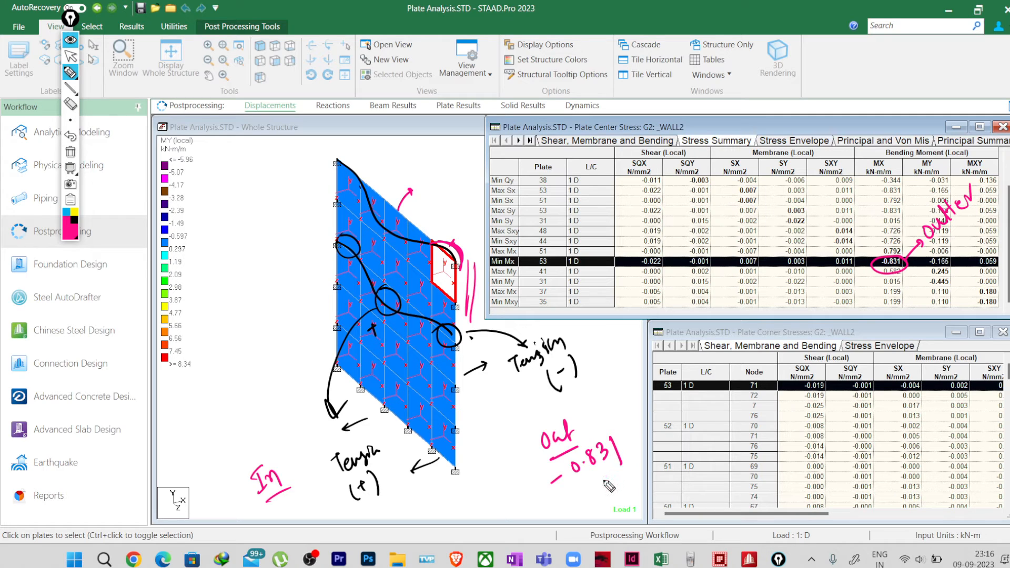
mouse_move(244, 447)
mouse_down()
mouse_move(236, 459)
mouse_move(244, 447)
mouse_move(268, 452)
mouse_up()
click(249, 453)
mouse_move(276, 418)
mouse_down()
mouse_move(285, 455)
mouse_move(303, 434)
mouse_move(292, 440)
mouse_up()
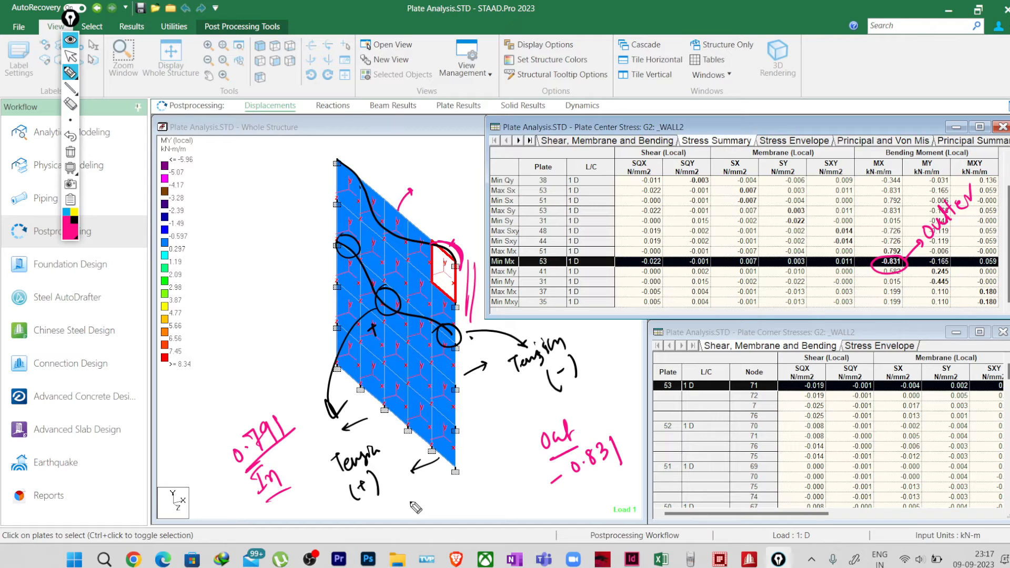
mouse_move(334, 193)
mouse_down()
mouse_move(302, 211)
mouse_move(318, 211)
mouse_move(283, 220)
mouse_move(287, 230)
mouse_up()
Step: Return to Analytical Modeling, clear all annotations, and display the whole structure
click(70, 56)
click(108, 132)
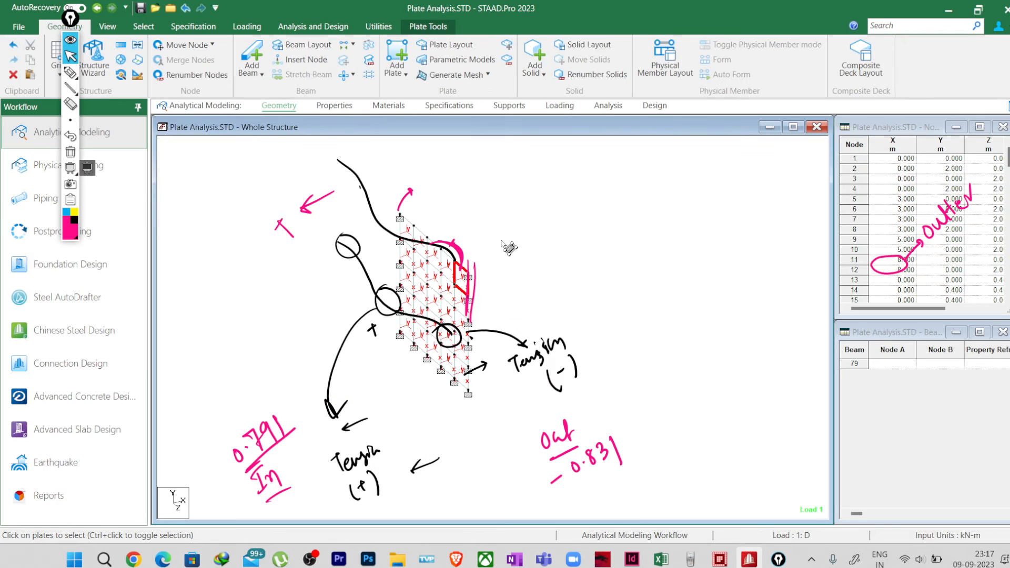
click(71, 151)
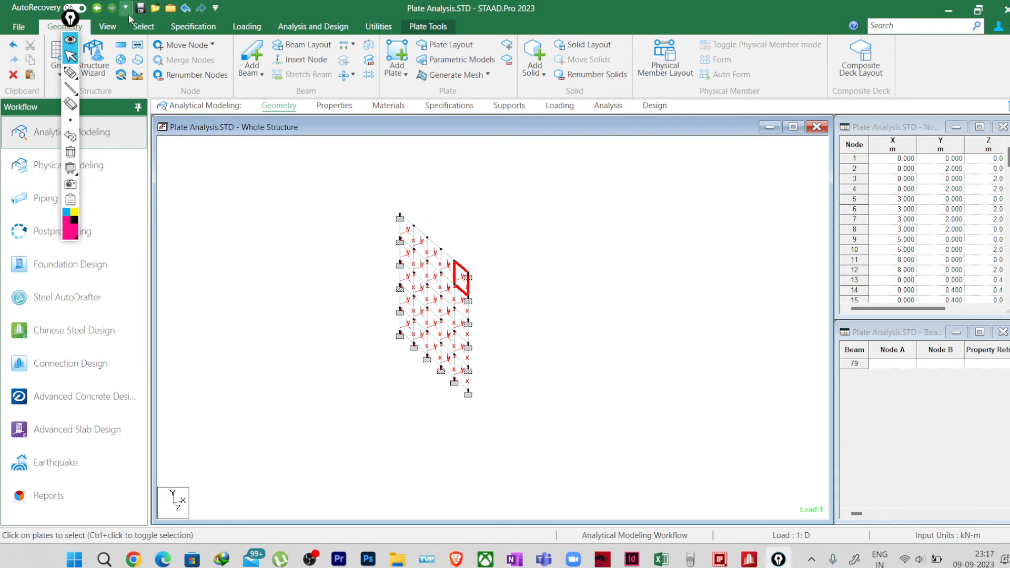
click(108, 26)
click(171, 55)
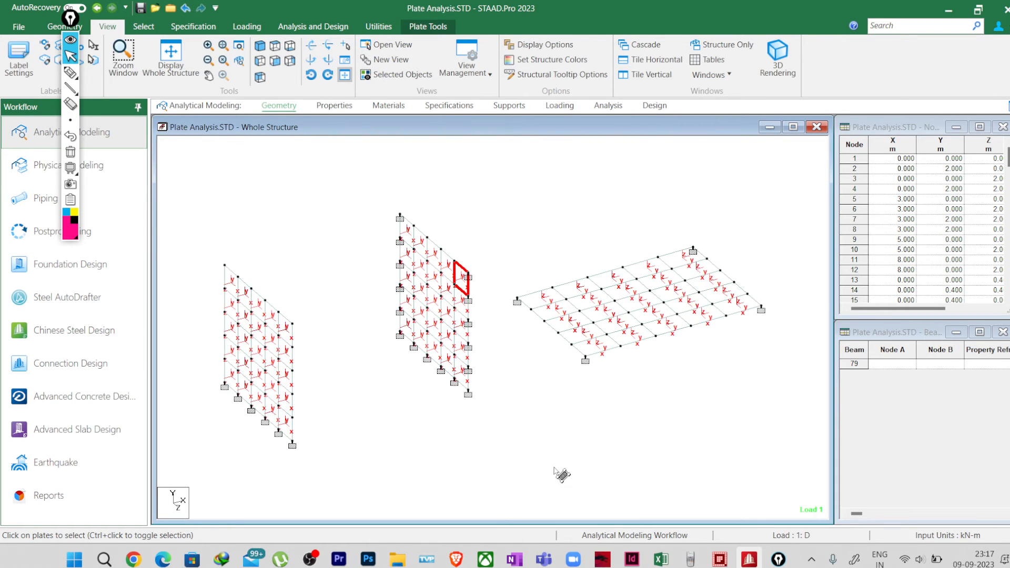
Step: Show only the horizontal slab supported at its four corners and examine its plates' local axes
middle_drag(504, 288, 374, 302)
drag(367, 256, 692, 438)
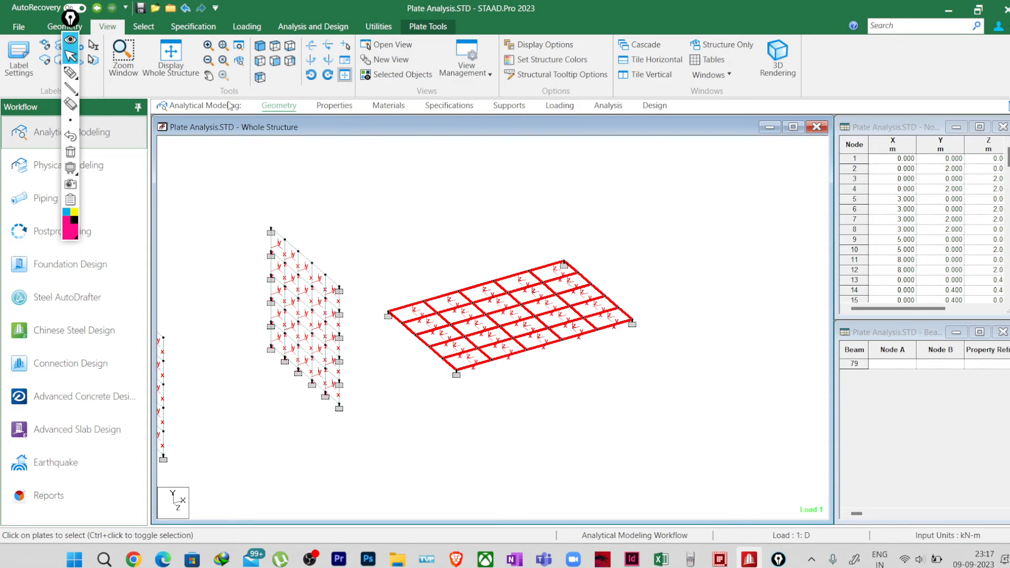
scroll(463, 290, up, 9)
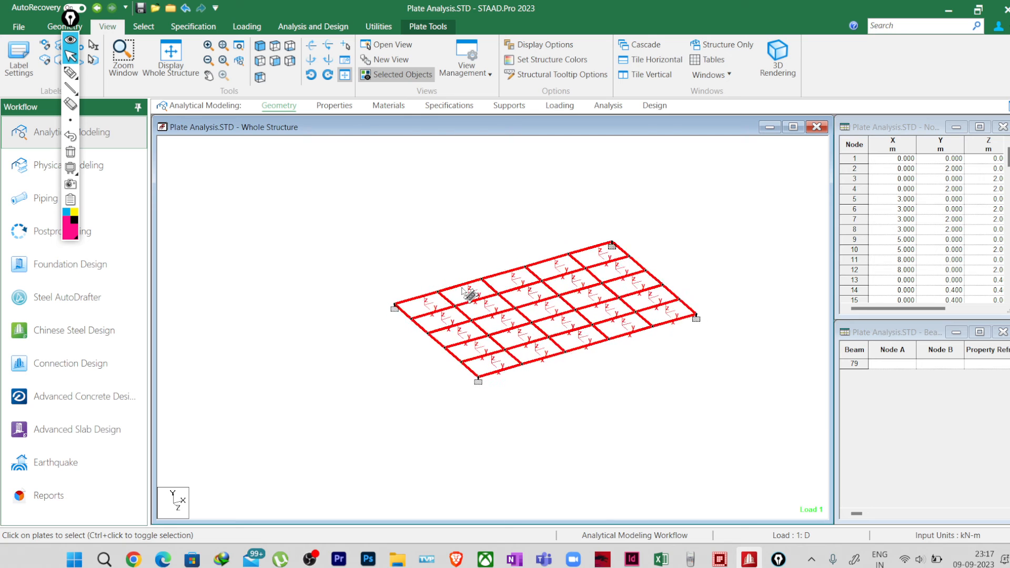
middle_drag(663, 458, 458, 465)
scroll(447, 336, up, 8)
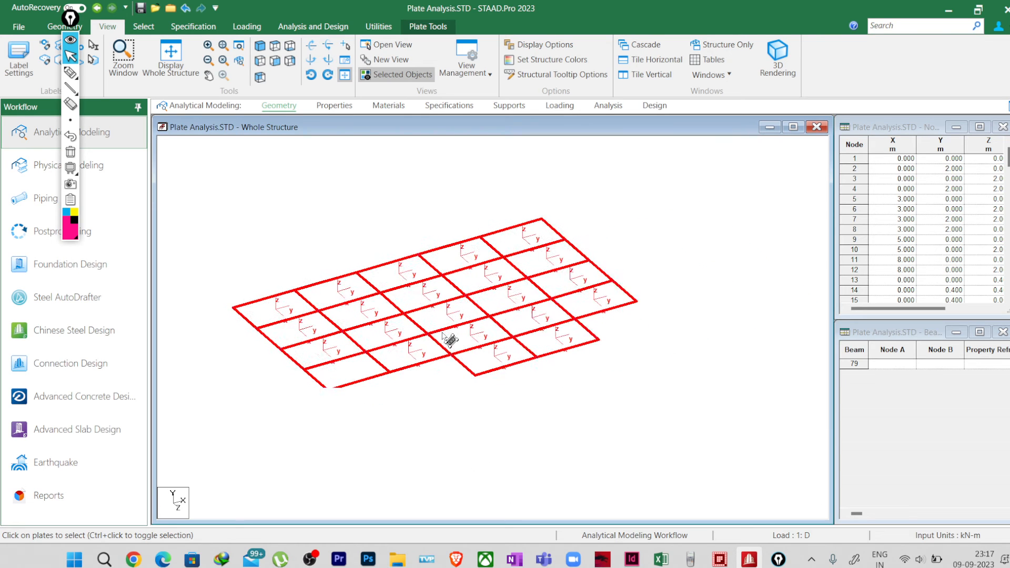
click(590, 467)
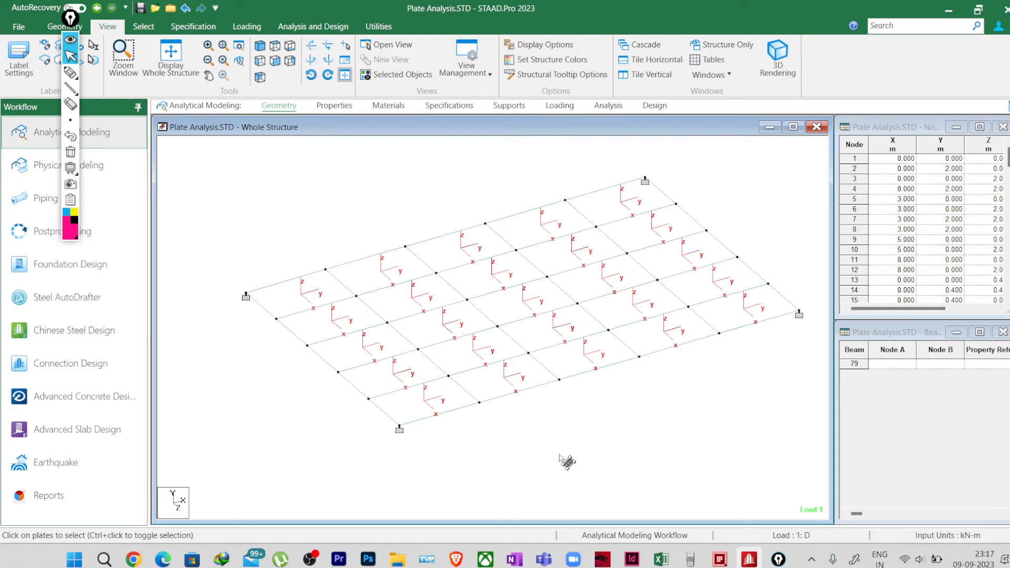
scroll(462, 372, up, 3)
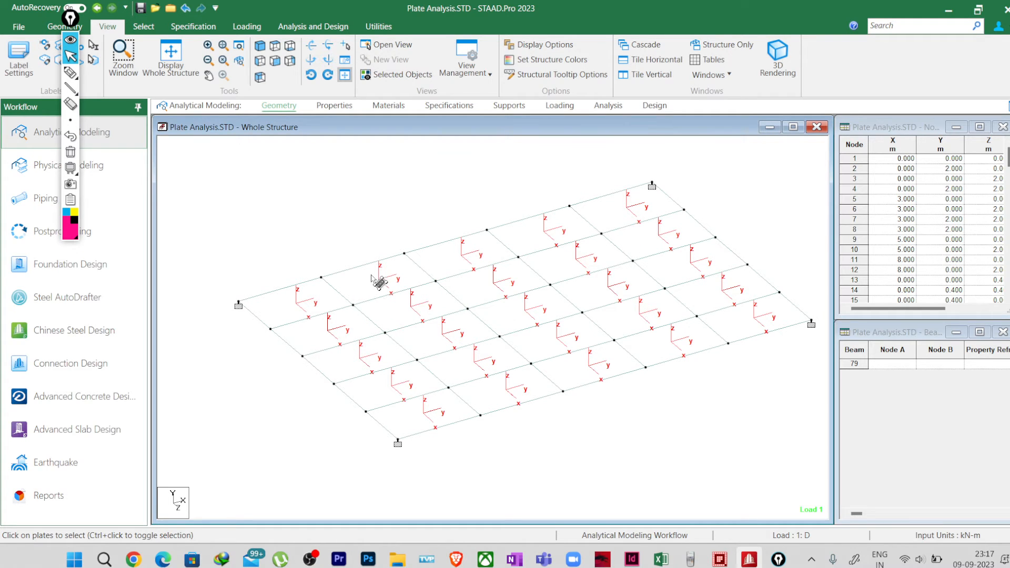
scroll(470, 384, up, 1)
scroll(476, 391, down, 2)
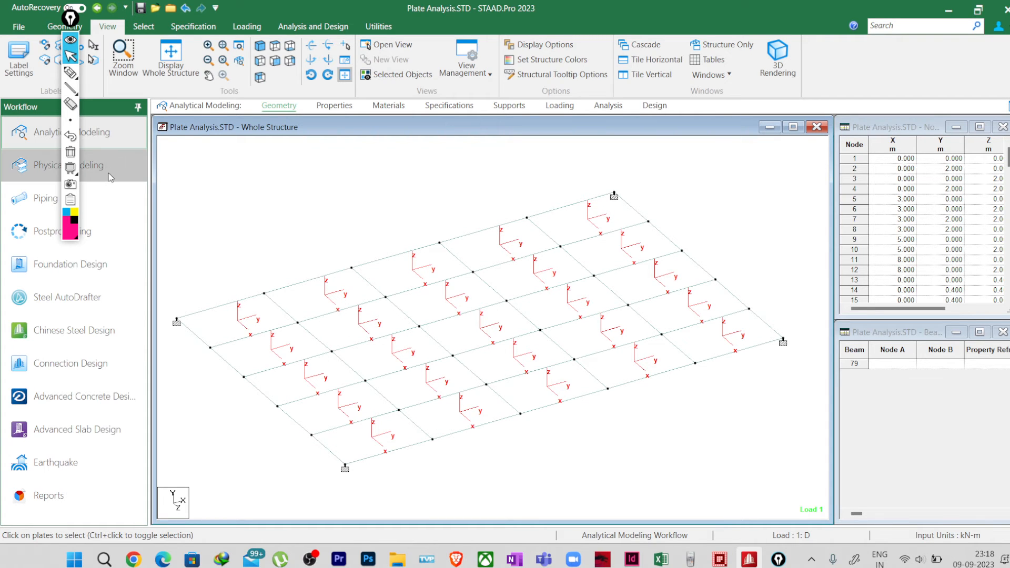
Step: Switch to the Postprocessing workflow and display the slab's deflected shape under load 1
click(107, 243)
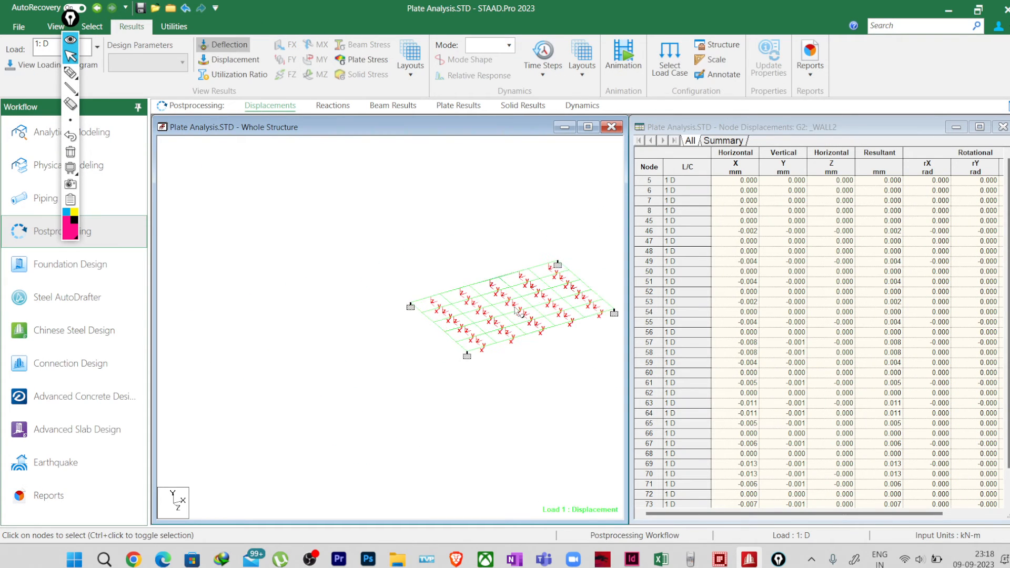
middle_drag(488, 311, 354, 335)
scroll(355, 335, up, 5)
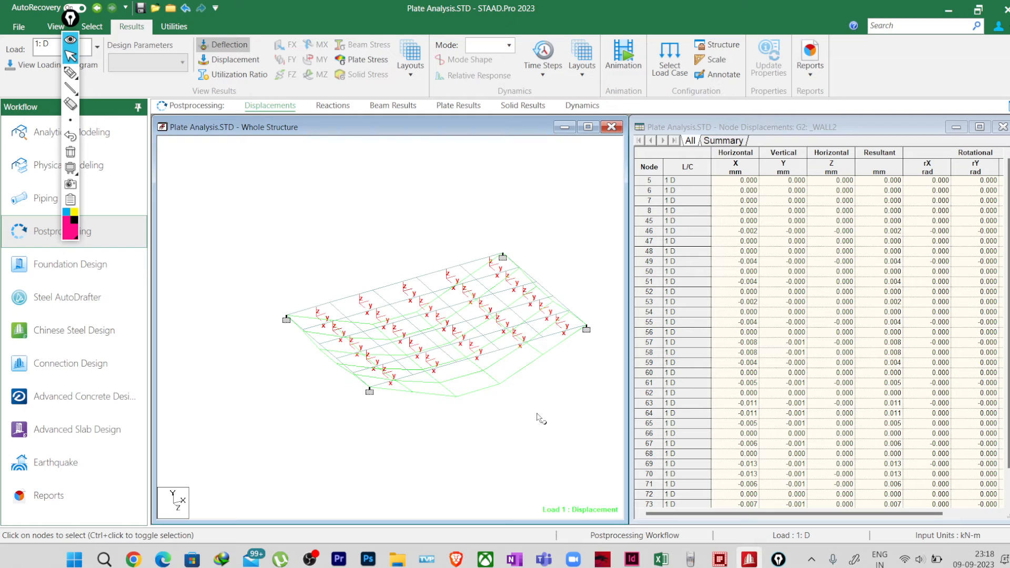
Step: Mark pen lines along the slab's two front edges, outline a central patch and draw two strips across the slab
click(71, 73)
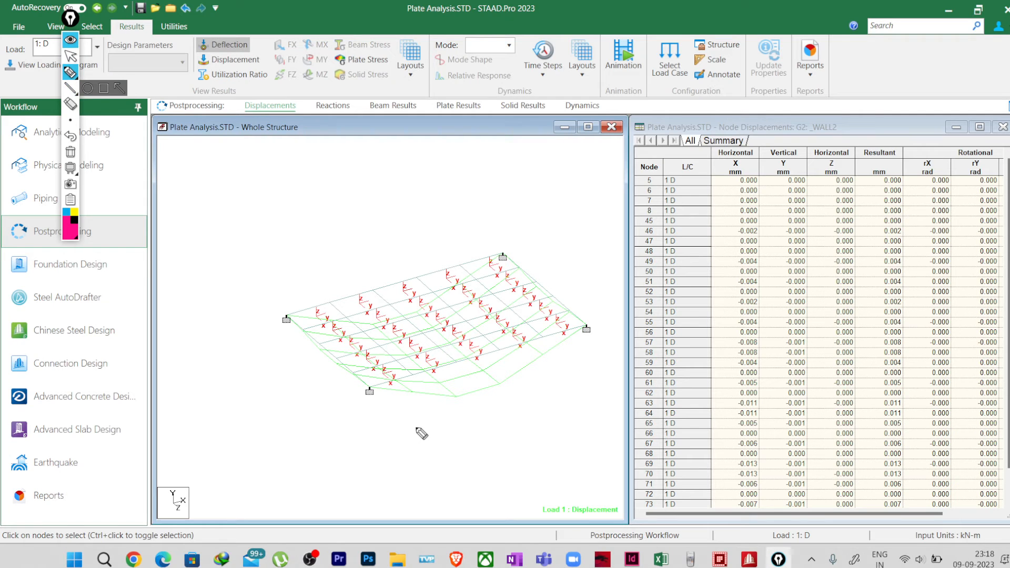
drag(406, 431, 585, 354)
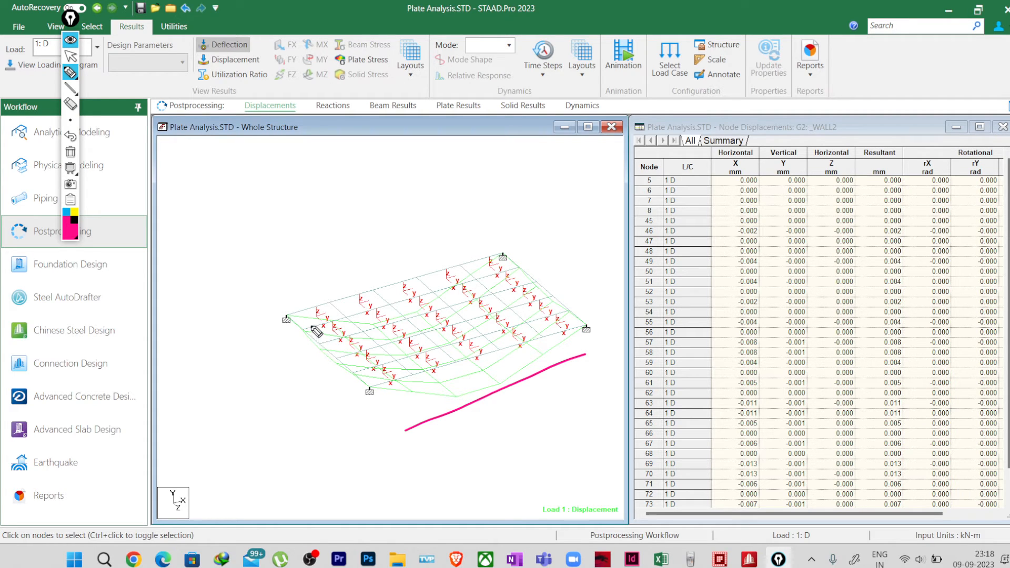
drag(287, 341, 348, 401)
mouse_move(406, 319)
mouse_down()
mouse_move(413, 334)
mouse_move(463, 325)
mouse_move(416, 344)
mouse_up()
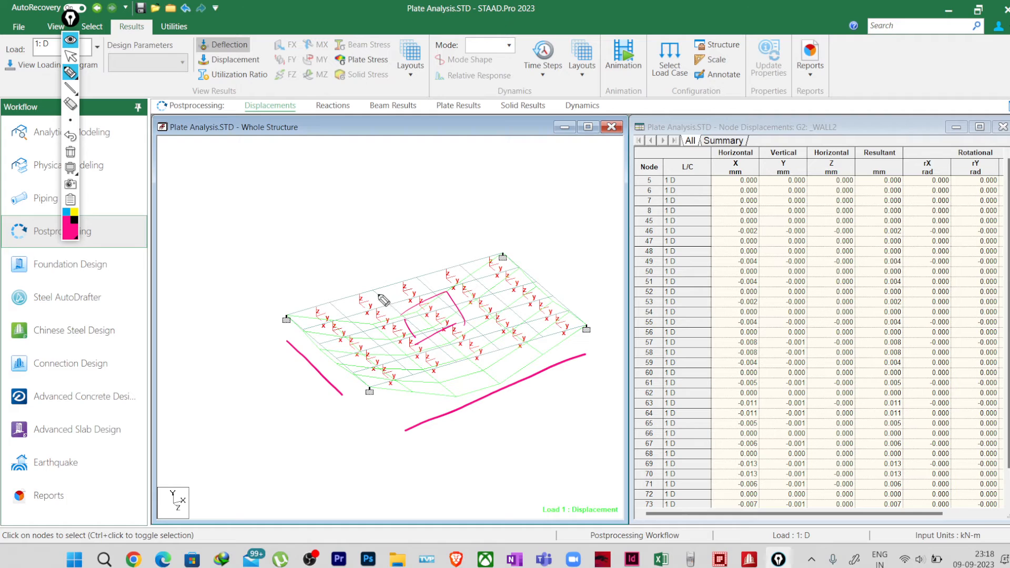
drag(379, 290, 471, 362)
drag(422, 275, 492, 345)
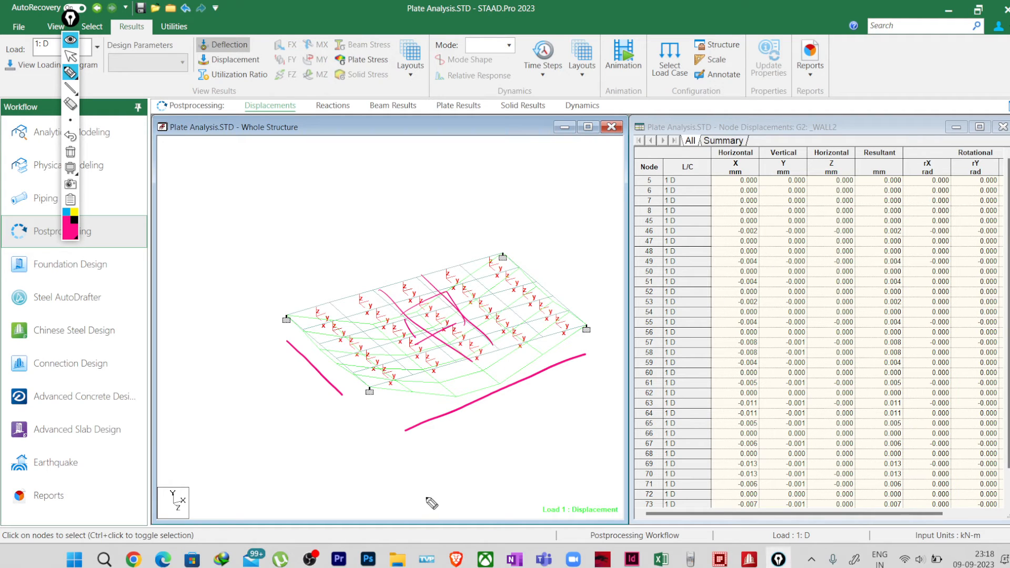
Step: Replace the annotations with an upward arrow labelled "Z" above the slab and the note "Sagging (Dominating) (Tension at Bottom)" beside it
click(70, 152)
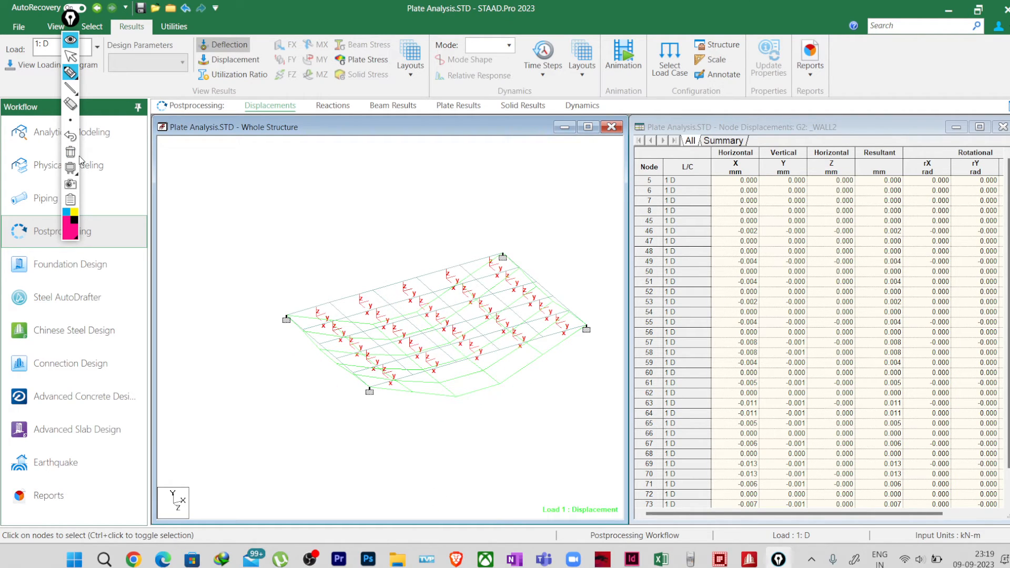
drag(404, 273, 405, 235)
drag(398, 247, 425, 227)
mouse_move(475, 407)
mouse_down()
mouse_move(472, 416)
mouse_move(532, 401)
mouse_move(546, 387)
mouse_move(539, 411)
mouse_move(559, 378)
mouse_move(628, 337)
mouse_move(625, 363)
mouse_up()
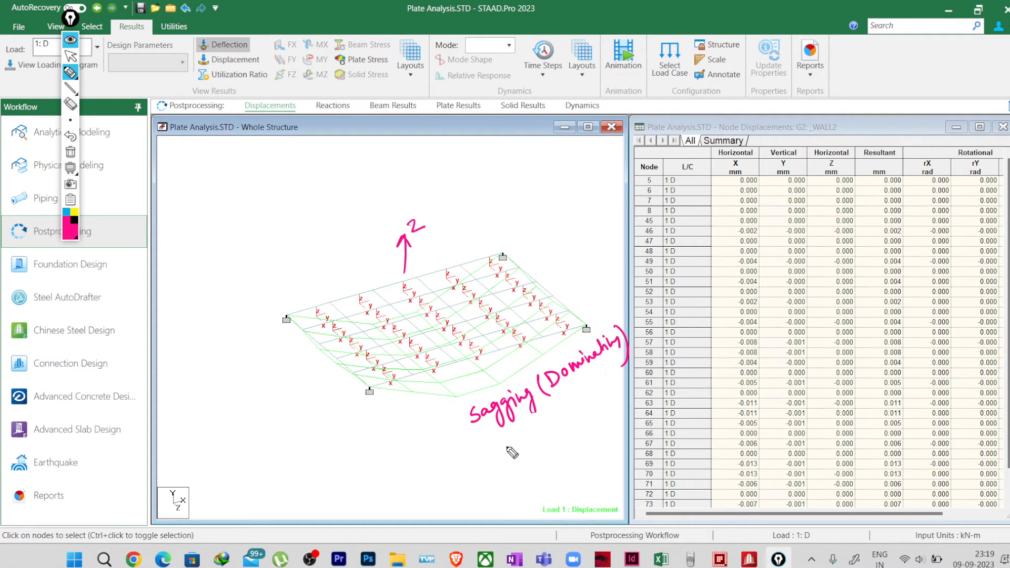
mouse_move(491, 441)
mouse_down()
mouse_move(483, 459)
mouse_move(581, 416)
mouse_move(625, 374)
mouse_move(630, 393)
mouse_up()
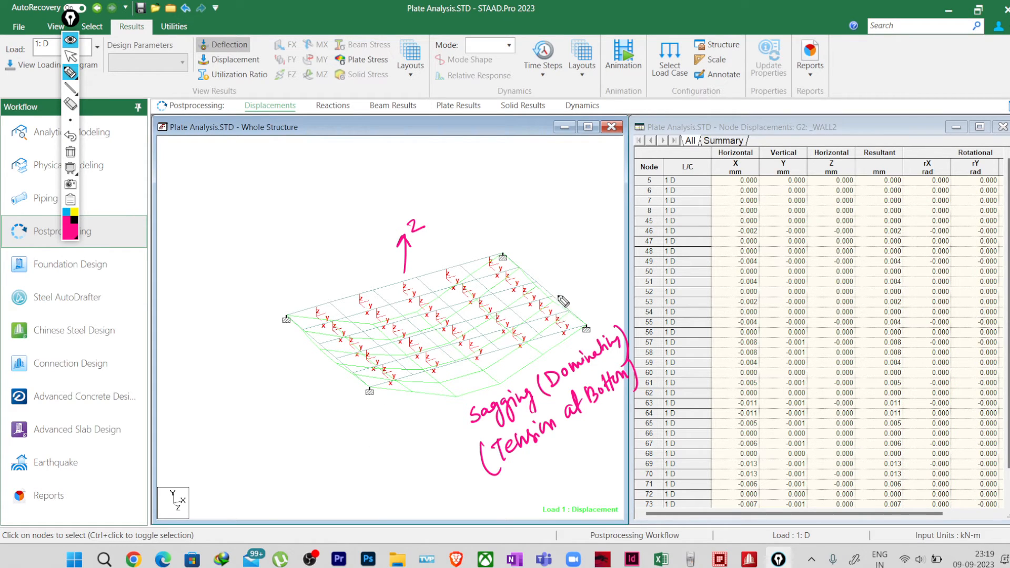
Step: Write "(+)" above the Z arrow and a starred, double-underlined "(-)" below the tension note
mouse_move(441, 190)
mouse_down()
mouse_move(452, 188)
mouse_move(449, 197)
mouse_up()
mouse_move(542, 463)
mouse_down()
mouse_move(574, 442)
mouse_move(577, 451)
mouse_up()
drag(562, 440, 560, 463)
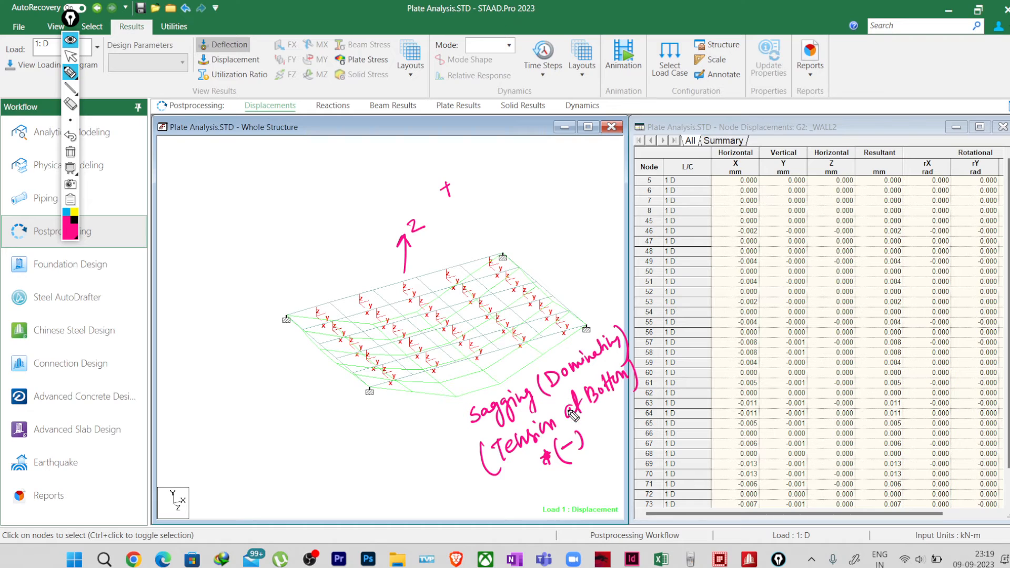
drag(559, 480, 594, 452)
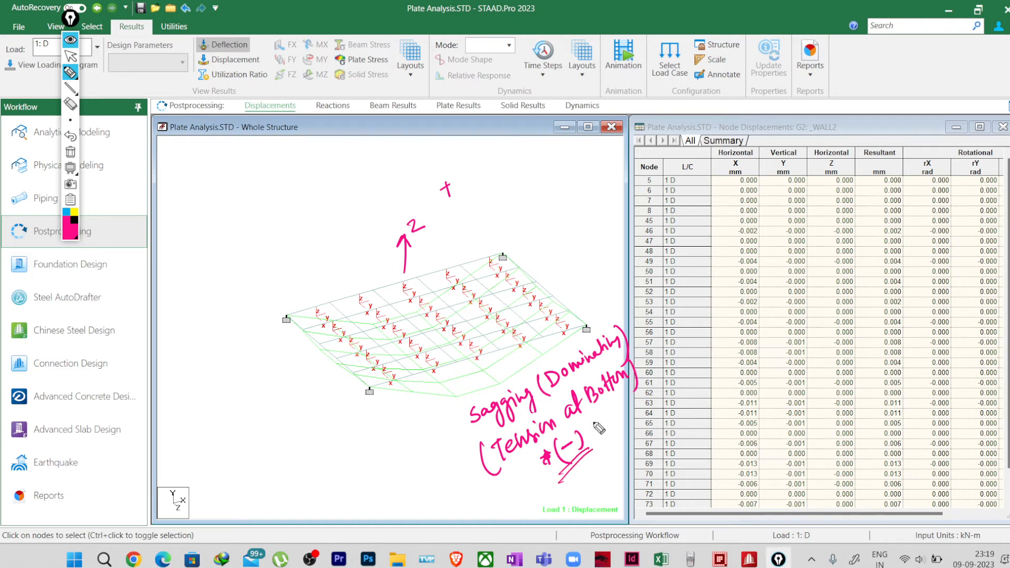
drag(450, 177, 453, 198)
drag(438, 190, 458, 211)
drag(578, 434, 583, 461)
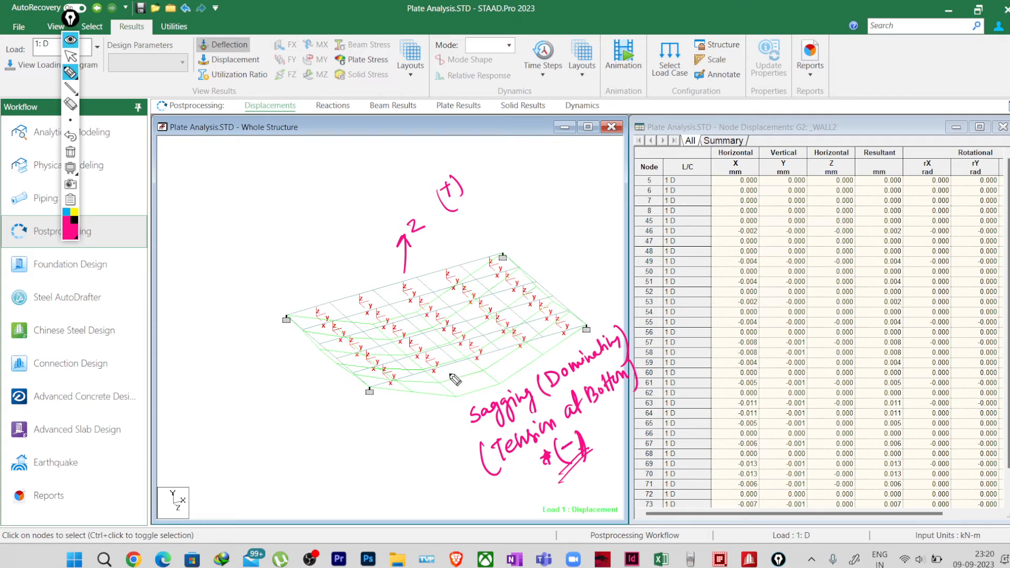
Step: Write "(-My)" with an arrow pointing to the tension note, and add "(-Mx)" above it
mouse_move(354, 480)
mouse_down()
mouse_move(369, 465)
mouse_move(388, 489)
mouse_move(353, 477)
mouse_move(334, 502)
mouse_up()
mouse_move(377, 441)
mouse_down()
mouse_move(393, 501)
mouse_move(471, 466)
mouse_up()
drag(457, 457, 462, 480)
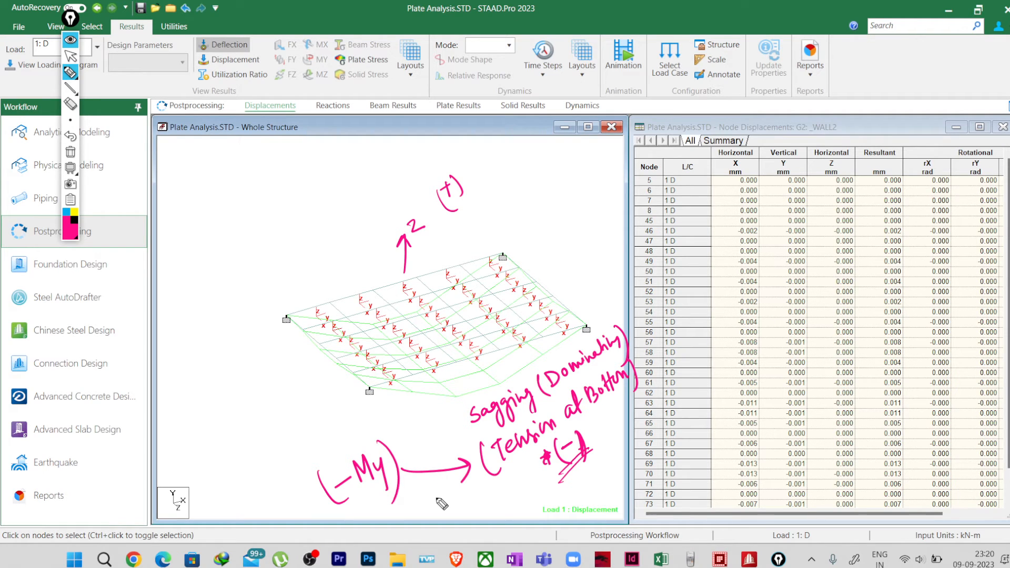
mouse_move(306, 448)
mouse_down()
mouse_move(351, 436)
mouse_move(301, 457)
mouse_up()
drag(348, 407, 348, 448)
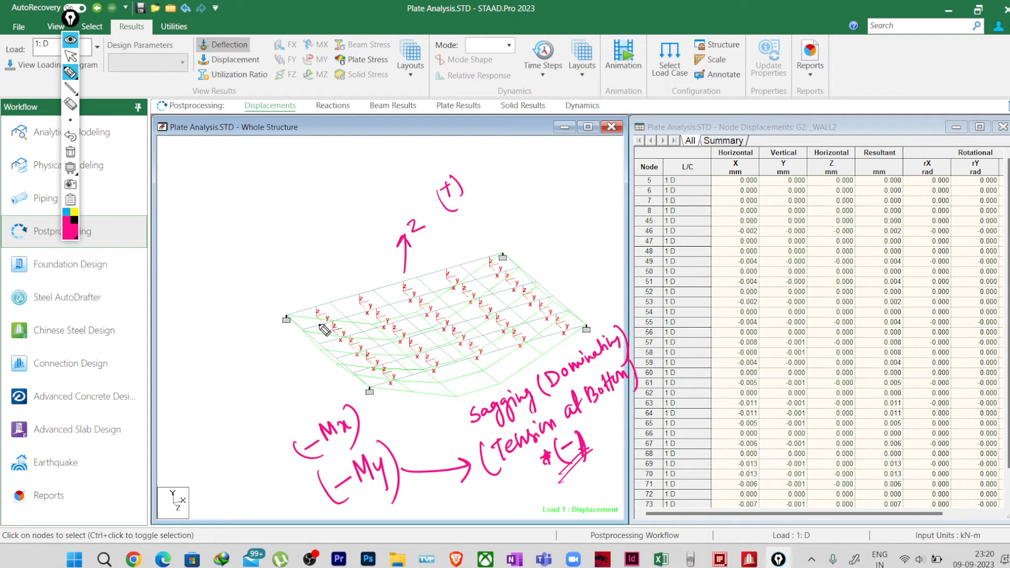
Step: Trace a curve along the slab's short front edge and number "(-My)" as 1 and "(-Mx)" as 2 in circles
drag(294, 322, 367, 395)
mouse_move(312, 497)
mouse_down()
mouse_move(311, 514)
mouse_move(322, 492)
mouse_up()
mouse_move(268, 453)
mouse_down()
mouse_move(288, 472)
mouse_move(251, 464)
mouse_up()
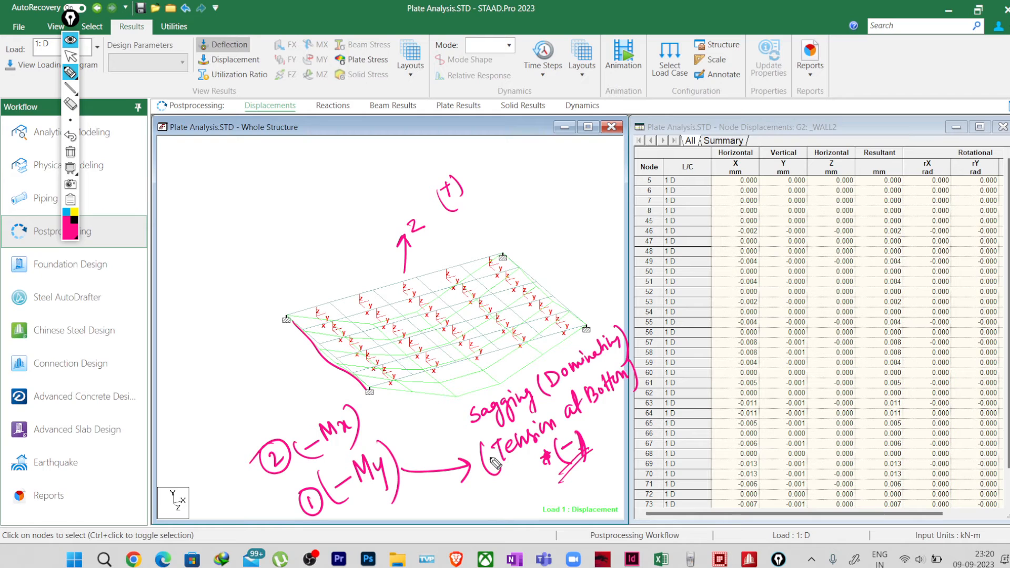
Step: Add a small sign mark before "Sagging" and write "+My" and an underlined "+Mx" beside the "(+)" mark
drag(434, 421, 434, 425)
drag(444, 415, 444, 421)
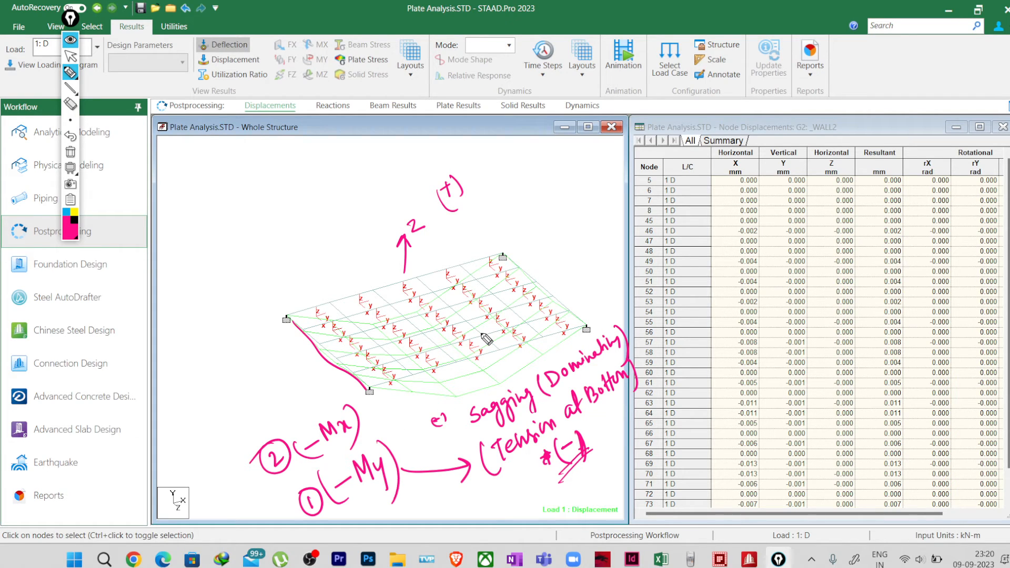
drag(500, 196, 541, 185)
drag(500, 229, 521, 220)
mouse_move(507, 216)
mouse_down()
mouse_move(509, 232)
mouse_move(542, 209)
mouse_up()
mouse_move(545, 208)
mouse_down()
mouse_move(555, 216)
mouse_move(563, 207)
mouse_up()
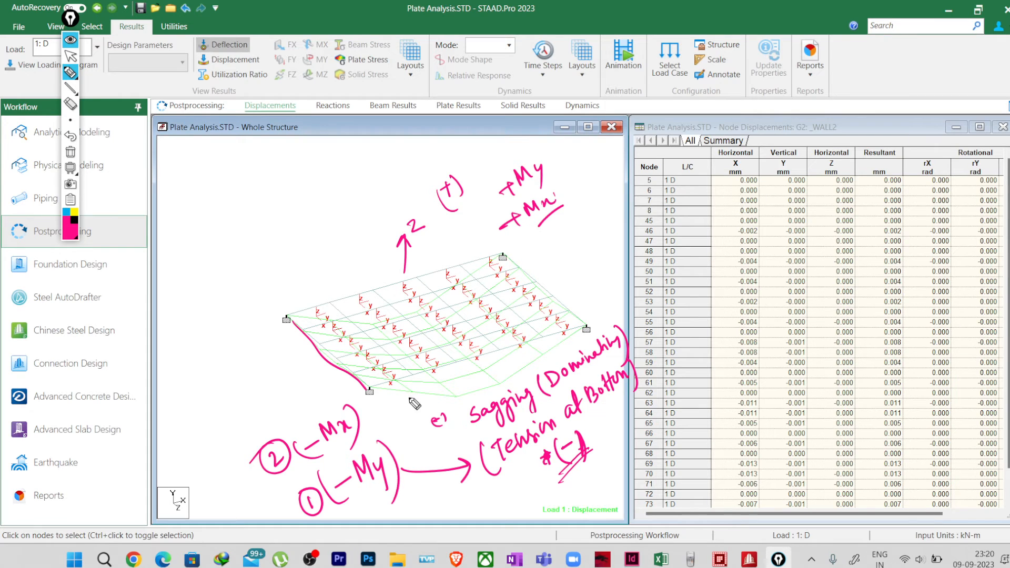
Step: Draw a pen line alongside each of the slab's four edges
drag(390, 422, 594, 346)
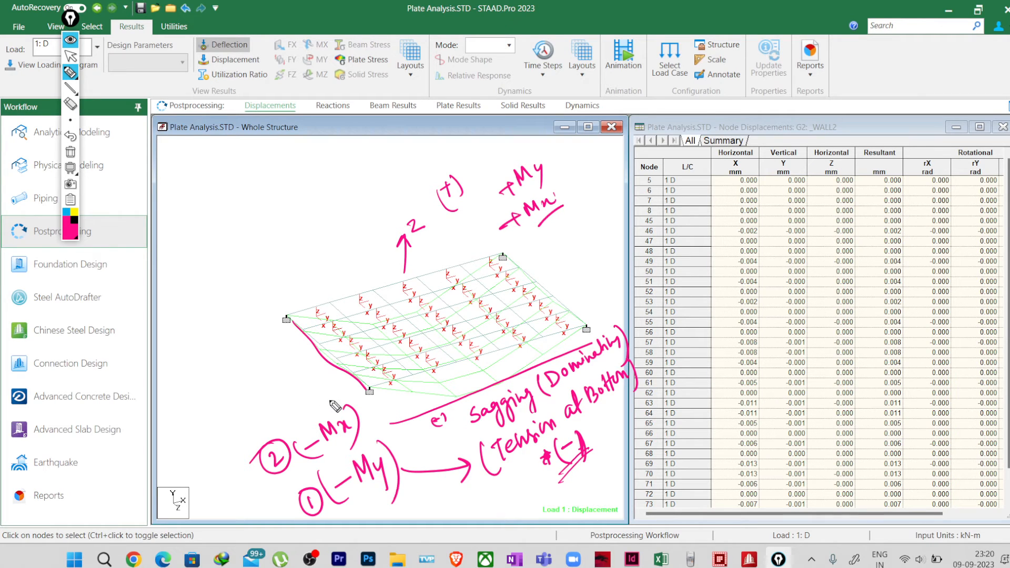
drag(332, 402, 254, 331)
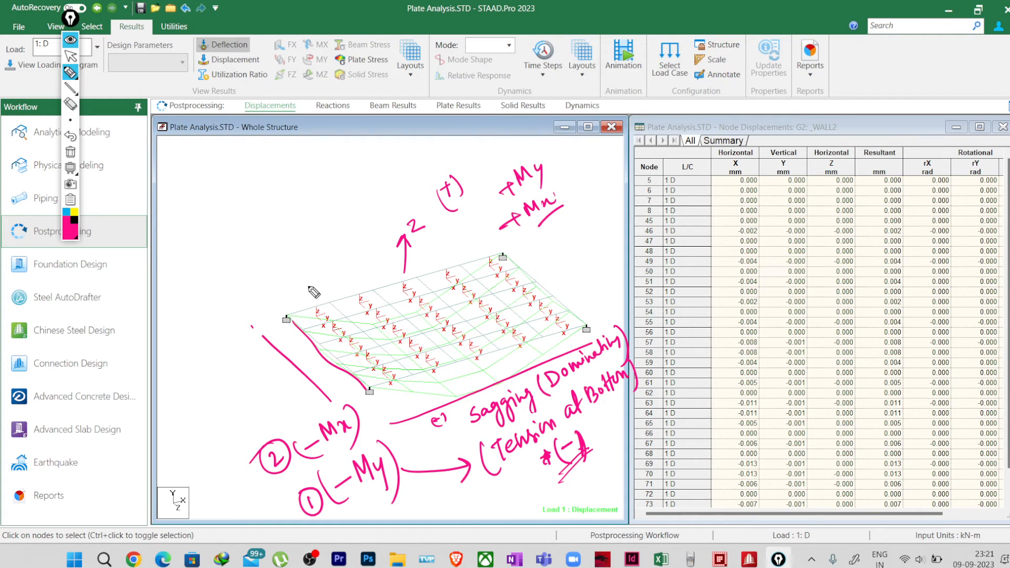
drag(293, 290, 486, 227)
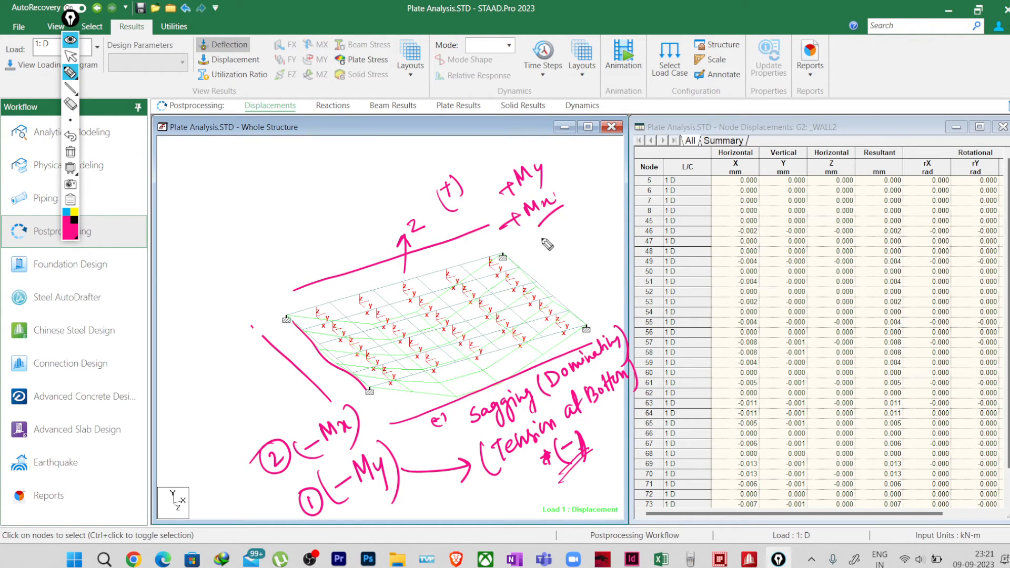
drag(522, 243, 573, 295)
Step: Clear all annotations and display the slab's MX (local) plate stress contour for load case 1: D
click(70, 152)
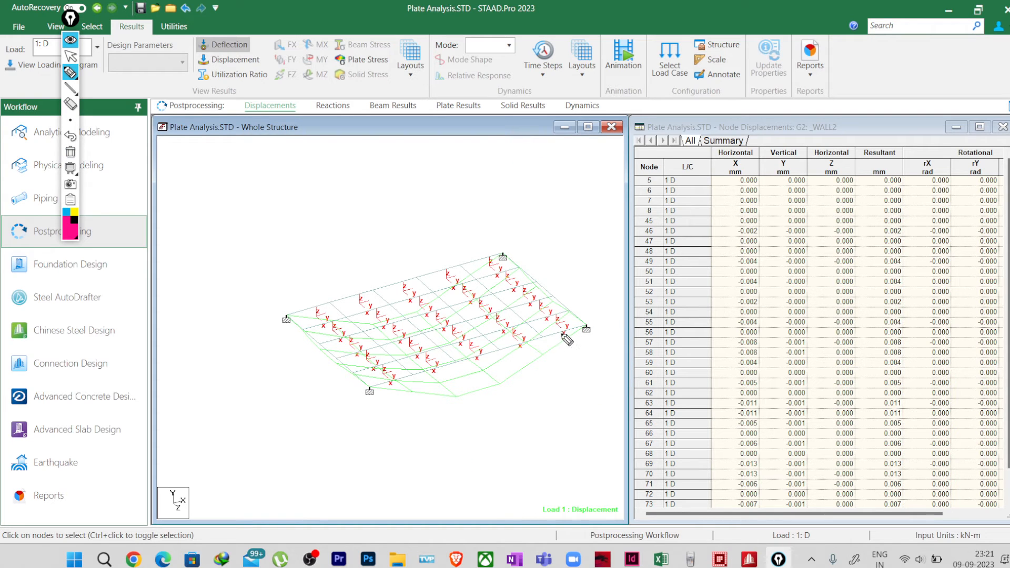
click(71, 56)
click(362, 62)
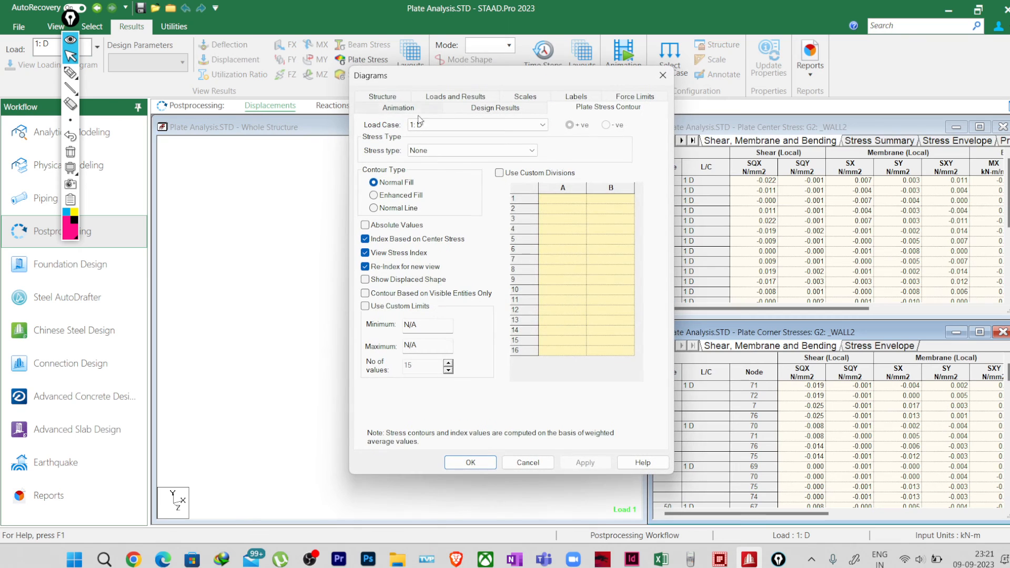
click(448, 150)
click(429, 294)
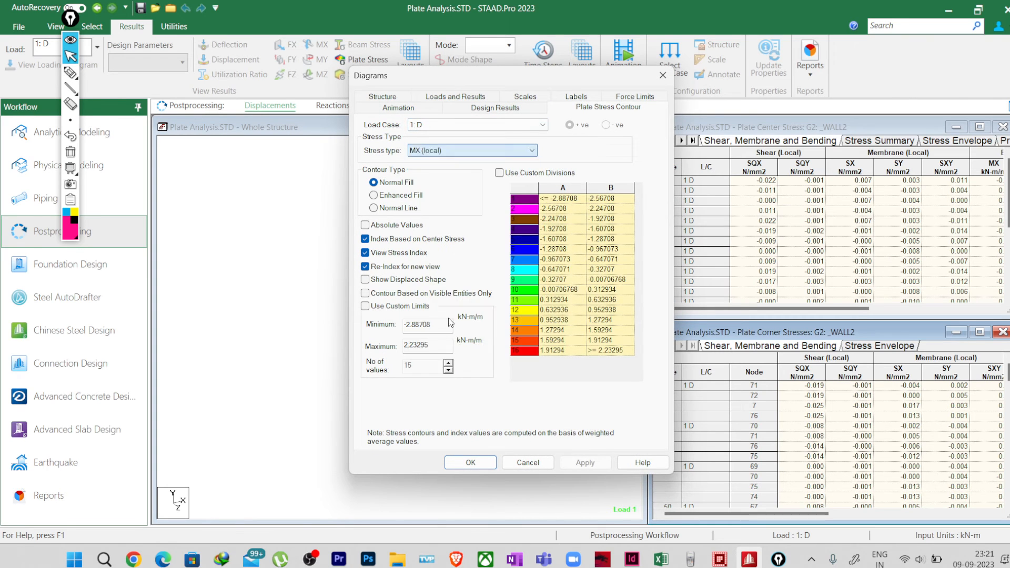
click(484, 463)
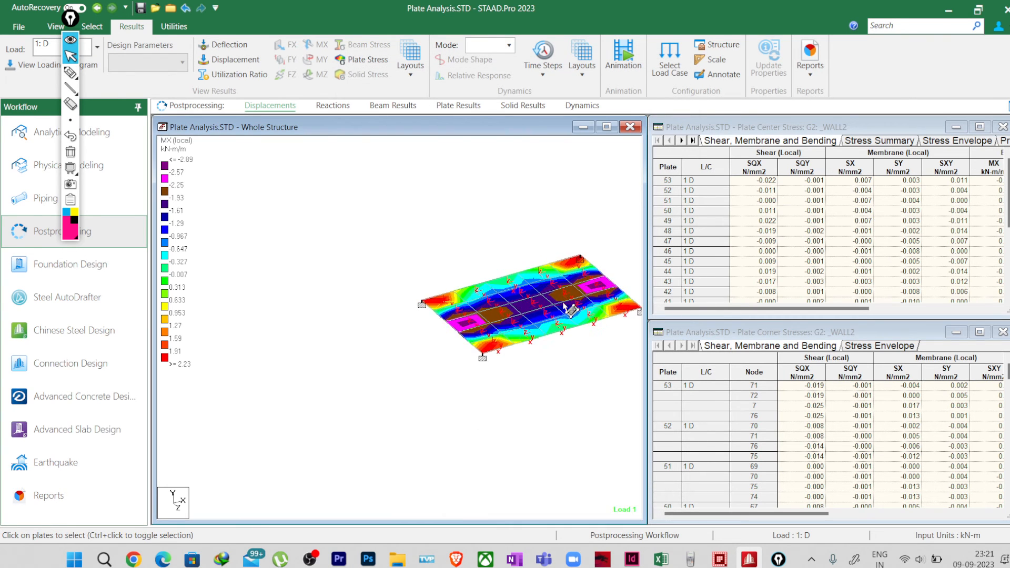
Step: Show the widened plate center Stress Summary and limit the results range to the group G3: _SLAB
click(871, 141)
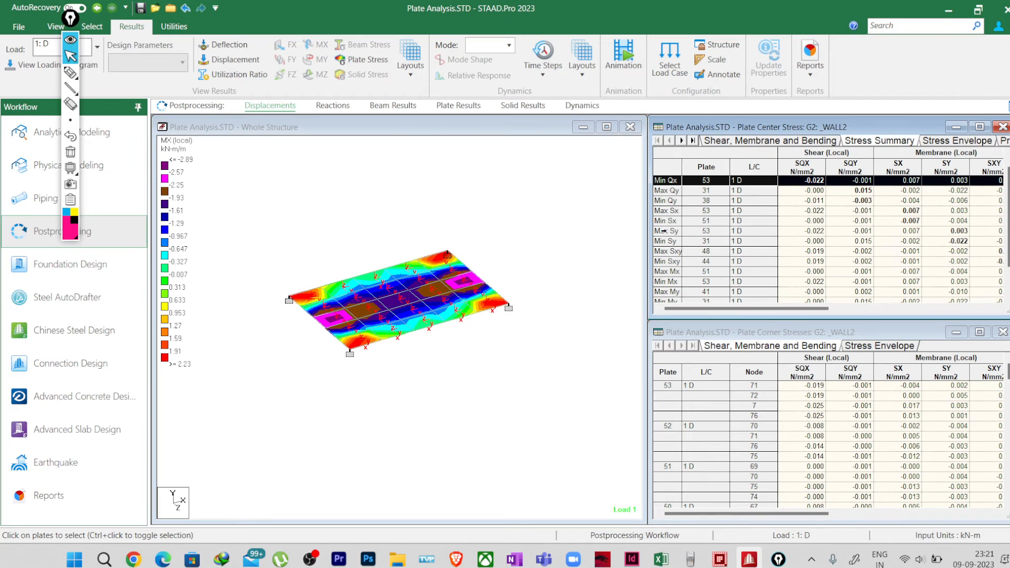
drag(648, 235, 552, 229)
right_click(581, 158)
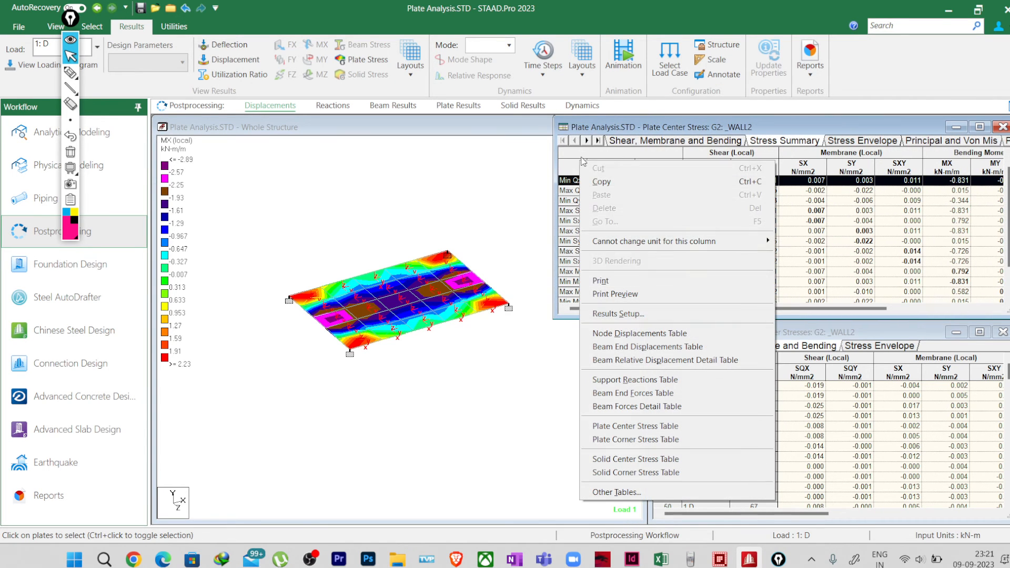
click(622, 314)
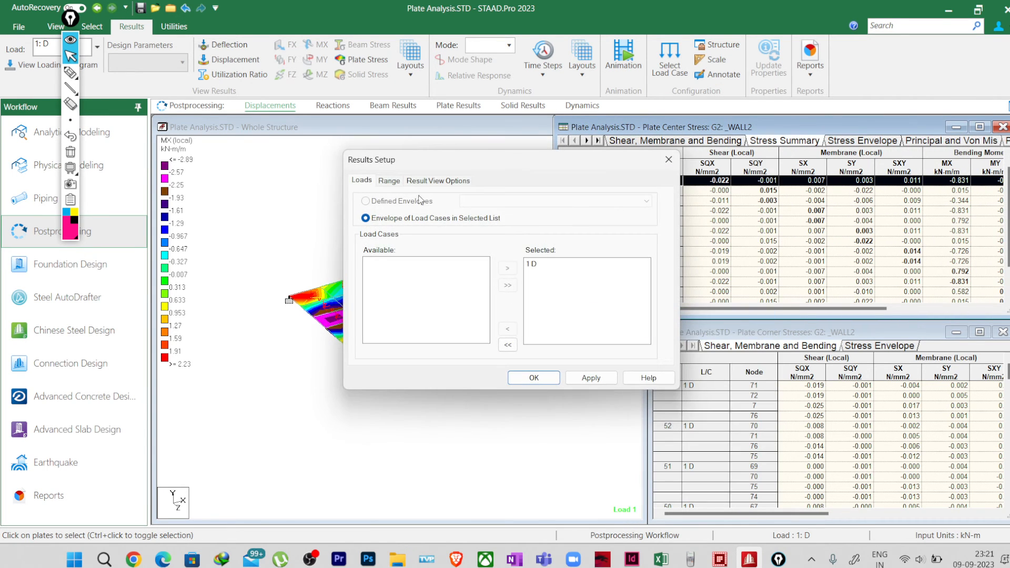
click(392, 180)
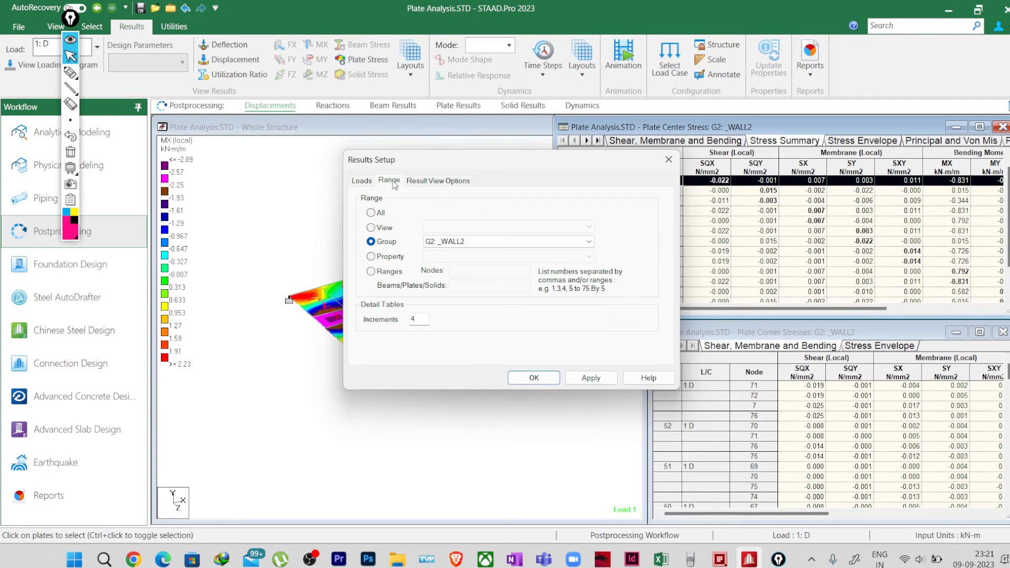
click(453, 241)
click(451, 270)
click(535, 377)
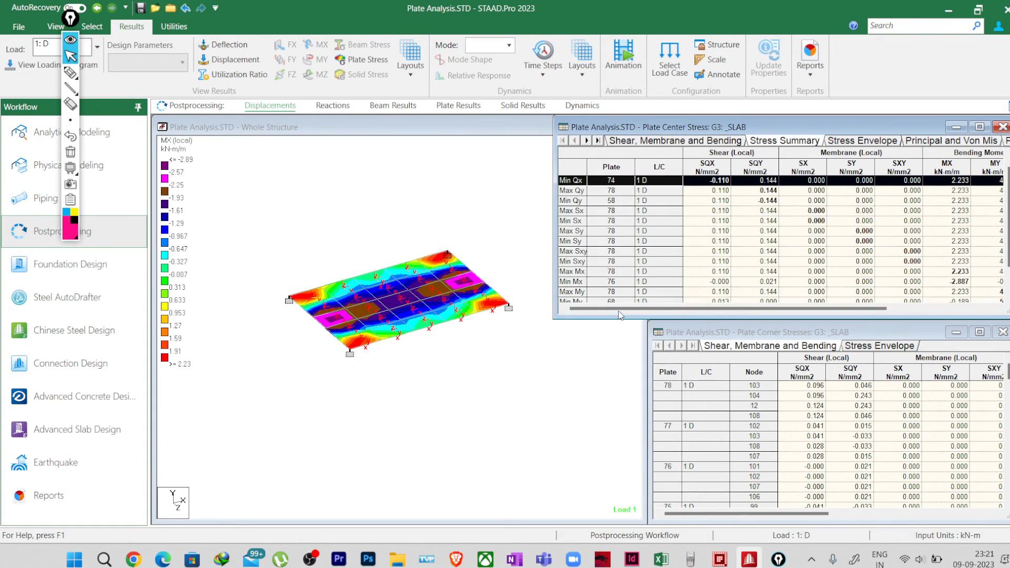
Step: Examine the slab contour and review the maximum and minimum bending moment rows in the Stress Summary
click(419, 294)
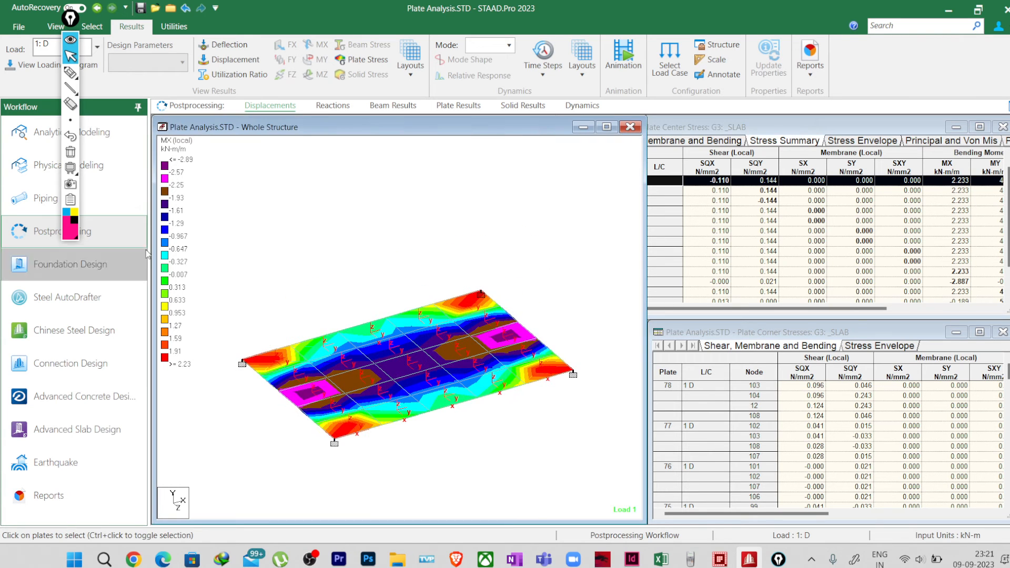
click(775, 143)
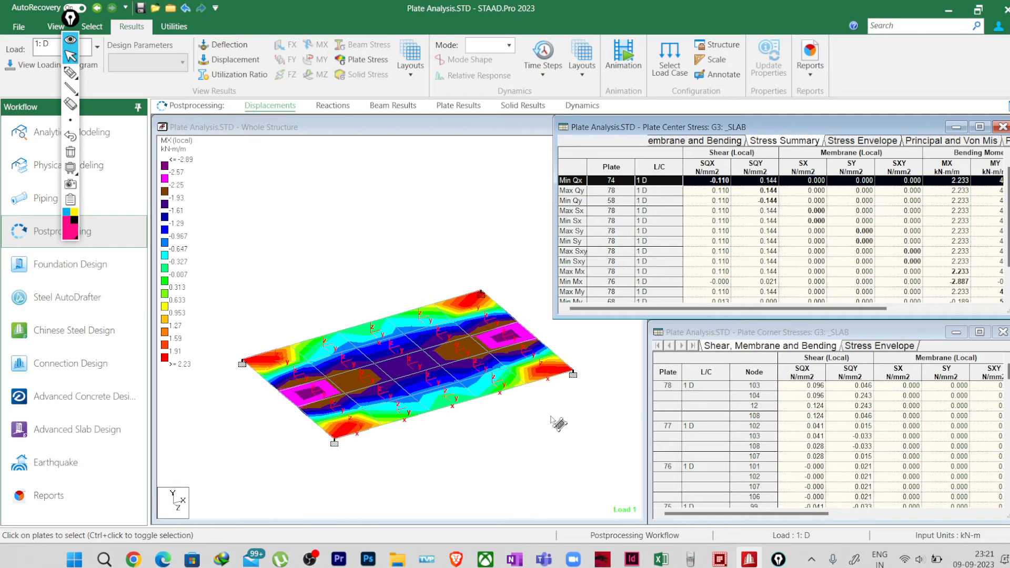
drag(763, 308, 868, 309)
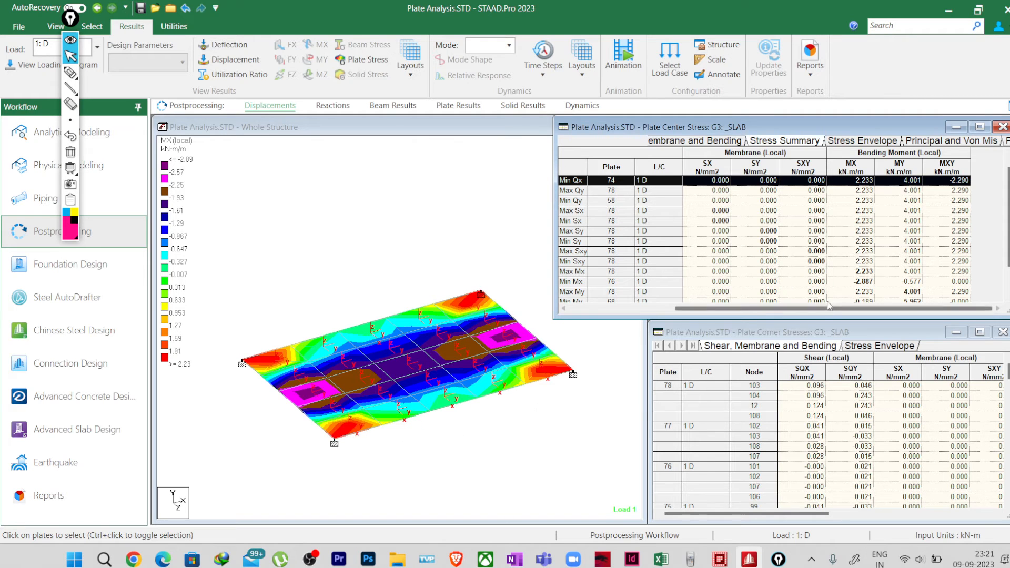
scroll(847, 263, down, 2)
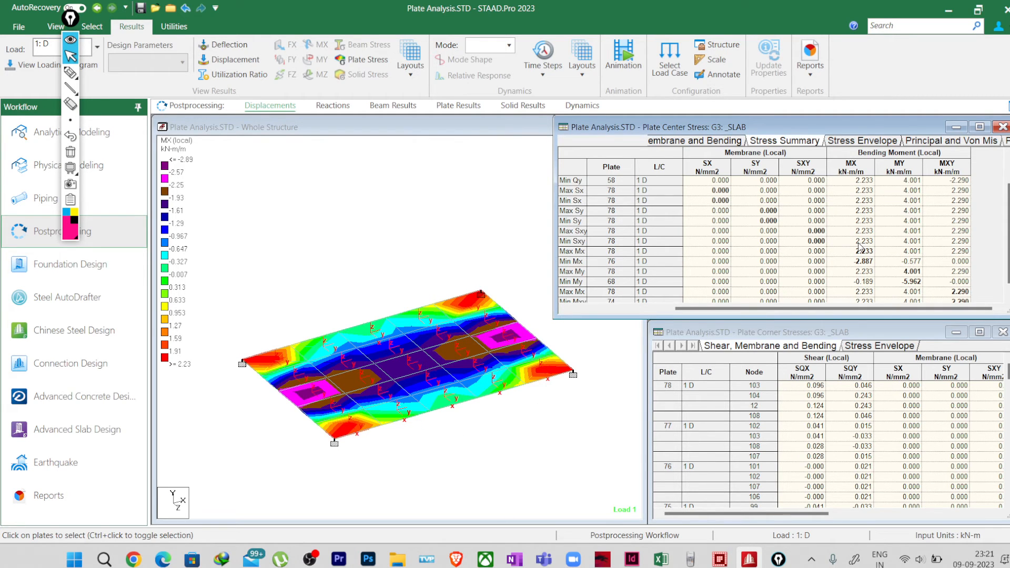
scroll(859, 247, down, 1)
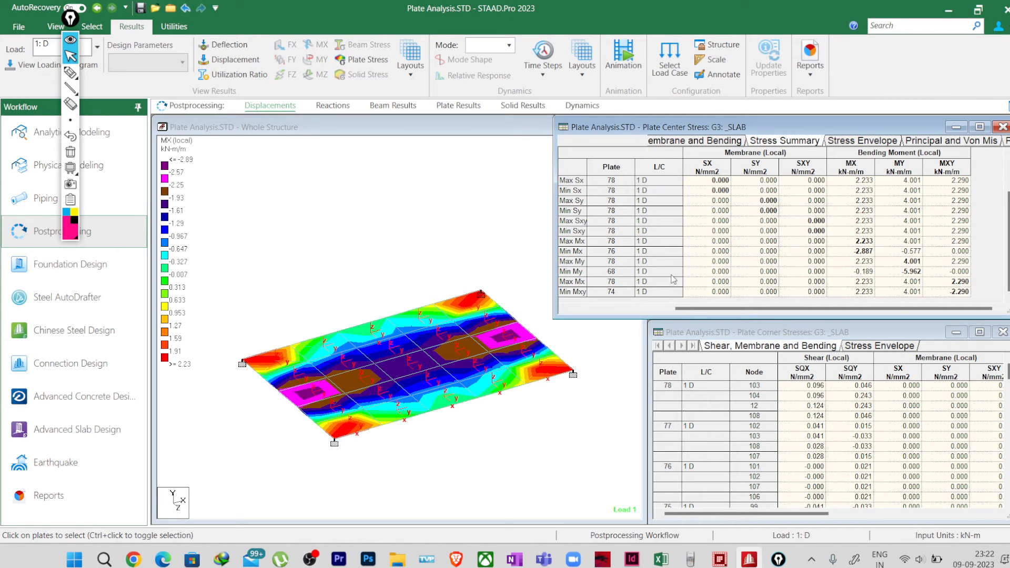
Step: Compare the Max My and Min My rows and highlight the Min My plate on the slab
click(590, 274)
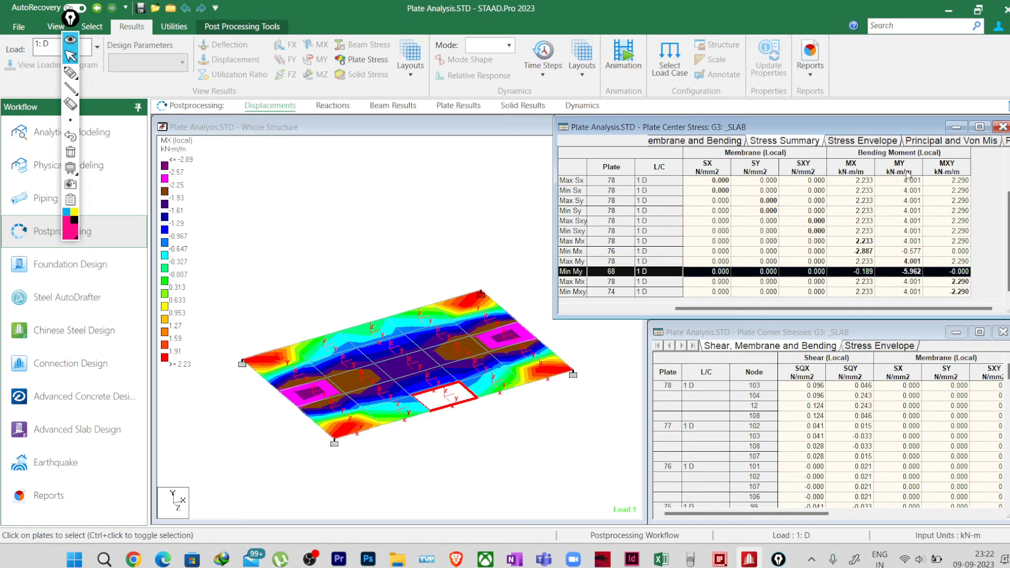
click(913, 261)
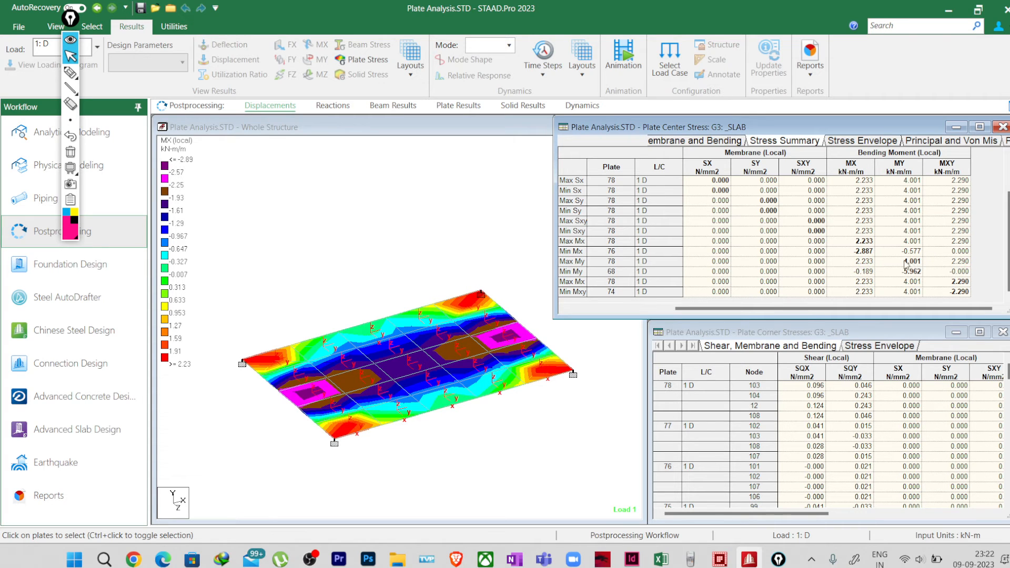
click(623, 262)
click(605, 272)
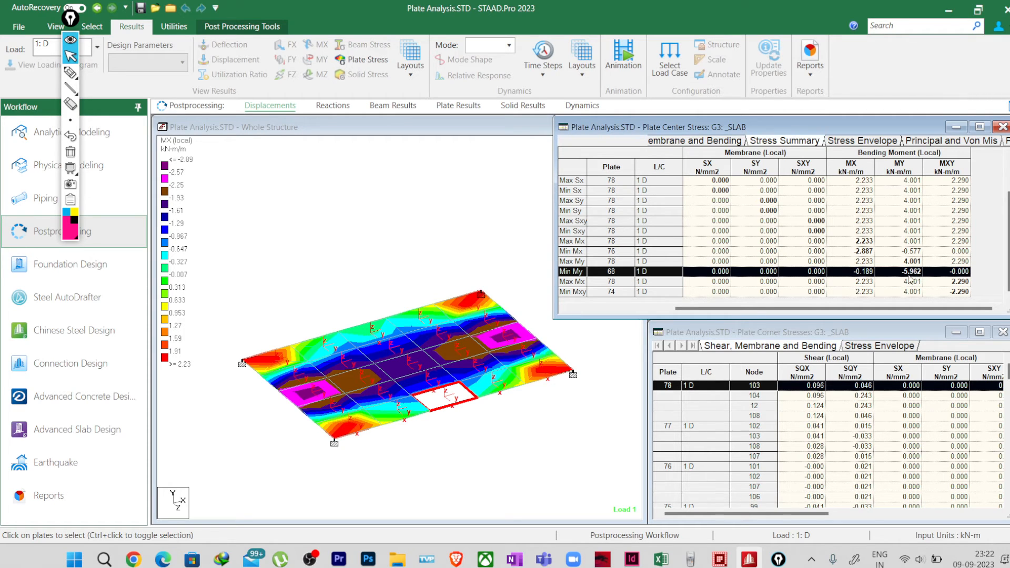
Step: Circle the Min My value -5.962 in the Stress Summary with the pen and label it "BTM Moment" and "Bottom Reinf."
click(69, 73)
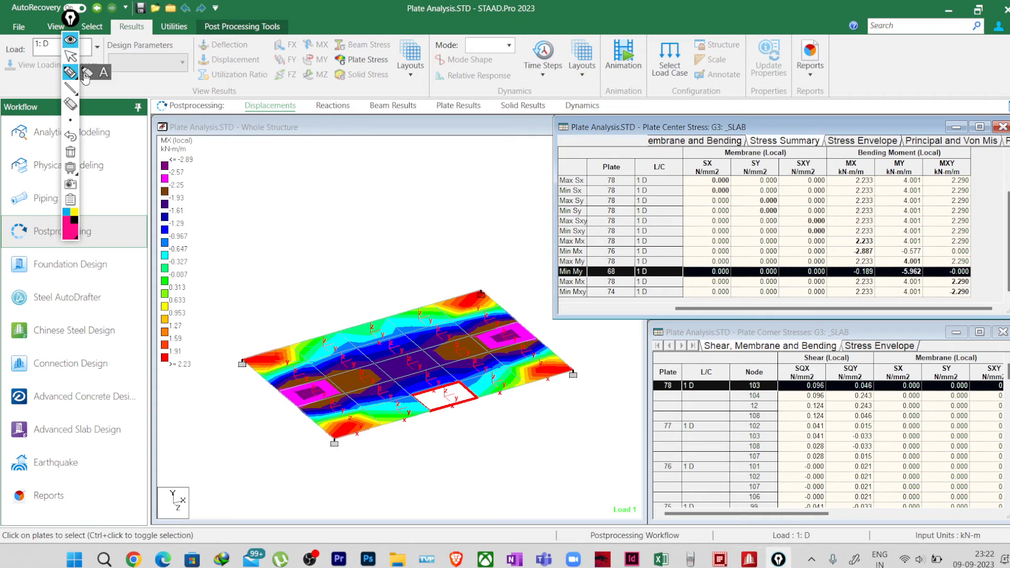
mouse_move(922, 270)
mouse_down()
mouse_move(904, 278)
mouse_move(924, 267)
mouse_move(925, 319)
mouse_move(934, 305)
mouse_up()
mouse_move(903, 341)
mouse_down()
mouse_move(936, 346)
mouse_move(969, 327)
mouse_move(934, 383)
mouse_move(992, 357)
mouse_move(934, 274)
mouse_move(972, 232)
mouse_move(984, 239)
mouse_move(979, 263)
mouse_move(1006, 238)
mouse_up()
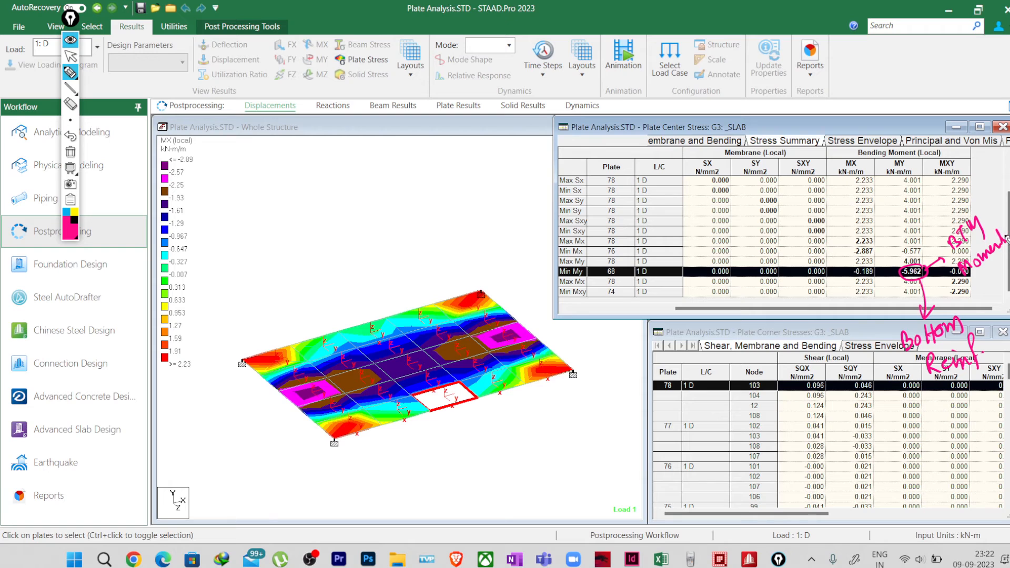
Step: Draw a pink bar line along the slab's front long edge and label it "My = -5.962" and "BTM"
drag(380, 464, 566, 404)
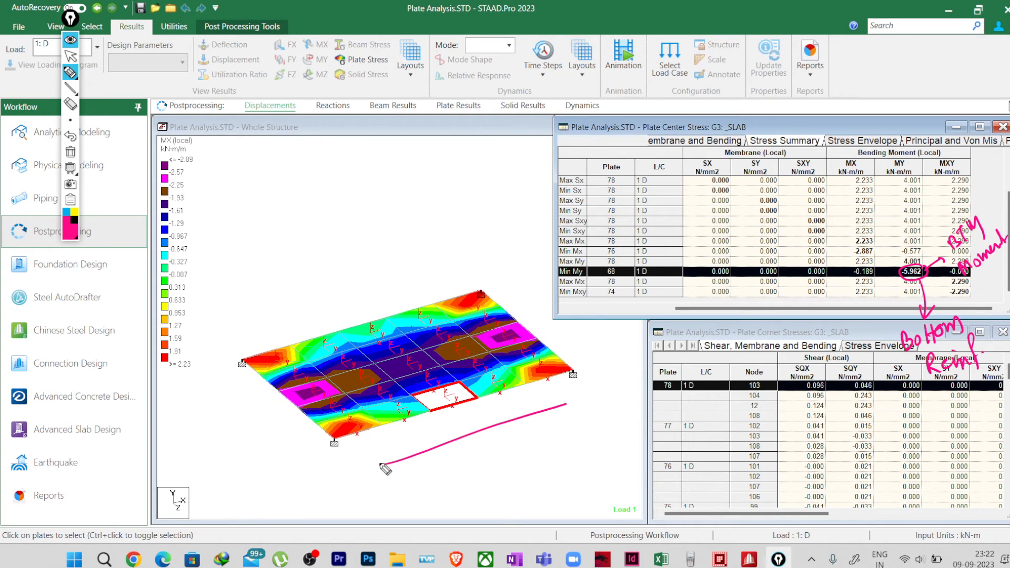
drag(378, 466, 574, 401)
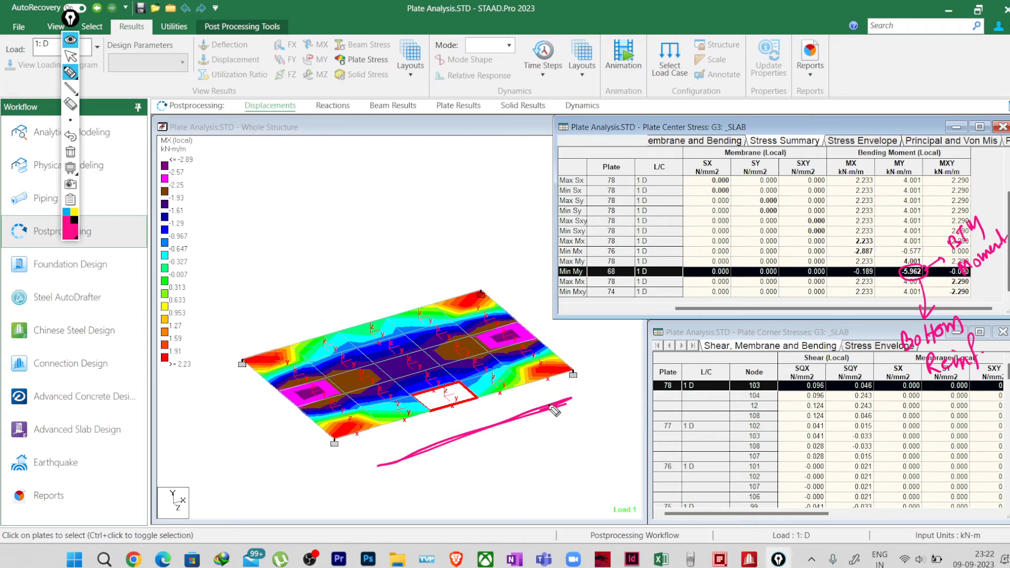
mouse_move(478, 433)
mouse_down()
mouse_move(500, 453)
mouse_move(501, 471)
mouse_move(521, 476)
mouse_move(550, 450)
mouse_move(579, 446)
mouse_up()
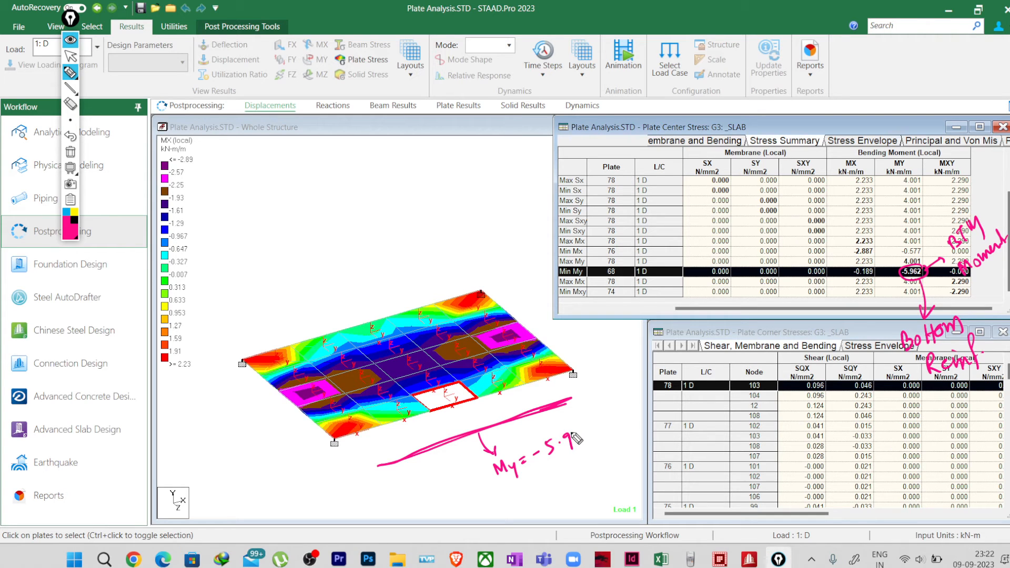
mouse_move(576, 438)
mouse_down()
mouse_move(586, 427)
mouse_move(597, 436)
mouse_up()
mouse_move(583, 390)
mouse_down()
mouse_move(584, 405)
mouse_move(605, 381)
mouse_move(623, 392)
mouse_up()
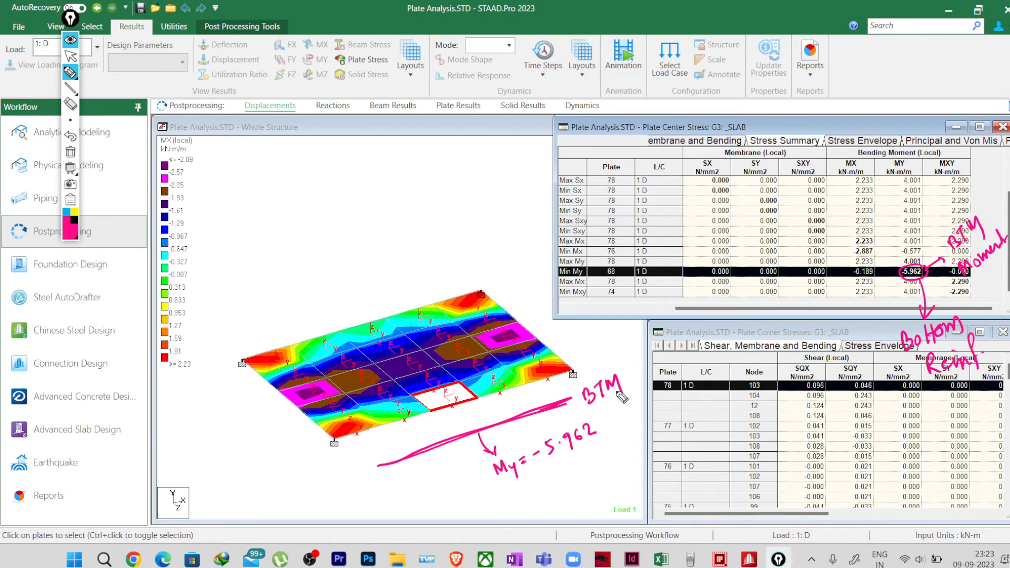
Step: In blue, draw the rear long-edge bar labelled "Top" and "My = 4.001 kN-m", and mark the Max My value "Top Reinf."
click(66, 212)
mouse_move(240, 342)
mouse_down()
mouse_move(476, 266)
mouse_move(492, 248)
mouse_up()
mouse_move(488, 251)
mouse_down()
mouse_move(489, 265)
mouse_move(506, 259)
mouse_up()
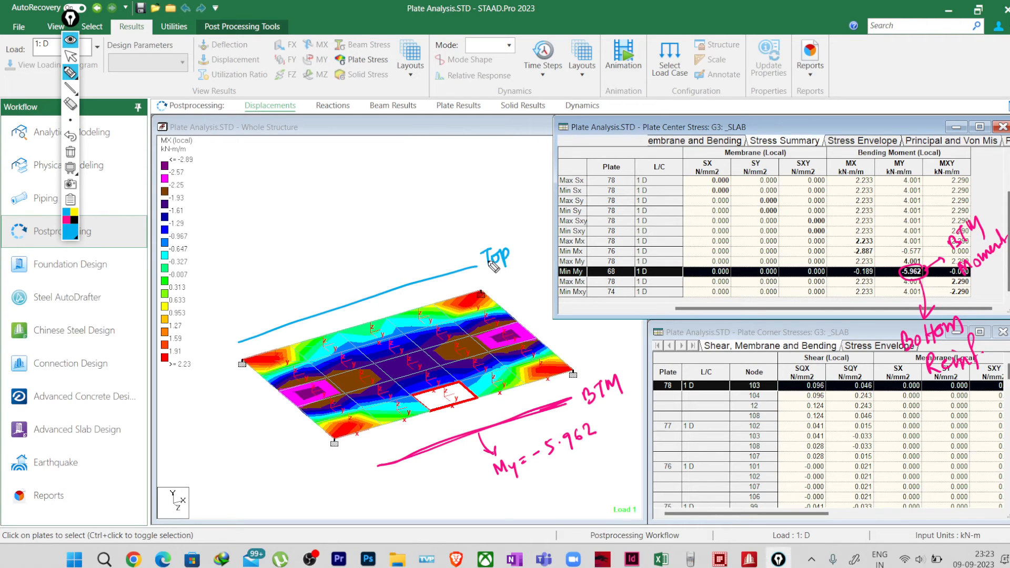
mouse_move(927, 255)
mouse_down()
mouse_move(900, 264)
mouse_move(933, 264)
mouse_move(884, 241)
mouse_up()
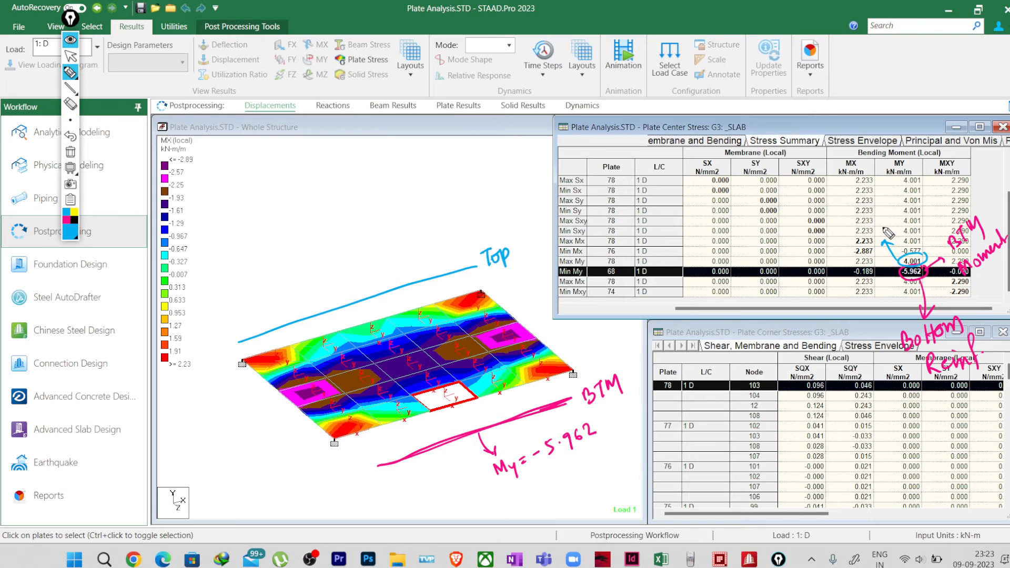
mouse_move(875, 224)
mouse_down()
mouse_move(901, 231)
mouse_move(923, 186)
mouse_move(947, 196)
mouse_up()
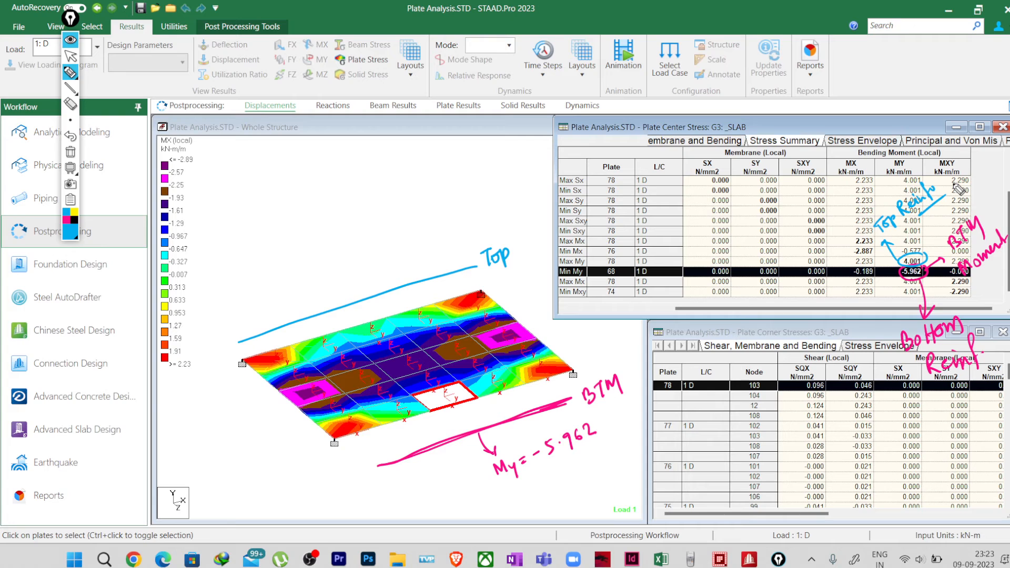
mouse_move(337, 308)
mouse_down()
mouse_move(336, 285)
mouse_move(350, 274)
mouse_move(463, 211)
mouse_move(469, 218)
mouse_up()
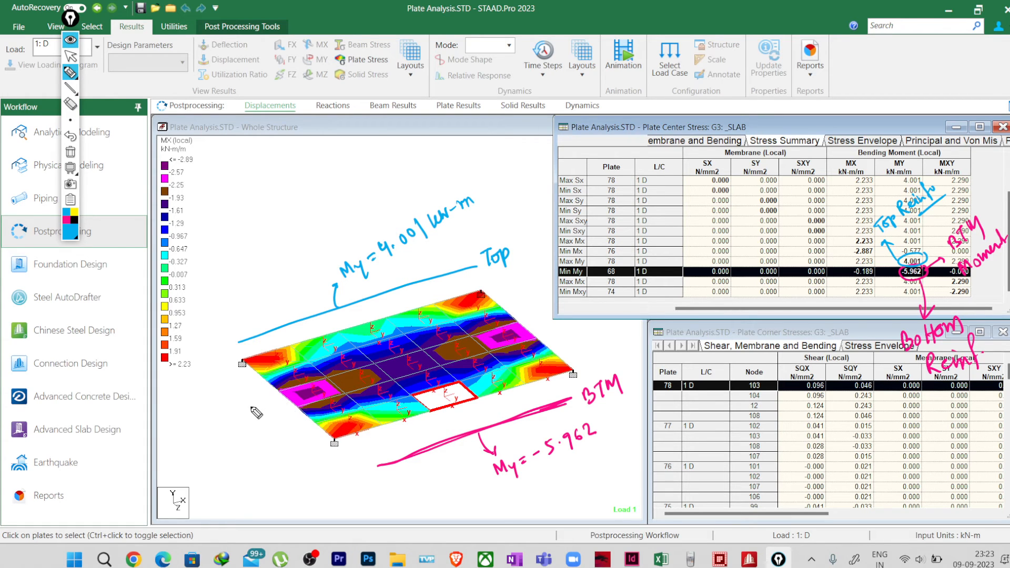
Step: In pink, draw a bar along the slab's front short edge labelled "Mx = -2.887" and "BTM", and mark the Min Mx value "BTM"
click(66, 220)
drag(234, 387, 314, 456)
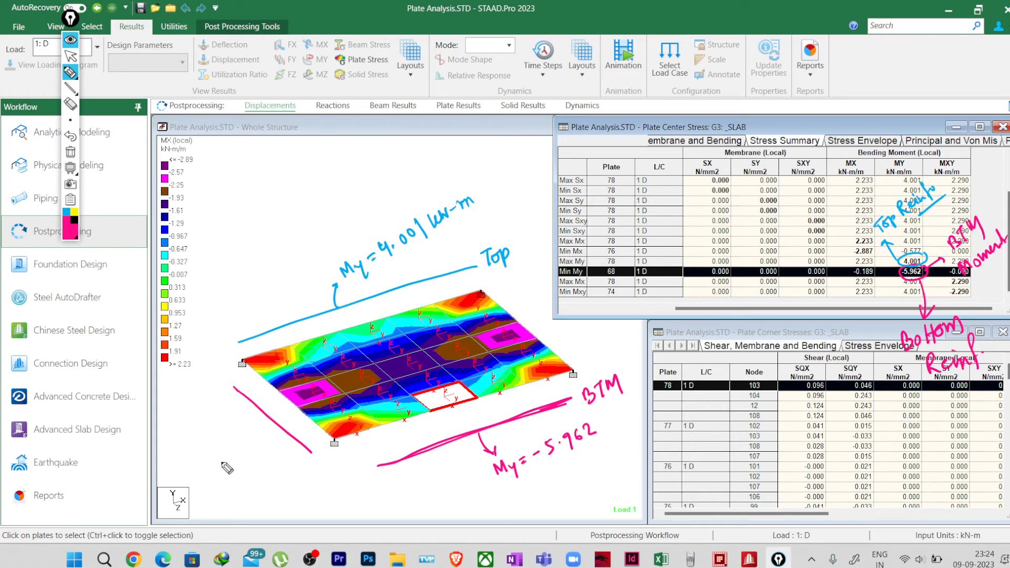
mouse_move(216, 466)
mouse_down()
mouse_move(220, 476)
mouse_move(253, 459)
mouse_up()
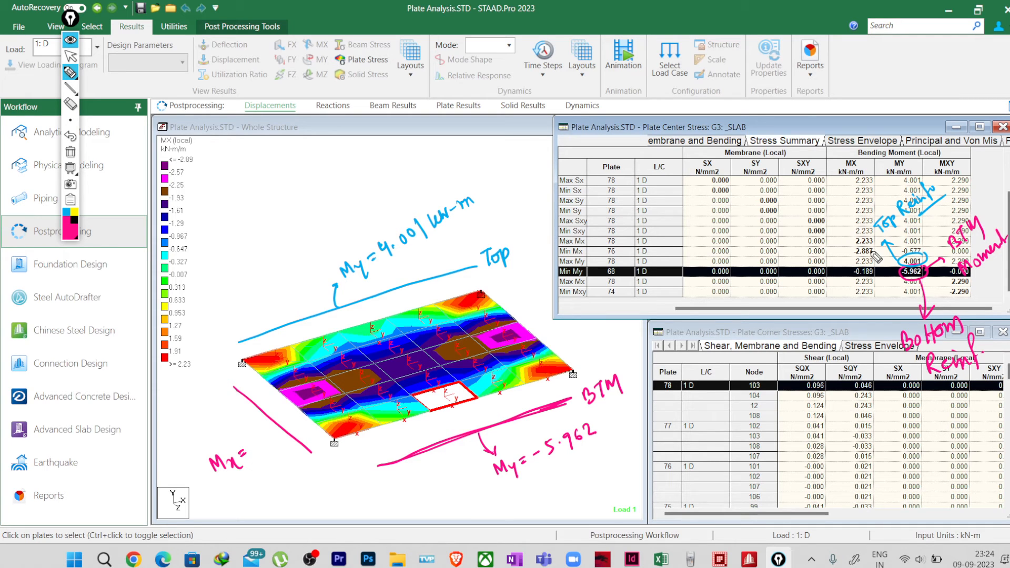
mouse_move(880, 256)
mouse_down()
mouse_move(852, 248)
mouse_move(854, 259)
mouse_move(881, 258)
mouse_move(839, 269)
mouse_up()
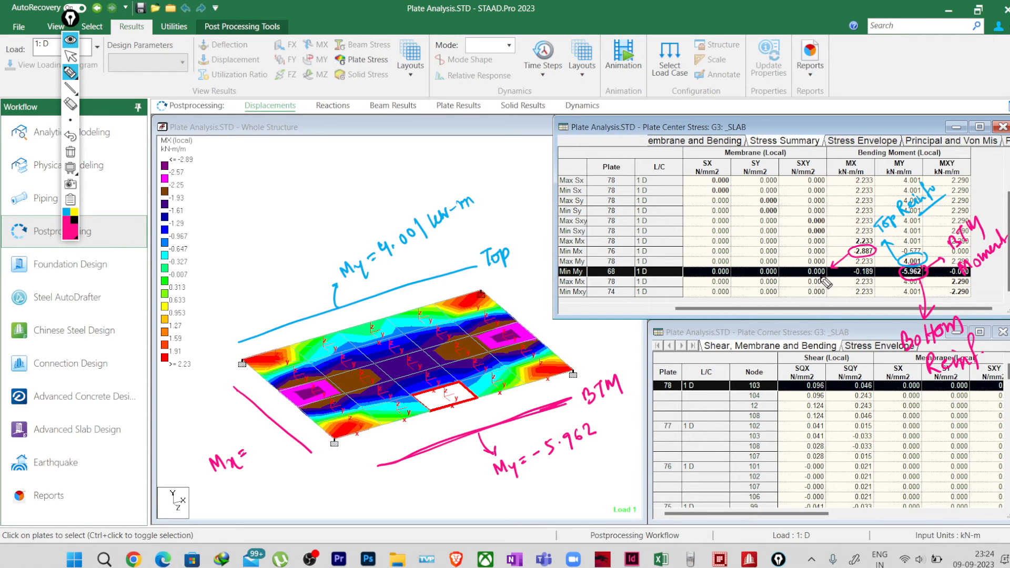
drag(828, 284, 842, 292)
drag(230, 382, 346, 474)
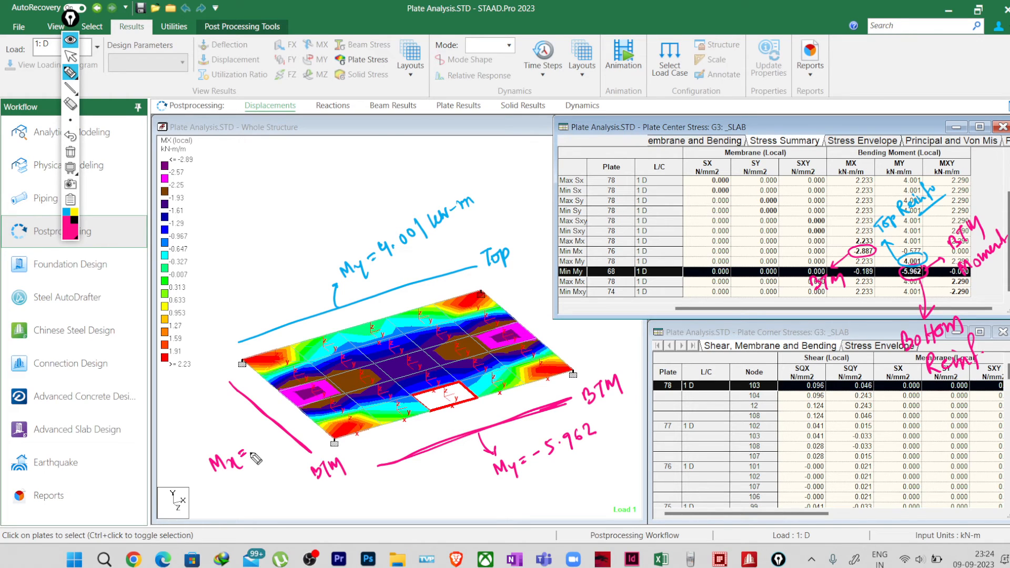
drag(252, 471, 303, 458)
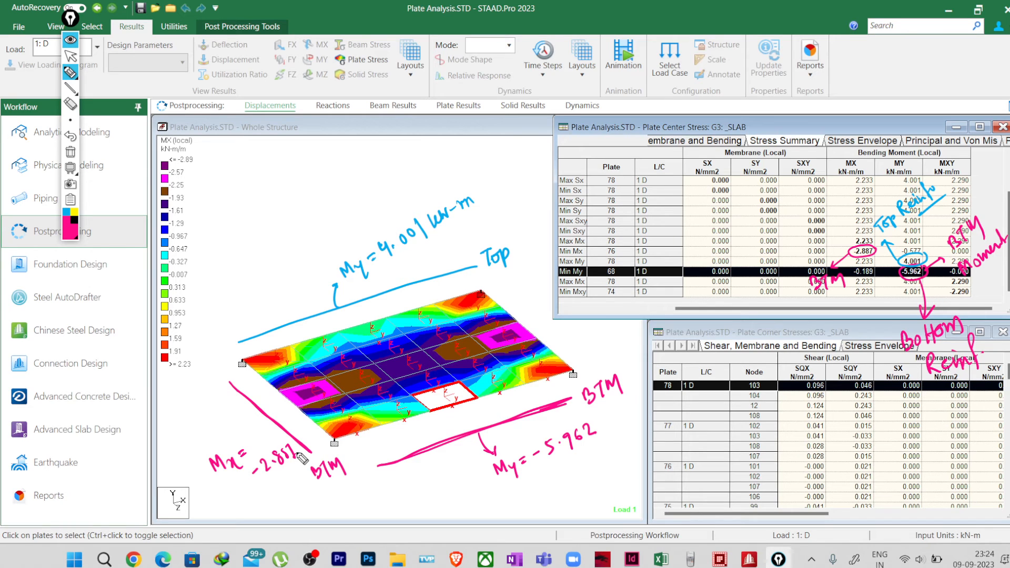
Step: In blue, draw a bar along the opposite short edge labelled "Top" and "Mx = 2.233", and circle the Max Mx value
click(66, 212)
drag(497, 288, 573, 358)
mouse_move(514, 298)
mouse_down()
mouse_move(523, 293)
mouse_move(523, 305)
mouse_up()
drag(525, 297, 534, 301)
drag(531, 293, 533, 293)
mouse_move(568, 352)
mouse_down()
mouse_move(601, 333)
mouse_move(613, 342)
mouse_up()
drag(617, 336, 625, 334)
drag(617, 340, 626, 339)
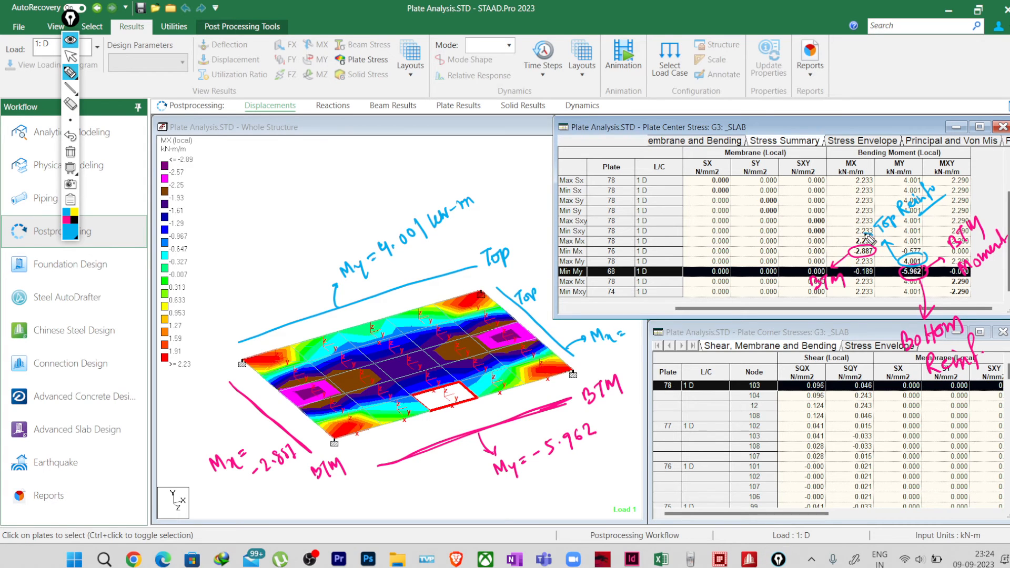
mouse_move(876, 235)
mouse_down()
mouse_move(856, 254)
mouse_move(863, 237)
mouse_up()
mouse_move(630, 331)
mouse_down()
mouse_move(640, 341)
mouse_move(665, 321)
mouse_up()
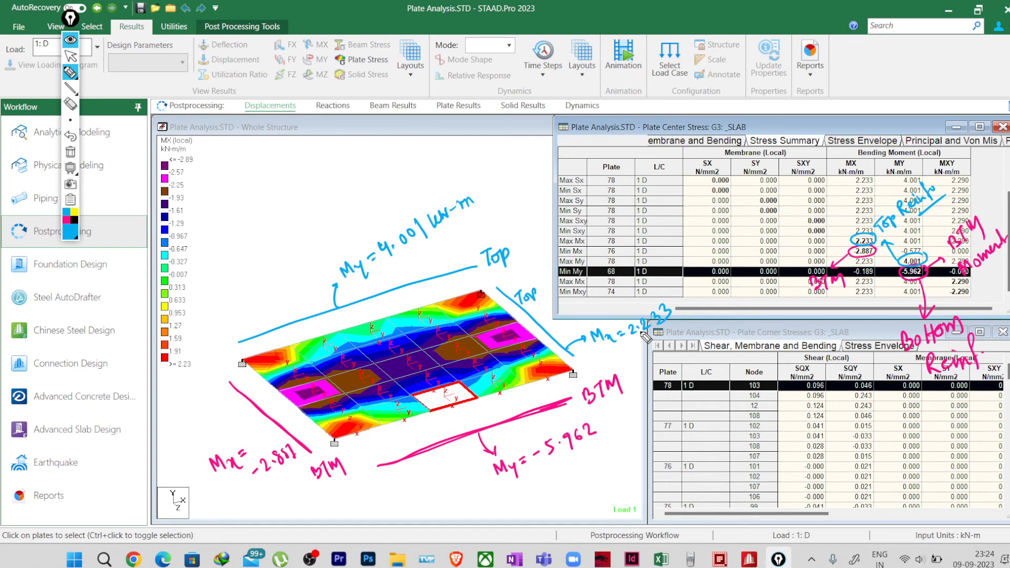
Step: Draw the upward local z arrow from the slab and write the sign notes "+ (Top)" and "(-) BTM"
mouse_move(284, 362)
mouse_down()
mouse_move(284, 305)
mouse_move(288, 313)
mouse_up()
drag(287, 278, 290, 293)
mouse_move(309, 239)
mouse_down()
mouse_move(319, 227)
mouse_move(319, 244)
mouse_up()
mouse_move(337, 210)
mouse_down()
mouse_move(344, 221)
mouse_move(361, 210)
mouse_move(363, 176)
mouse_move(366, 205)
mouse_up()
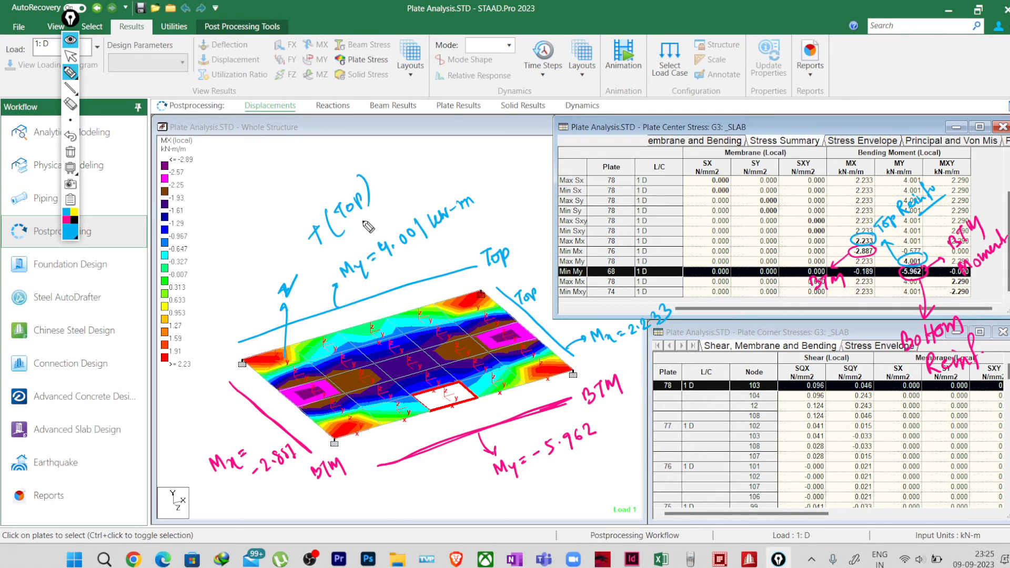
mouse_move(394, 499)
mouse_down()
mouse_move(387, 521)
mouse_move(414, 498)
mouse_move(421, 513)
mouse_move(435, 488)
mouse_up()
mouse_move(425, 491)
mouse_down()
mouse_move(423, 508)
mouse_move(454, 508)
mouse_up()
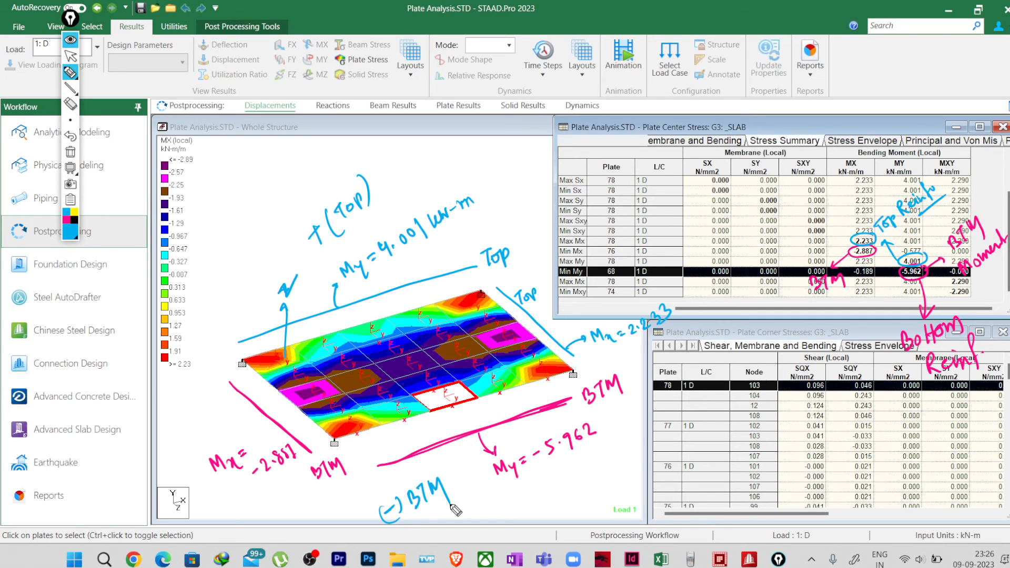
Step: Clear all annotations, highlight the Min Mxy plate, and review the shear and bending moment columns of the Stress Summary
click(71, 152)
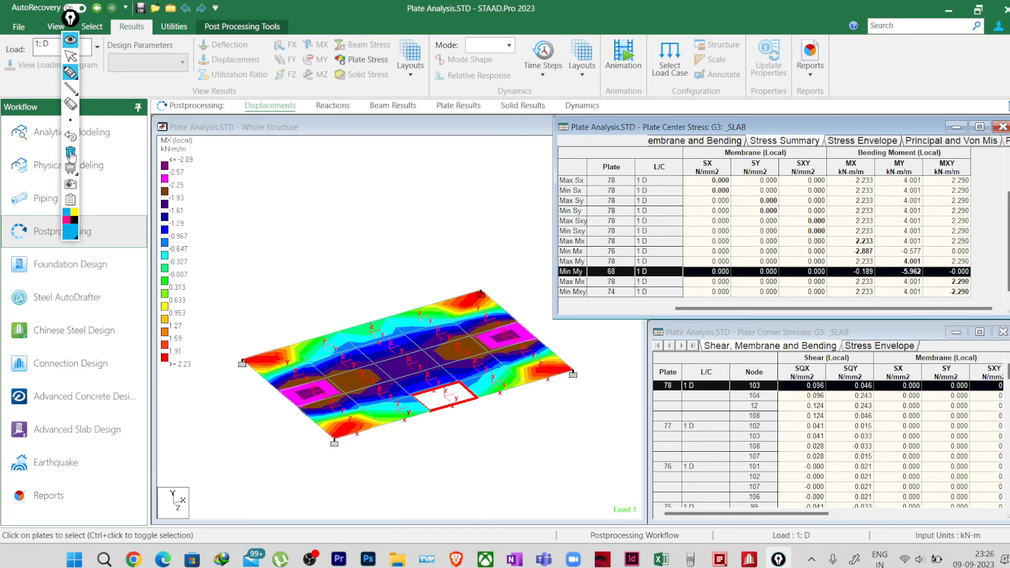
click(70, 57)
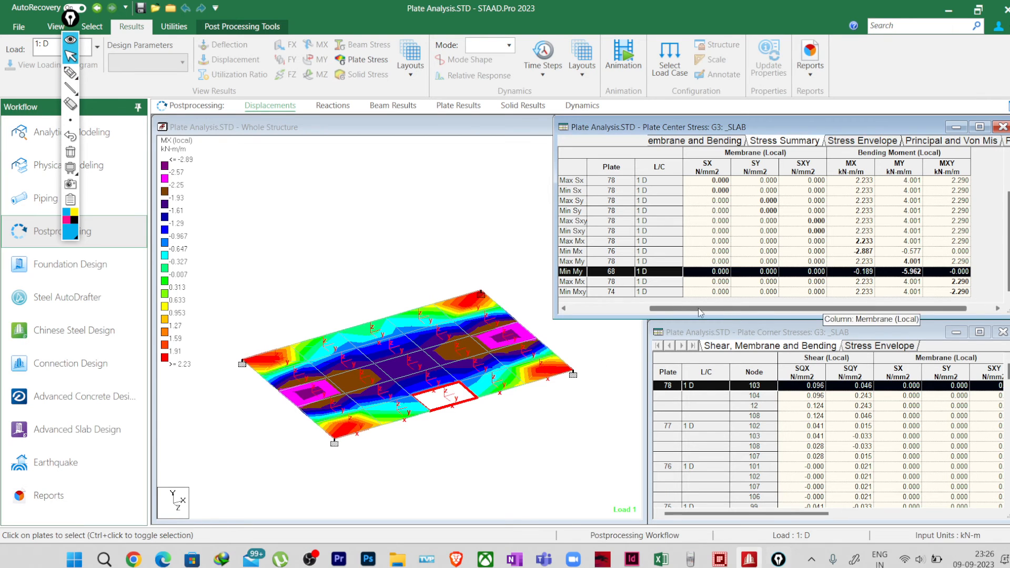
drag(699, 308, 586, 306)
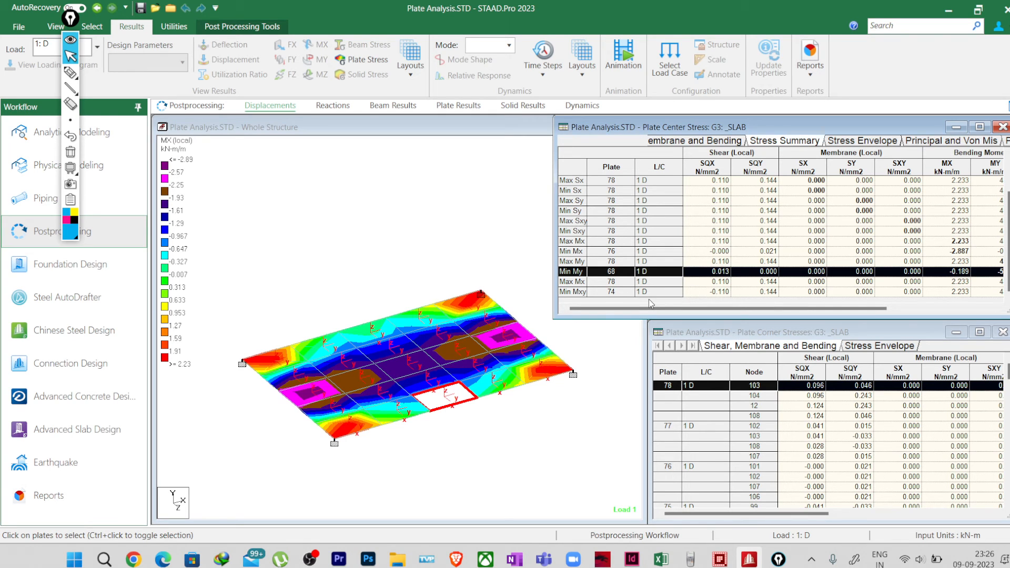
drag(649, 308, 707, 311)
click(673, 292)
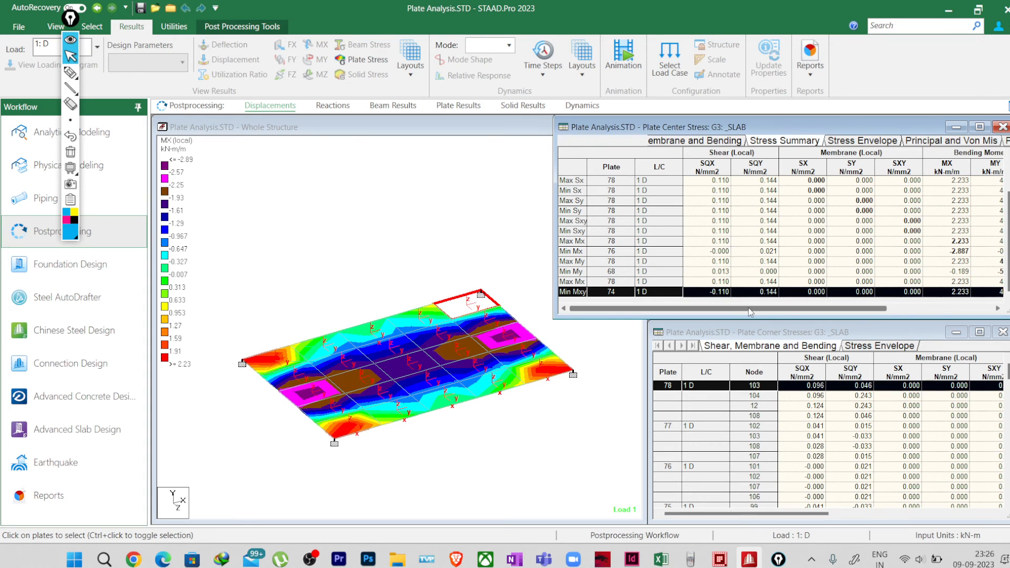
drag(748, 310, 933, 316)
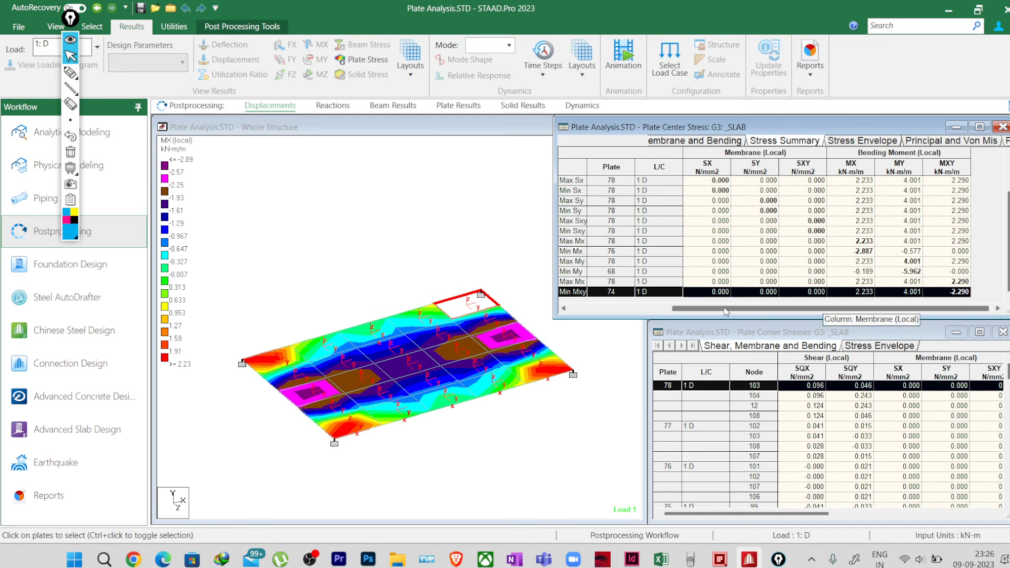
drag(676, 308, 571, 309)
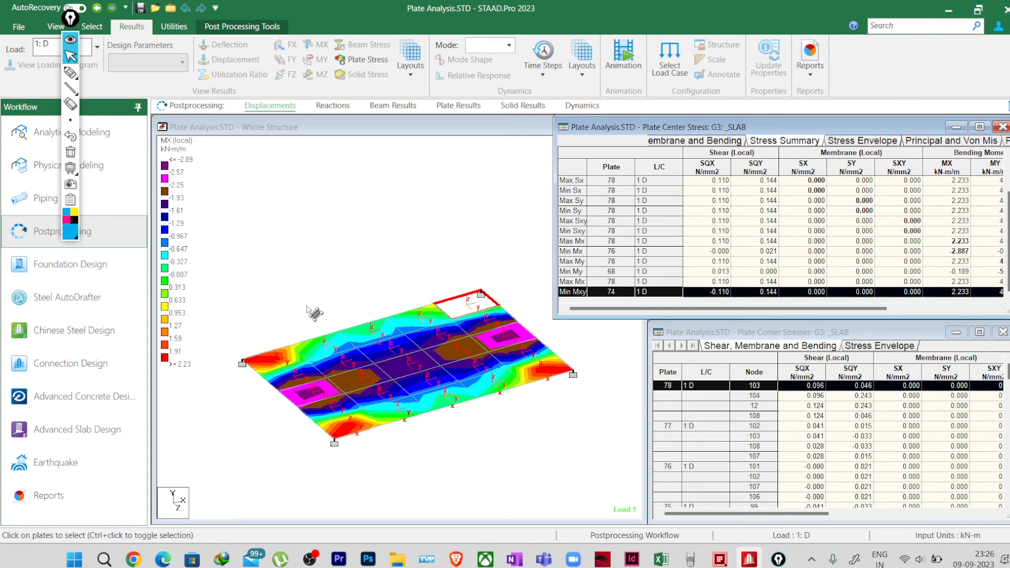
Step: Sketch a blue three-dimensional slab block with visible thickness above the contour plot
click(70, 72)
drag(266, 231, 317, 275)
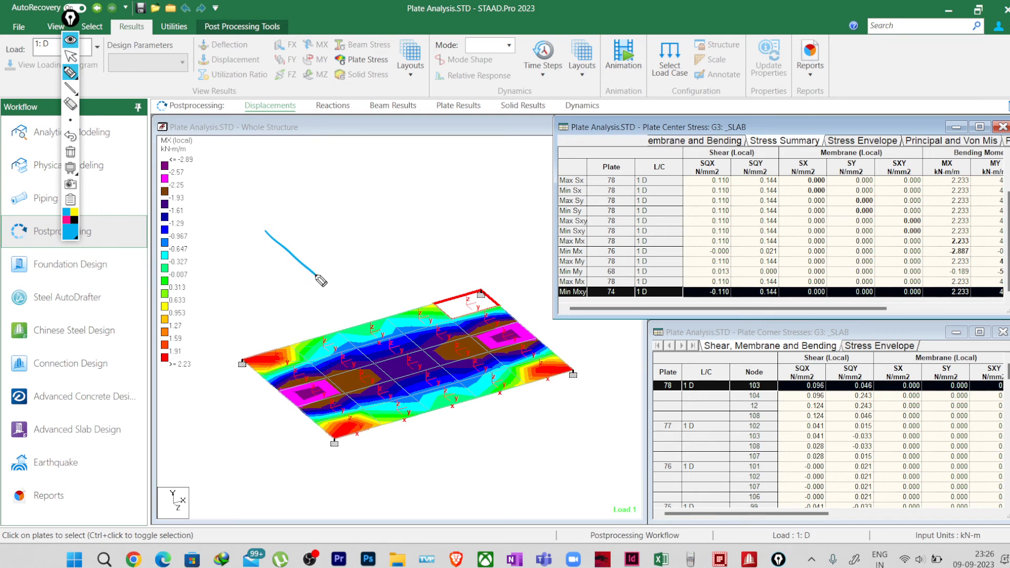
mouse_move(266, 232)
mouse_down()
mouse_move(269, 211)
mouse_move(354, 277)
mouse_move(348, 299)
mouse_move(354, 273)
mouse_move(485, 218)
mouse_up()
mouse_move(352, 301)
mouse_down()
mouse_move(412, 274)
mouse_move(490, 212)
mouse_up()
mouse_move(272, 207)
mouse_down()
mouse_move(402, 150)
mouse_move(489, 211)
mouse_up()
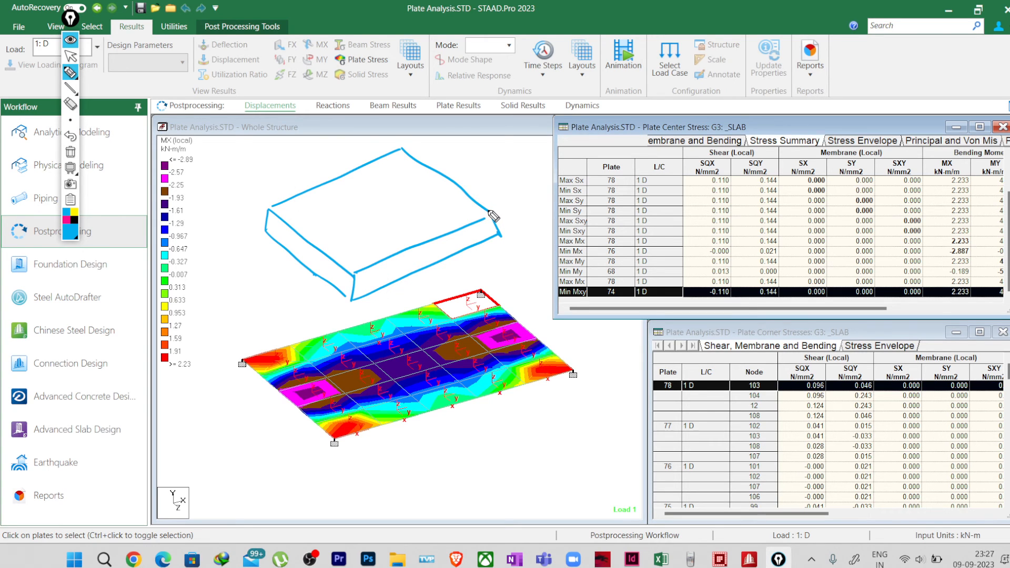
Step: Draw the local x, y and z axes in black on the top face of the sketched slab block
click(74, 220)
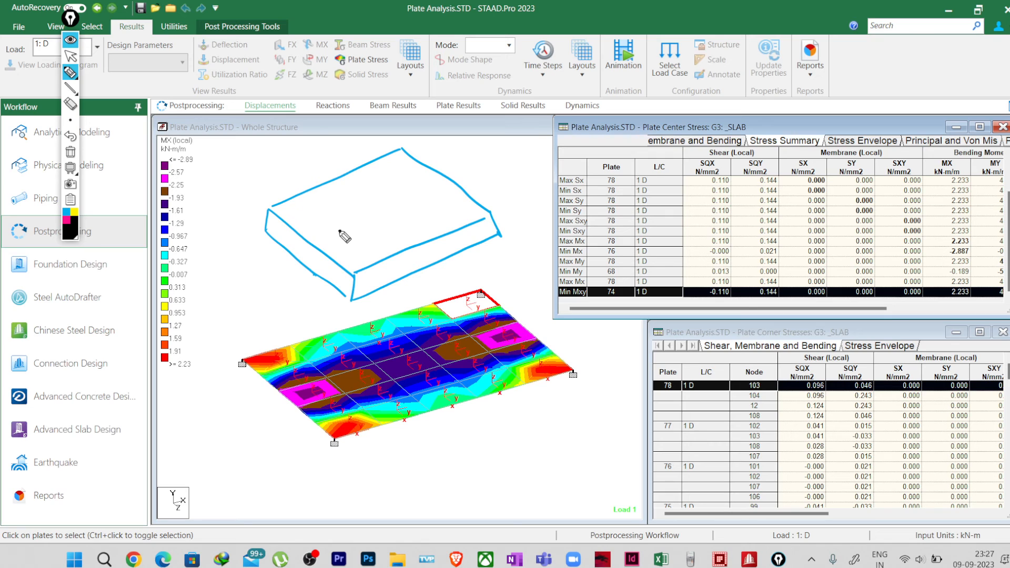
mouse_move(365, 213)
mouse_down()
mouse_move(337, 232)
mouse_move(406, 241)
mouse_move(369, 183)
mouse_up()
drag(373, 172, 384, 176)
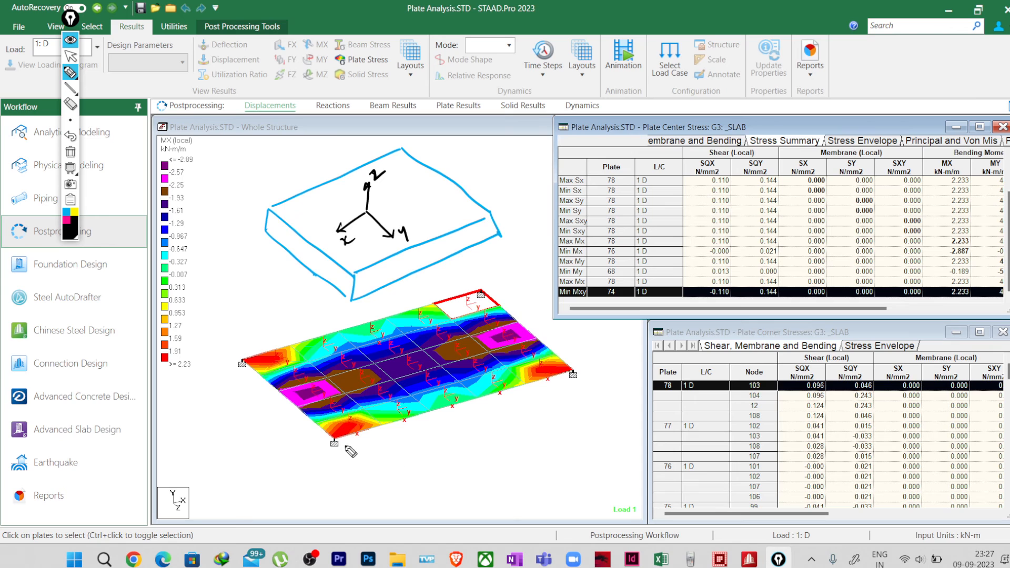
Step: Sketch the sagging curve with downward arrows along the slab's front edge, and add downward arrows on the block's short side face
drag(336, 440, 551, 371)
mouse_move(347, 448)
mouse_down()
mouse_move(469, 442)
mouse_move(537, 380)
mouse_move(504, 418)
mouse_up()
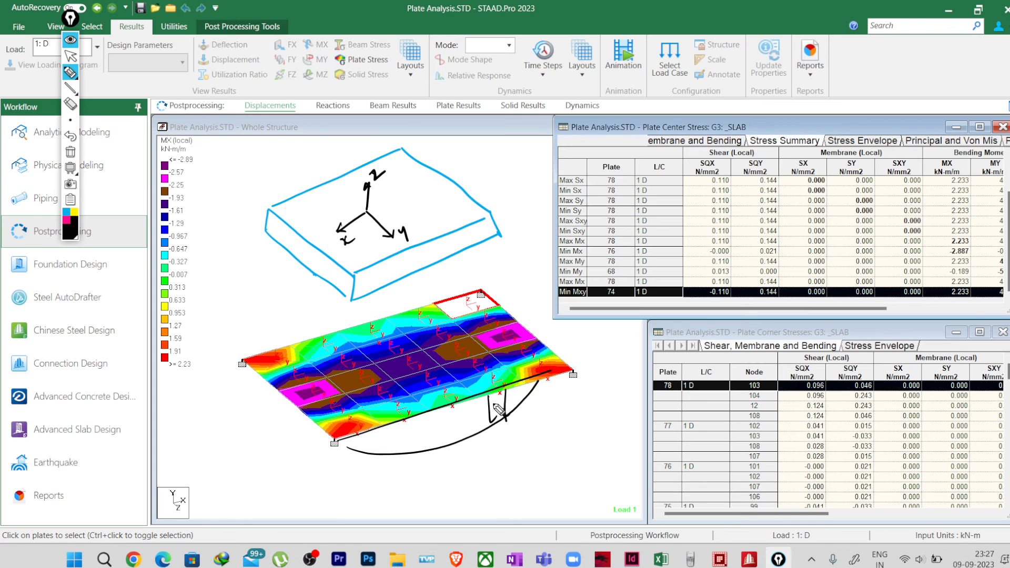
drag(277, 217, 294, 242)
drag(303, 240, 310, 257)
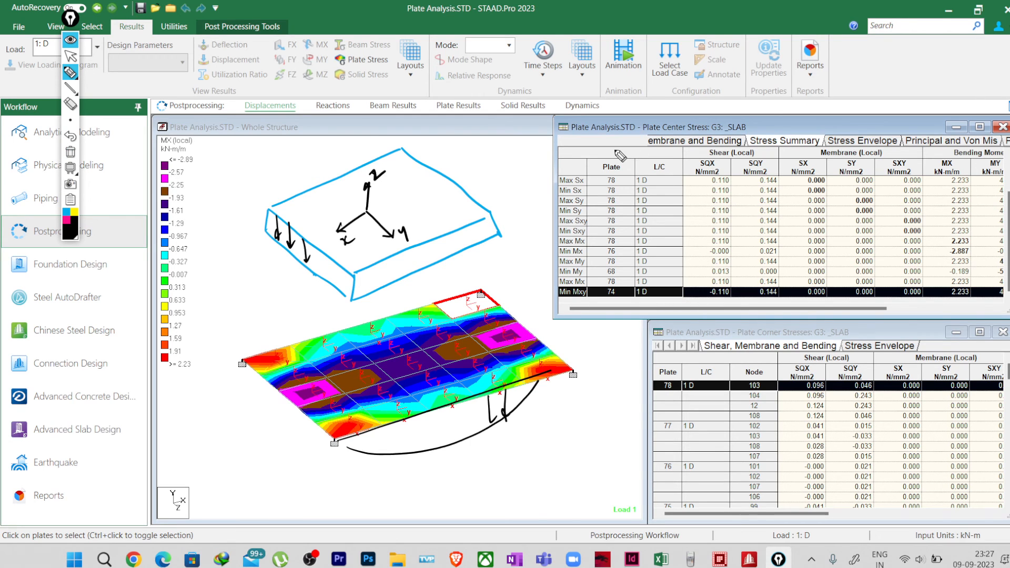
Step: In pink, circle the SQX and SQY shear column headings and draw an arrow parallel to the block's local x axis
click(67, 226)
mouse_move(724, 154)
mouse_down()
mouse_move(694, 161)
mouse_move(728, 177)
mouse_move(722, 154)
mouse_move(737, 169)
mouse_move(775, 177)
mouse_move(769, 151)
mouse_up()
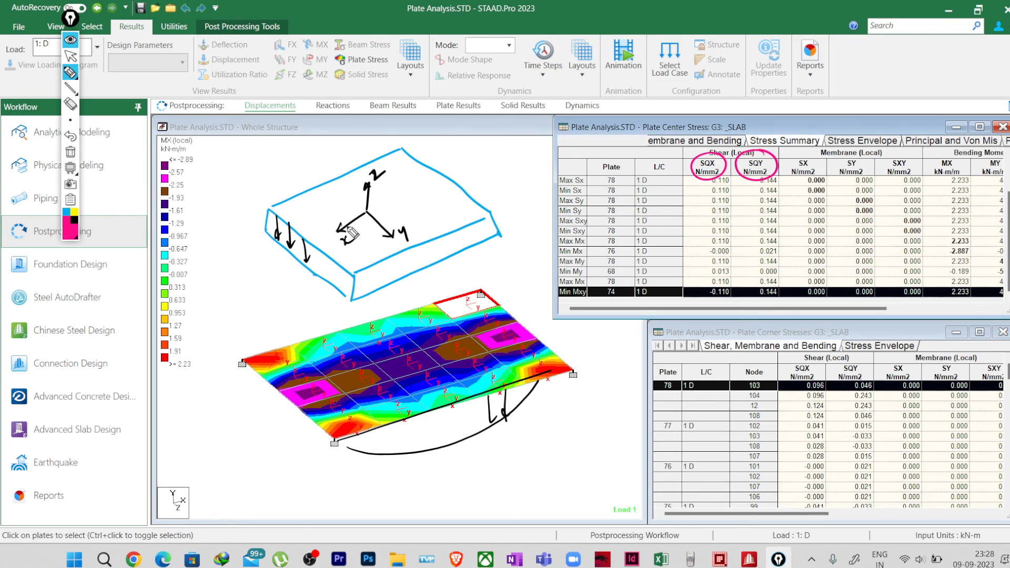
mouse_move(351, 205)
mouse_down()
mouse_move(327, 221)
mouse_move(335, 233)
mouse_up()
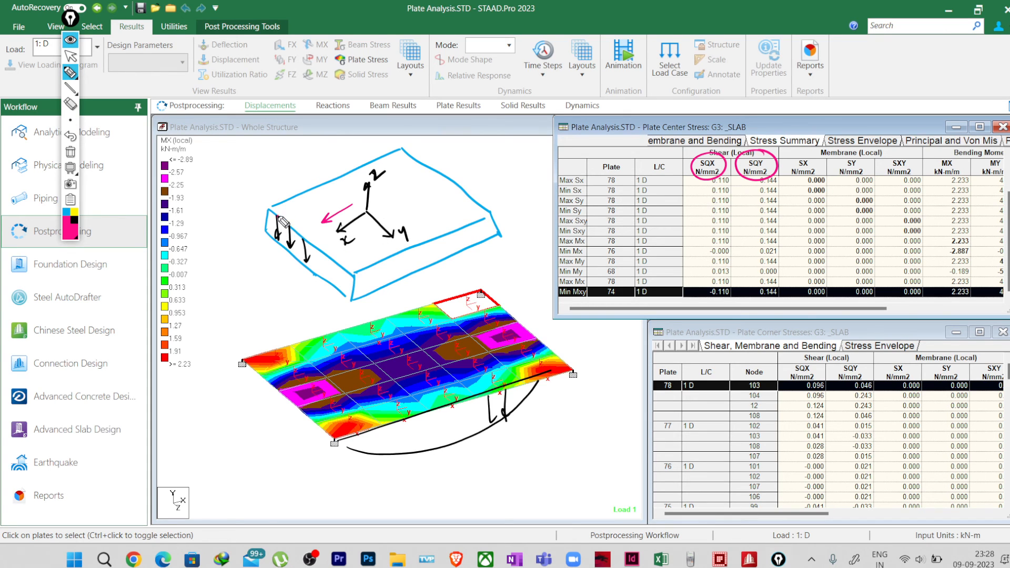
Step: Trace the arrows on the block's short side face in pink, undo the tracing and erase the arrows from that face
mouse_move(274, 215)
mouse_down()
mouse_move(276, 242)
mouse_move(280, 233)
mouse_move(290, 249)
mouse_move(294, 241)
mouse_up()
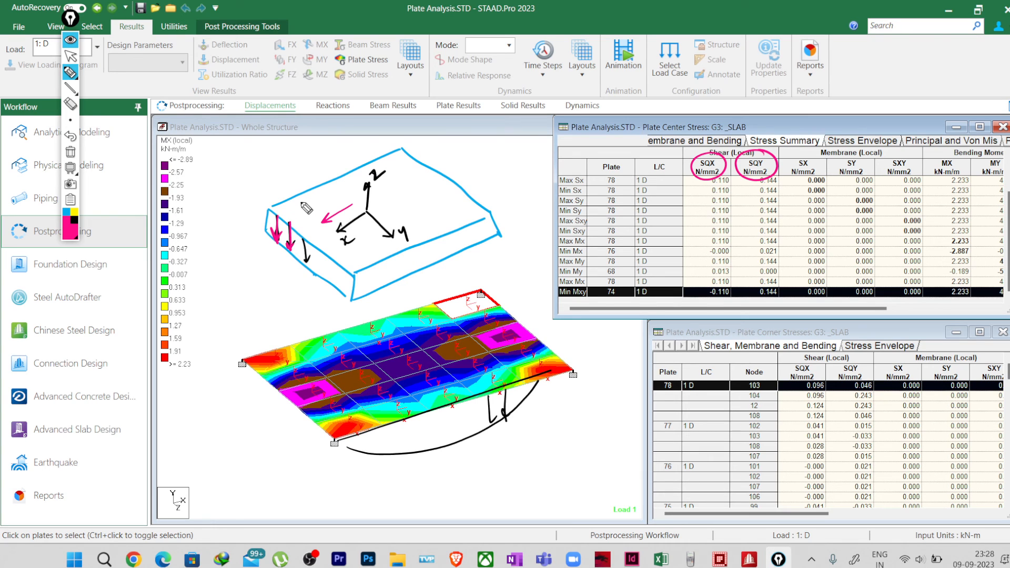
click(70, 136)
click(71, 105)
drag(288, 236, 315, 260)
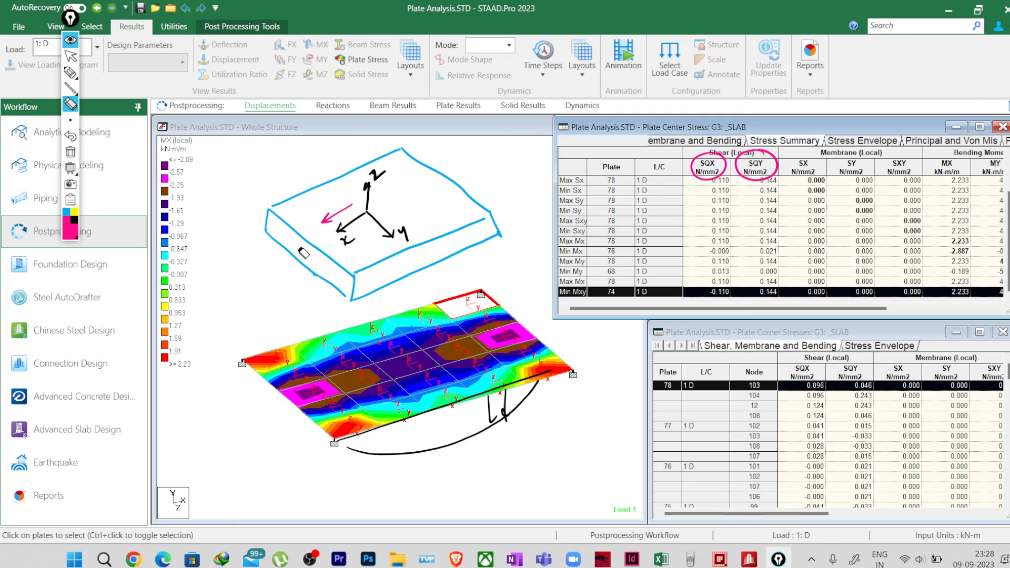
Step: In pink, sketch a hatched vertical section across the slab block, perpendicular to its local x axis, with an arrow pointing outward from it
click(71, 73)
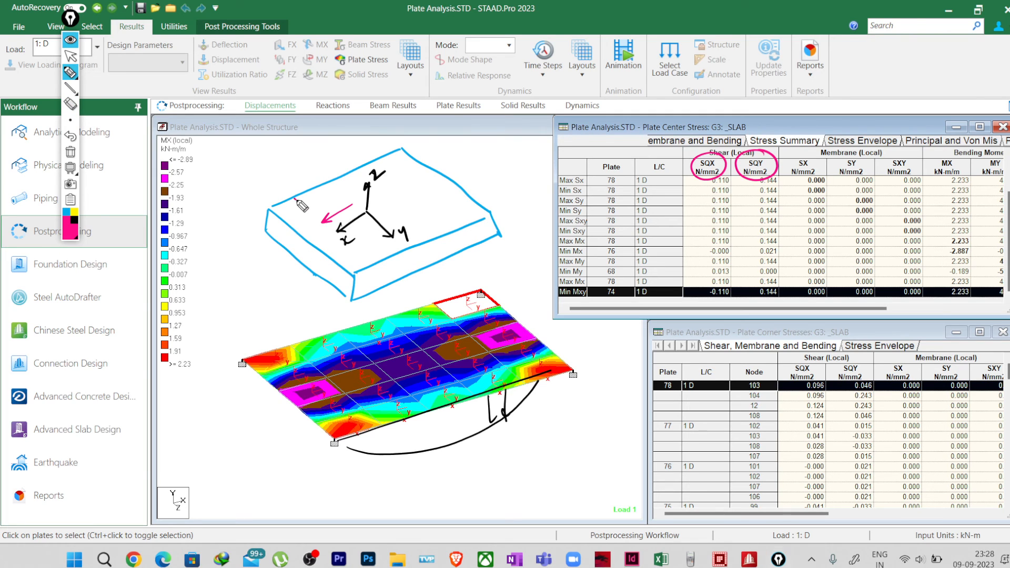
mouse_move(295, 199)
mouse_down()
mouse_move(376, 266)
mouse_move(298, 210)
mouse_move(297, 234)
mouse_move(376, 293)
mouse_move(297, 226)
mouse_up()
mouse_move(314, 215)
mouse_down()
mouse_move(306, 234)
mouse_move(314, 241)
mouse_up()
mouse_move(332, 230)
mouse_down()
mouse_move(324, 247)
mouse_move(331, 255)
mouse_up()
mouse_move(349, 246)
mouse_down()
mouse_move(340, 262)
mouse_move(357, 275)
mouse_up()
drag(375, 266, 364, 283)
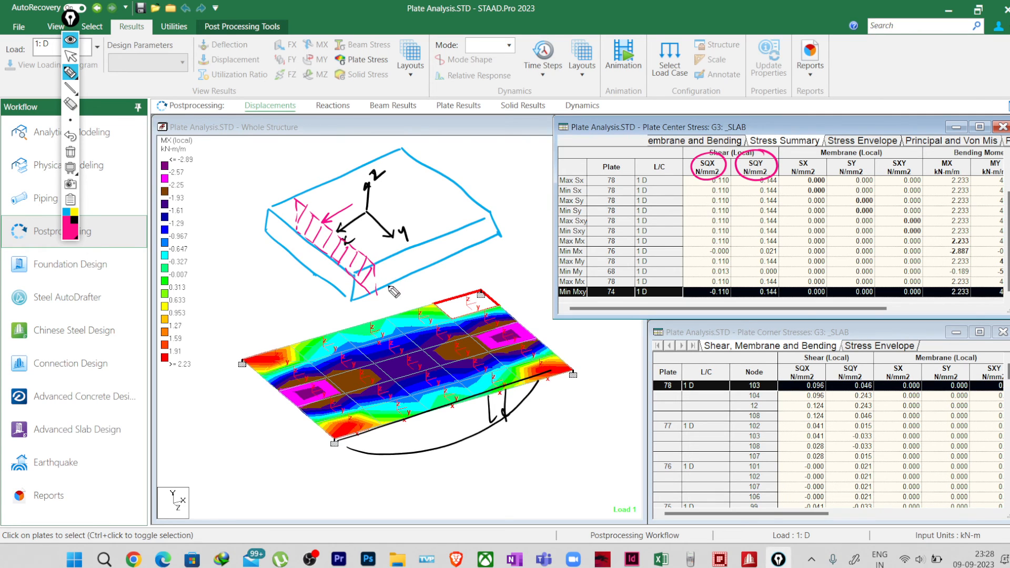
drag(320, 240, 265, 275)
Step: Sketch a separate front view of the section with downward arrows, and write Vu/bxd and Iq beside the block
mouse_move(211, 314)
mouse_down()
mouse_move(304, 304)
mouse_move(245, 333)
mouse_move(314, 306)
mouse_up()
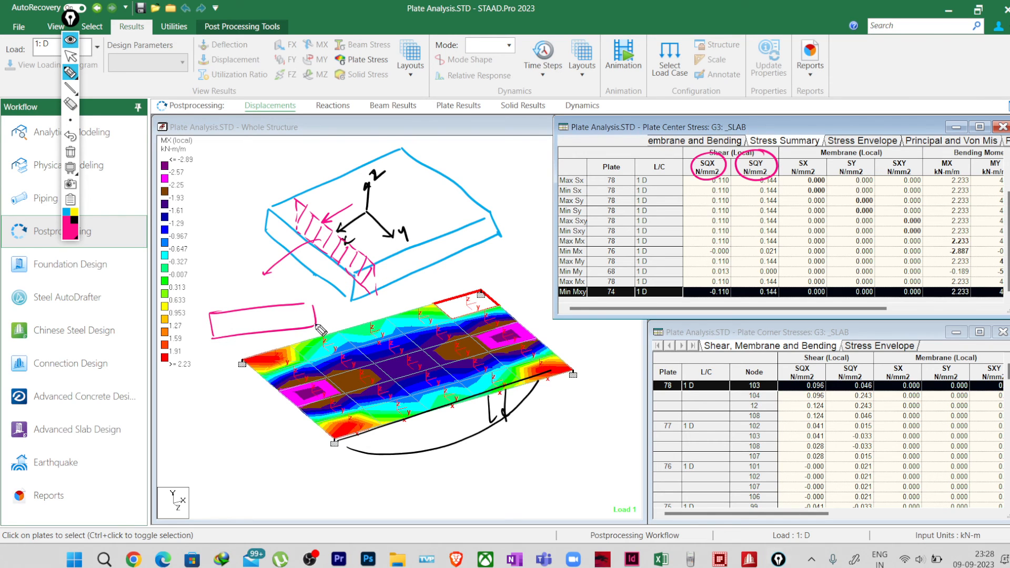
mouse_move(221, 314)
mouse_down()
mouse_move(224, 335)
mouse_move(230, 327)
mouse_up()
drag(238, 312, 246, 327)
mouse_move(253, 313)
mouse_down()
mouse_move(257, 331)
mouse_move(299, 315)
mouse_move(303, 327)
mouse_up()
drag(298, 322, 303, 320)
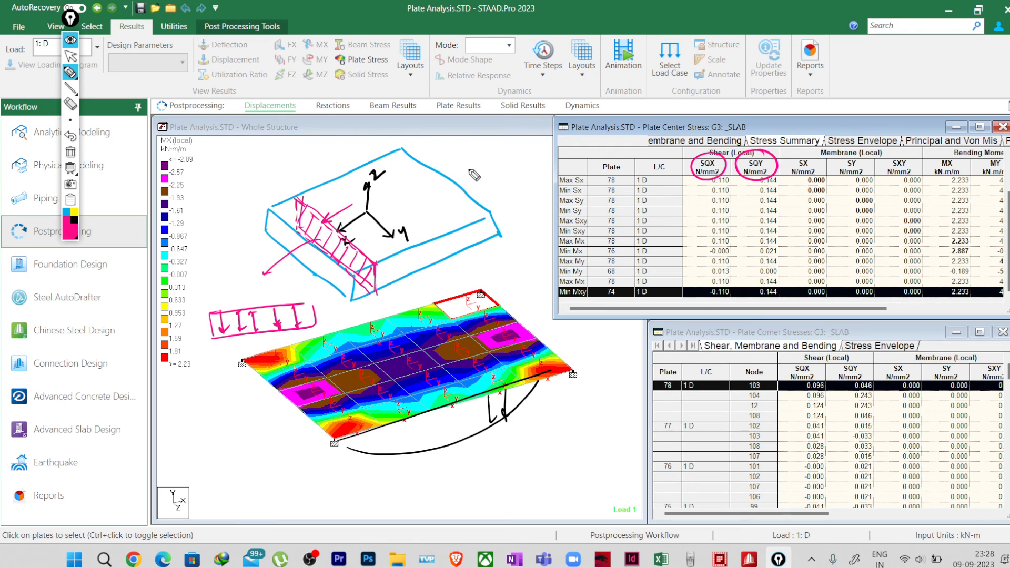
mouse_move(466, 148)
mouse_down()
mouse_move(492, 173)
mouse_move(498, 160)
mouse_move(492, 191)
mouse_move(504, 179)
mouse_move(521, 196)
mouse_up()
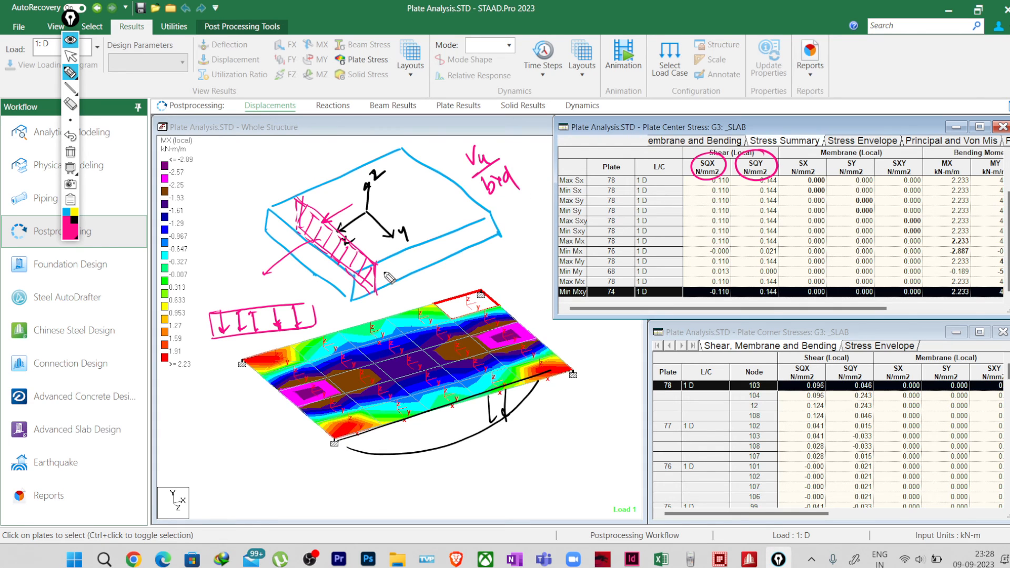
mouse_move(425, 243)
mouse_down()
mouse_move(421, 269)
mouse_move(438, 258)
mouse_move(447, 271)
mouse_up()
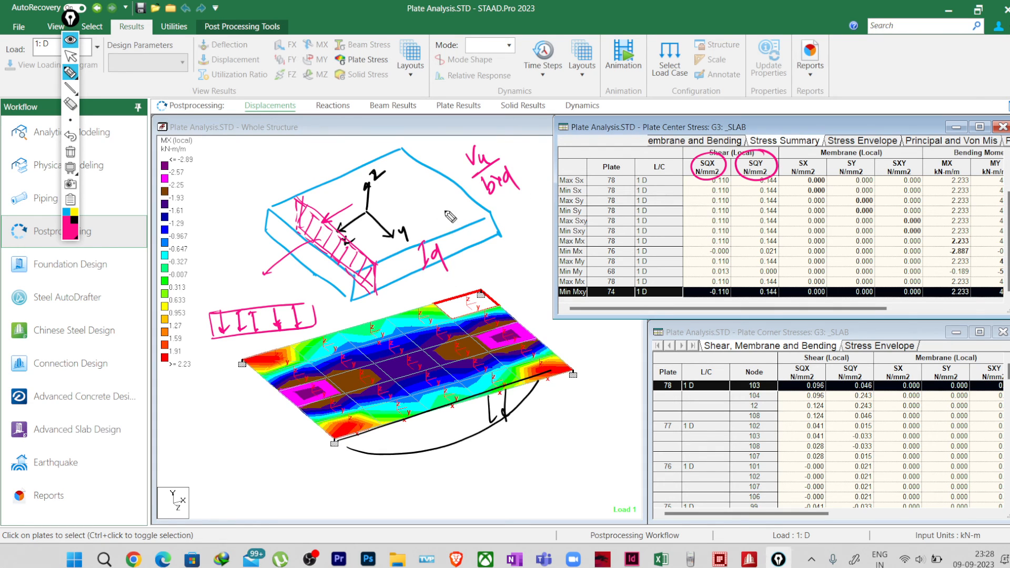
Step: Bracket the block's short side, add a head to the outward arrow, and draw downward arrows inside the hatched section
mouse_move(246, 223)
mouse_down()
mouse_move(243, 236)
mouse_move(328, 304)
mouse_up()
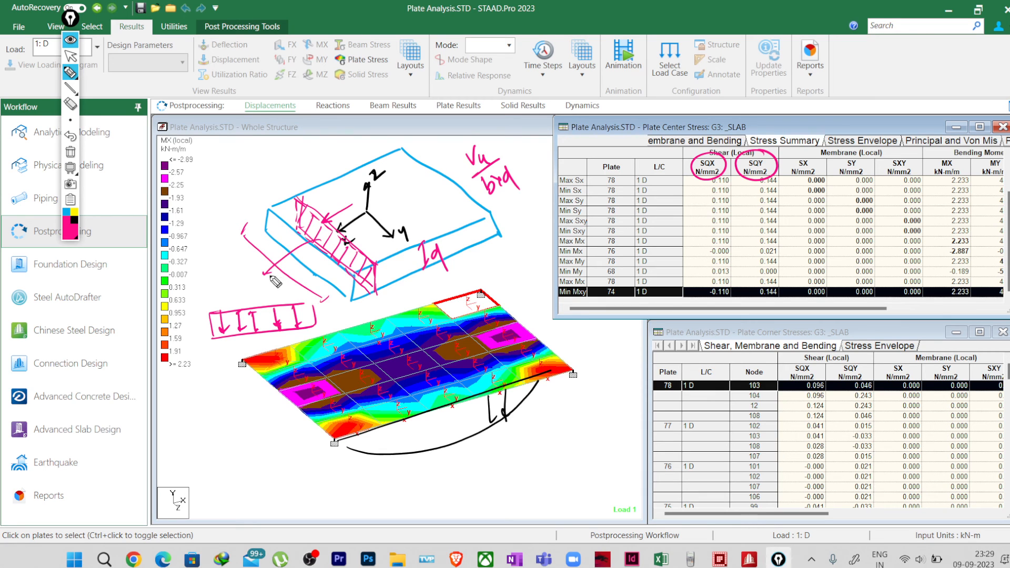
drag(284, 271, 259, 273)
drag(260, 273, 283, 288)
drag(306, 207, 315, 233)
drag(314, 232, 349, 261)
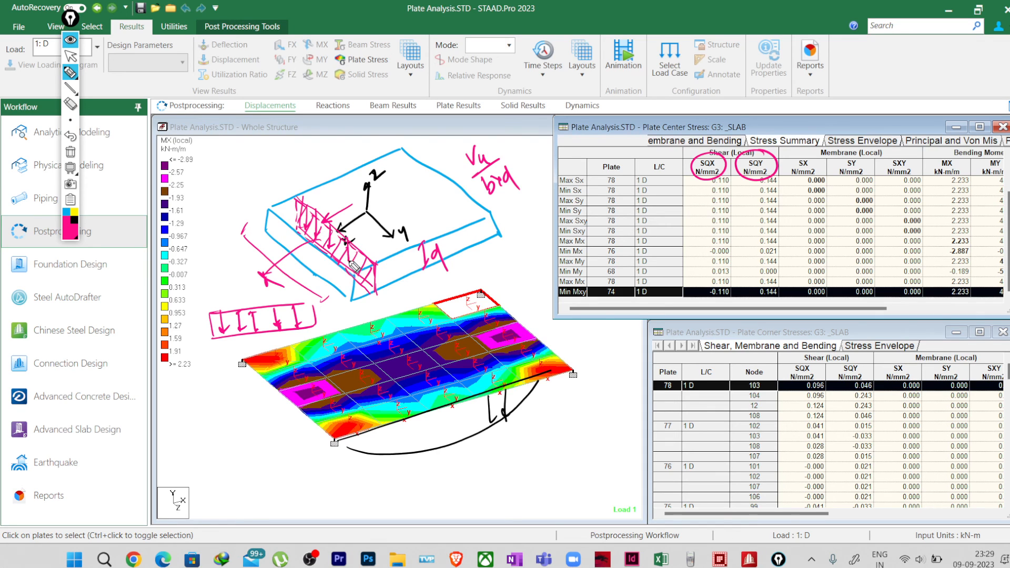
Step: Draw a leader arrow upward from the hatched section and label it SQX
drag(313, 214, 309, 172)
mouse_move(305, 180)
mouse_down()
mouse_move(315, 180)
mouse_move(303, 164)
mouse_up()
mouse_move(313, 147)
mouse_down()
mouse_move(325, 152)
mouse_move(336, 134)
mouse_up()
drag(329, 128, 331, 139)
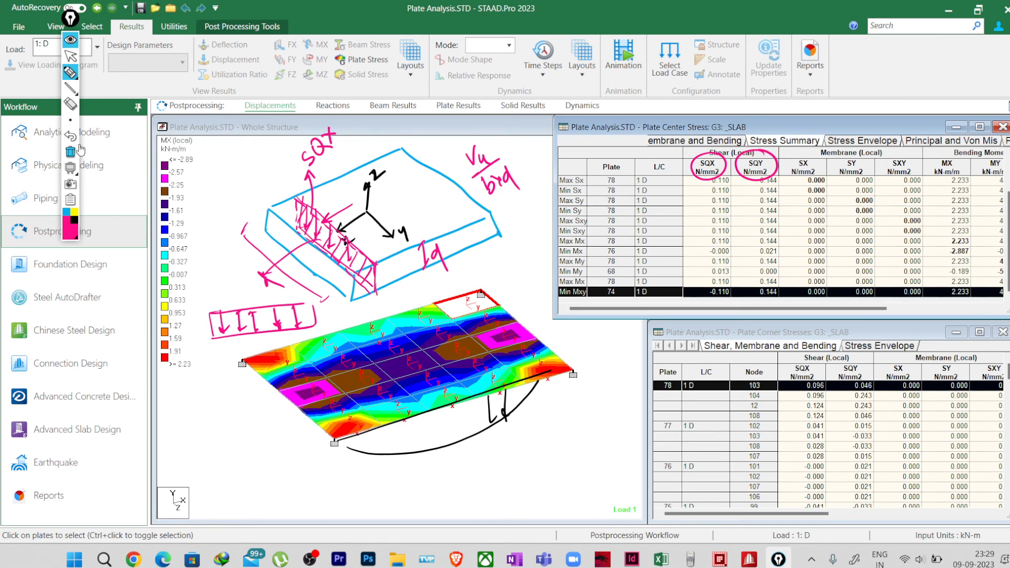
Step: Sketch a second slab block in pink below the contoured slab model
drag(493, 451, 537, 508)
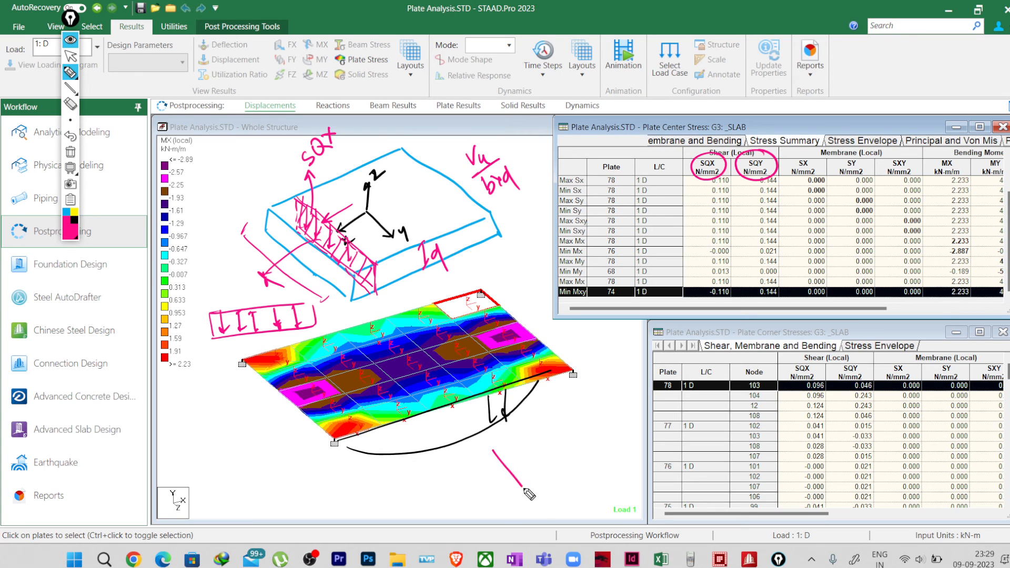
mouse_move(493, 451)
mouse_down()
mouse_move(586, 420)
mouse_move(625, 469)
mouse_up()
drag(541, 506, 644, 476)
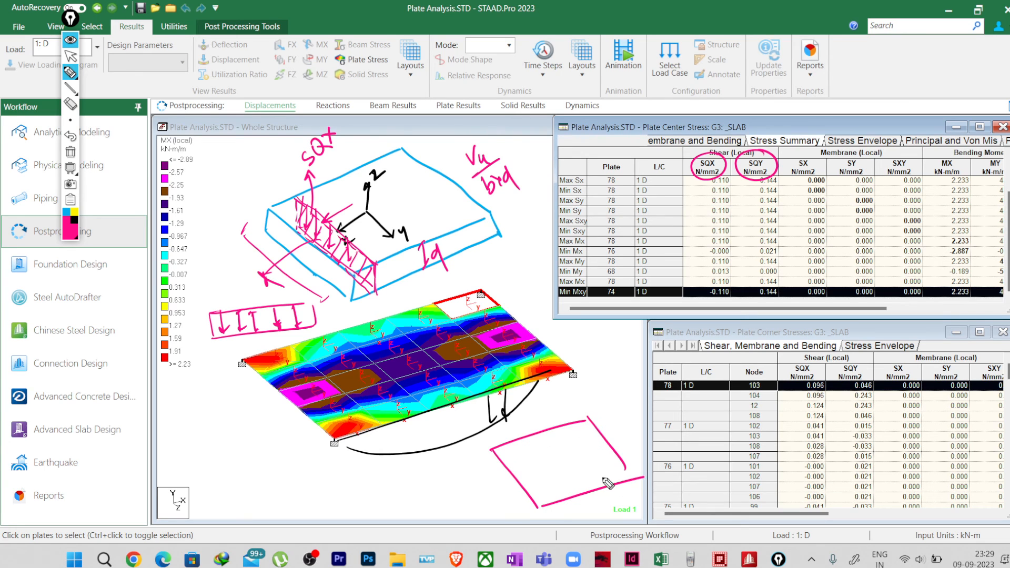
mouse_move(491, 450)
mouse_down()
mouse_move(488, 469)
mouse_move(535, 538)
mouse_move(643, 508)
mouse_move(633, 514)
mouse_up()
Step: Draw and label the local x and y axes in black on the second block's top face
click(77, 221)
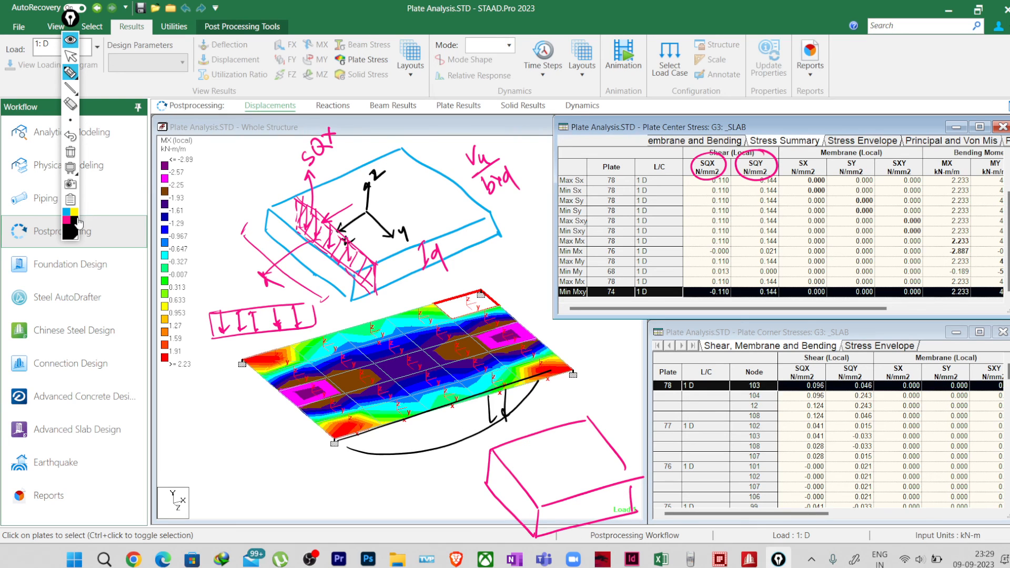
drag(555, 454, 527, 465)
drag(533, 458, 534, 464)
drag(515, 462, 567, 471)
drag(561, 469, 577, 472)
drag(580, 466, 583, 480)
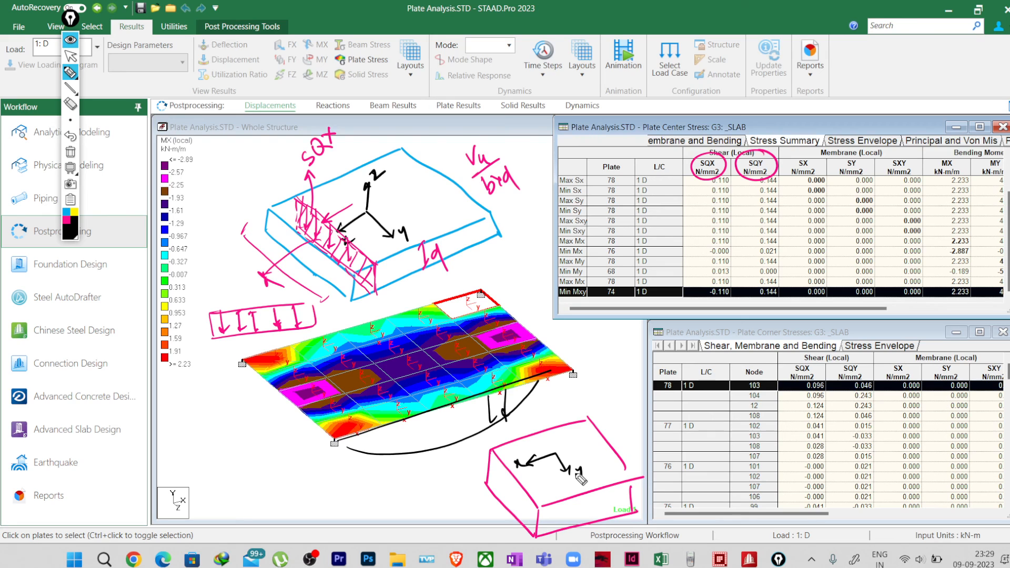
Step: In blue, sketch a section perpendicular to the second block's y axis with downward arrows, and label it SQY
click(69, 214)
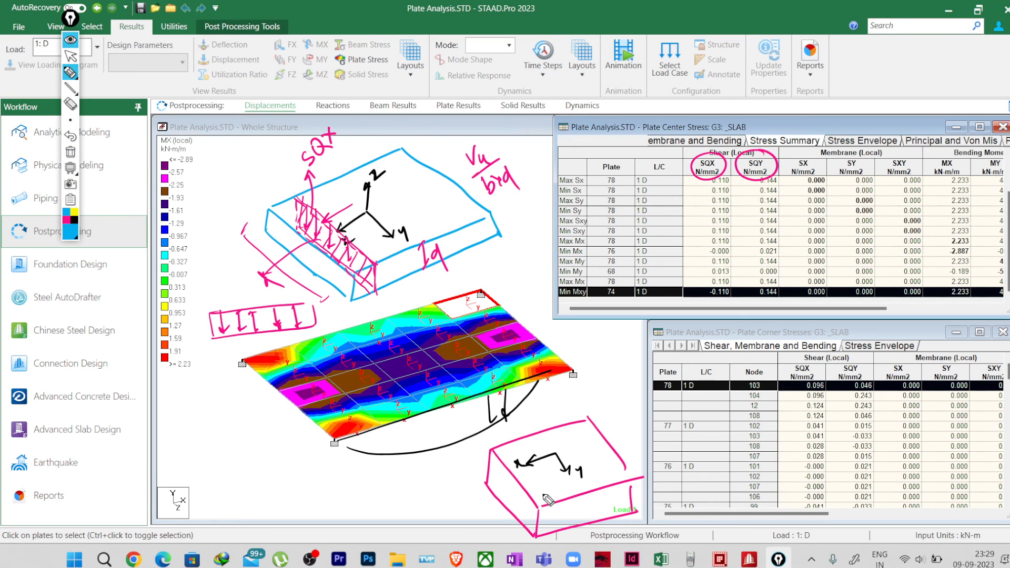
mouse_move(528, 493)
mouse_down()
mouse_move(621, 460)
mouse_move(521, 516)
mouse_move(621, 500)
mouse_move(624, 466)
mouse_up()
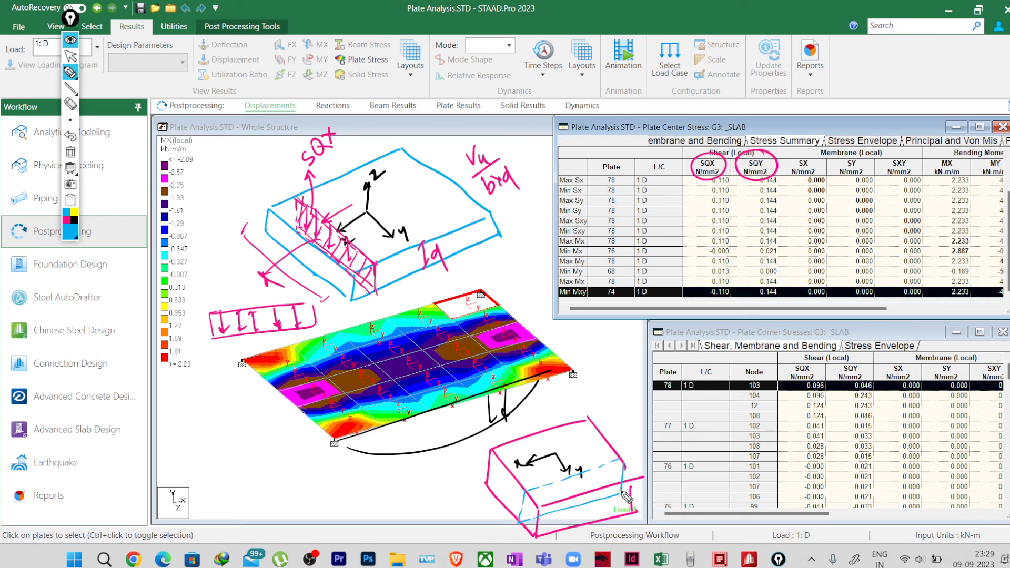
mouse_move(540, 486)
mouse_down()
mouse_move(535, 509)
mouse_move(574, 502)
mouse_up()
mouse_move(599, 470)
mouse_down()
mouse_move(605, 492)
mouse_move(624, 425)
mouse_move(658, 410)
mouse_move(638, 436)
mouse_up()
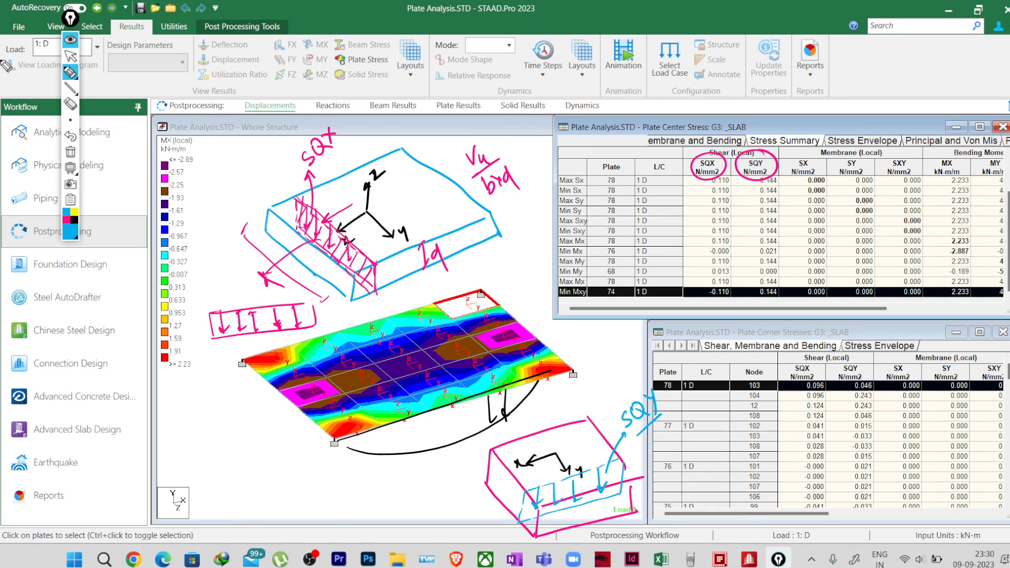
Step: Clear all annotations, return to normal pointer mode and deselect the Min Mxy row in the plate center stress summary
click(70, 152)
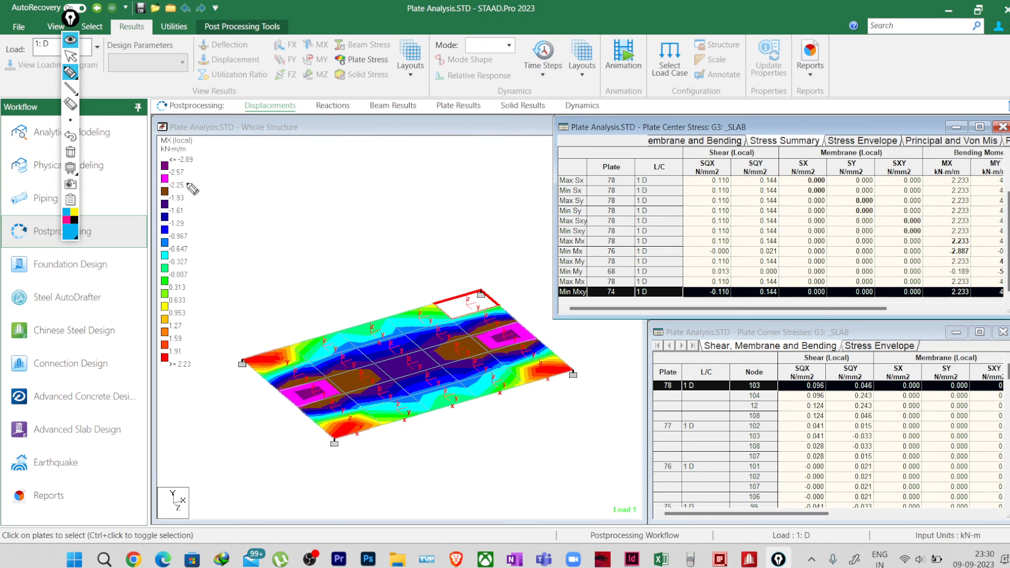
click(71, 56)
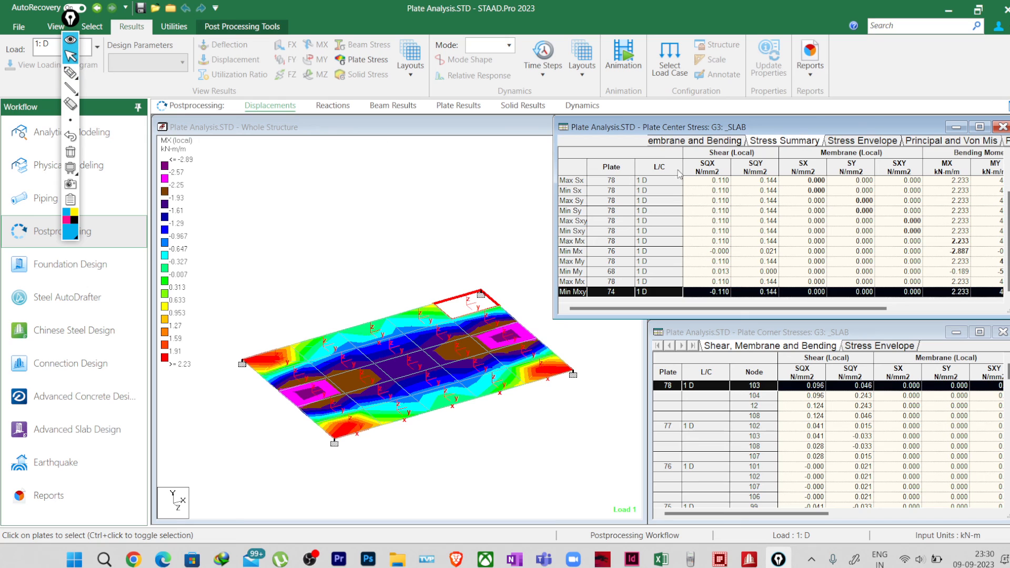
click(709, 181)
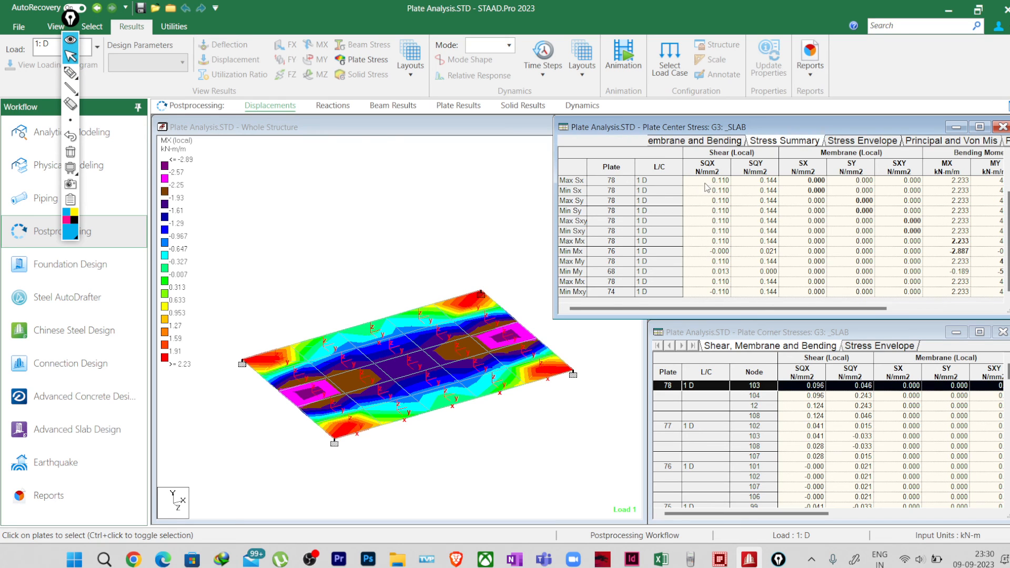
Step: Examine the Max and Min Qx rows at the start of the plate center stress summary for the SQX extremes
click(575, 180)
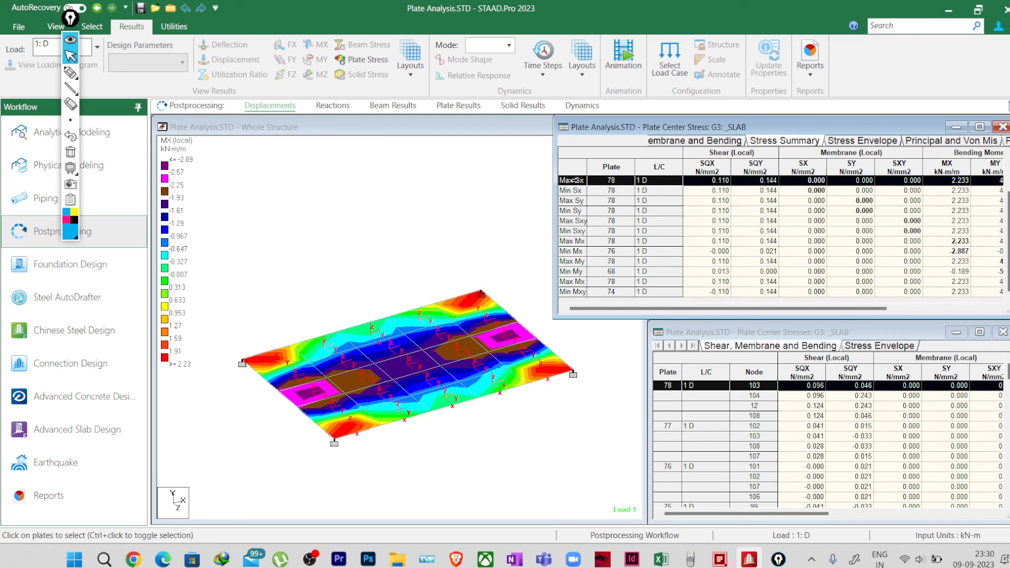
shift+click(574, 190)
scroll(749, 216, up, 2)
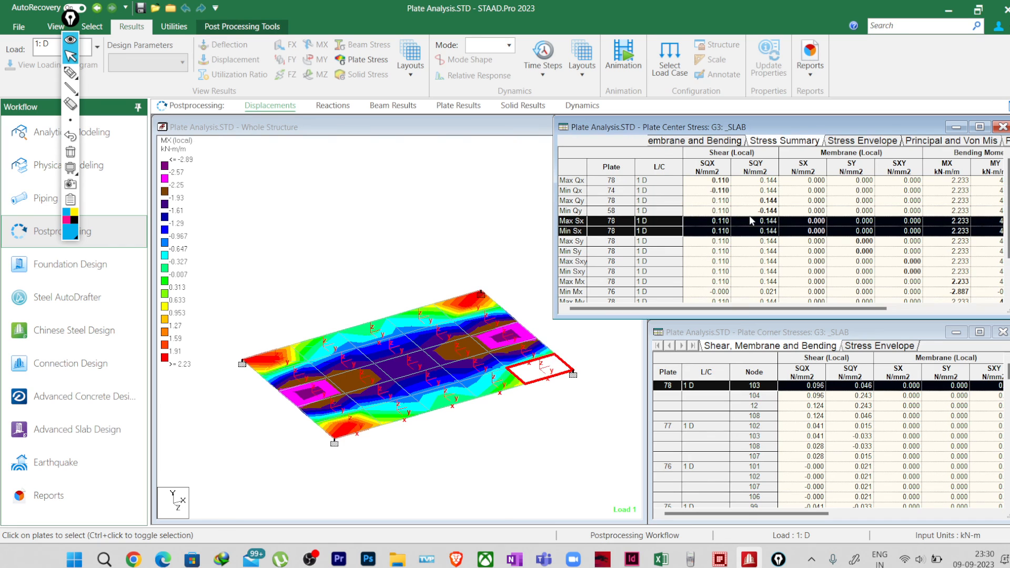
click(705, 185)
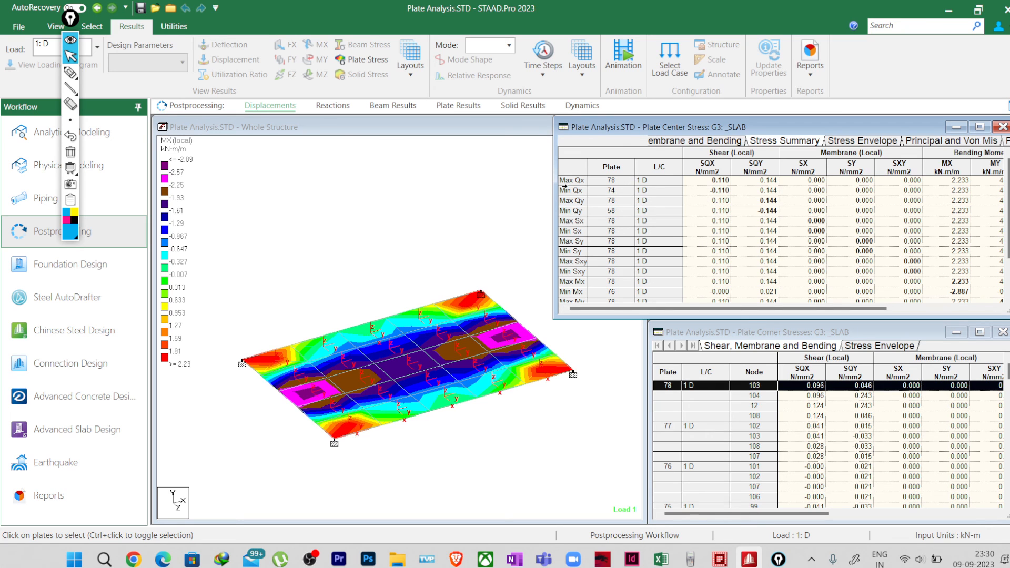
drag(565, 181, 567, 190)
click(706, 199)
Step: Collapse the annotation toolbar and set the plate stress contour's stress type to None
click(71, 73)
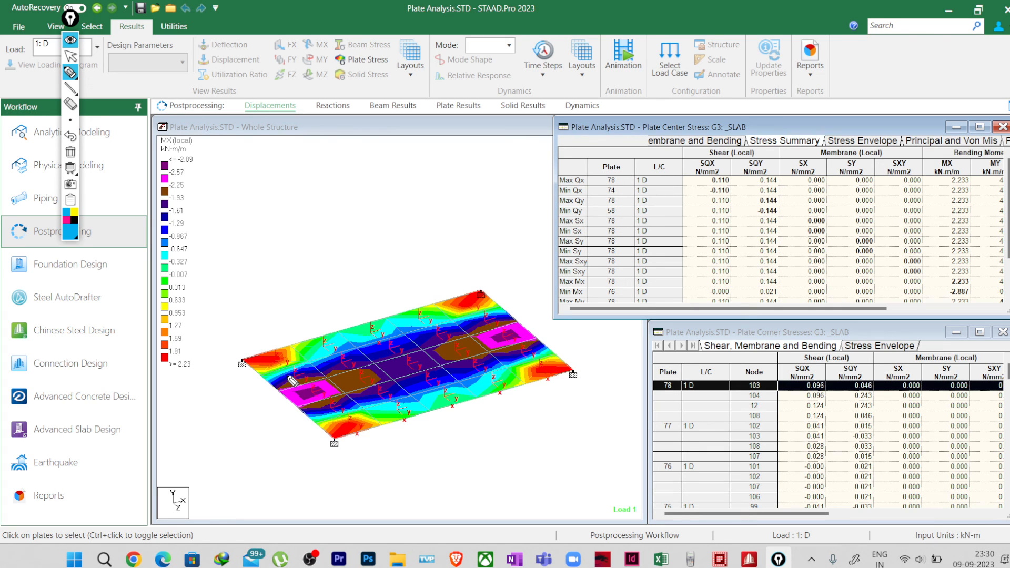
click(70, 39)
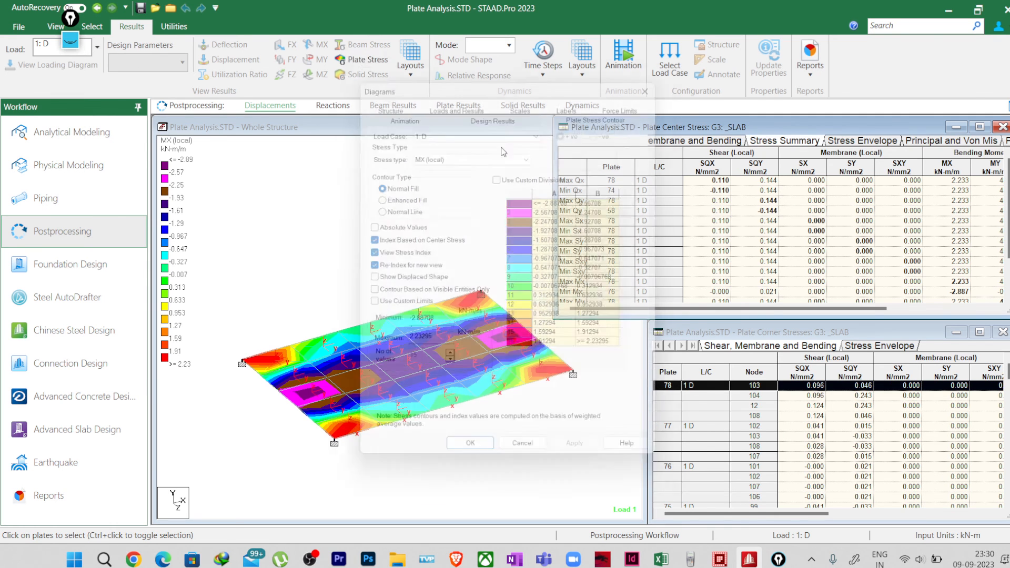
click(472, 150)
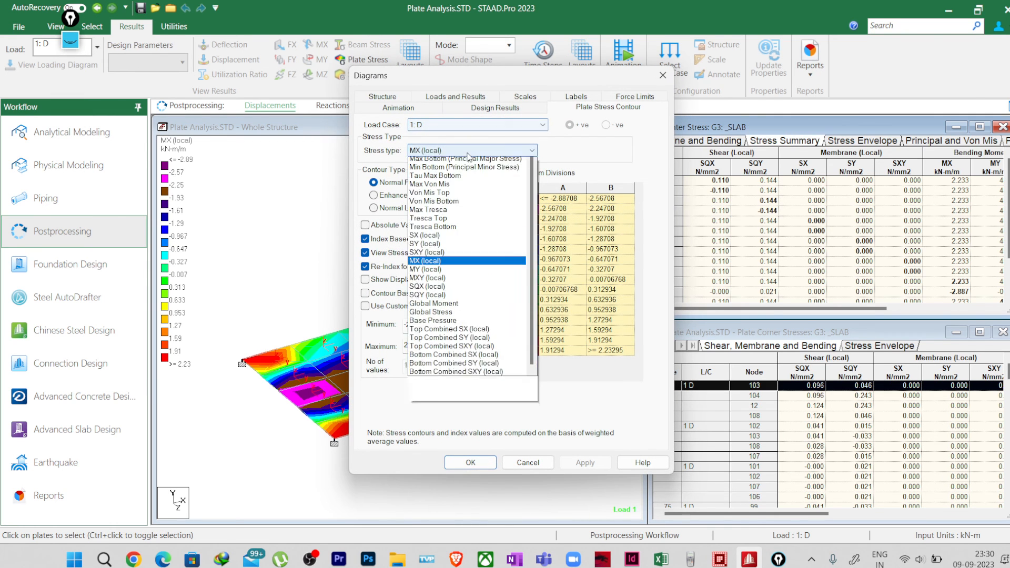
scroll(456, 176, up, 1)
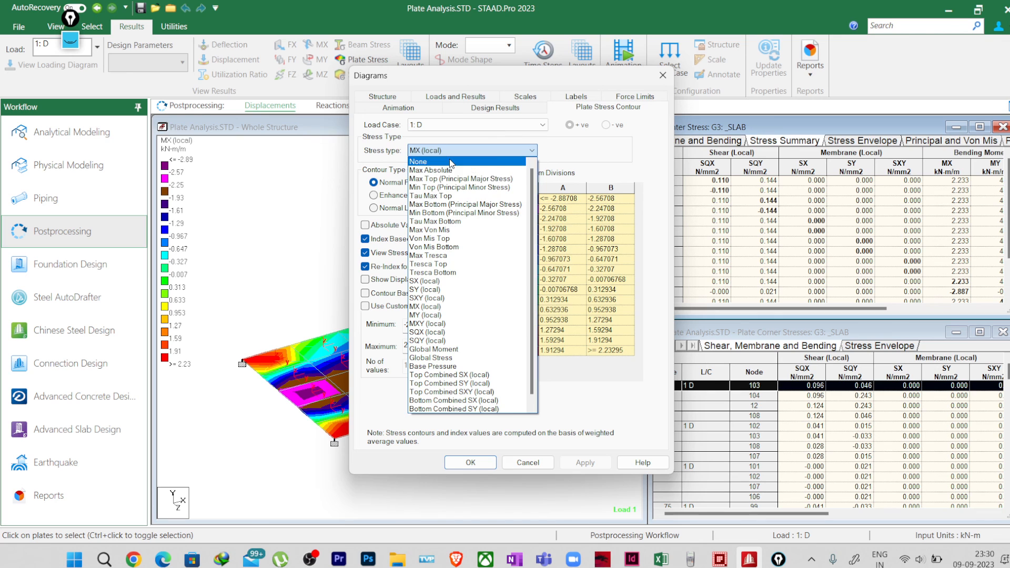
click(437, 162)
click(470, 463)
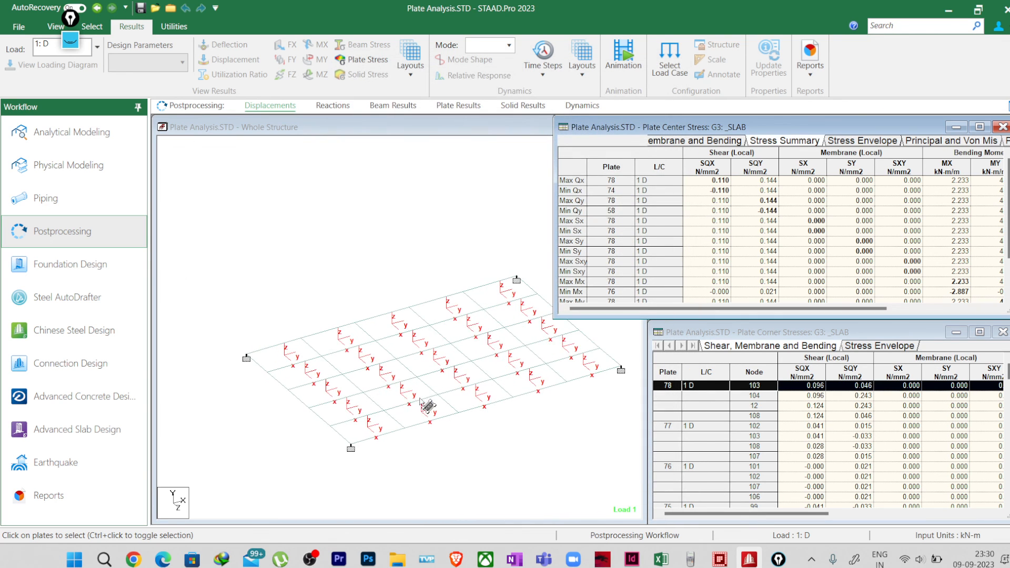
Step: Highlight plate 78 in the model by selecting the Max Qx row of the stress summary, and show the view tools
click(661, 240)
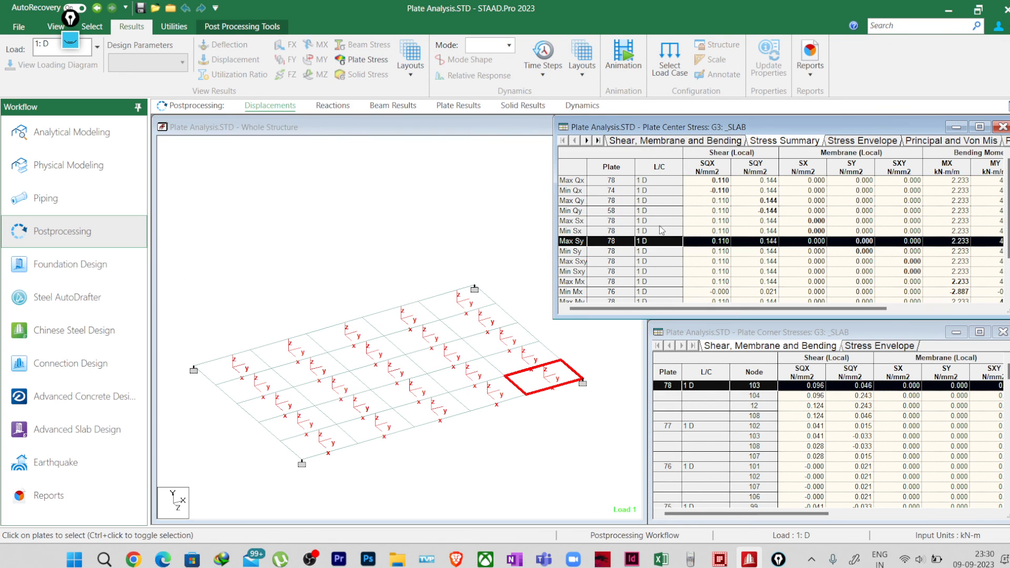
click(572, 182)
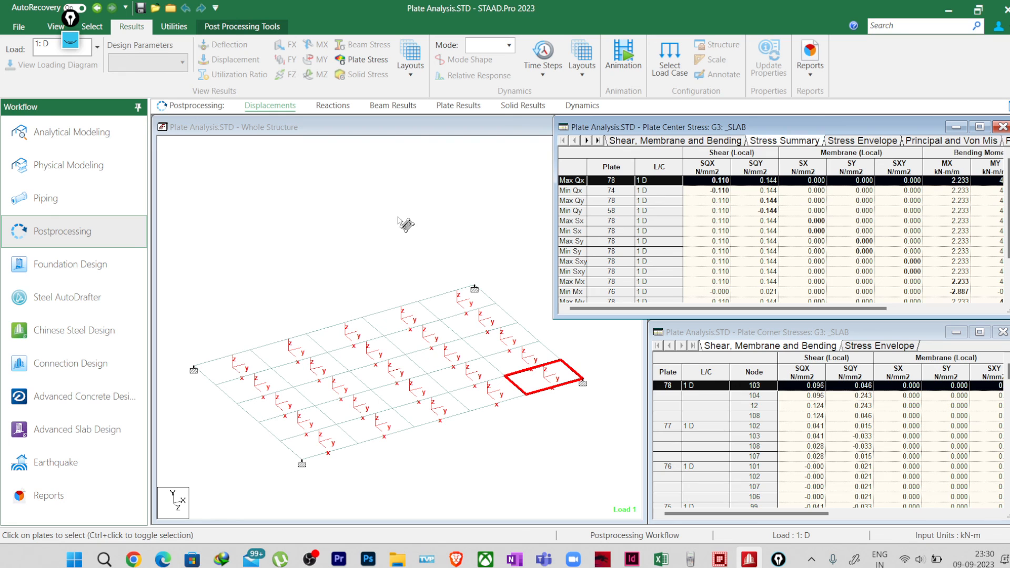
click(92, 26)
click(57, 27)
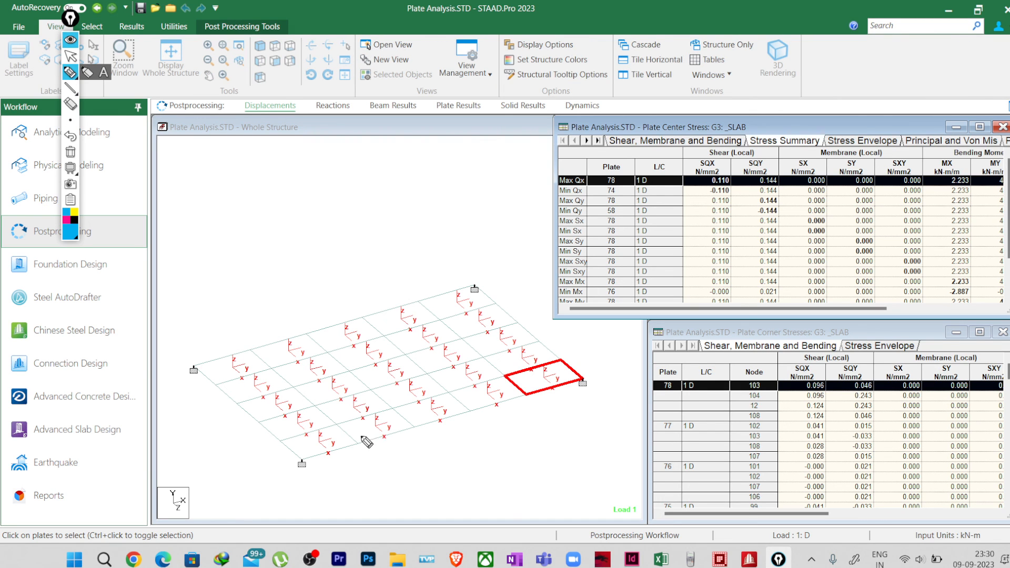
Step: In blue, sketch a hatched section along the slab's front row of plates, label it SQX, and trace plate 78's edge
mouse_move(277, 443)
mouse_down()
mouse_move(555, 358)
mouse_move(545, 396)
mouse_up()
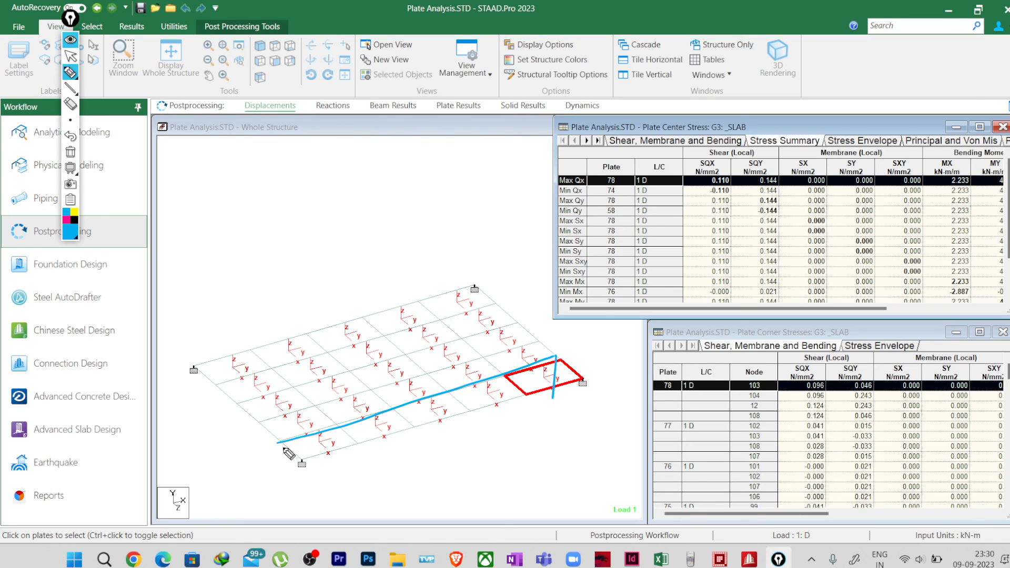
mouse_move(282, 444)
mouse_down()
mouse_move(285, 484)
mouse_move(497, 419)
mouse_up()
mouse_move(312, 459)
mouse_down()
mouse_move(334, 432)
mouse_move(350, 467)
mouse_move(416, 421)
mouse_move(467, 414)
mouse_move(518, 389)
mouse_move(537, 403)
mouse_move(545, 445)
mouse_move(563, 461)
mouse_move(579, 440)
mouse_move(615, 434)
mouse_up()
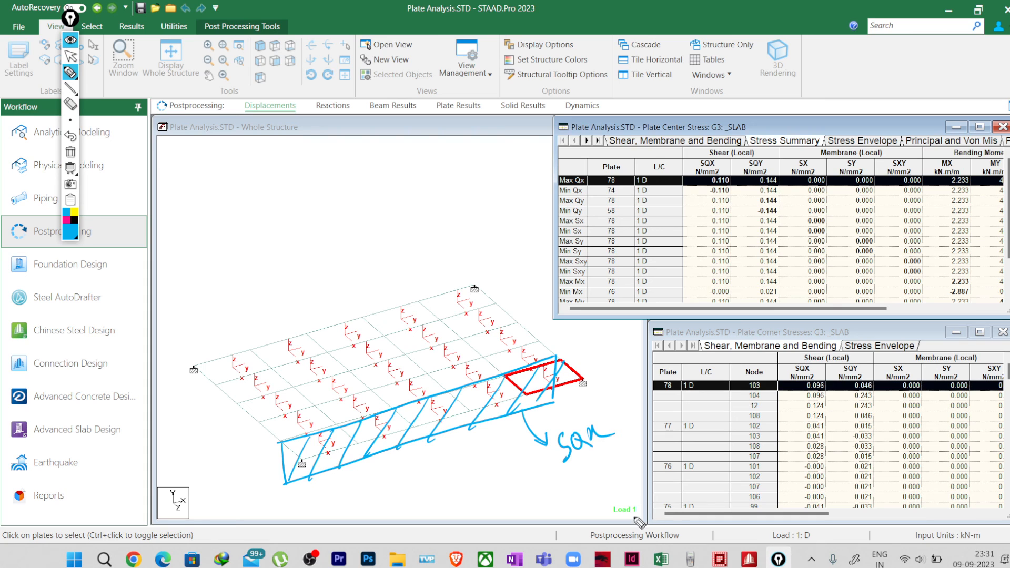
mouse_move(507, 377)
mouse_down()
mouse_move(526, 394)
mouse_move(557, 362)
mouse_up()
Step: Clear the annotations, sketch a hatched vertical section through plate 78 only, and label it SQX = 110
click(70, 153)
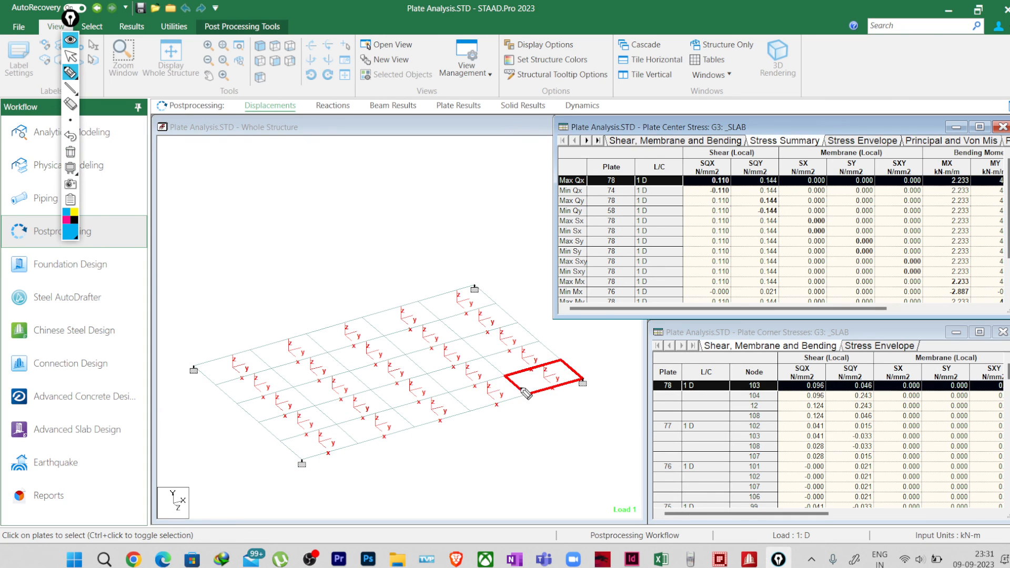
mouse_move(527, 395)
mouse_down()
mouse_move(559, 357)
mouse_move(580, 378)
mouse_up()
mouse_move(514, 396)
mouse_down()
mouse_move(588, 372)
mouse_move(583, 396)
mouse_move(510, 419)
mouse_move(585, 395)
mouse_move(511, 419)
mouse_up()
mouse_move(541, 380)
mouse_down()
mouse_move(529, 416)
mouse_move(549, 407)
mouse_up()
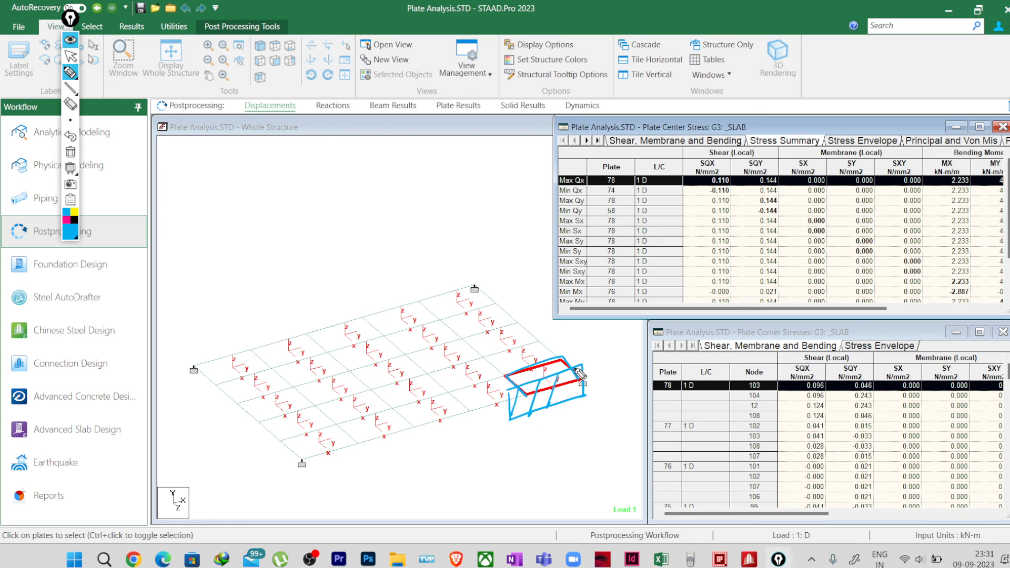
mouse_move(574, 369)
mouse_down()
mouse_move(559, 419)
mouse_move(565, 435)
mouse_up()
mouse_move(559, 429)
mouse_down()
mouse_move(579, 442)
mouse_move(599, 422)
mouse_move(643, 406)
mouse_up()
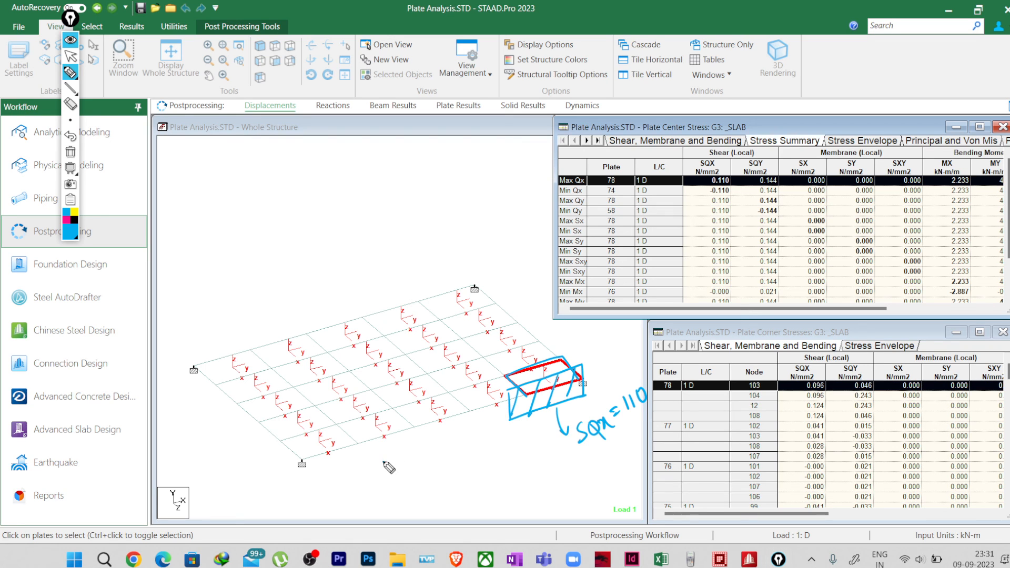
Step: Sketch a separate hatched cross-section in blue in front of the slab's front edge
mouse_move(383, 462)
mouse_down()
mouse_move(448, 434)
mouse_move(452, 467)
mouse_move(389, 476)
mouse_move(419, 482)
mouse_move(405, 457)
mouse_move(452, 444)
mouse_move(442, 470)
mouse_up()
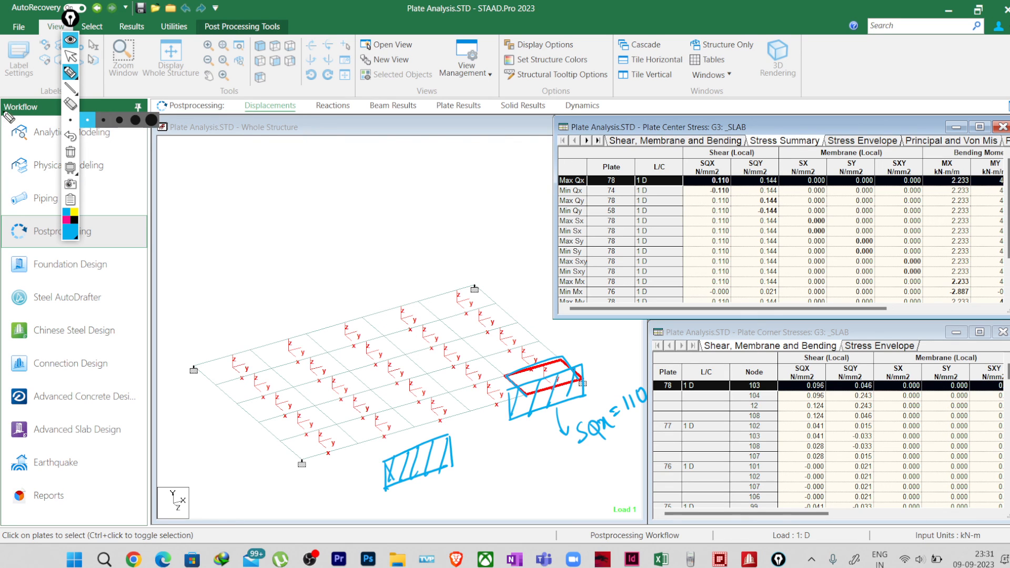
Step: Select the Max Qy row for plate 78 in the stress summary and clear all annotations from the screen
click(71, 56)
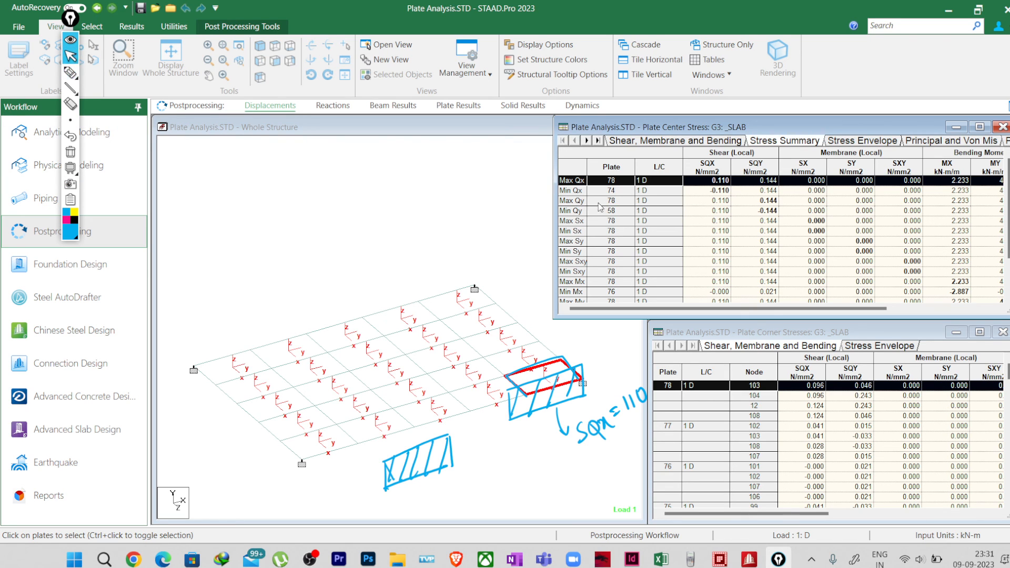
click(570, 200)
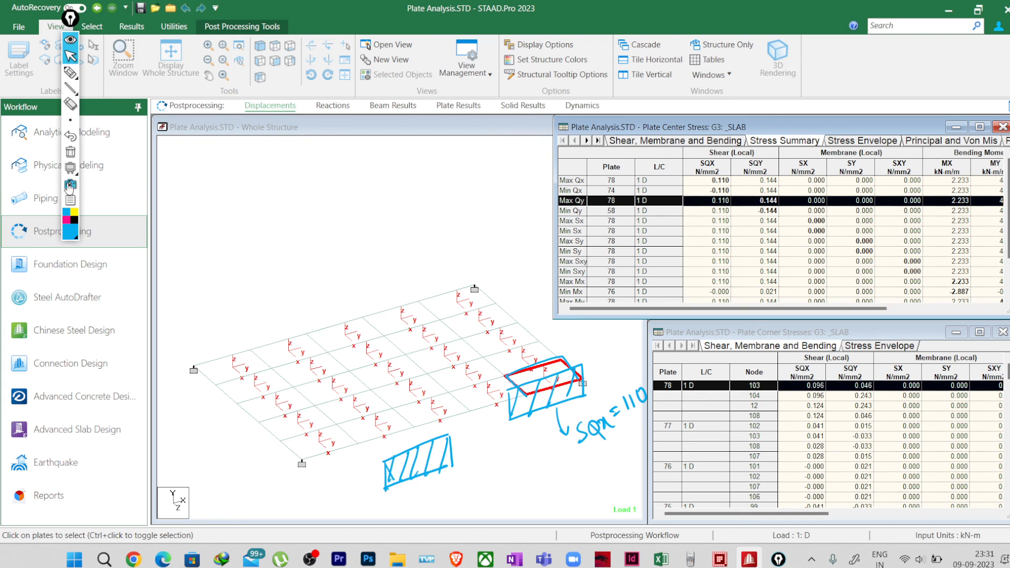
click(70, 152)
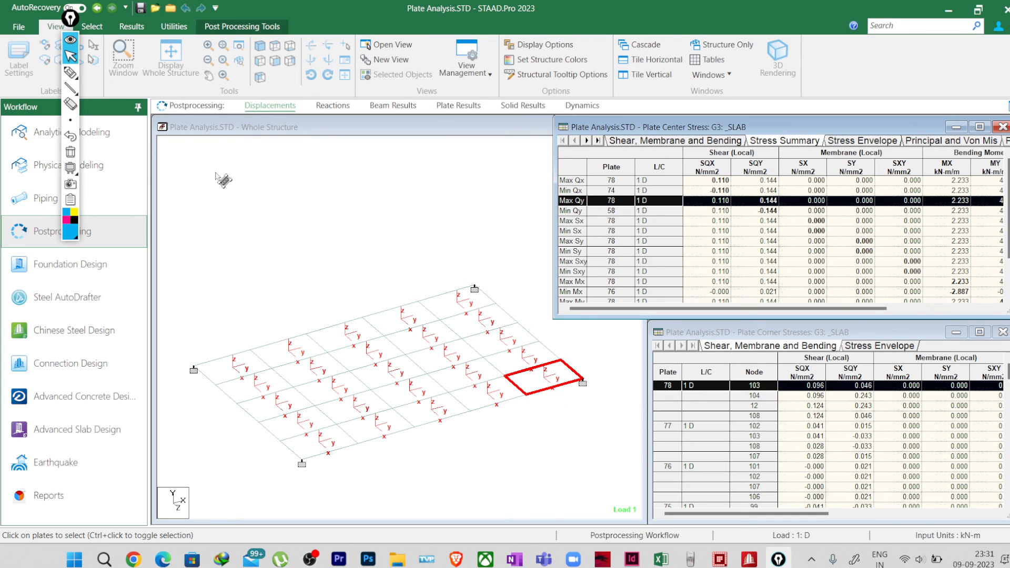
Step: Sketch a hatched vertical section across the middle of plate 78, label it SQY = 114, and underline and circle the value
click(70, 72)
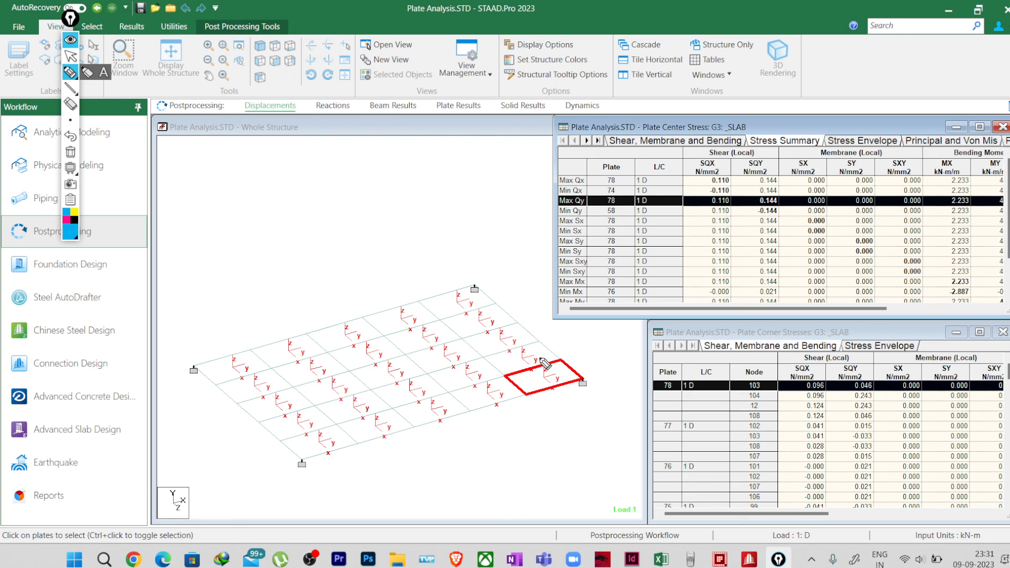
drag(529, 360, 561, 406)
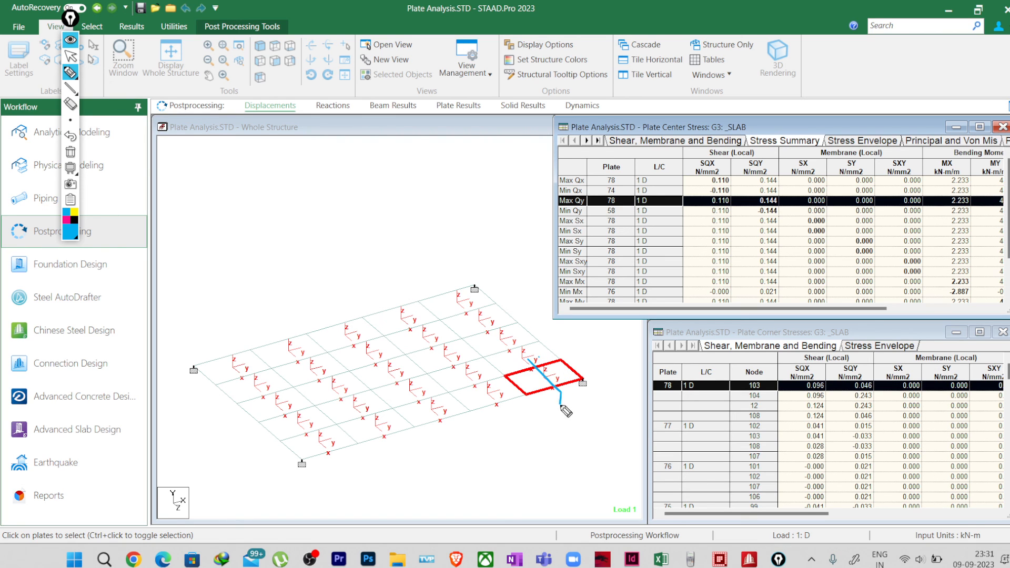
mouse_move(533, 364)
mouse_down()
mouse_move(532, 381)
mouse_move(563, 410)
mouse_move(536, 388)
mouse_move(561, 413)
mouse_move(551, 429)
mouse_move(558, 446)
mouse_move(573, 444)
mouse_move(579, 470)
mouse_move(618, 429)
mouse_move(644, 442)
mouse_up()
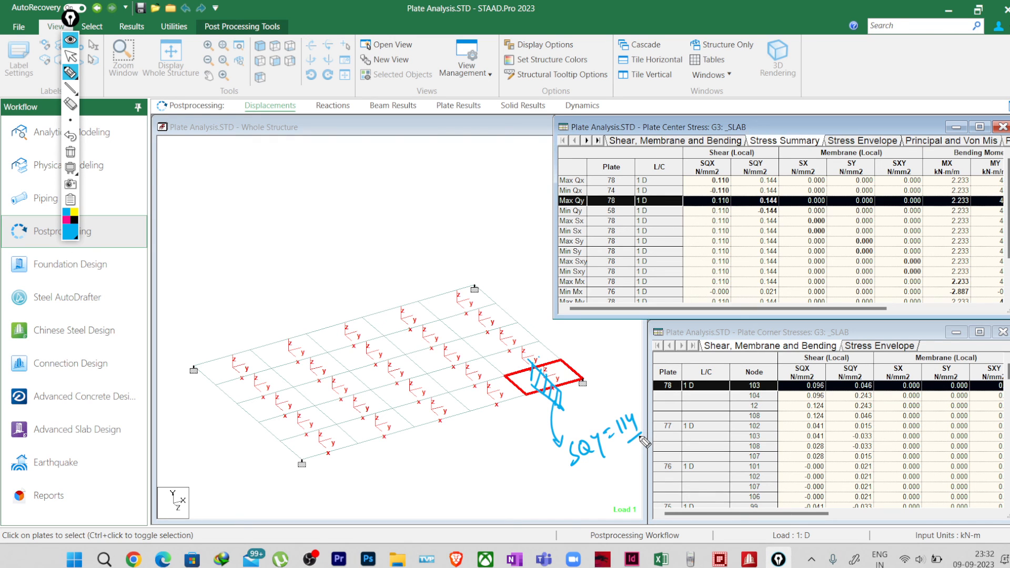
mouse_move(639, 437)
mouse_down()
mouse_move(626, 403)
mouse_move(605, 427)
mouse_up()
Step: Handwrite the shear stress expression Vu/bd = in the empty area above the slab
drag(364, 213, 394, 216)
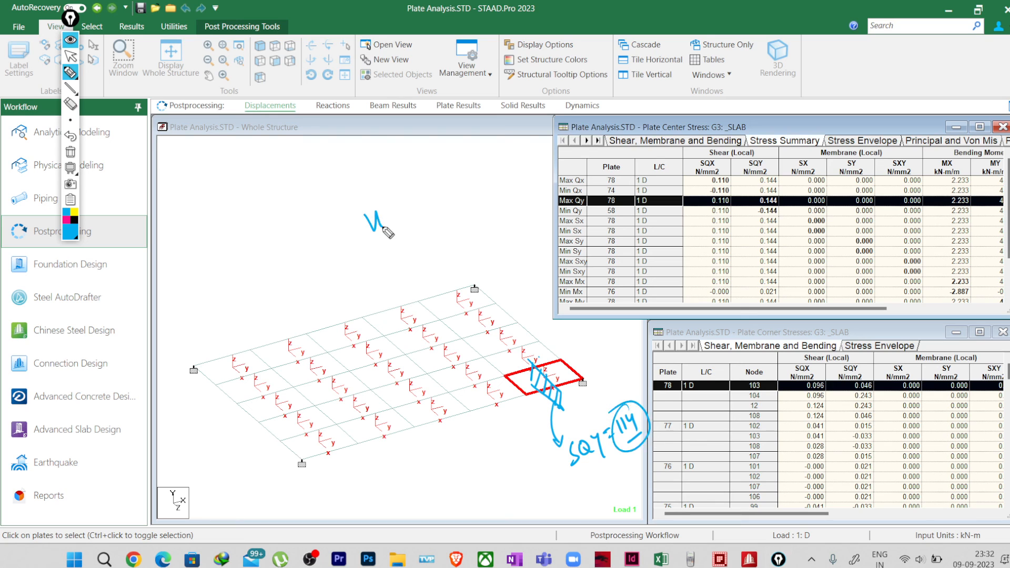
mouse_move(375, 251)
mouse_down()
mouse_move(401, 228)
mouse_move(387, 265)
mouse_move(413, 257)
mouse_up()
drag(407, 215, 421, 207)
drag(413, 219, 428, 204)
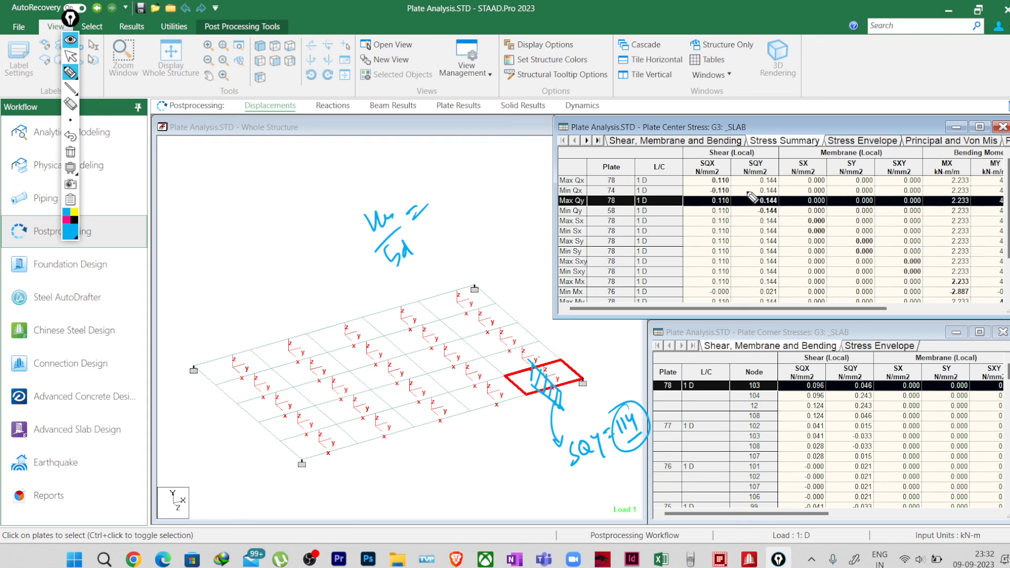
mouse_move(404, 252)
mouse_down()
mouse_move(414, 239)
mouse_move(421, 259)
mouse_up()
Step: Write a circled Vu beside the shear stress expression and add the symbols τv and τc after it
mouse_move(256, 223)
mouse_down()
mouse_move(274, 222)
mouse_move(289, 242)
mouse_up()
drag(272, 203, 247, 240)
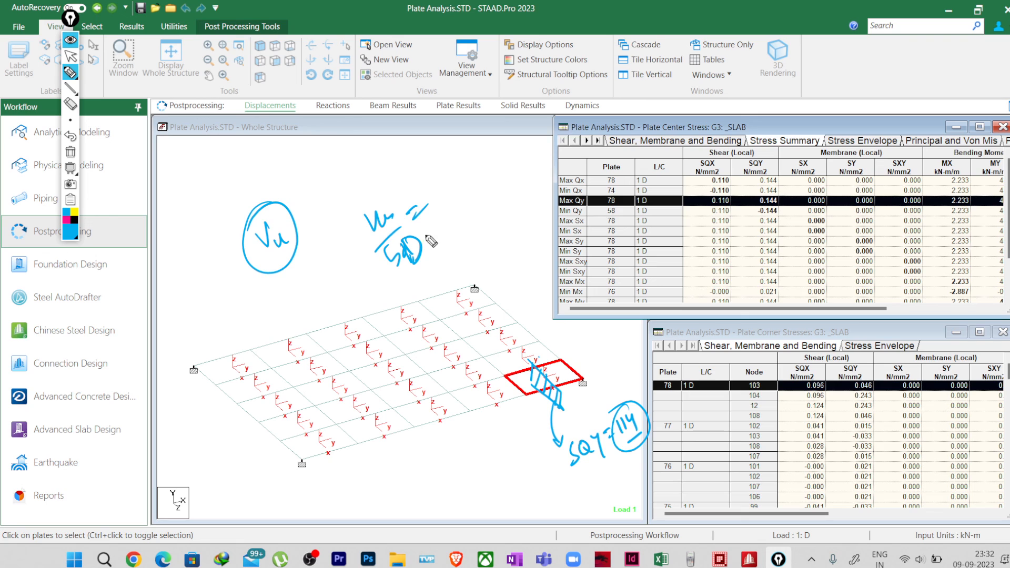
mouse_move(441, 190)
mouse_down()
mouse_move(476, 167)
mouse_move(466, 191)
mouse_up()
mouse_move(443, 237)
mouse_down()
mouse_move(458, 243)
mouse_move(476, 232)
mouse_up()
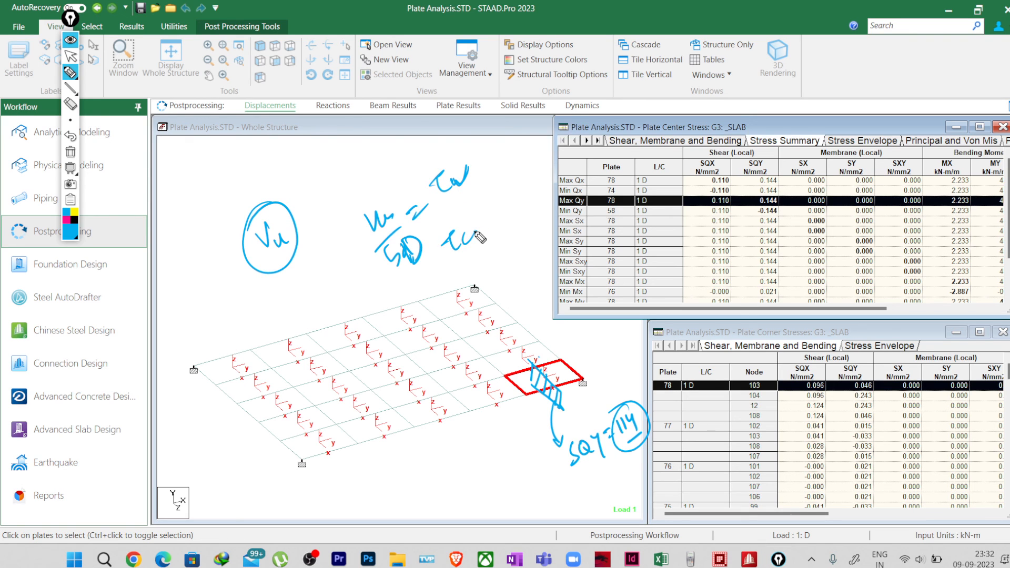